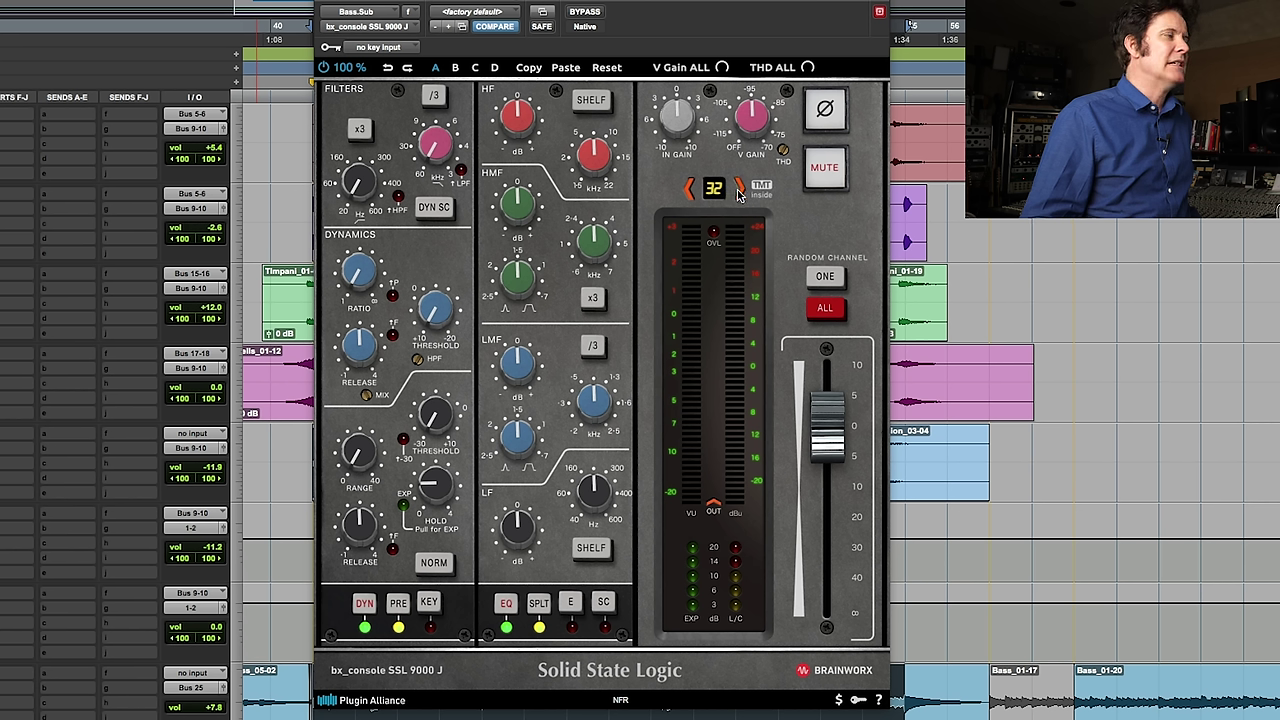
Step: Select TMT channel 42 in the Bass.Sub console plugin and play back the soloed bass tracks
{"action": "left_click", "coordinate": [740, 189]}
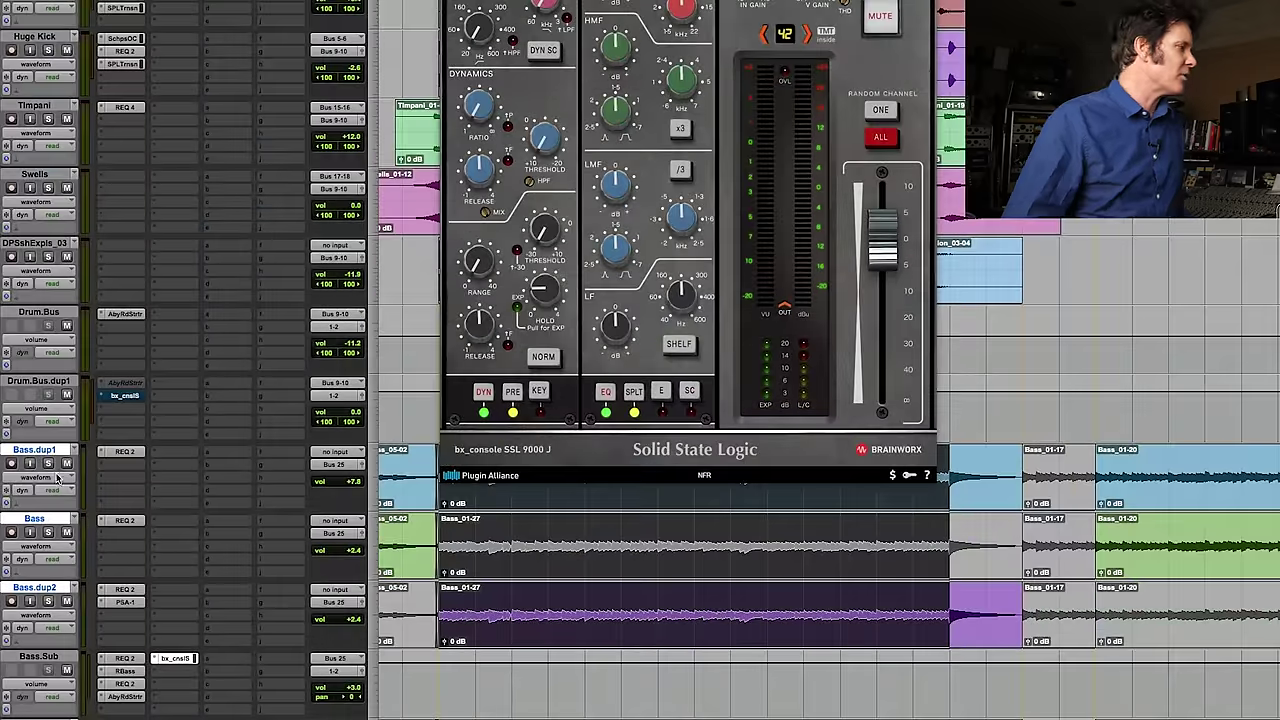
{"action": "left_click", "coordinate": [48, 465]}
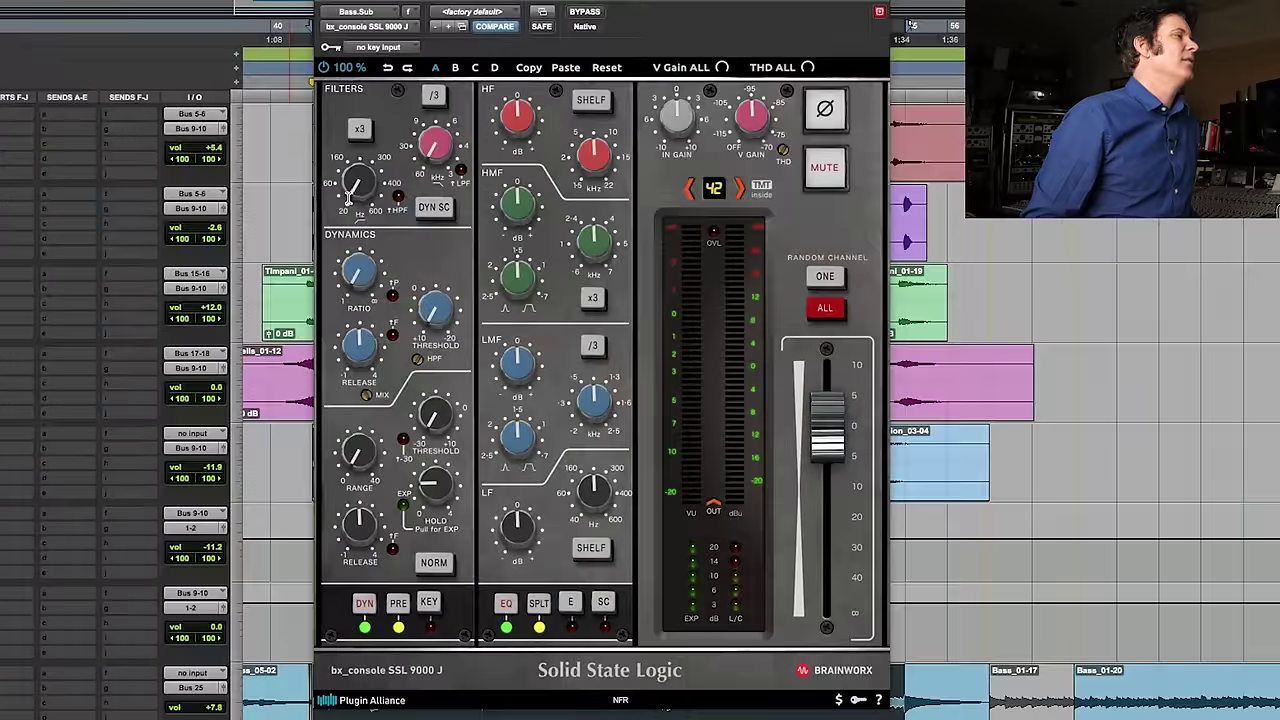
{"action": "key", "text": "space"}
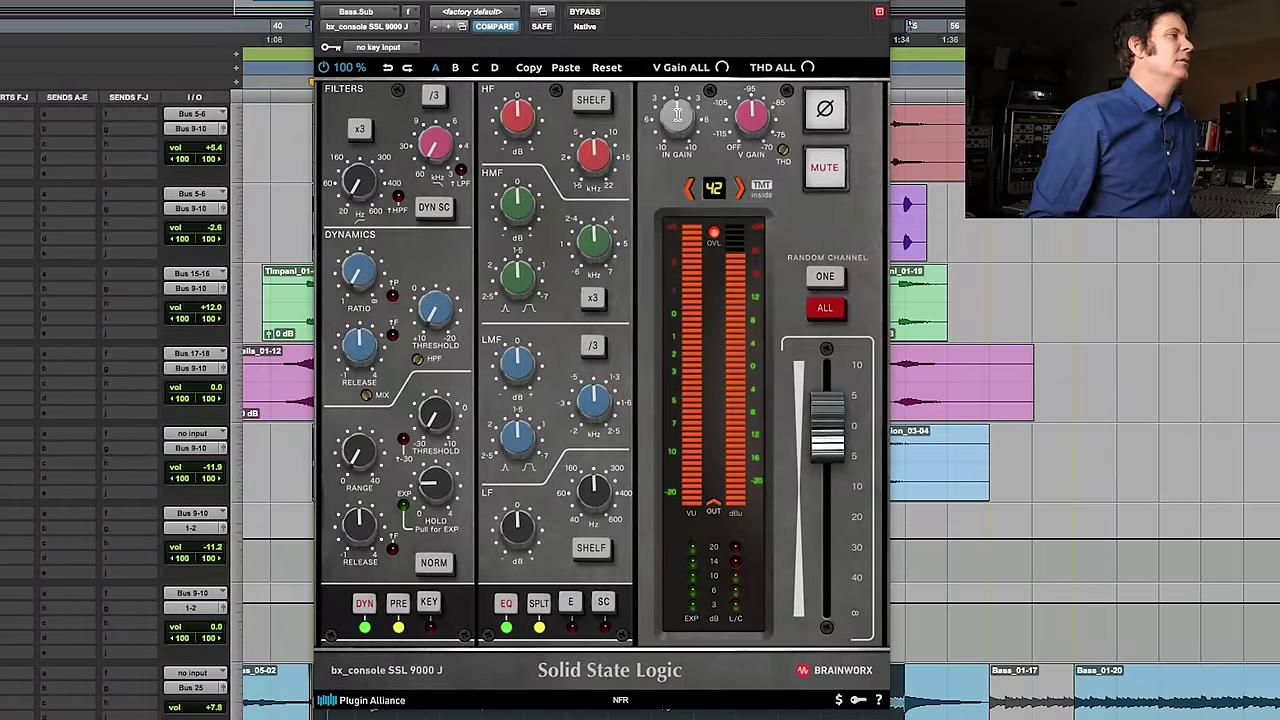
Step: Trim the plugin's input gain to about -3 dB, auditioning it against the bypassed signal and a 10 dB drive setting
{"action": "mouse_move", "coordinate": [674, 115]}
{"action": "left_mouse_down"}
{"action": "mouse_move", "coordinate": [665, 143]}
{"action": "mouse_move", "coordinate": [670, 126]}
{"action": "left_mouse_up"}
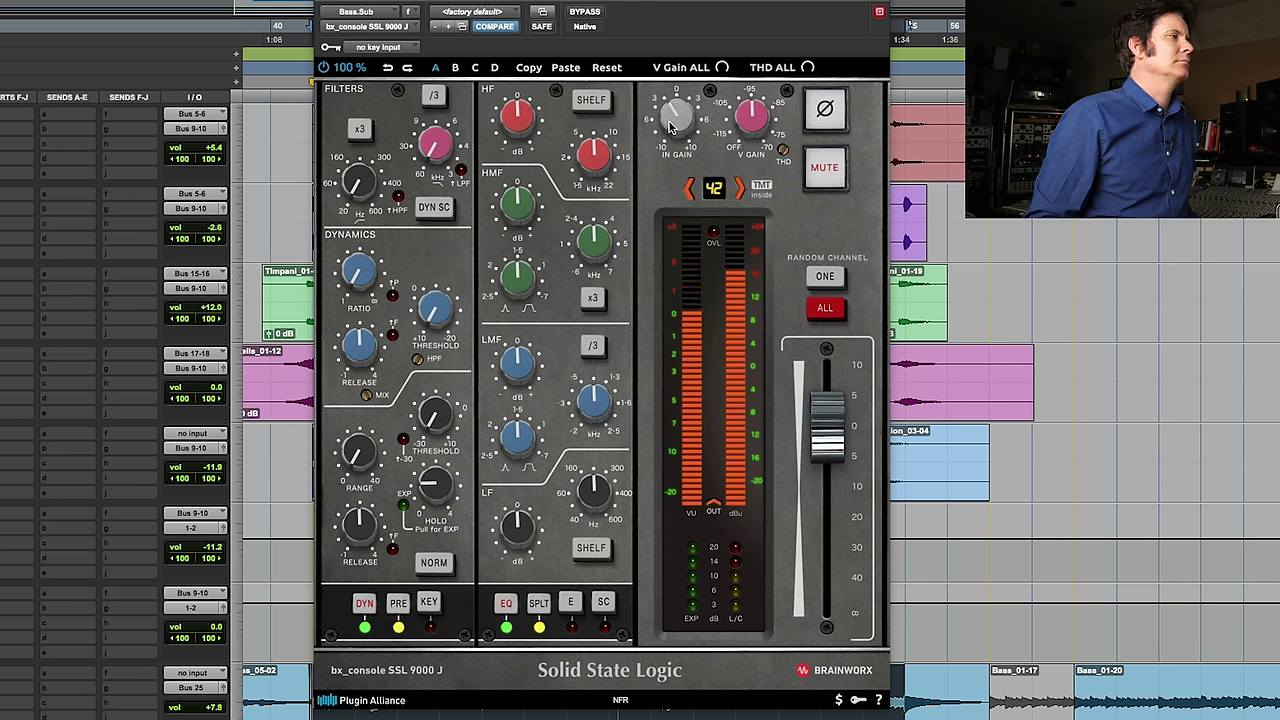
{"action": "left_click", "coordinate": [586, 14]}
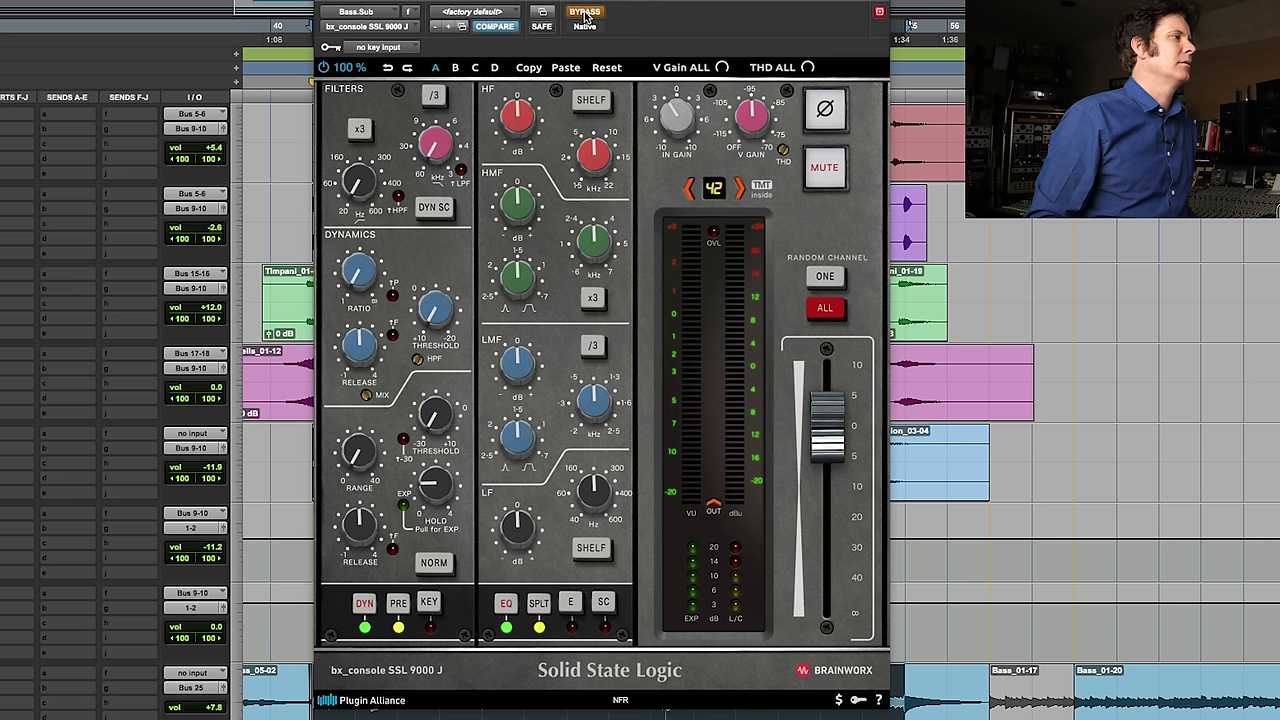
{"action": "left_click", "coordinate": [586, 14]}
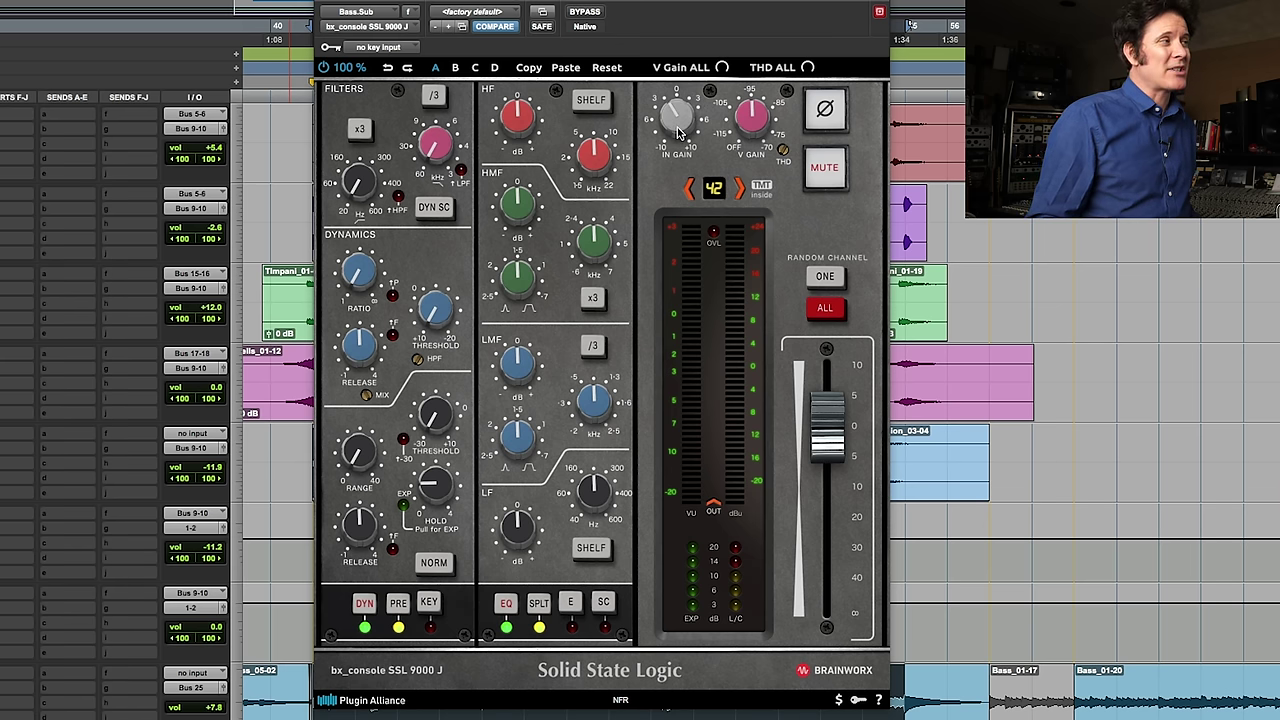
{"action": "left_click_drag", "start_coordinate": [677, 118], "coordinate": [688, 50]}
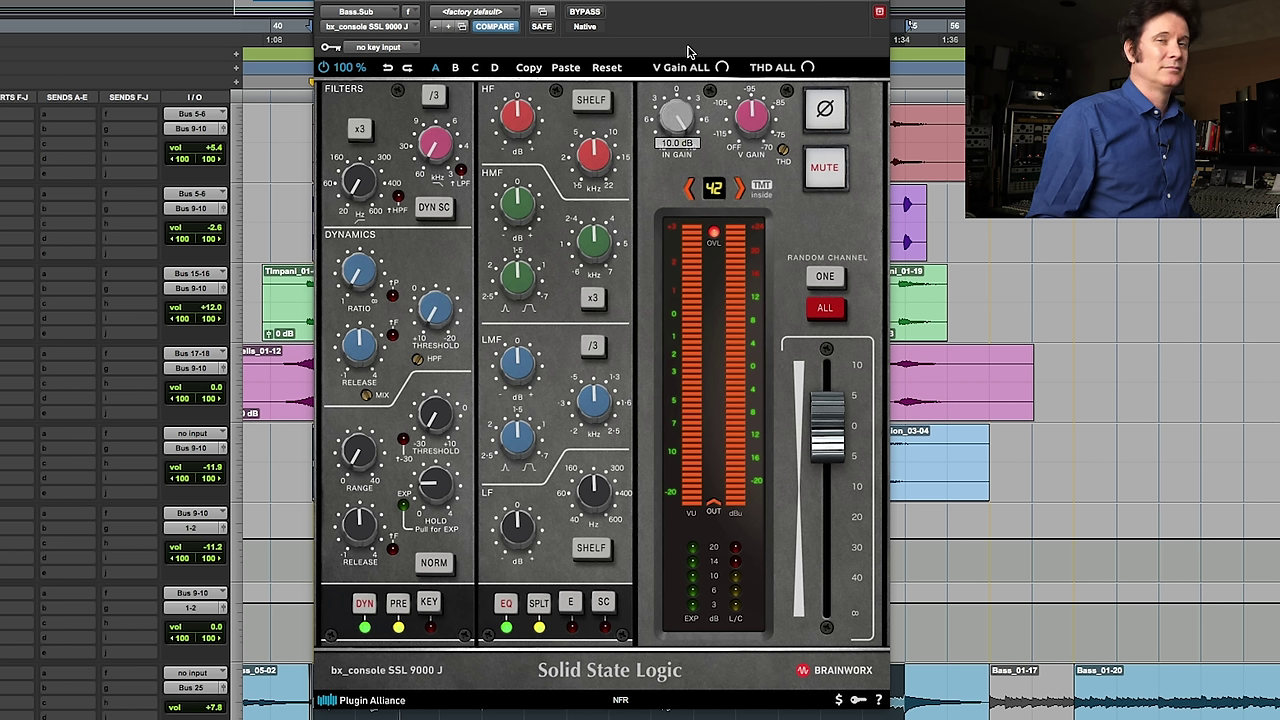
{"action": "left_click_drag", "start_coordinate": [688, 52], "coordinate": [675, 118]}
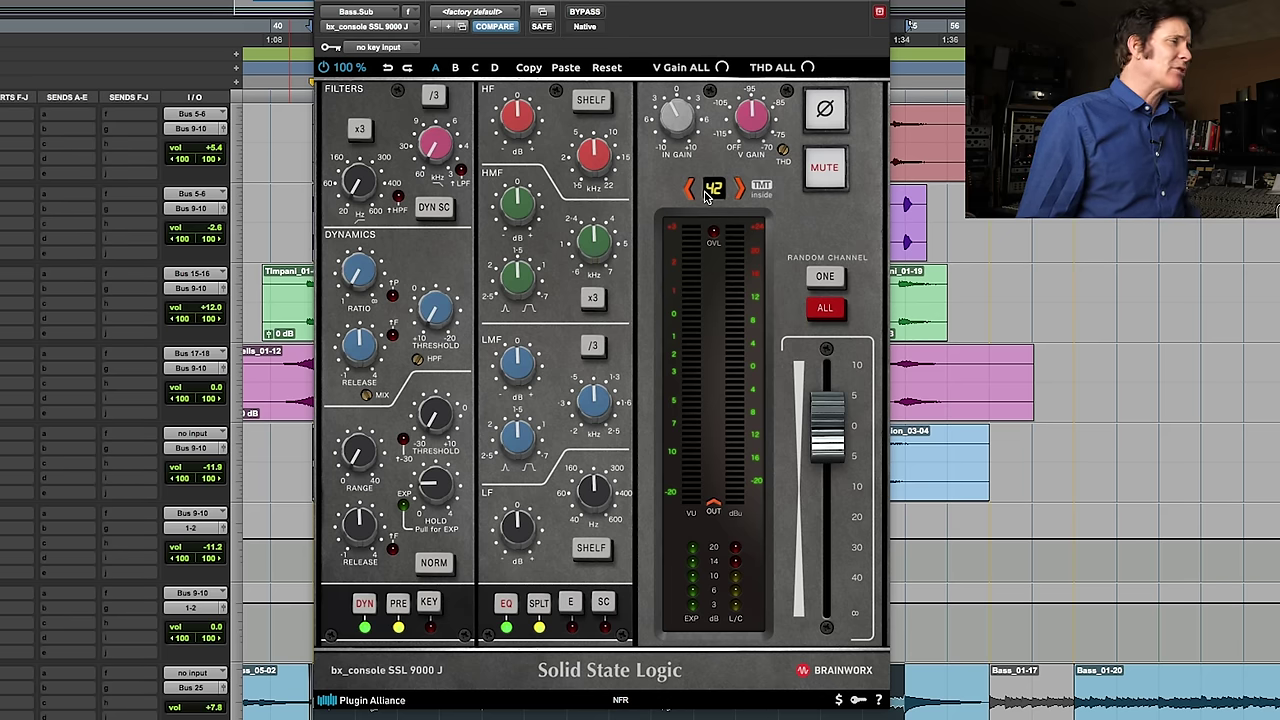
Step: Engage the high-pass filter and set it to about 54 Hz while listening to the bass
{"action": "left_click", "coordinate": [399, 197]}
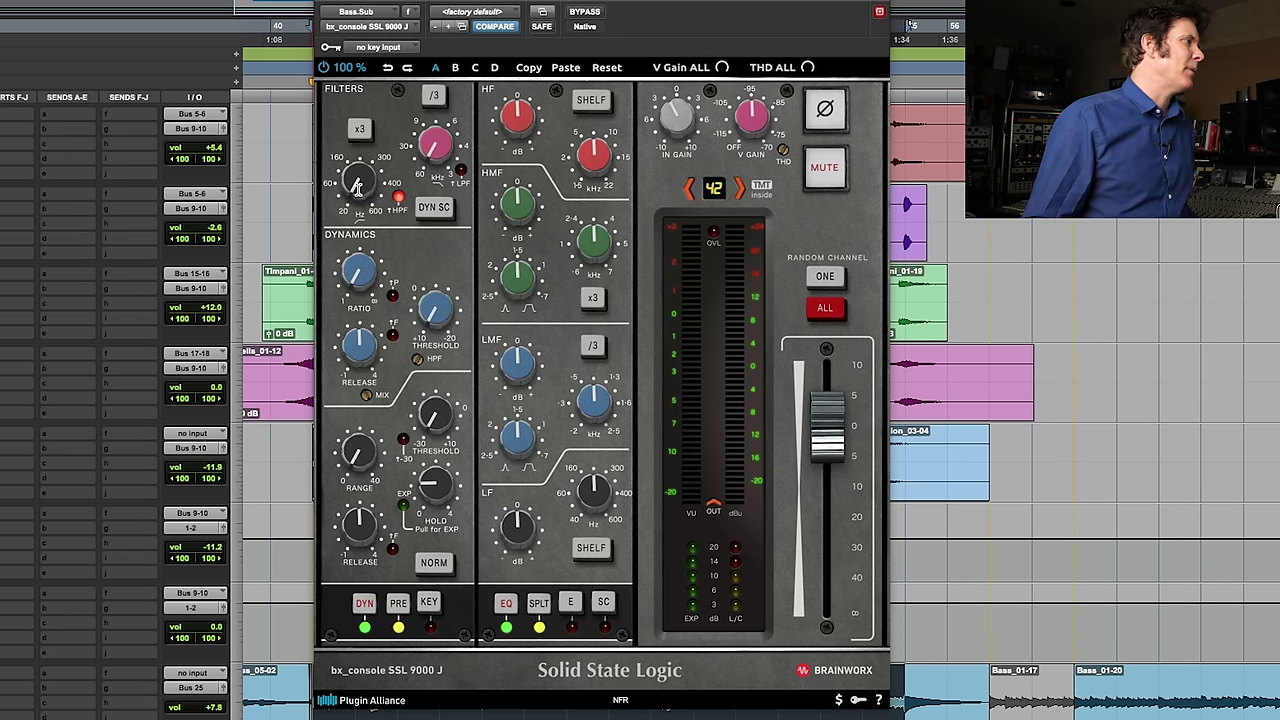
{"action": "left_click_drag", "start_coordinate": [356, 190], "coordinate": [353, 173]}
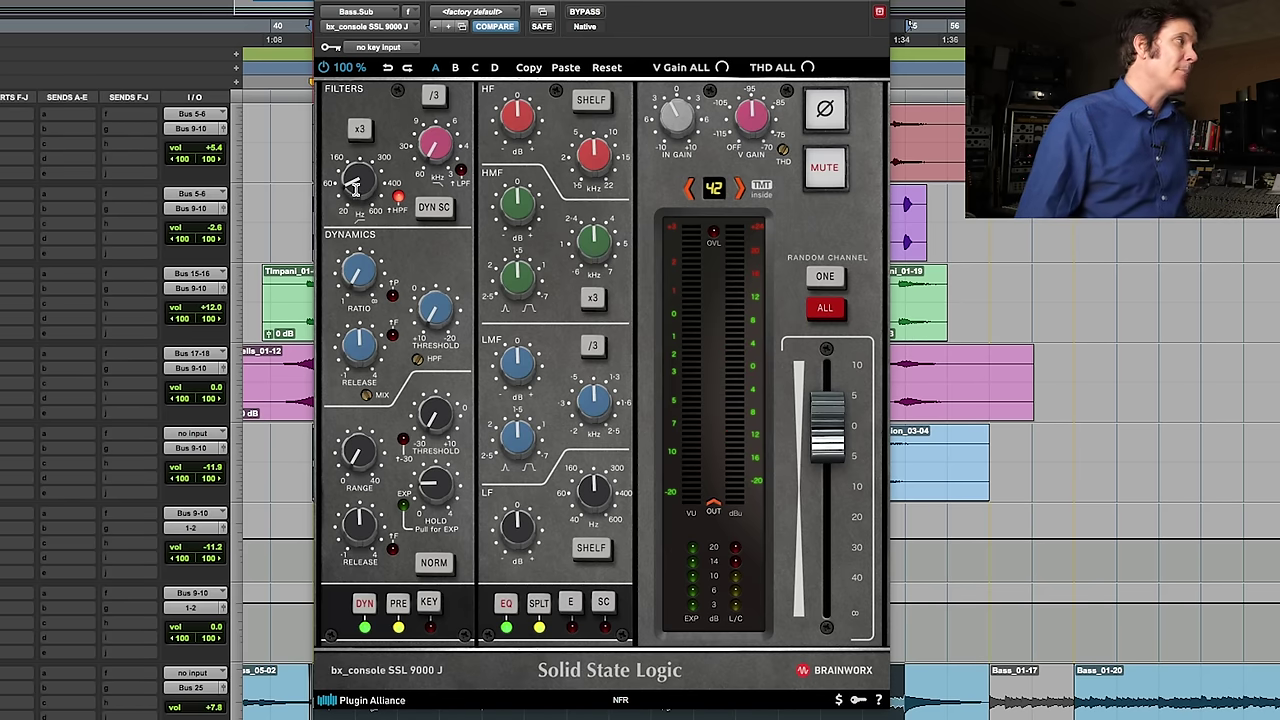
{"action": "left_click_drag", "start_coordinate": [354, 192], "coordinate": [368, 168]}
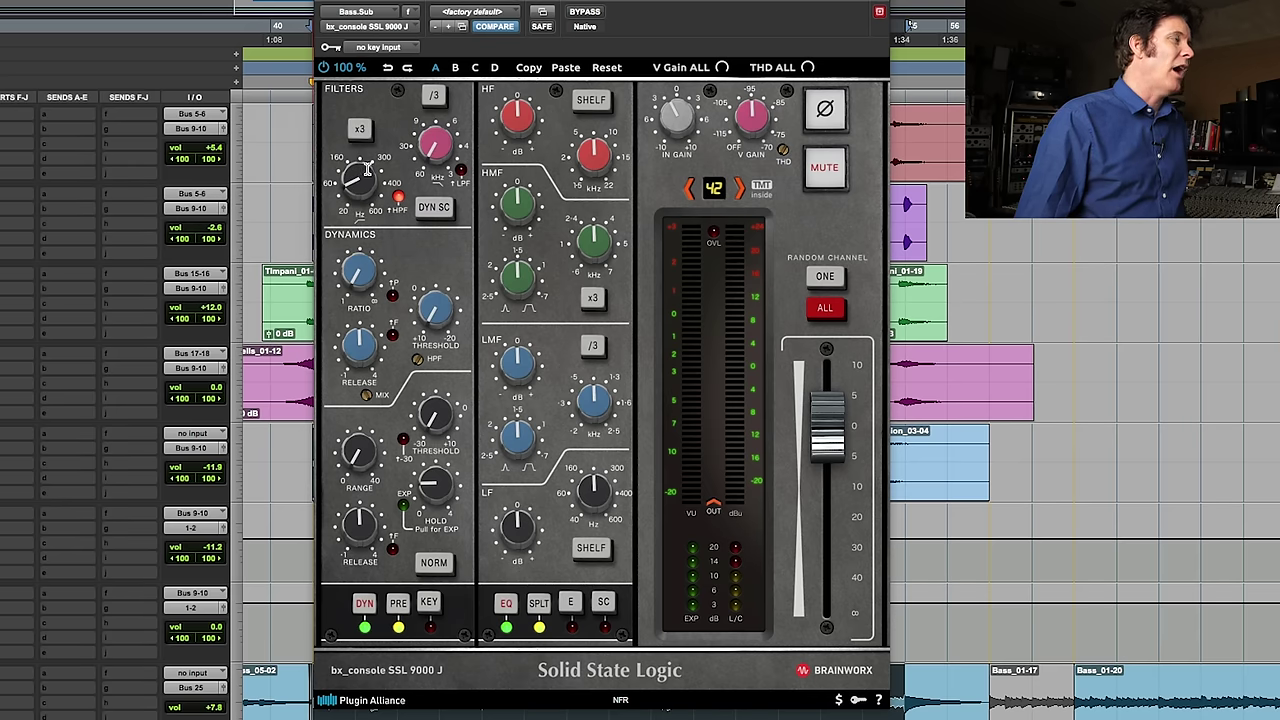
{"action": "key", "text": "space"}
{"action": "mouse_move", "coordinate": [360, 187]}
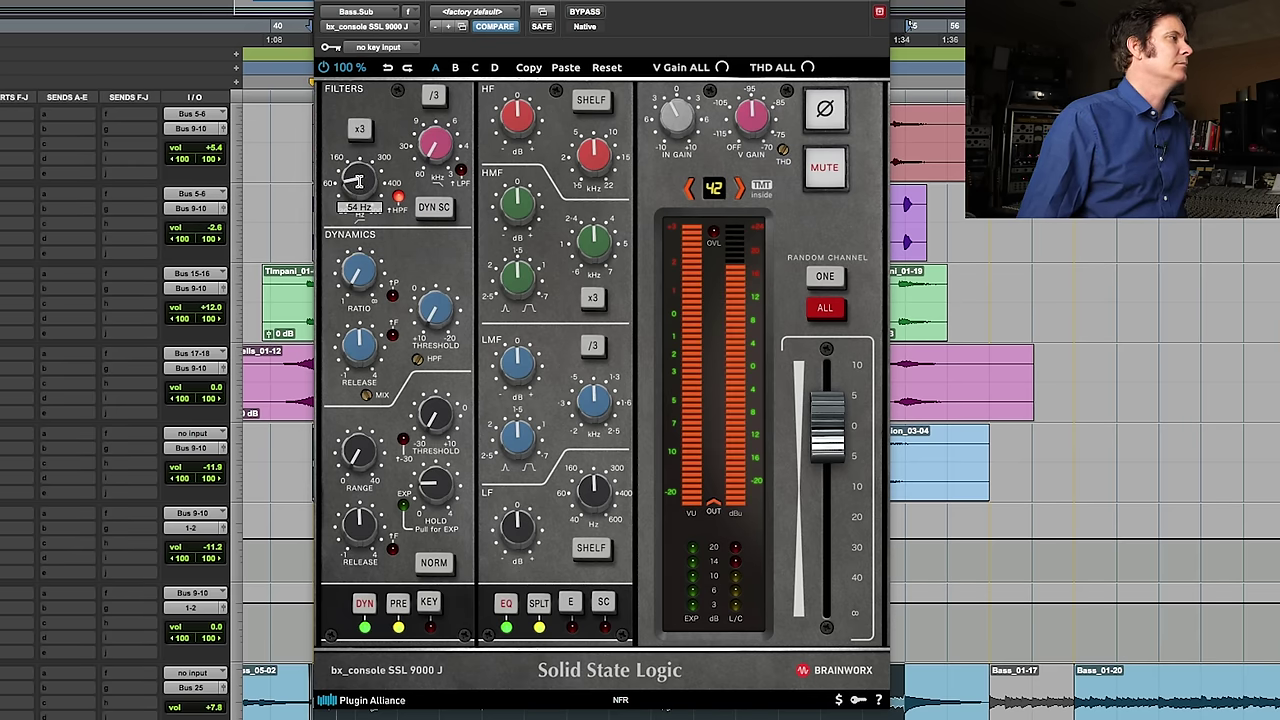
Step: Sweep the high-pass and low-pass filters to their extremes, settling the high-pass just under 60 Hz and the low-pass between 4 and 6 kHz
{"action": "left_click_drag", "start_coordinate": [358, 165], "coordinate": [383, 84]}
{"action": "left_click_drag", "start_coordinate": [436, 143], "coordinate": [466, 40]}
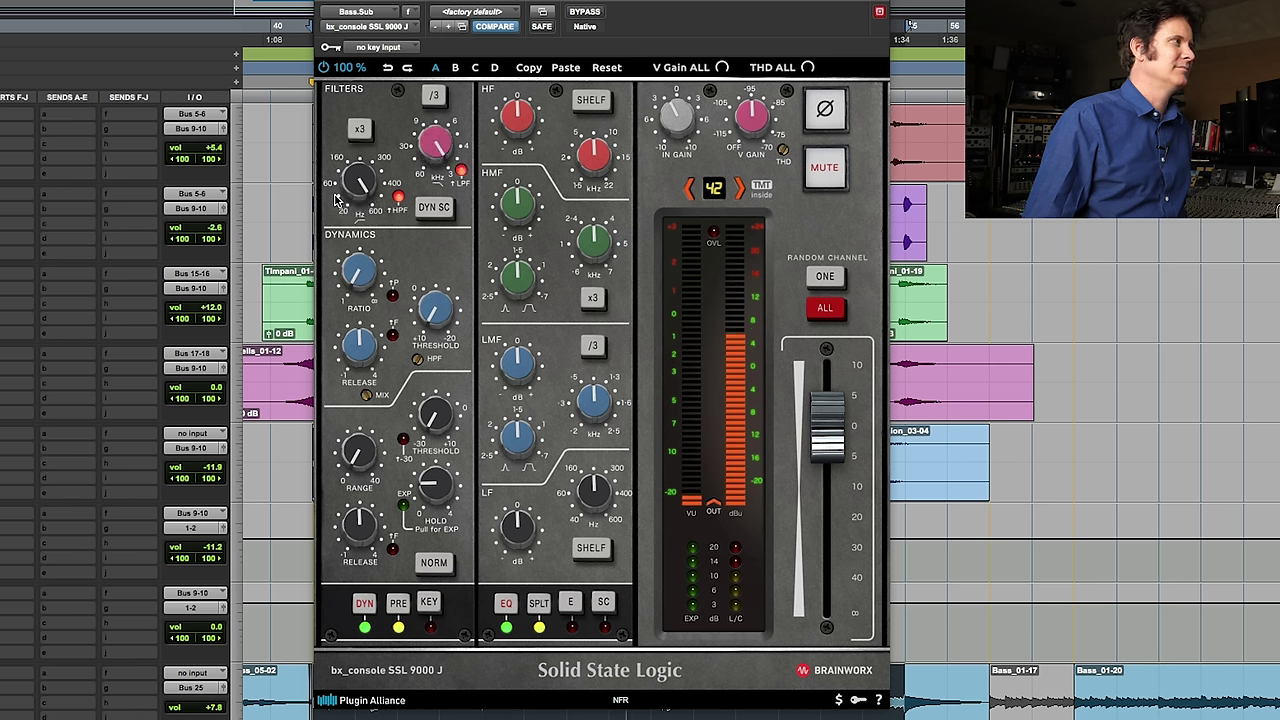
{"action": "left_click_drag", "start_coordinate": [353, 188], "coordinate": [351, 299]}
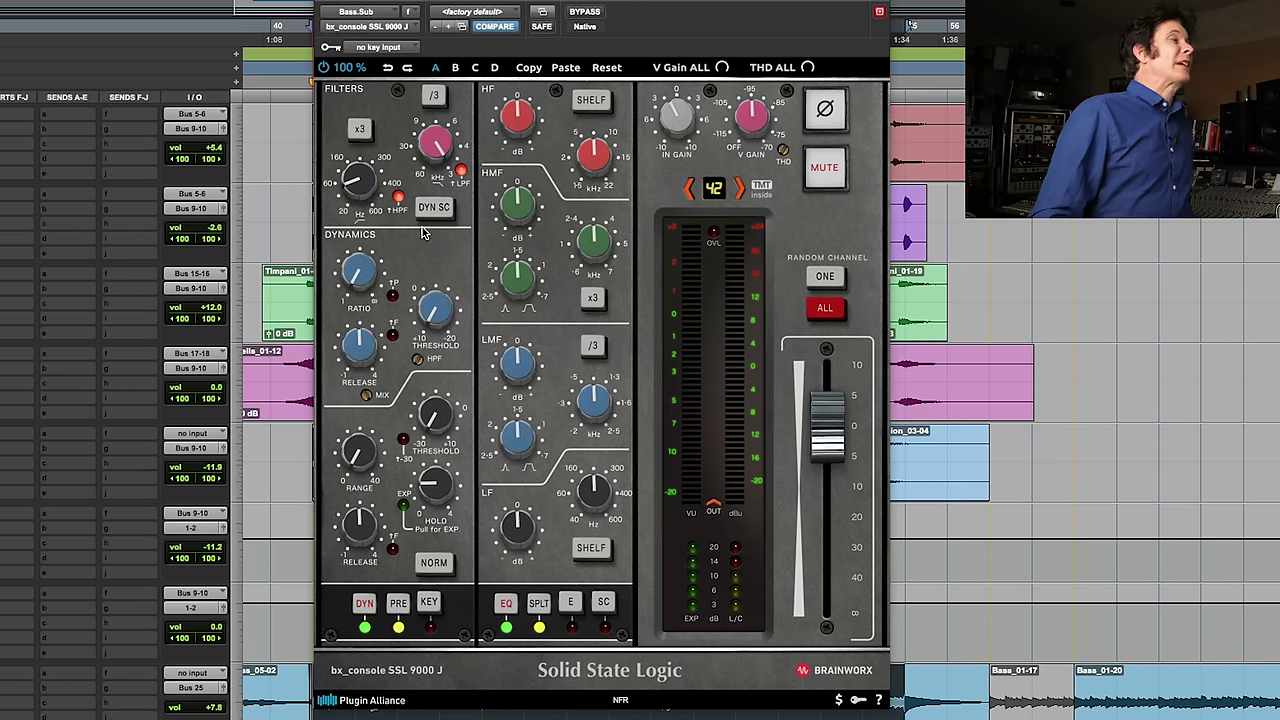
{"action": "left_click_drag", "start_coordinate": [432, 155], "coordinate": [426, 172]}
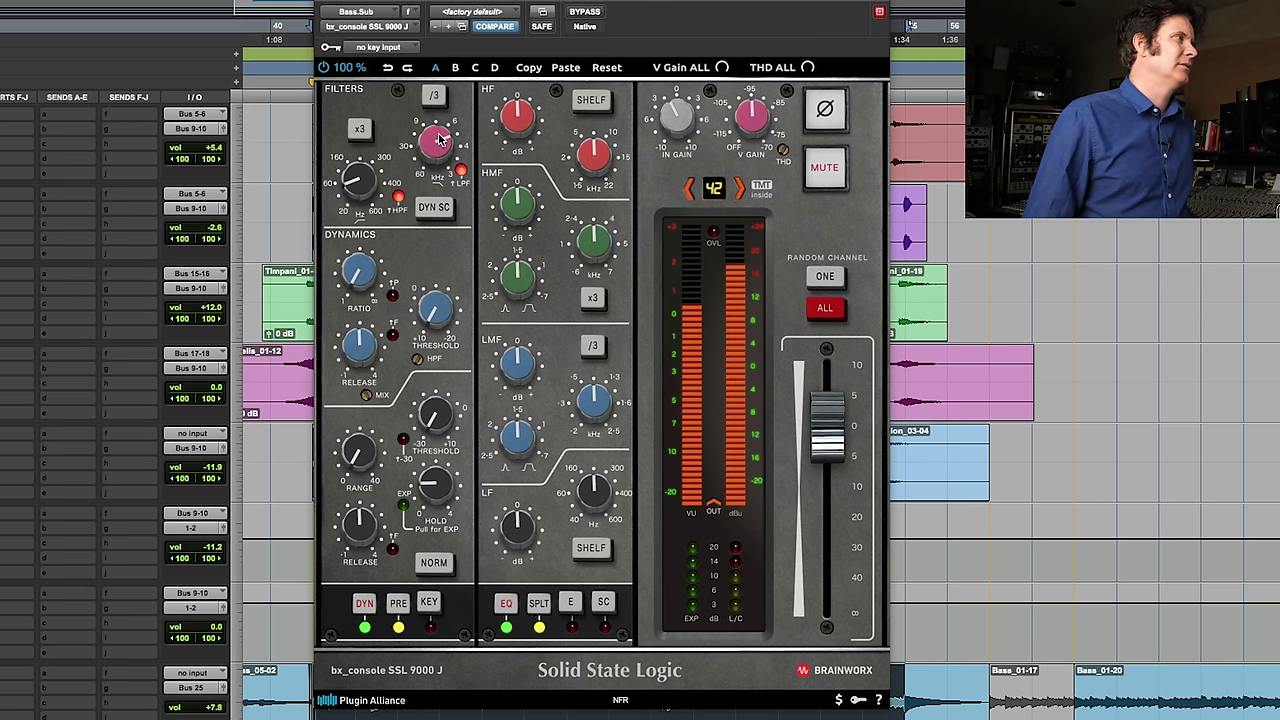
{"action": "mouse_move", "coordinate": [352, 195]}
{"action": "scroll", "coordinate": [352, 195], "scroll_direction": "down", "scroll_amount": 2}
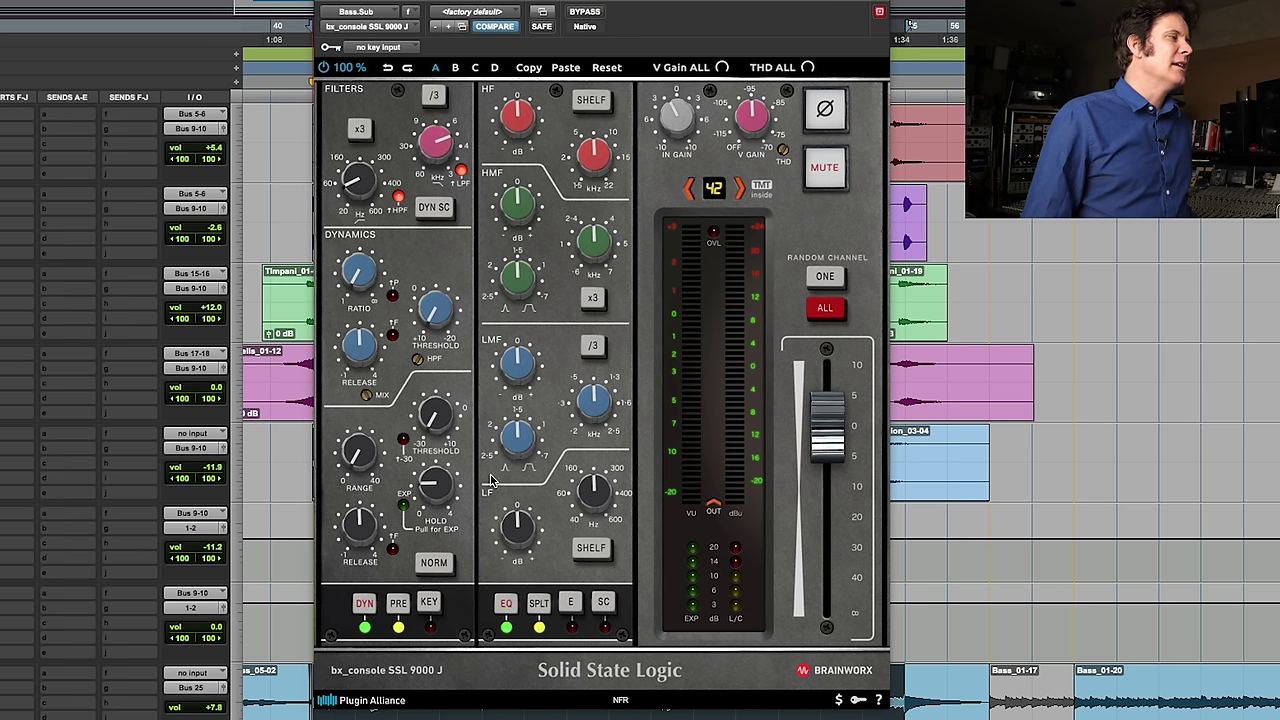
Step: Boost the LF band at about 86 Hz and lower the input gain further to offset it
{"action": "mouse_move", "coordinate": [580, 508]}
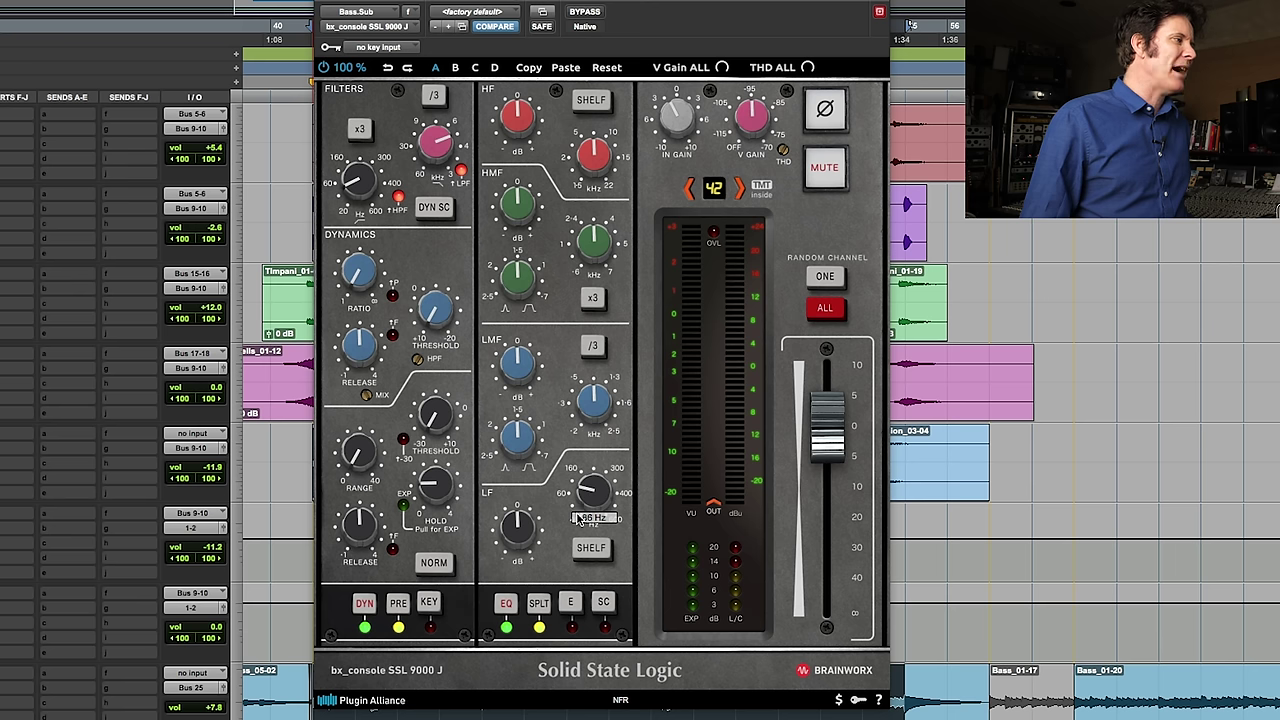
{"action": "mouse_move", "coordinate": [518, 525]}
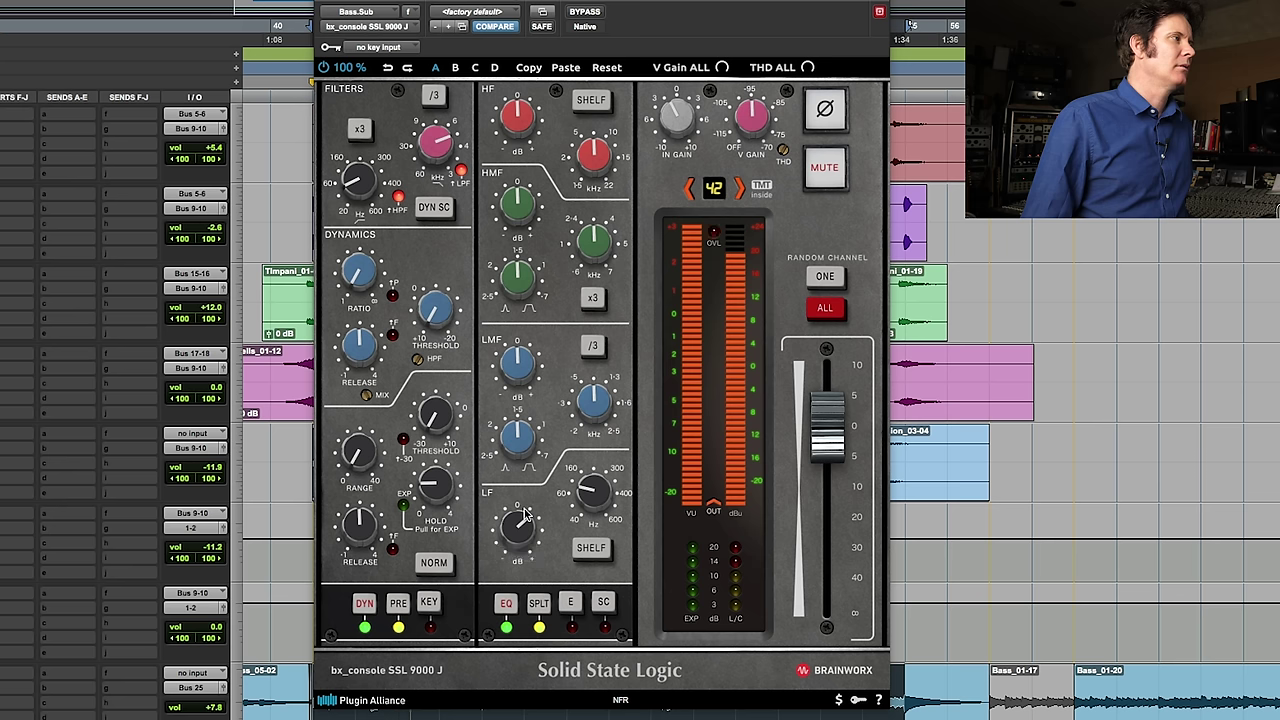
{"action": "mouse_move", "coordinate": [681, 118]}
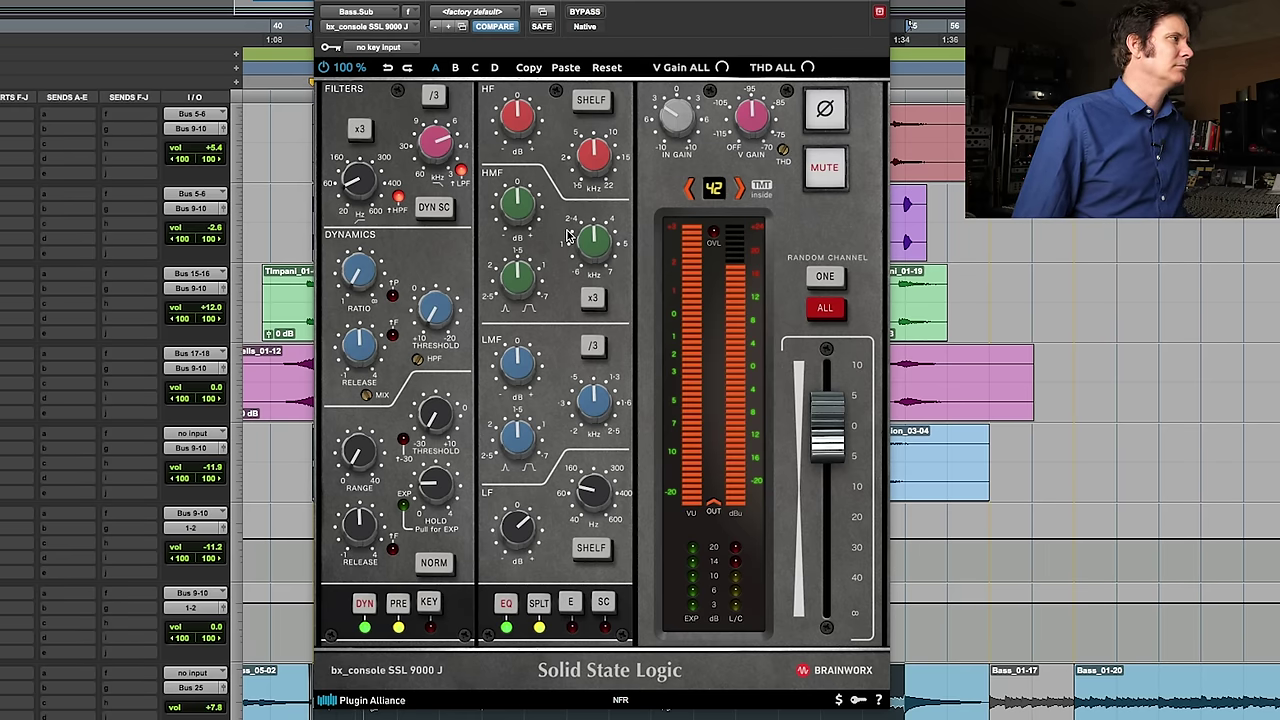
Step: Compare the filtered and low-boosted bass with the bypassed signal, leaving the plugin active
{"action": "left_click", "coordinate": [597, 17]}
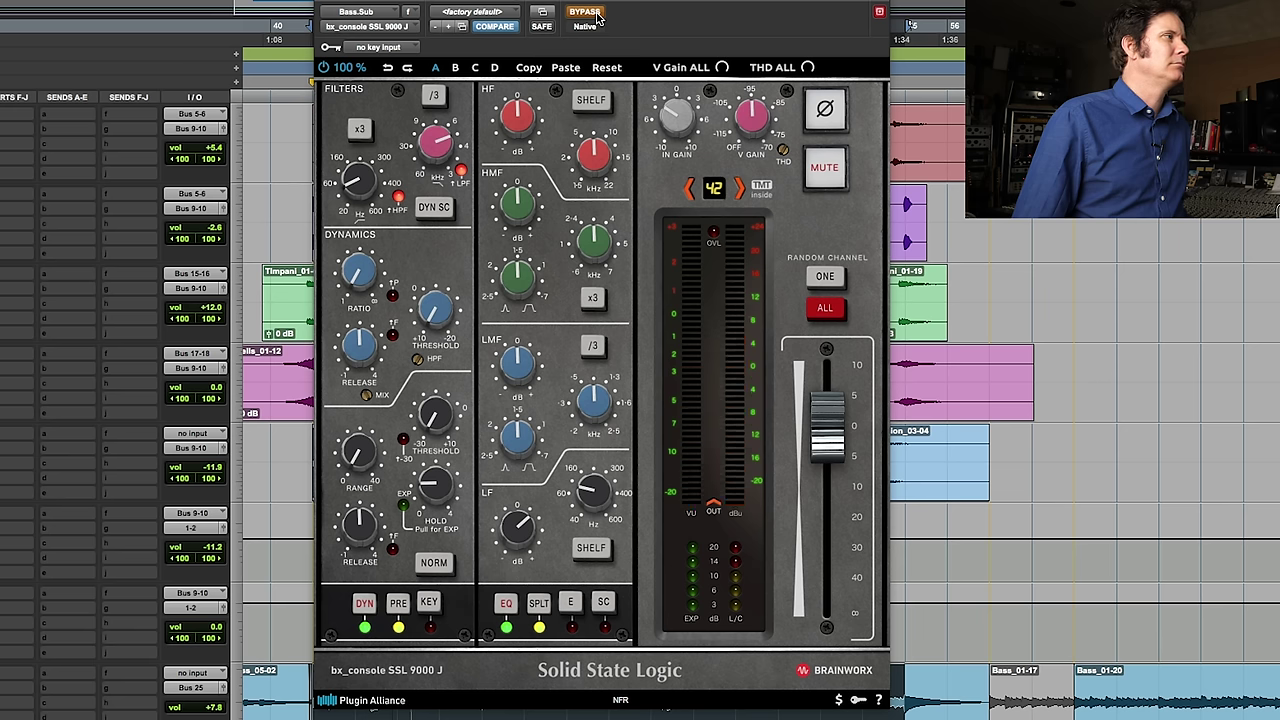
{"action": "left_click", "coordinate": [597, 17]}
{"action": "left_click", "coordinate": [597, 15]}
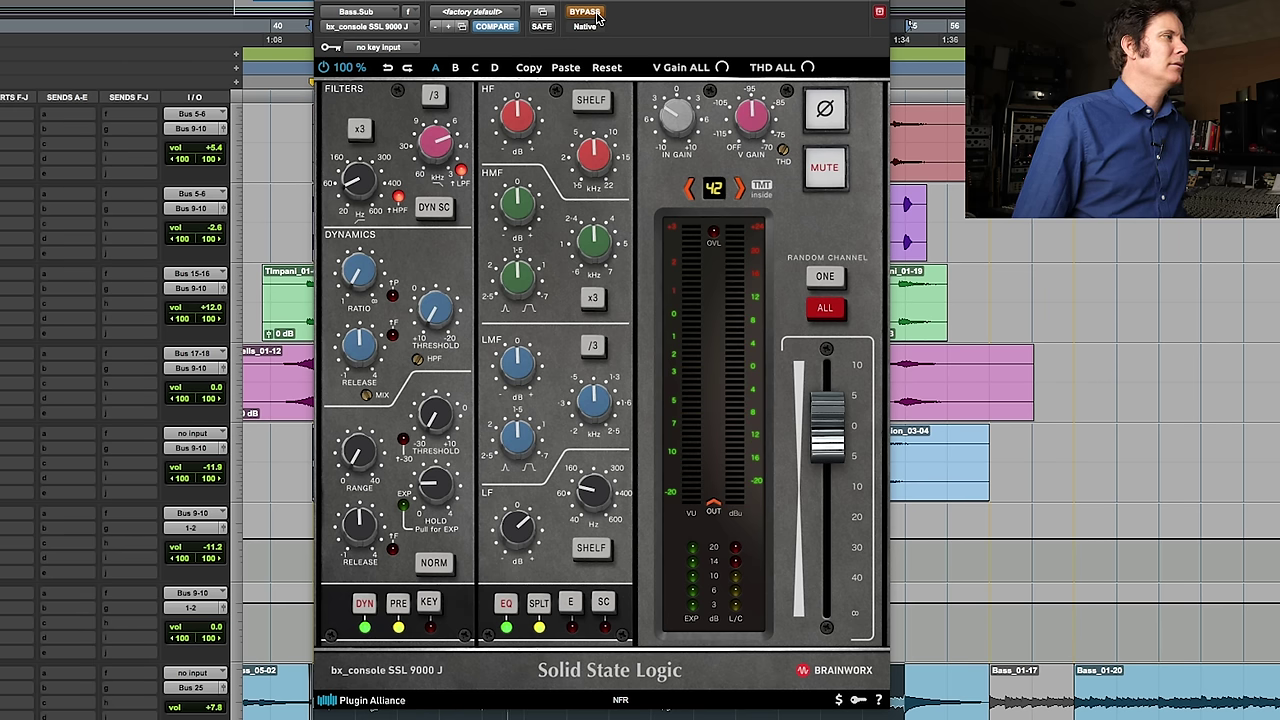
{"action": "left_click", "coordinate": [597, 17]}
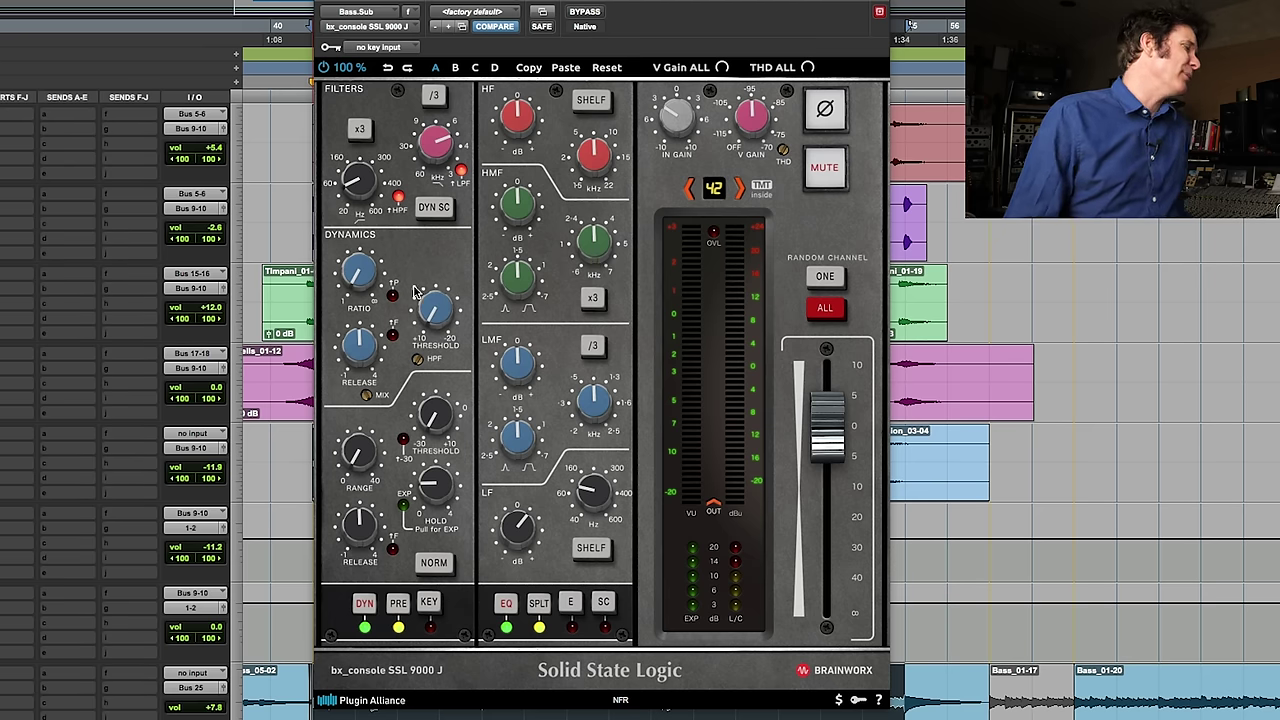
Step: Compress the bass by lowering the threshold, with a ratio of about 1.6:1, the shortest release and the compressor's F switch engaged
{"action": "key", "text": "space"}
{"action": "left_click_drag", "start_coordinate": [432, 312], "coordinate": [451, 234]}
{"action": "mouse_move", "coordinate": [365, 262]}
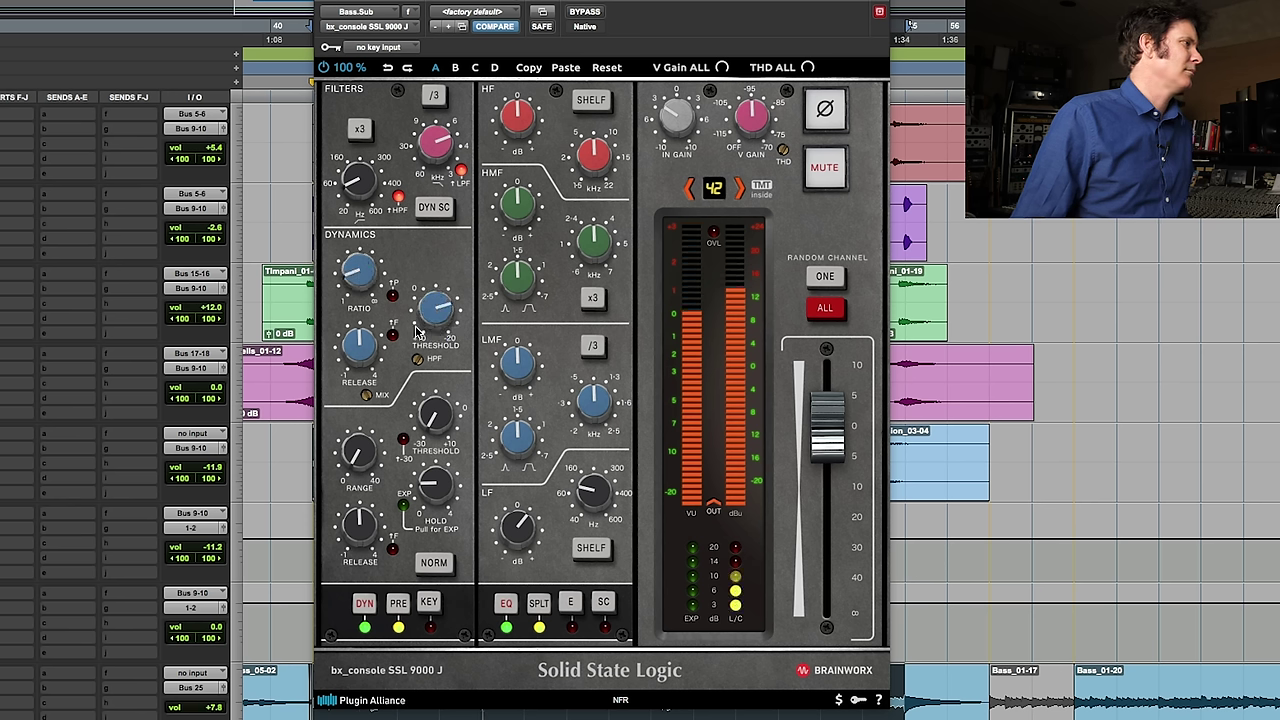
{"action": "mouse_move", "coordinate": [427, 325]}
{"action": "left_click_drag", "start_coordinate": [426, 325], "coordinate": [423, 332]}
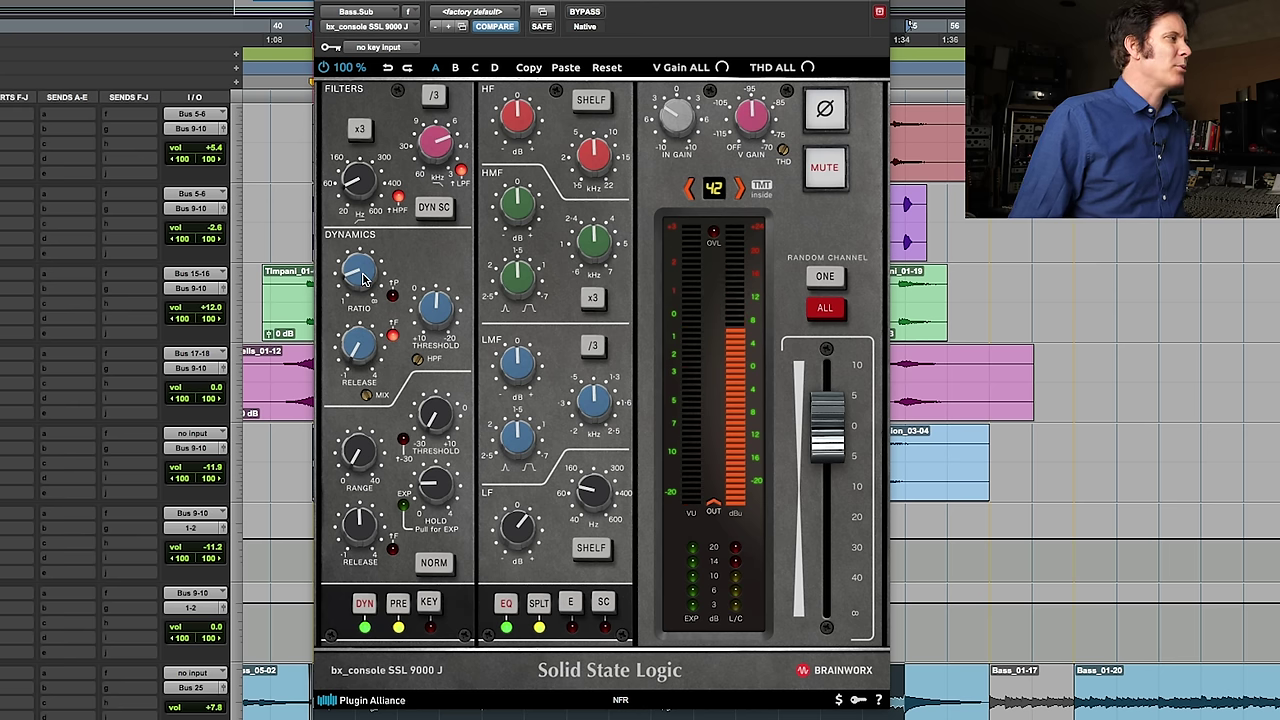
Step: Increase the compressor ratio and ease the threshold back for lighter gain reduction on the bass
{"action": "mouse_move", "coordinate": [357, 281]}
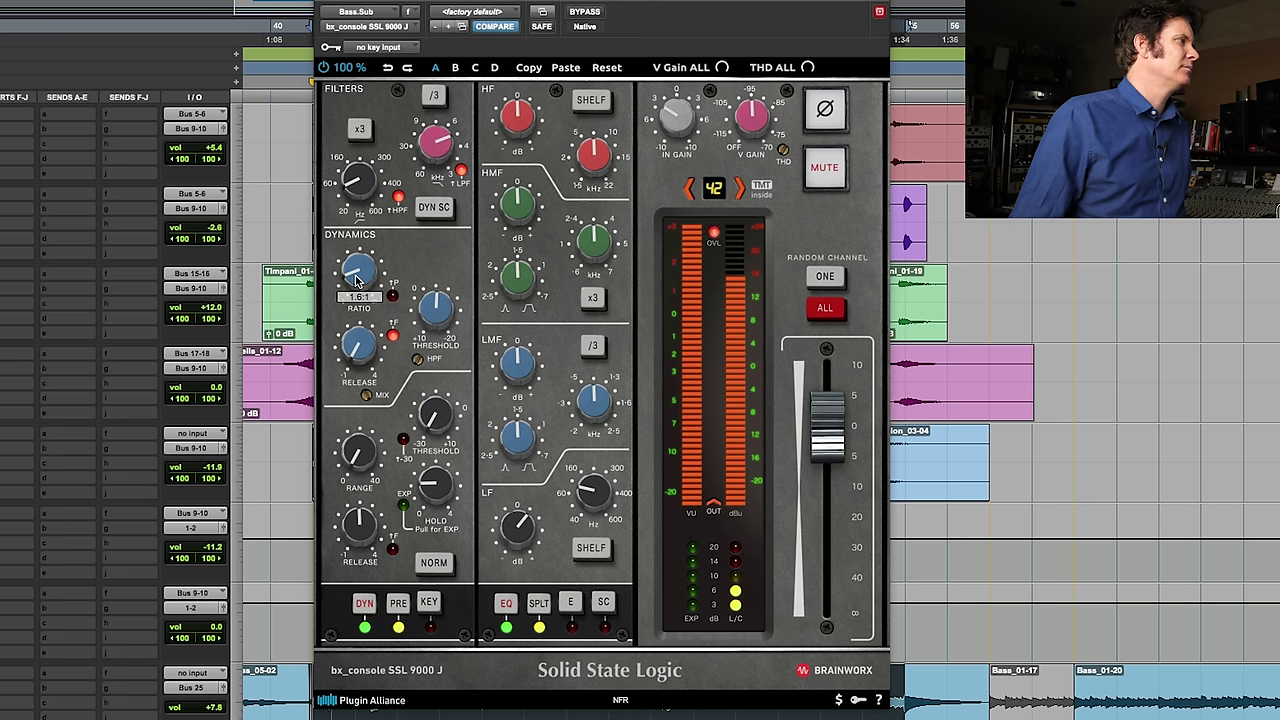
{"action": "left_click_drag", "start_coordinate": [357, 281], "coordinate": [362, 259]}
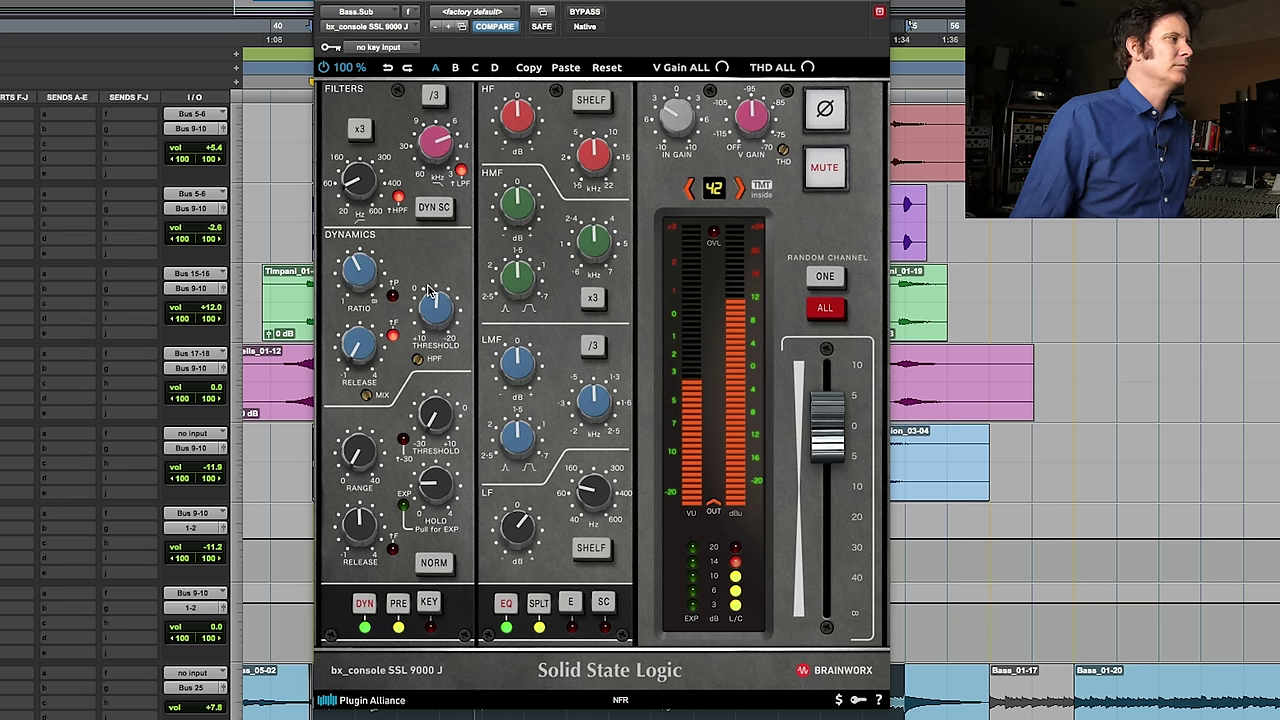
{"action": "left_click_drag", "start_coordinate": [432, 314], "coordinate": [414, 350]}
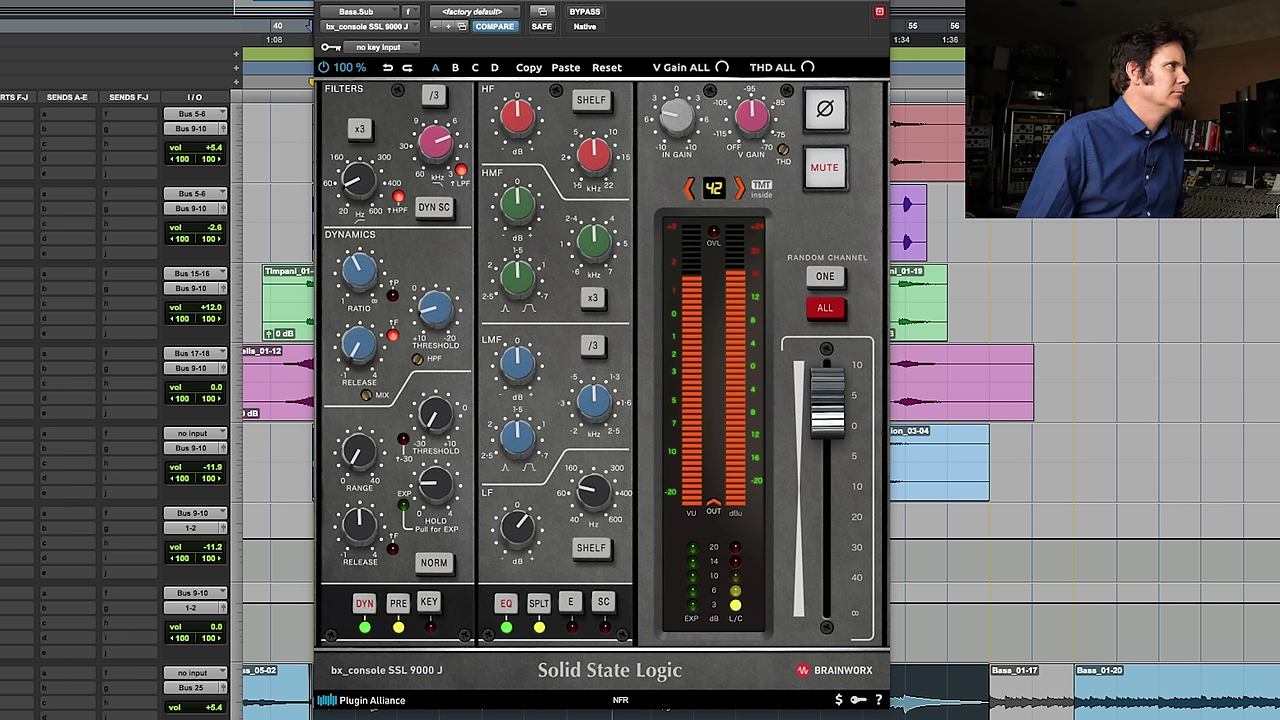
Step: Toggle the plugin bypass repeatedly to judge the compressed bass against the unprocessed sound, ending with processing on
{"action": "left_click", "coordinate": [586, 14]}
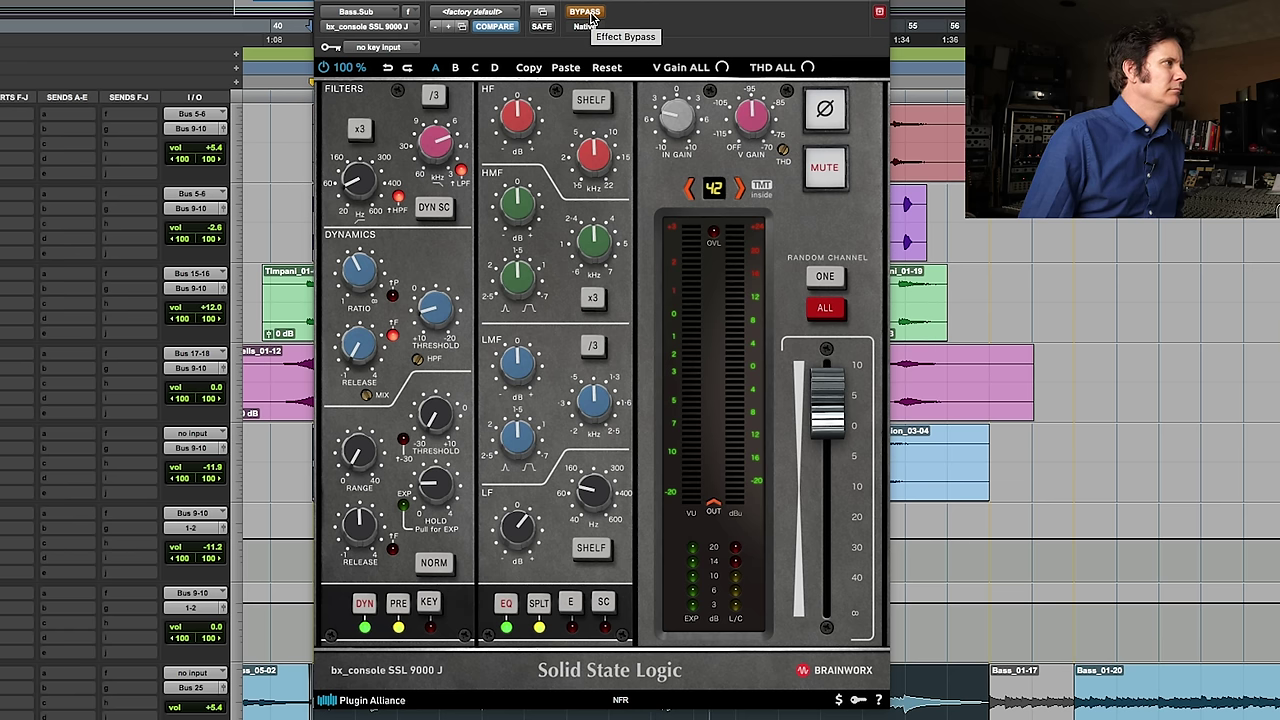
{"action": "left_click", "coordinate": [588, 14]}
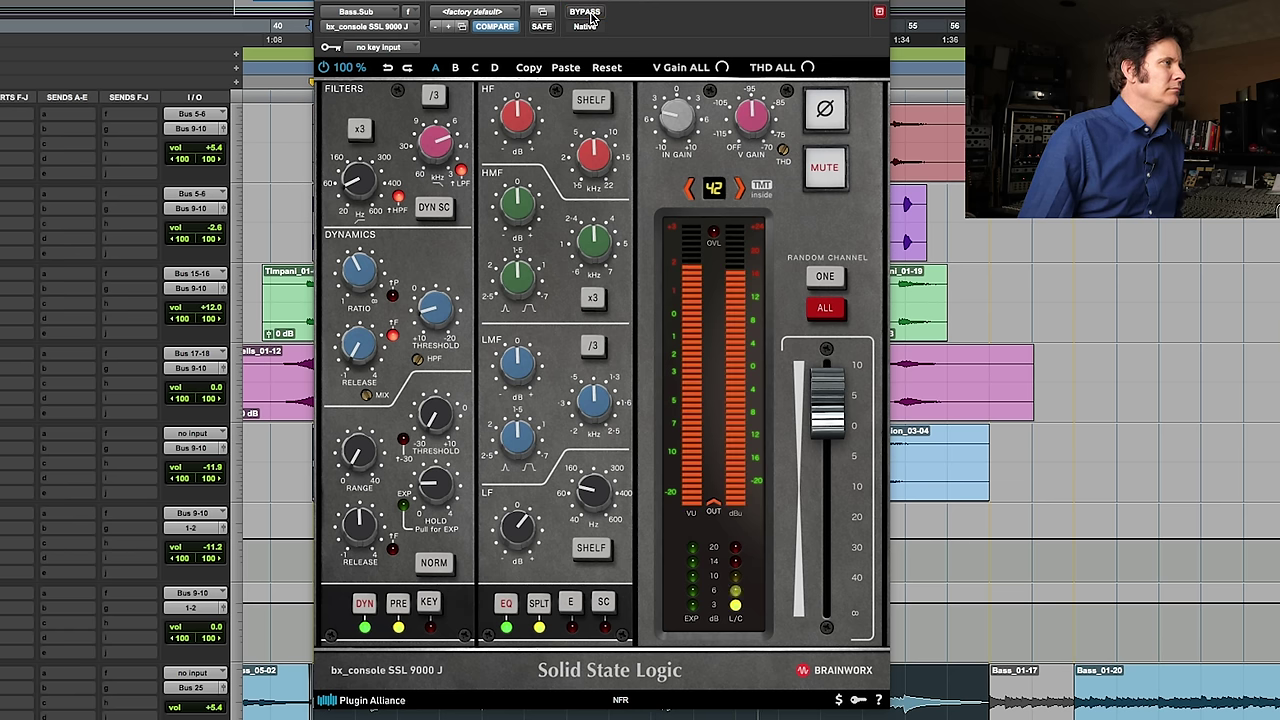
{"action": "left_click", "coordinate": [588, 13]}
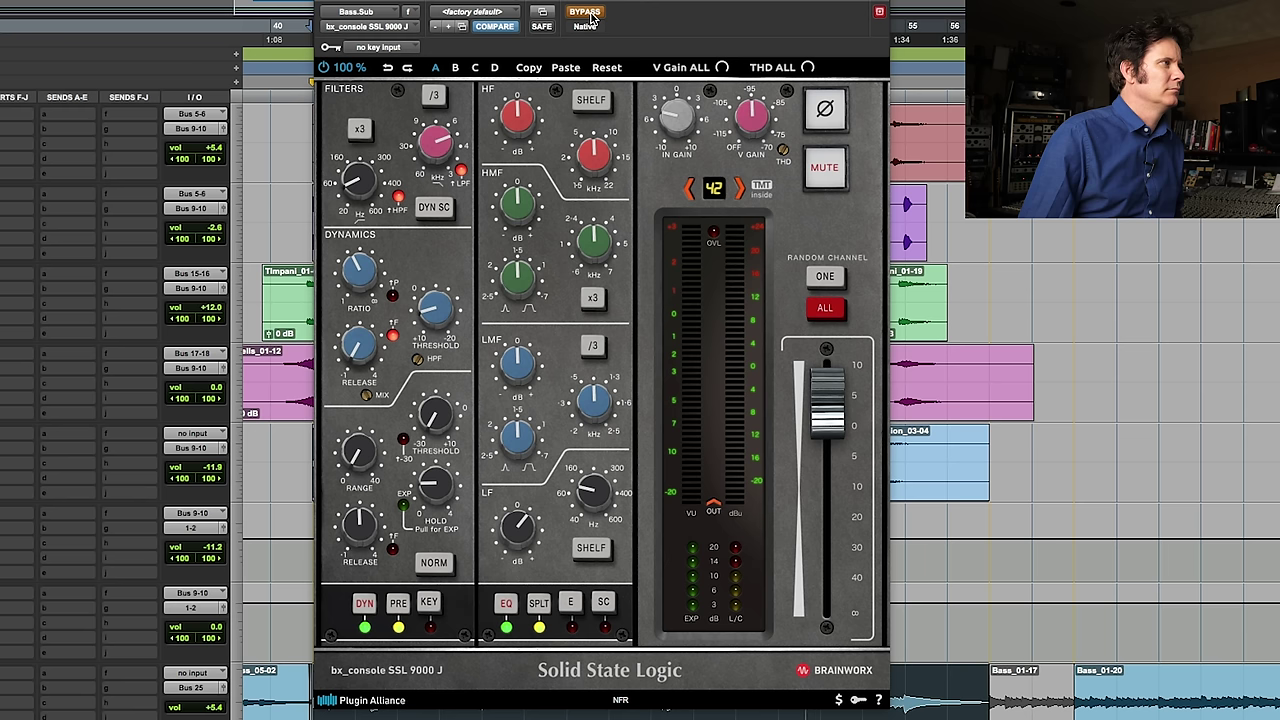
{"action": "left_click", "coordinate": [589, 13]}
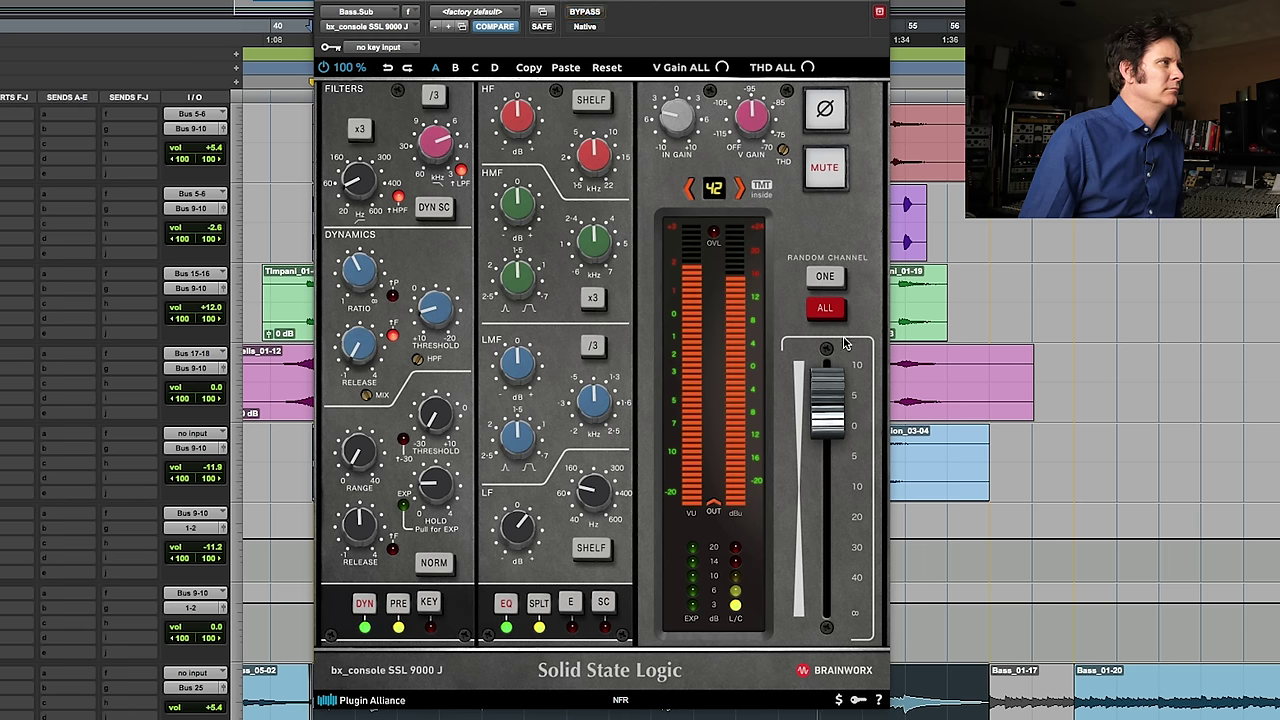
{"action": "left_click", "coordinate": [585, 13]}
{"action": "left_click", "coordinate": [587, 13]}
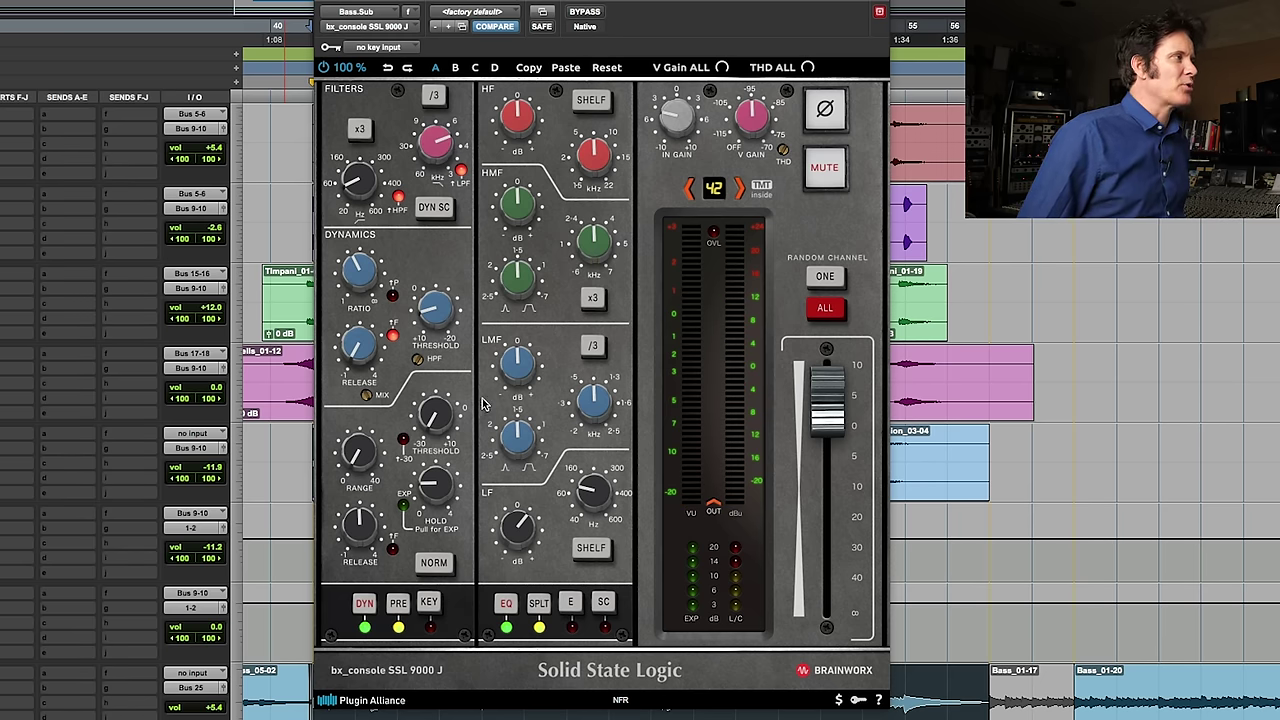
Step: Lower the HMF frequency on the bass and boost its gain, then boost the LMF band around 1.1 kHz, checking against bypass
{"action": "mouse_move", "coordinate": [587, 257]}
{"action": "left_click_drag", "start_coordinate": [587, 257], "coordinate": [588, 290]}
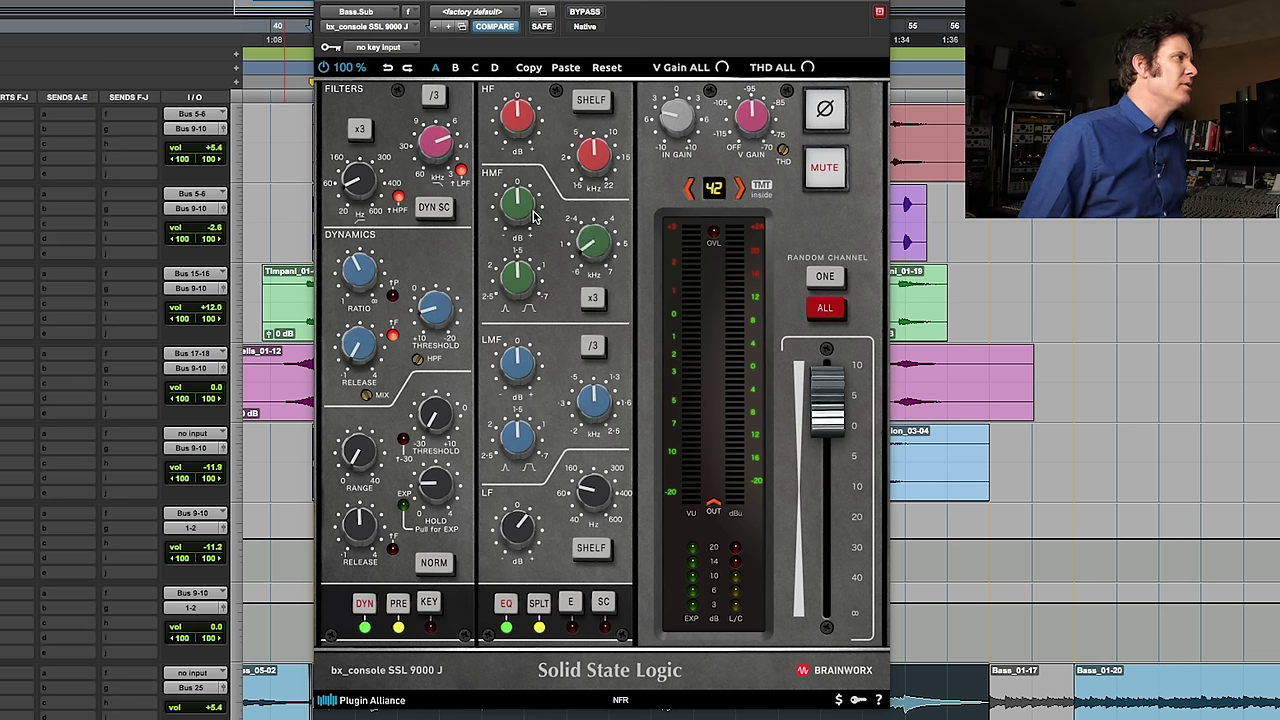
{"action": "mouse_move", "coordinate": [519, 201]}
{"action": "left_click_drag", "start_coordinate": [519, 199], "coordinate": [519, 198]}
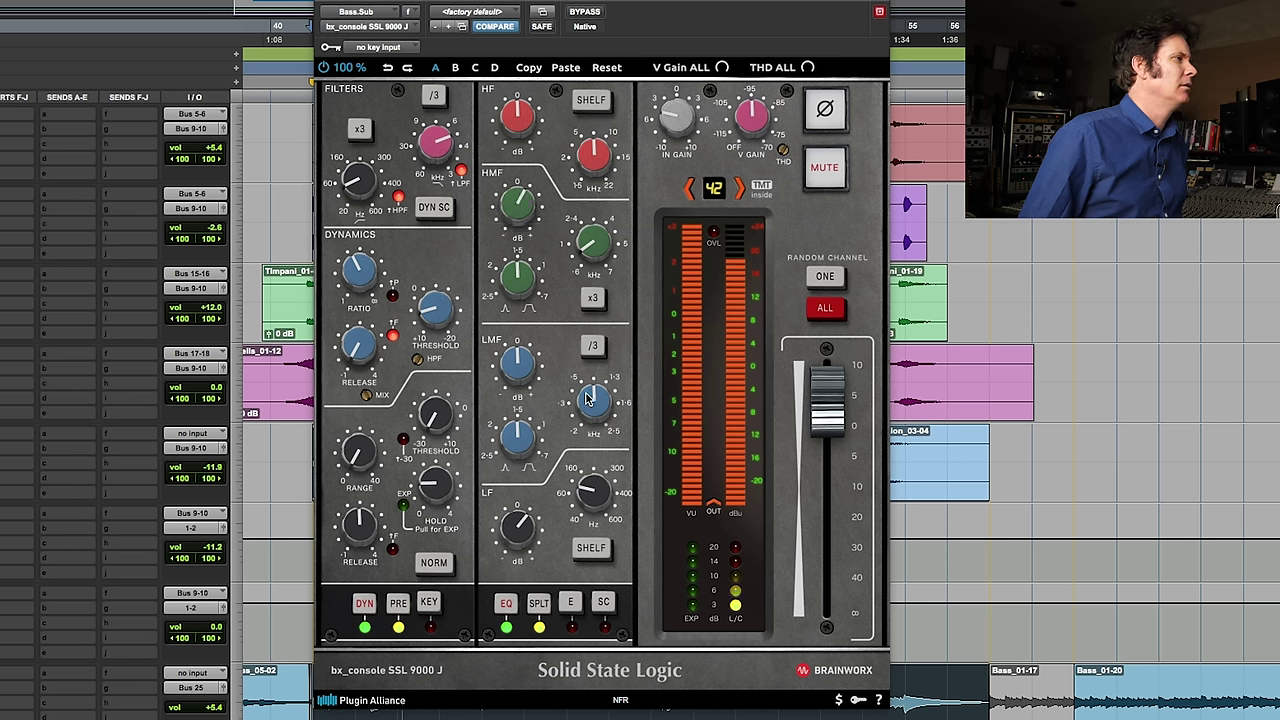
{"action": "mouse_move", "coordinate": [592, 399]}
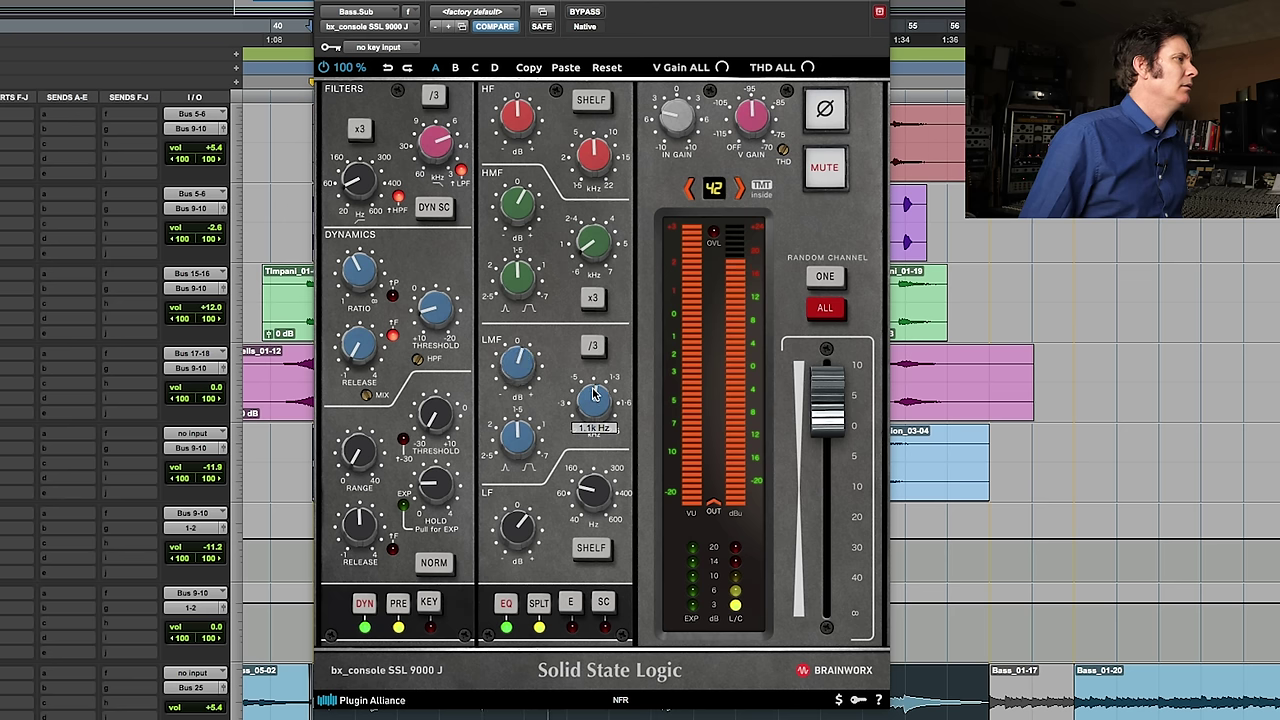
{"action": "left_click", "coordinate": [585, 12]}
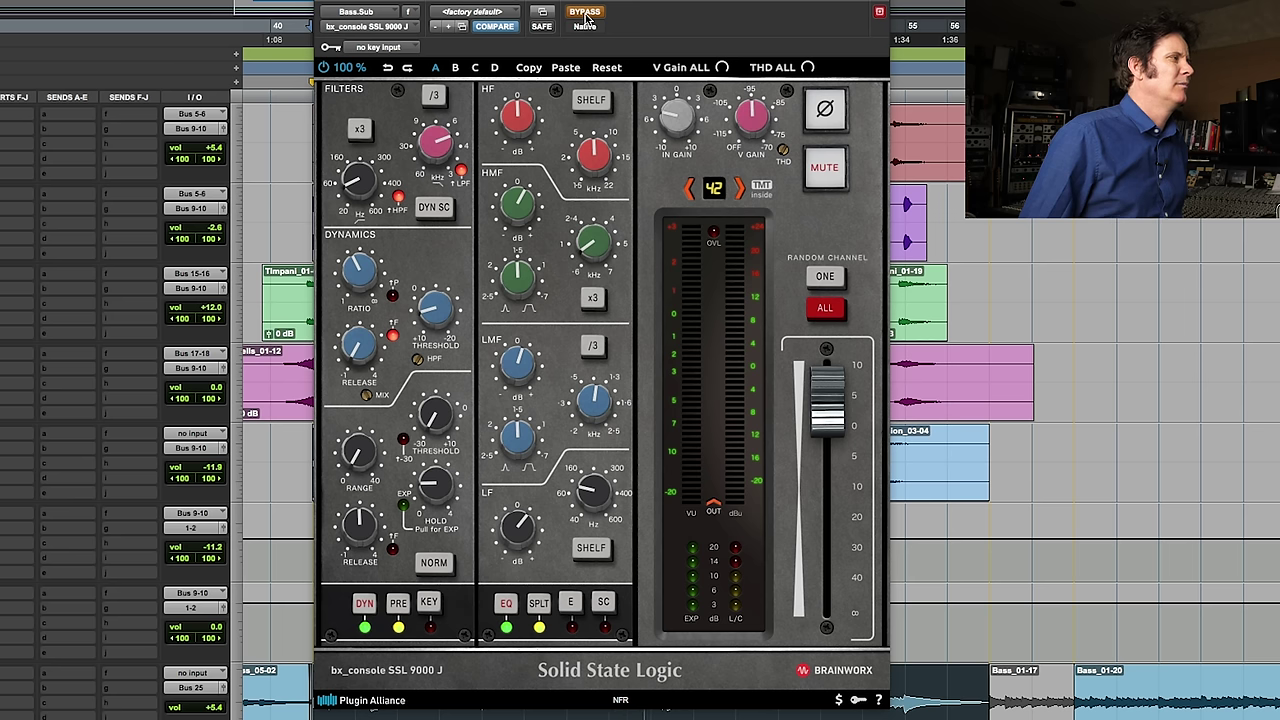
{"action": "left_click", "coordinate": [585, 12]}
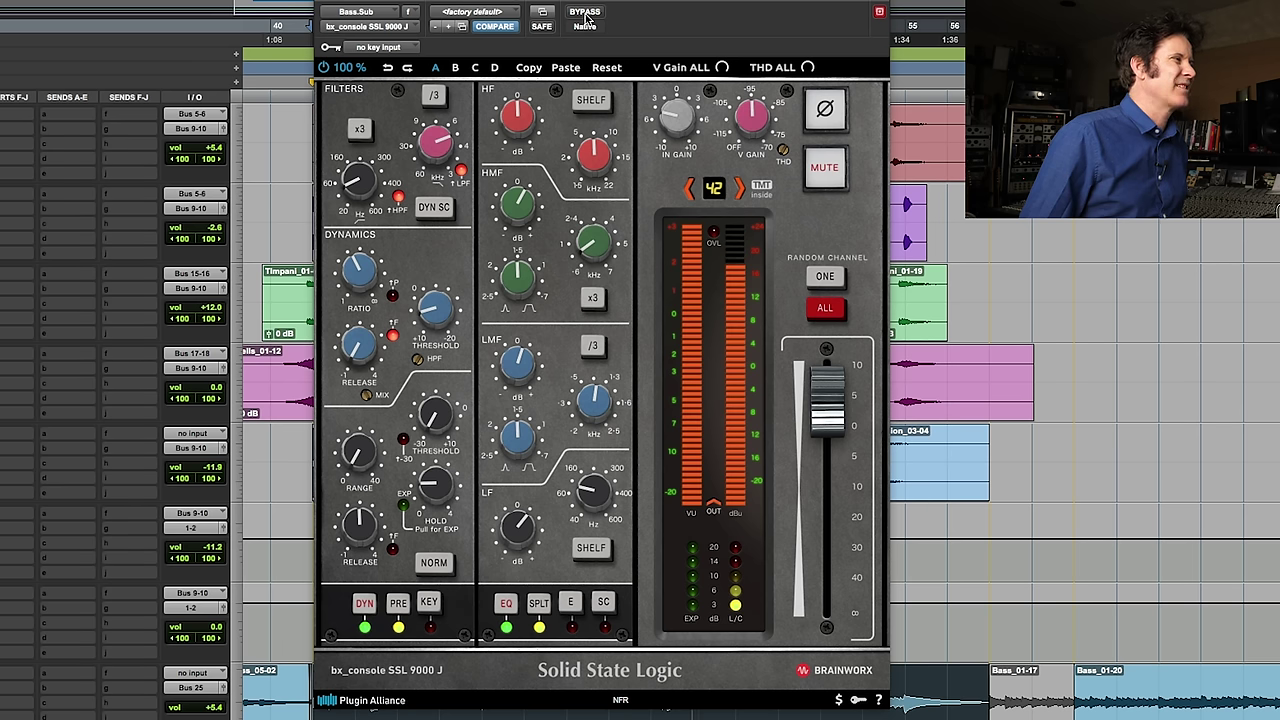
{"action": "mouse_move", "coordinate": [595, 399]}
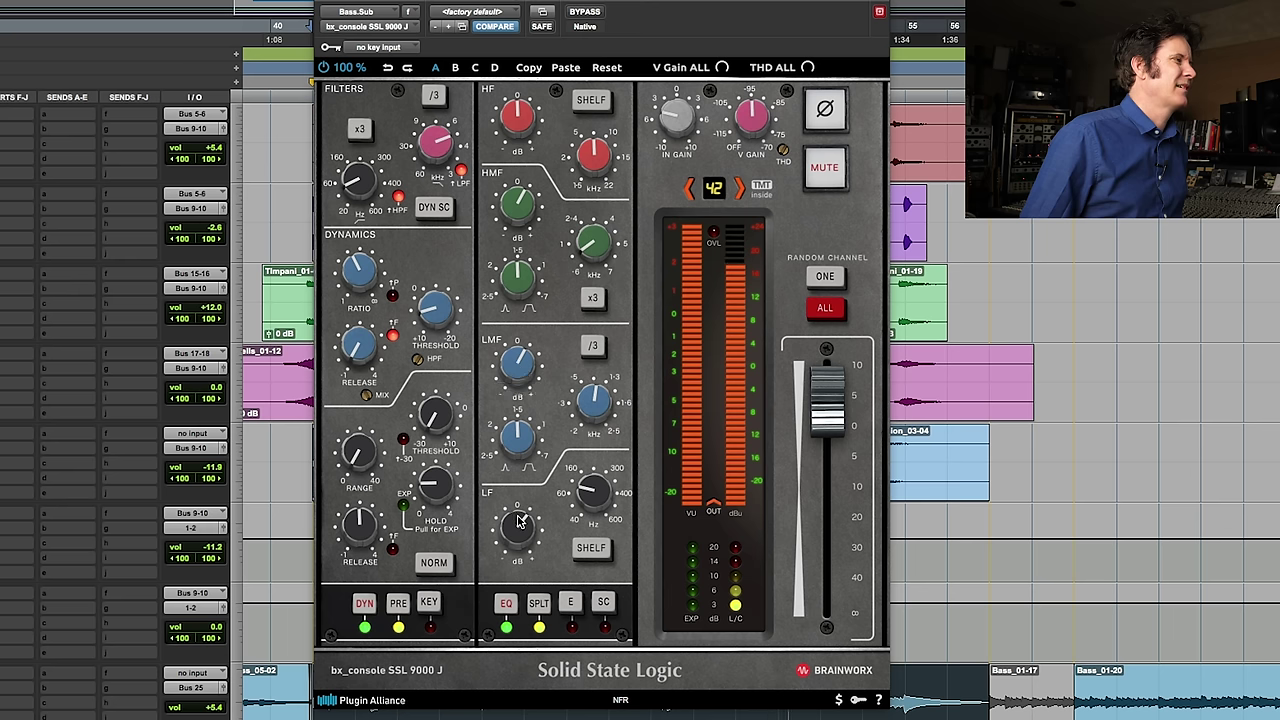
Step: Toggle the plugin bypass repeatedly to compare the mid-boosted bass with its unprocessed sound, leaving the processing on
{"action": "left_click", "coordinate": [588, 12]}
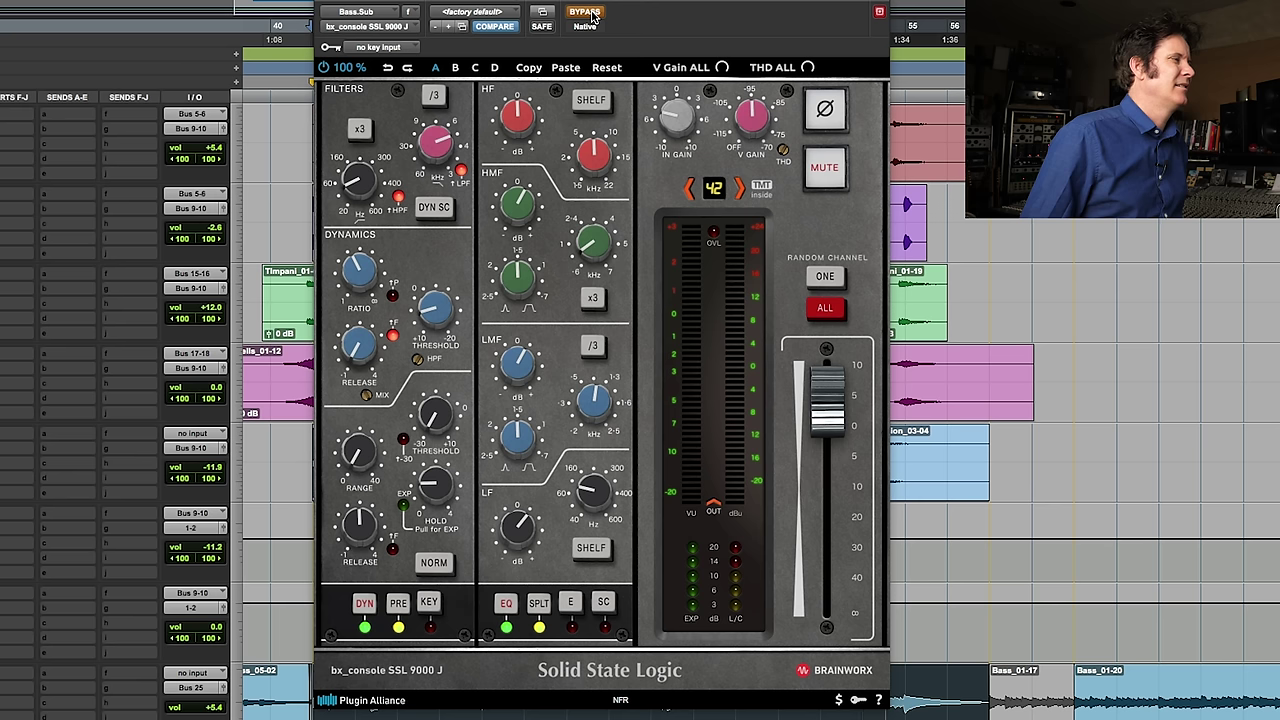
{"action": "left_click", "coordinate": [588, 12]}
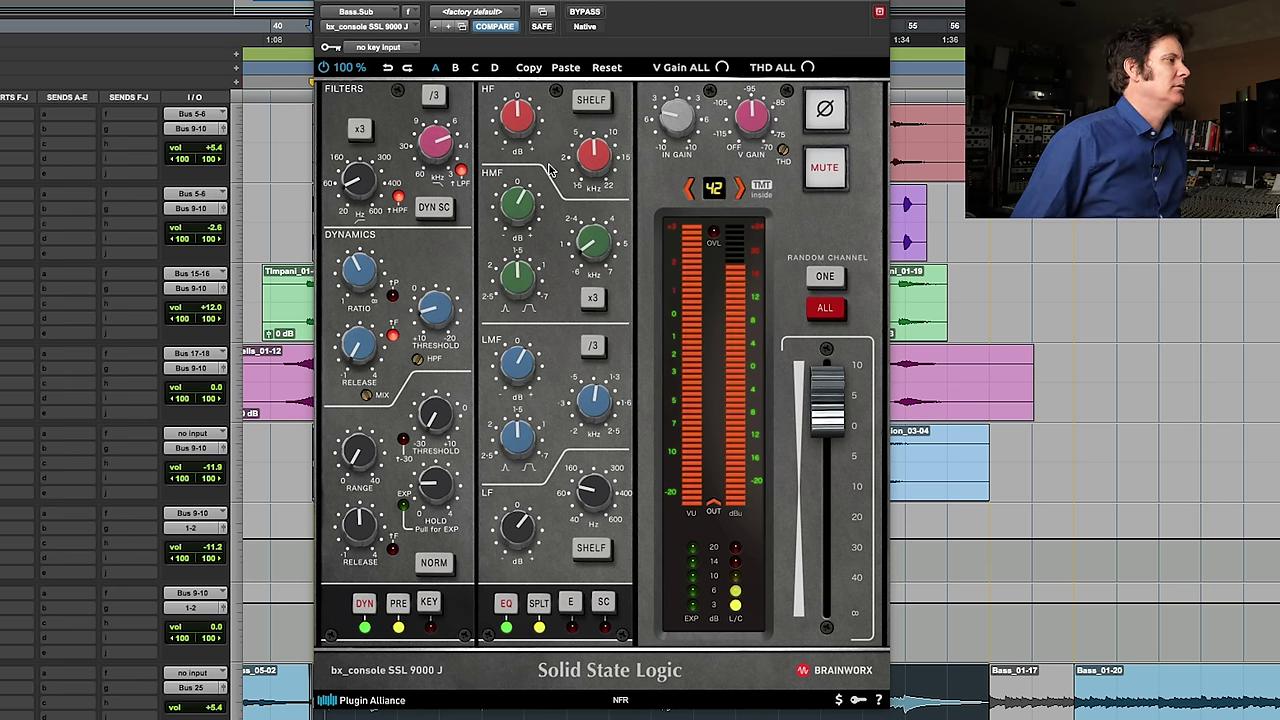
{"action": "left_click", "coordinate": [588, 12]}
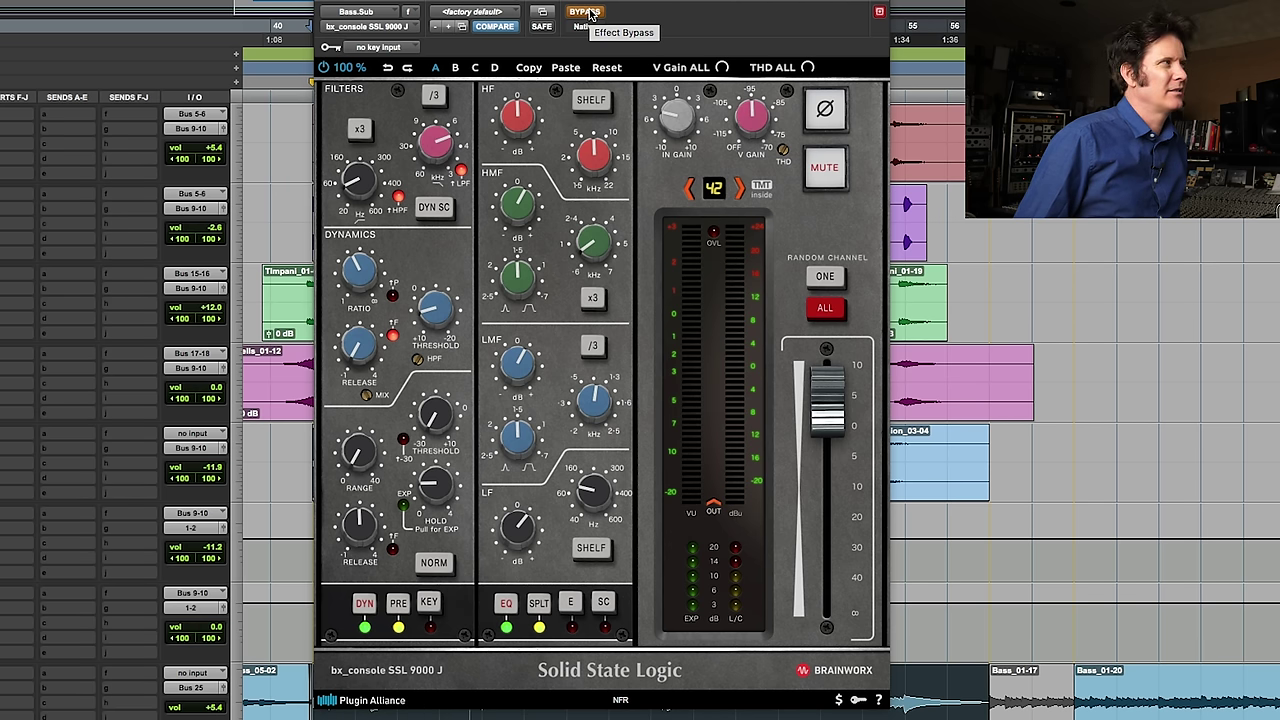
{"action": "left_click", "coordinate": [588, 12]}
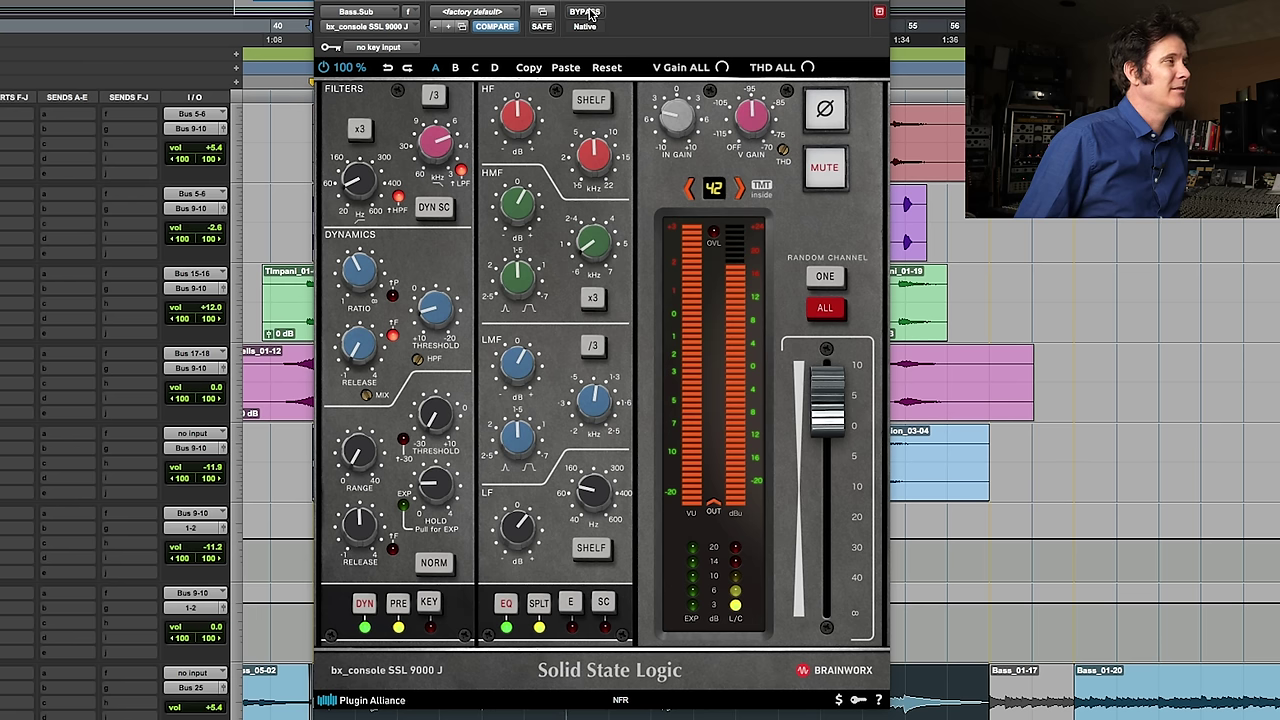
{"action": "left_click", "coordinate": [588, 12]}
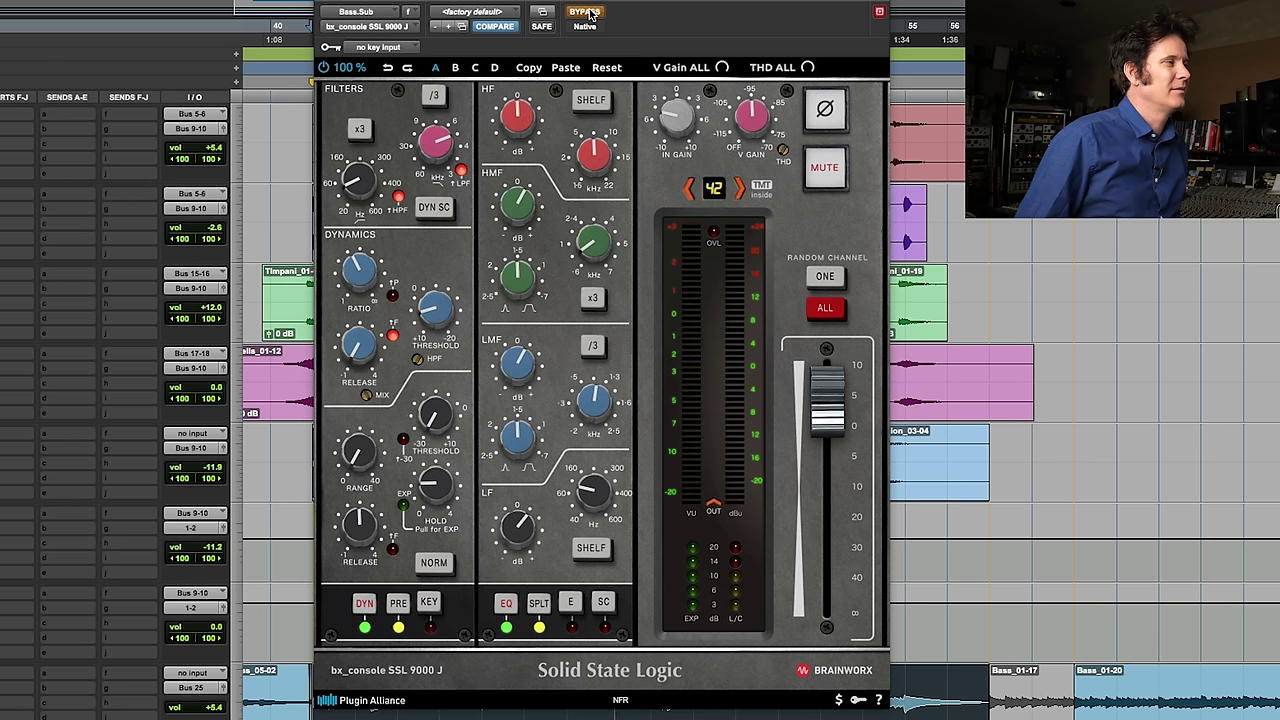
{"action": "mouse_move", "coordinate": [840, 412]}
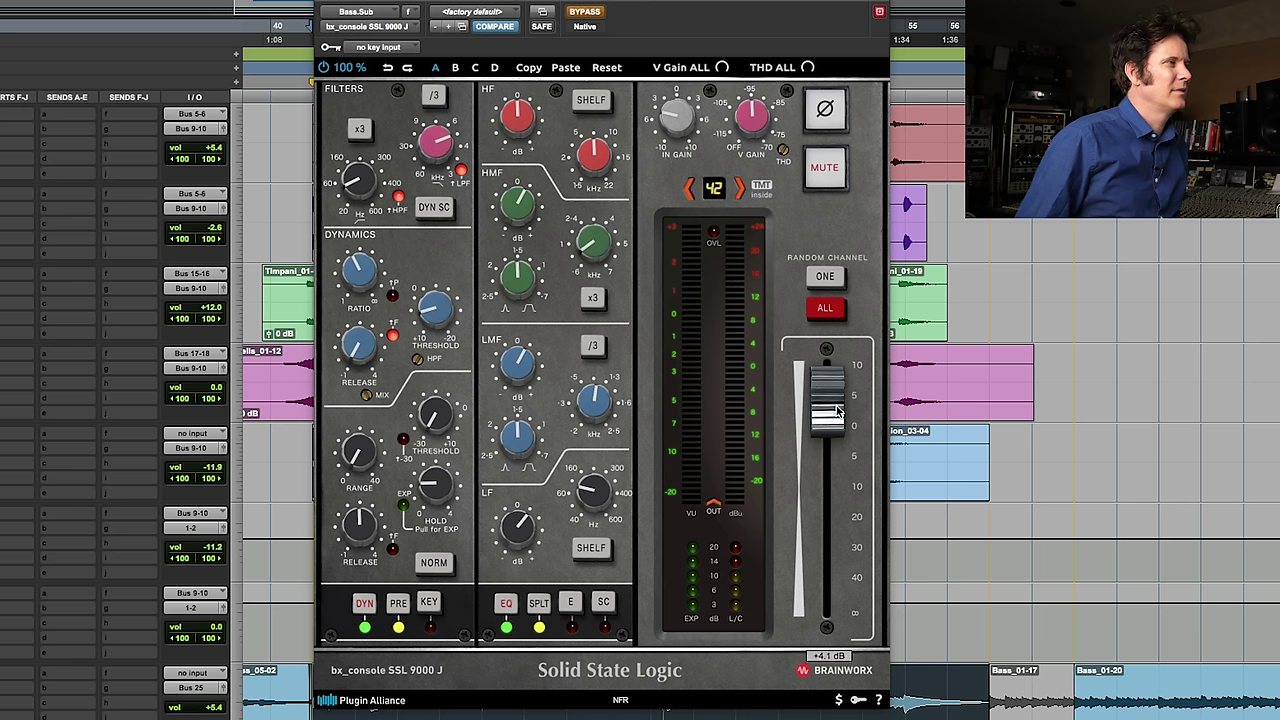
{"action": "left_click", "coordinate": [588, 14]}
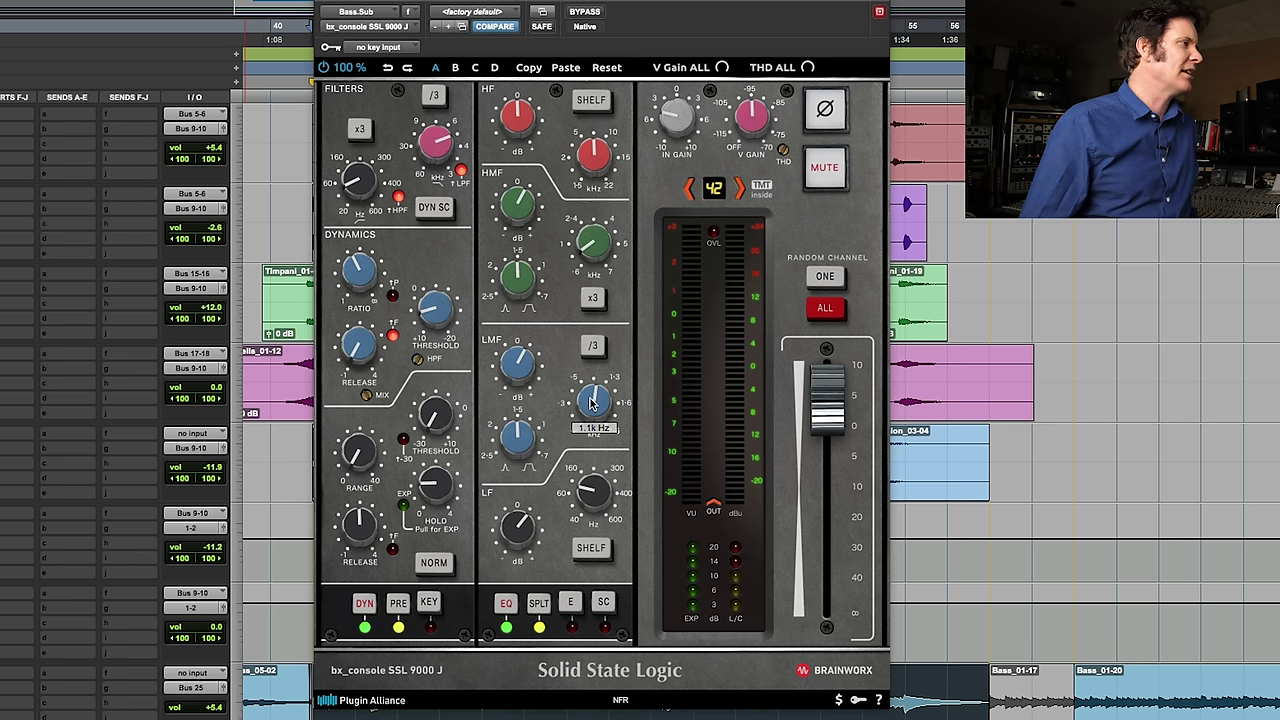
{"action": "mouse_move", "coordinate": [599, 261]}
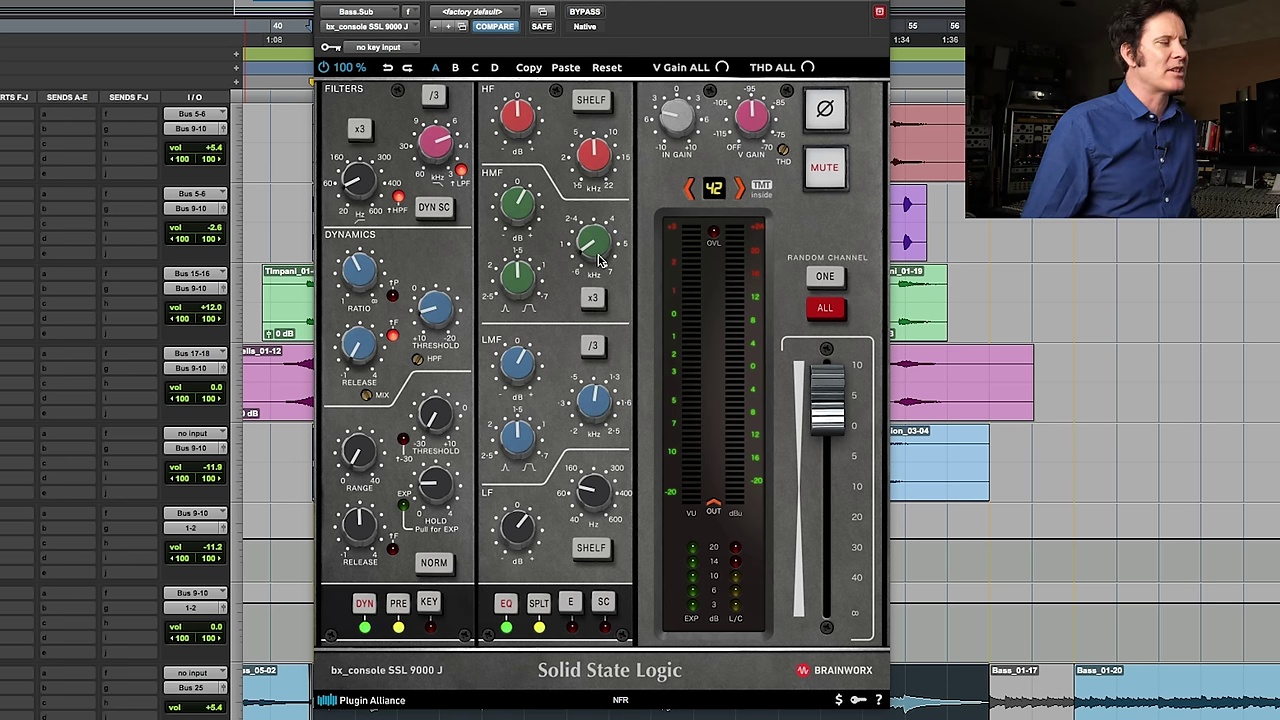
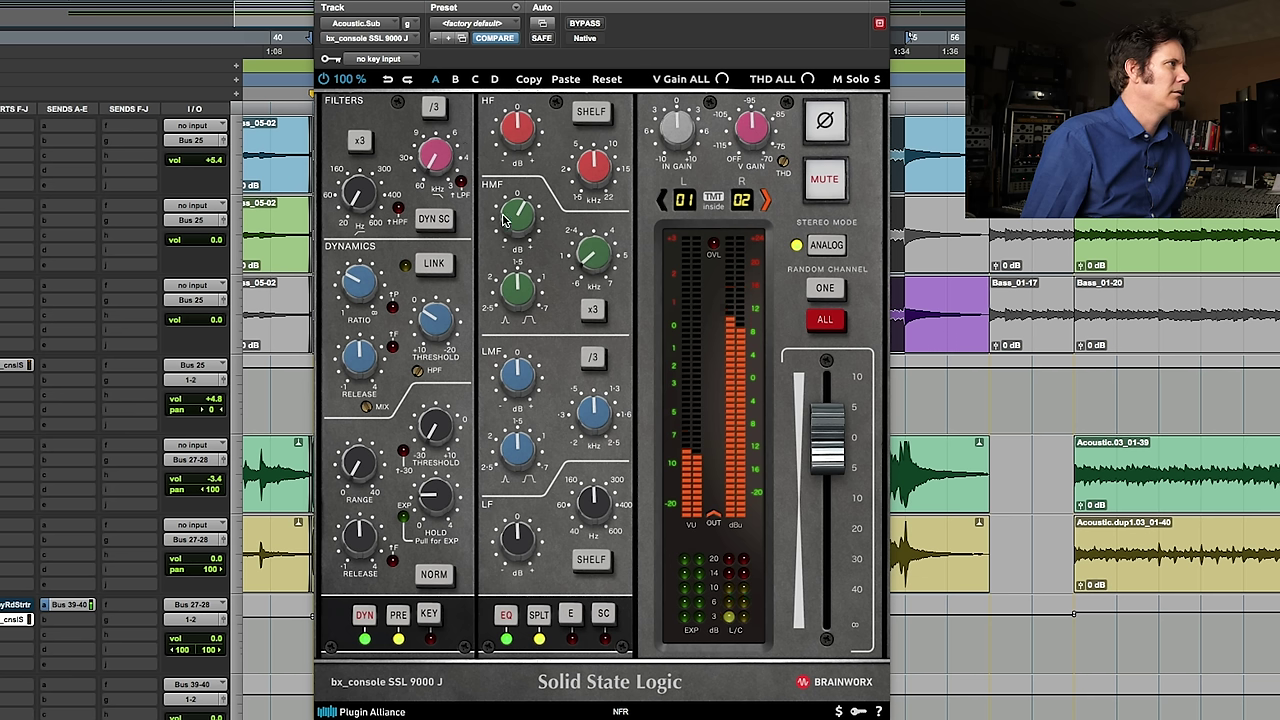
Step: Boost the acoustic submix's HF band by 11.3 dB and set the high-pass filter to 170 Hz, checking the result against bypass
{"action": "mouse_move", "coordinate": [520, 117]}
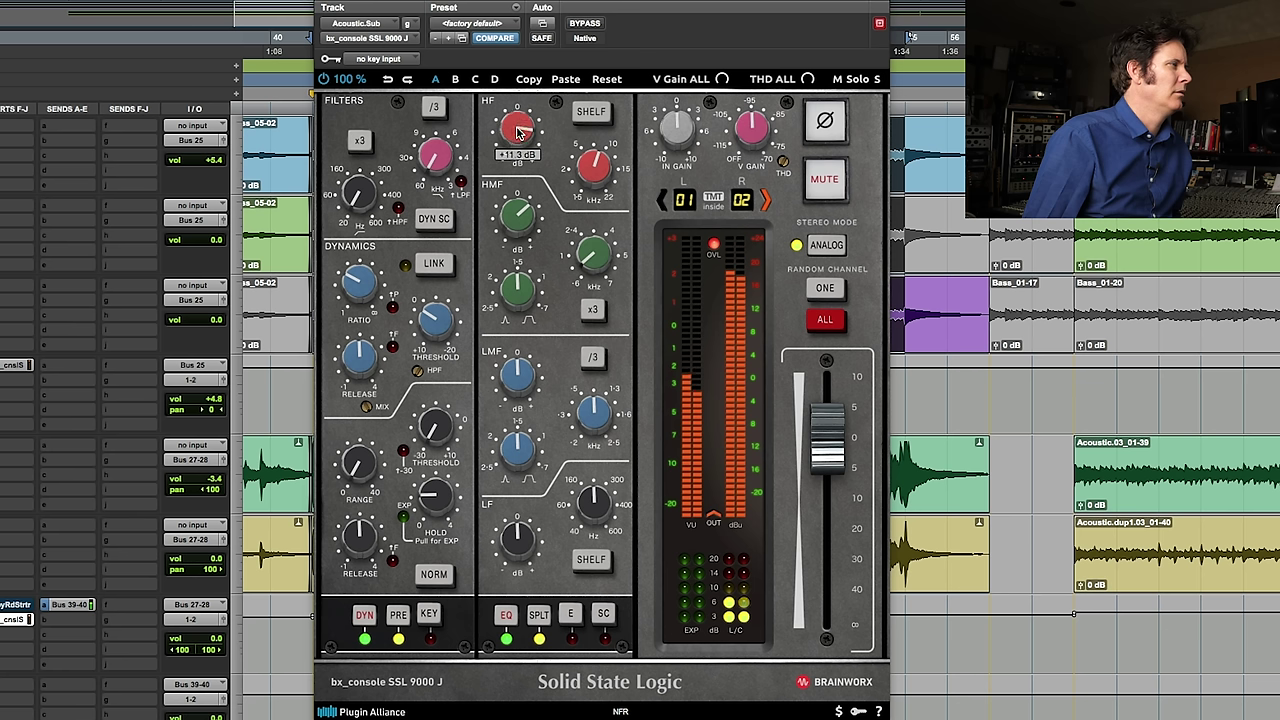
{"action": "mouse_move", "coordinate": [363, 175]}
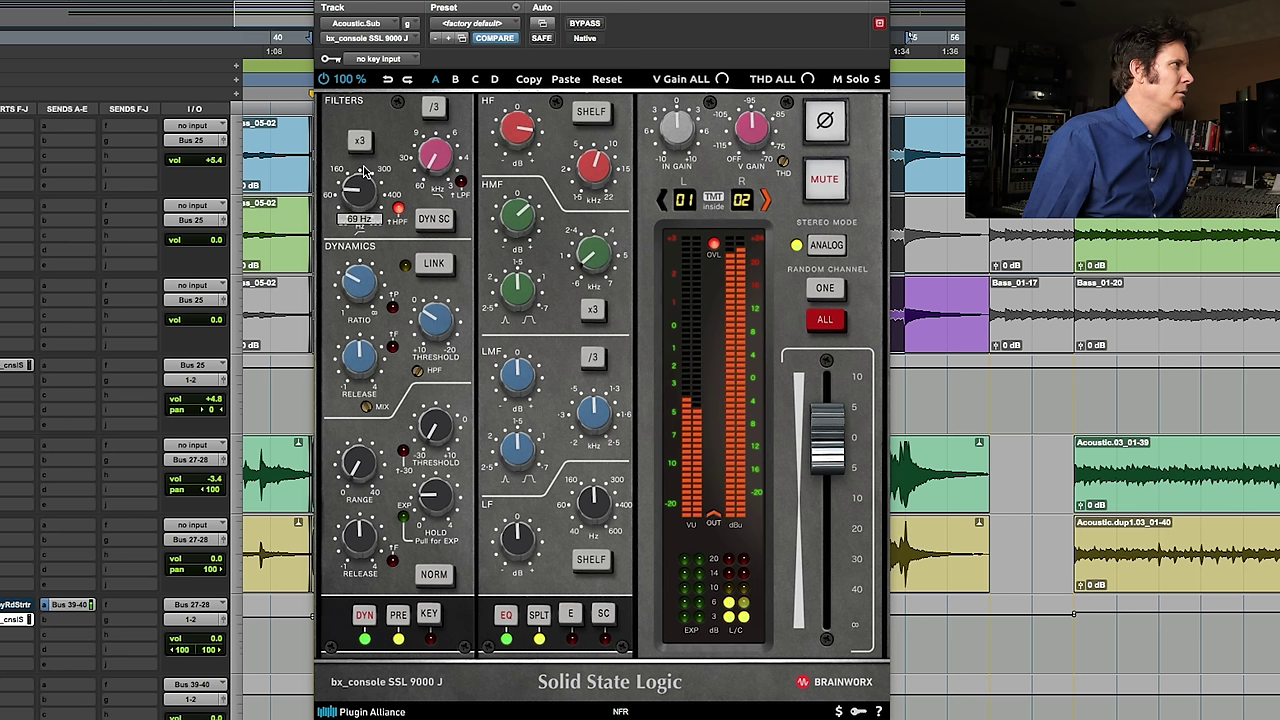
{"action": "left_click_drag", "start_coordinate": [366, 165], "coordinate": [368, 174]}
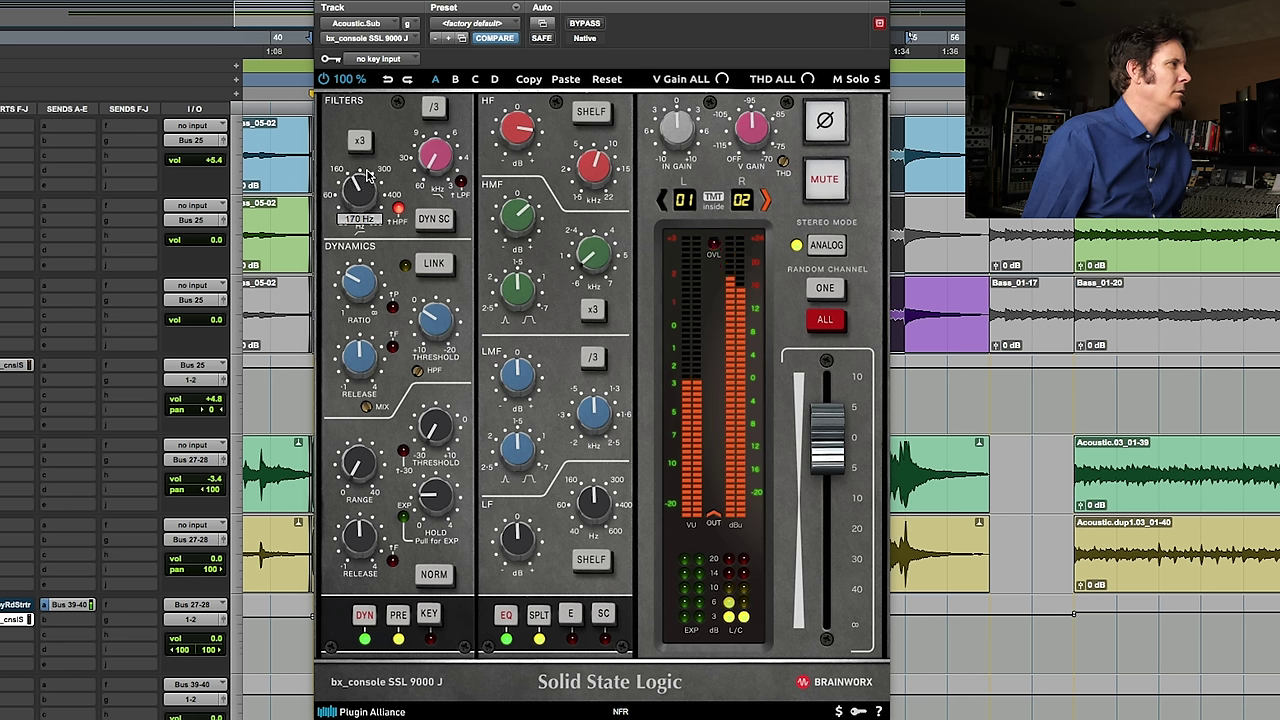
{"action": "left_click", "coordinate": [594, 25]}
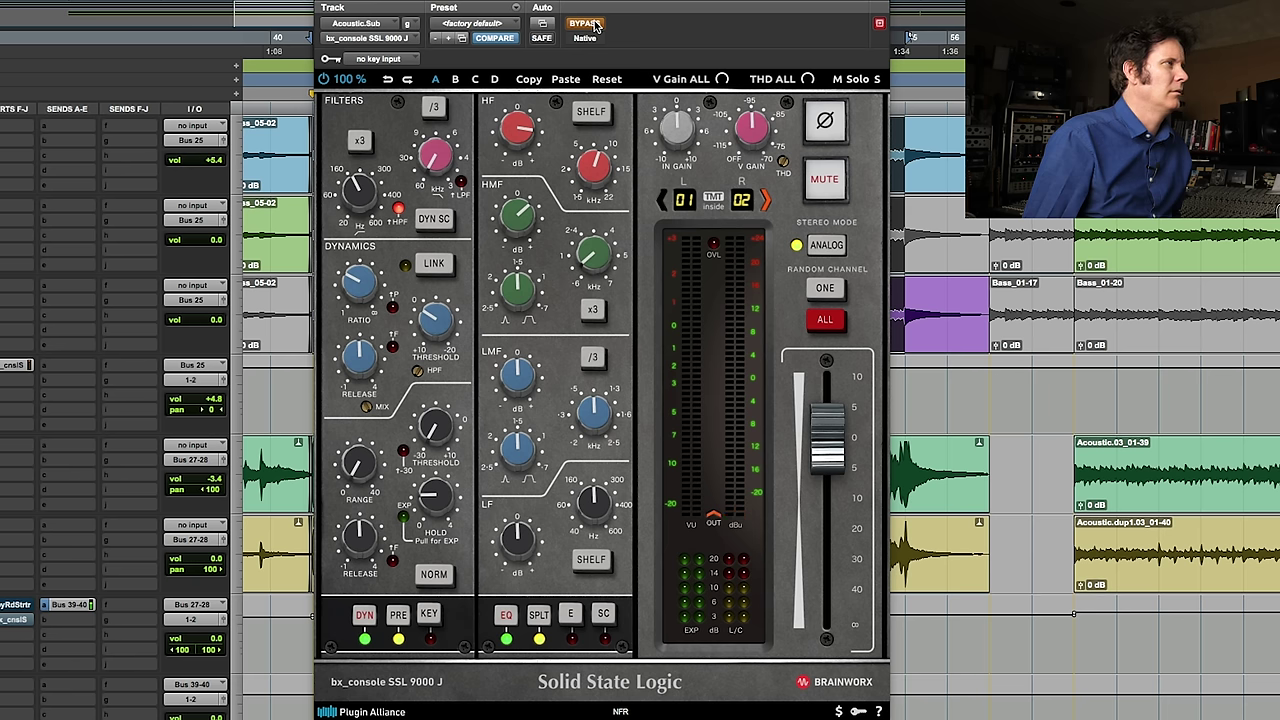
{"action": "left_click", "coordinate": [594, 25]}
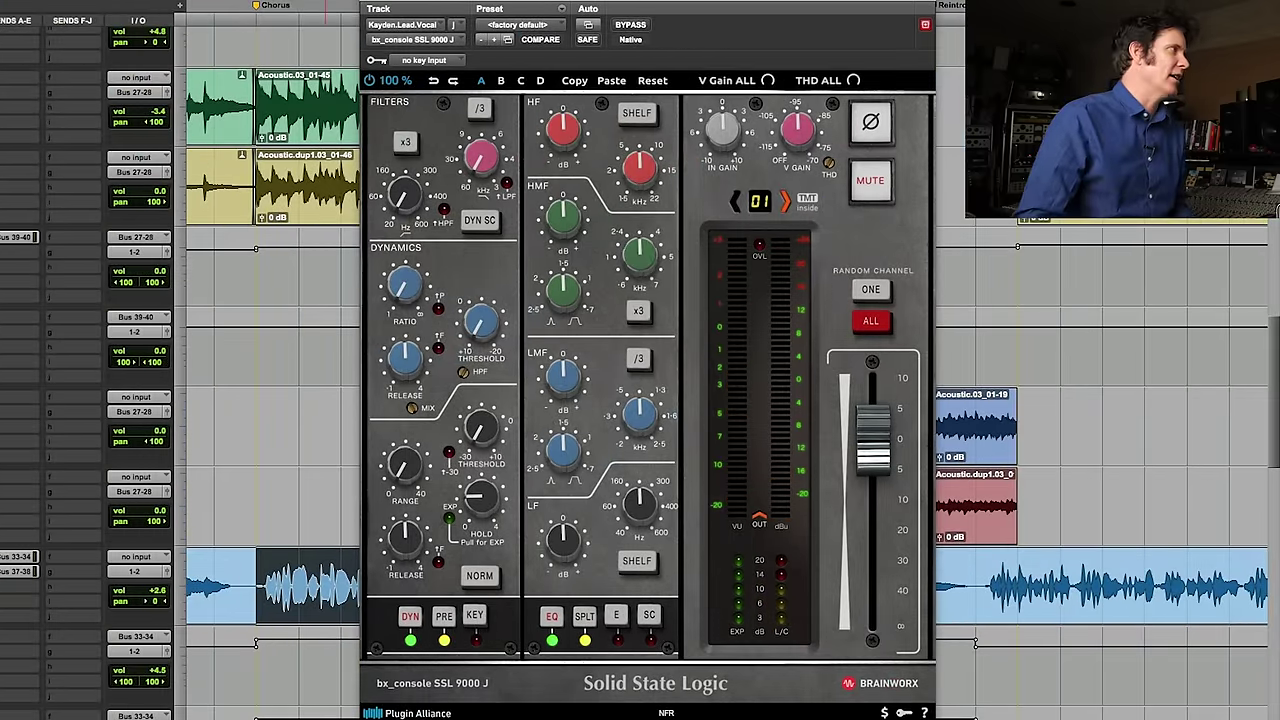
Step: Play the chorus and compress the lead vocal by lowering the compressor threshold and raising the ratio slightly
{"action": "key", "text": "space"}
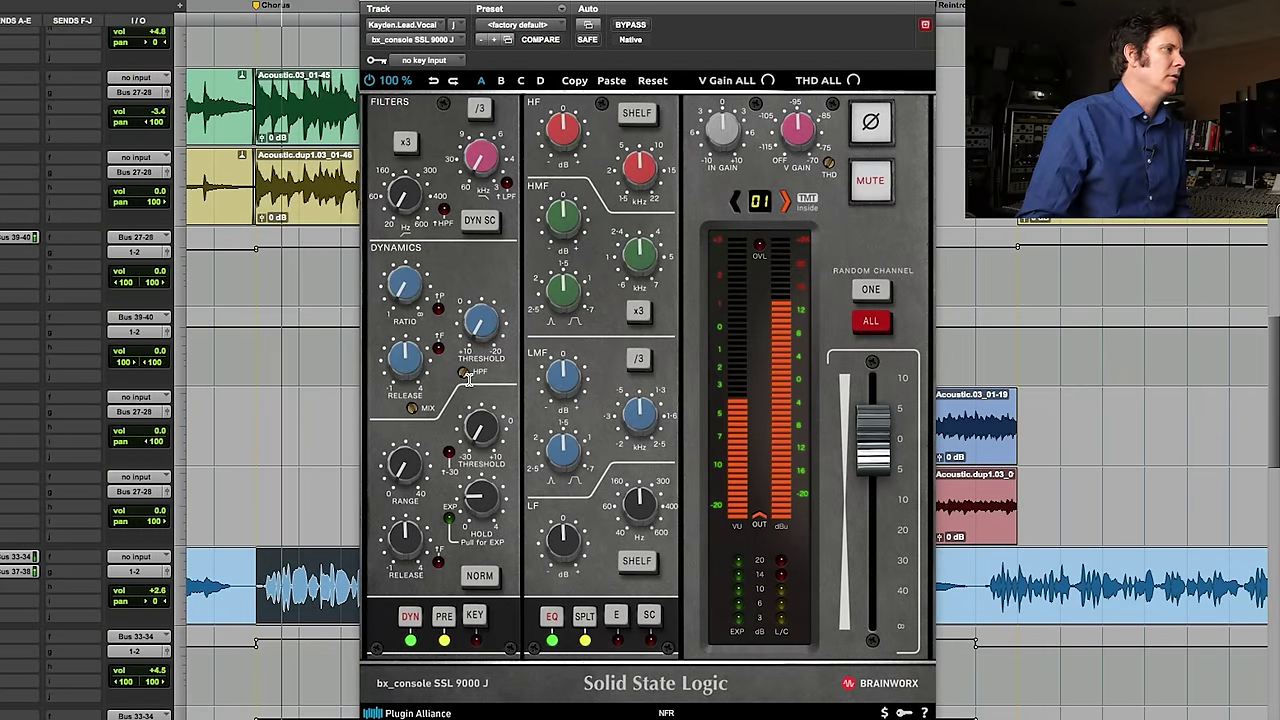
{"action": "left_click_drag", "start_coordinate": [502, 330], "coordinate": [500, 318]}
{"action": "mouse_move", "coordinate": [406, 254]}
{"action": "left_click_drag", "start_coordinate": [406, 254], "coordinate": [408, 248]}
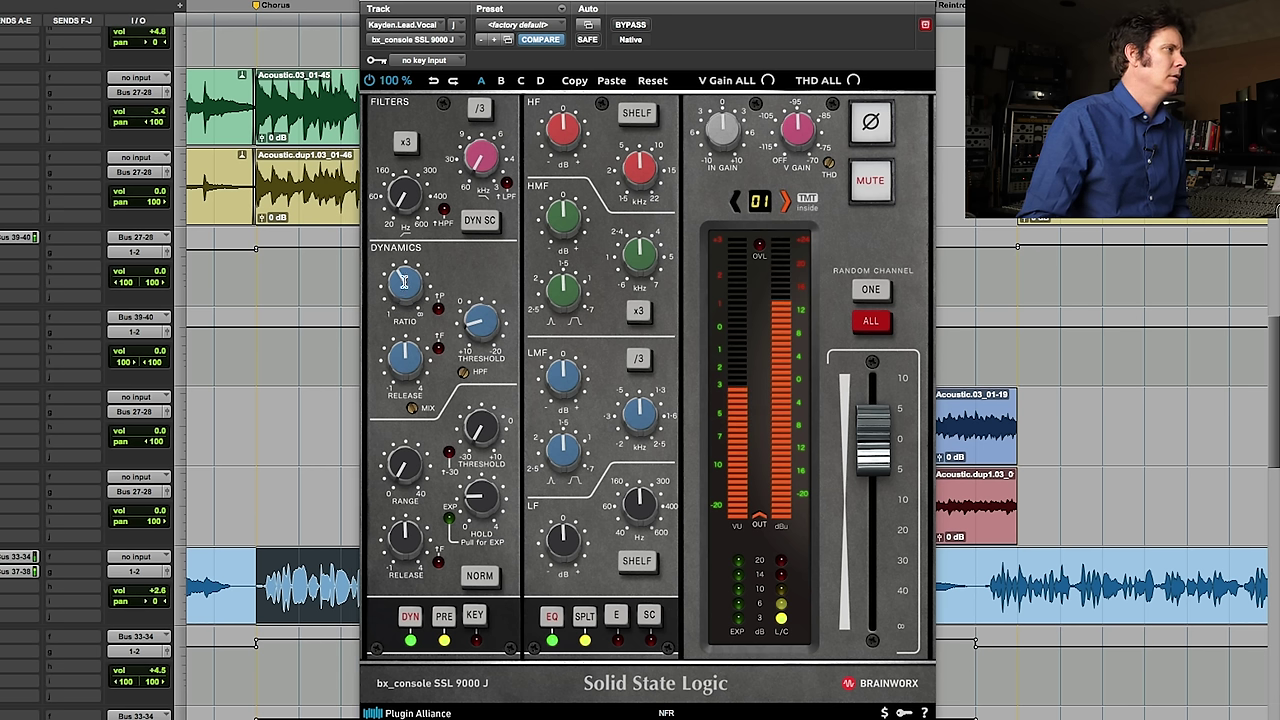
{"action": "left_click_drag", "start_coordinate": [480, 326], "coordinate": [480, 314]}
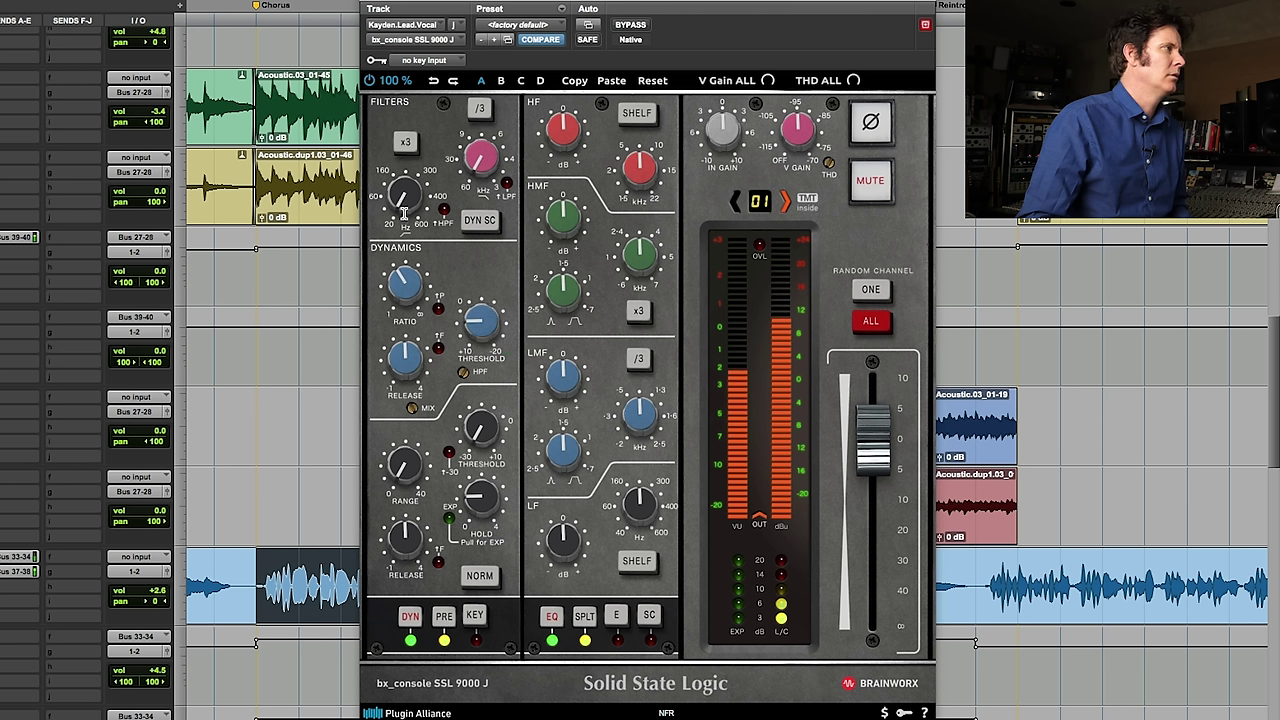
Step: Raise the lead vocal's high-pass filter above 60 Hz and change the modelled TMT channel to 05
{"action": "left_click_drag", "start_coordinate": [399, 203], "coordinate": [407, 200]}
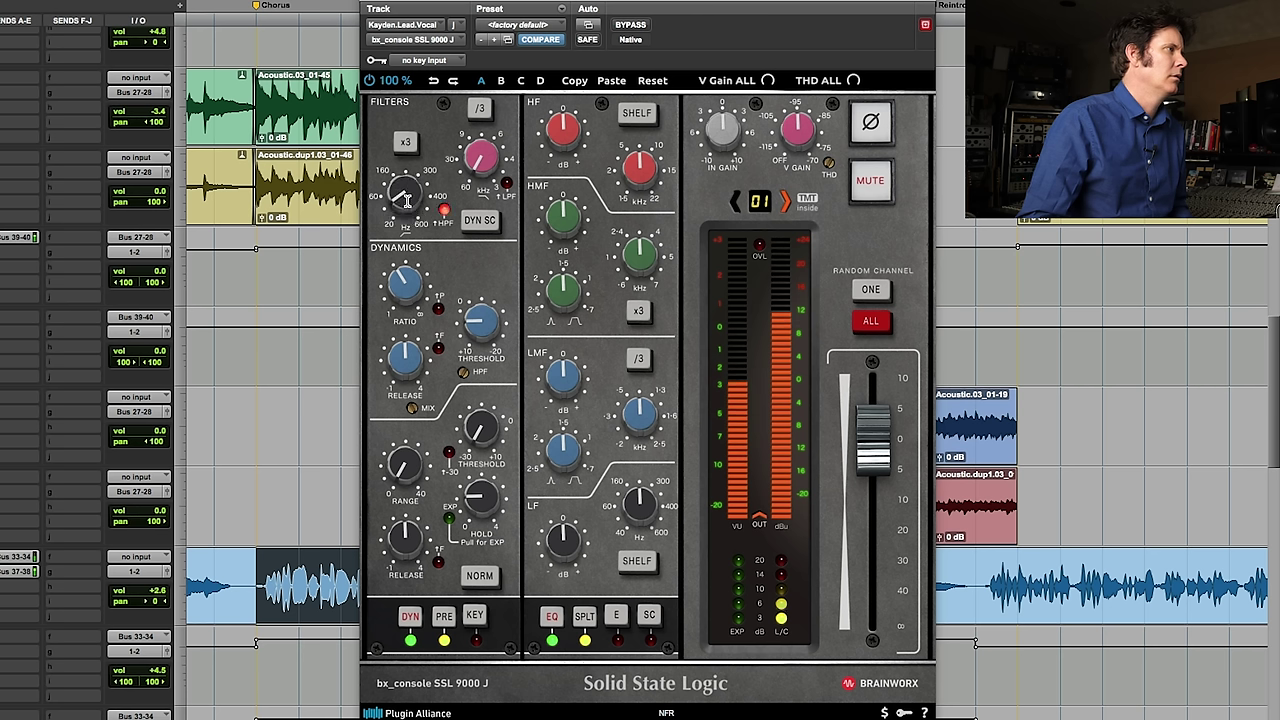
{"action": "left_click_drag", "start_coordinate": [407, 175], "coordinate": [407, 171]}
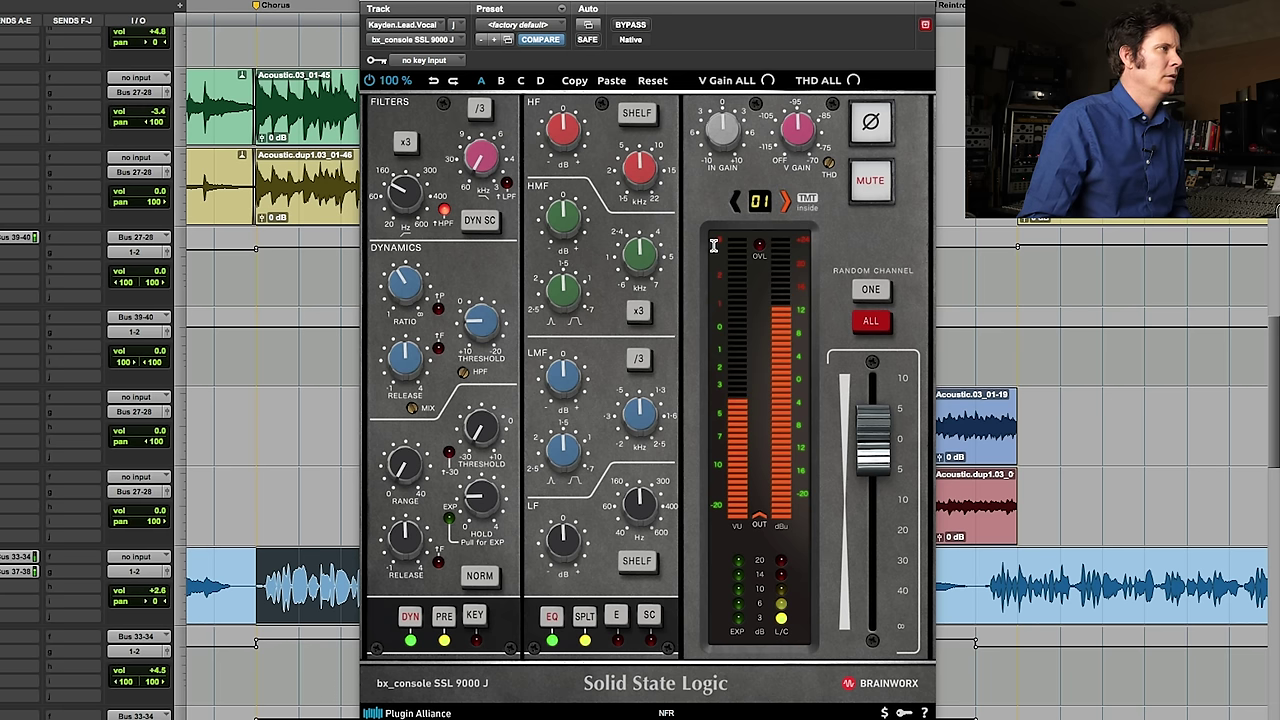
{"action": "left_click", "coordinate": [786, 201]}
{"action": "left_click", "coordinate": [786, 201]}
{"action": "left_click", "coordinate": [786, 201]}
{"action": "left_click", "coordinate": [786, 201]}
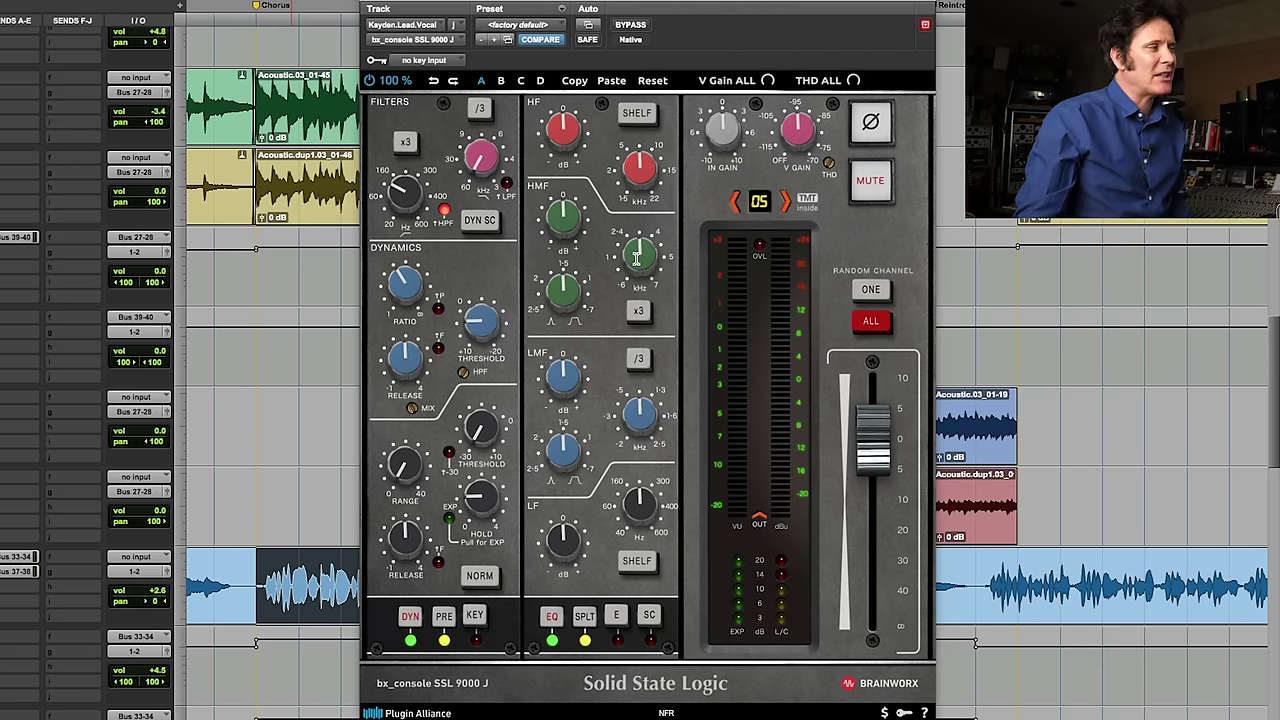
Step: Boost the HF and HMF gains on the lead vocal, raising the centre frequency of both bands
{"action": "left_click_drag", "start_coordinate": [657, 266], "coordinate": [645, 230]}
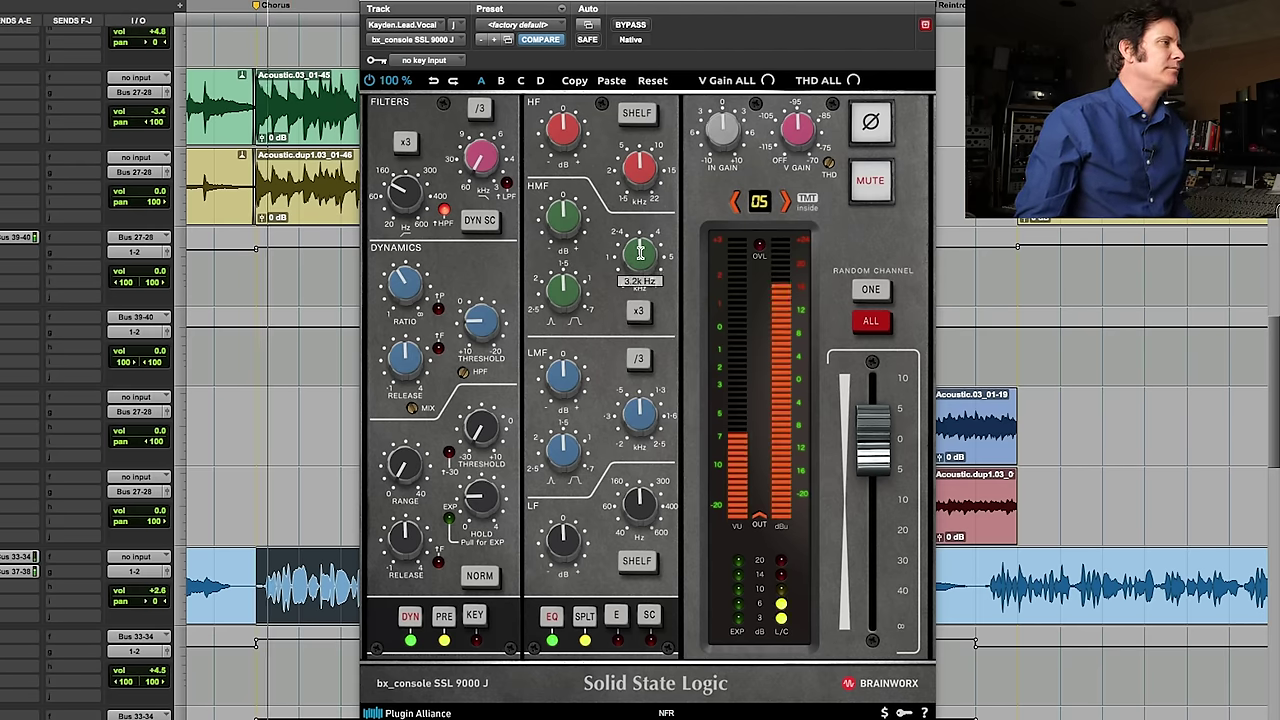
{"action": "mouse_move", "coordinate": [642, 166]}
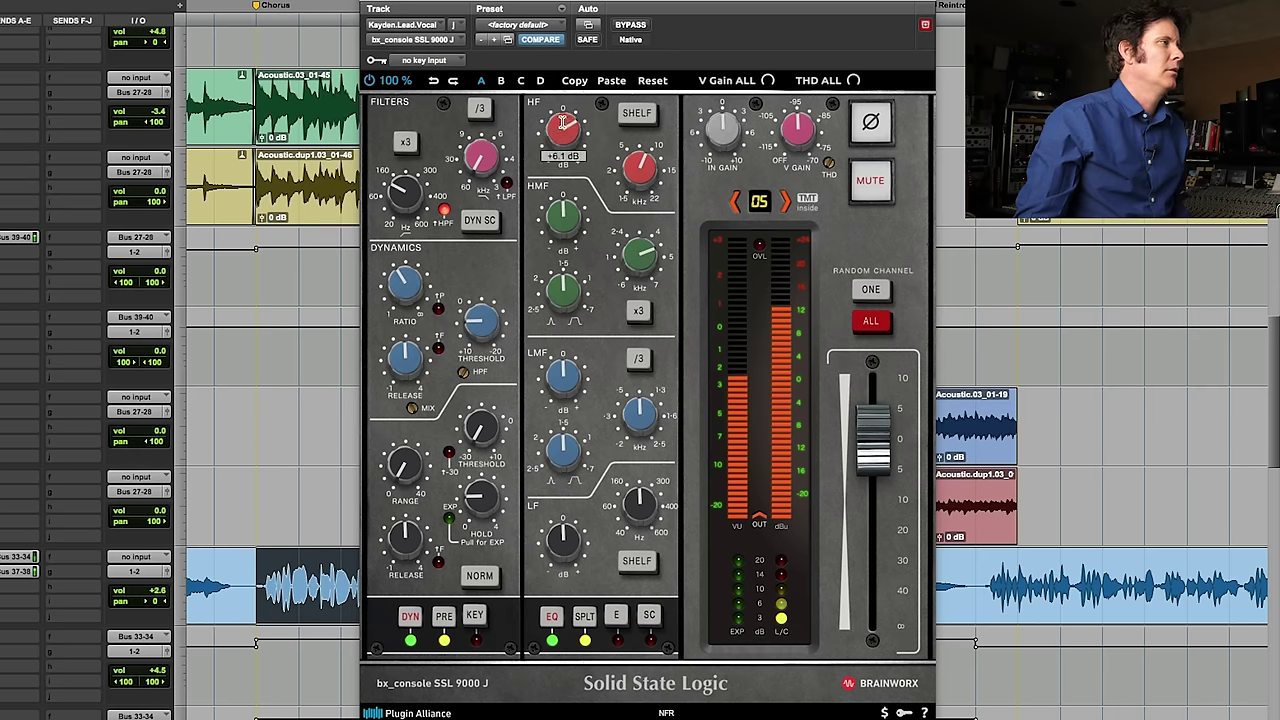
{"action": "mouse_move", "coordinate": [563, 120]}
{"action": "left_click_drag", "start_coordinate": [563, 120], "coordinate": [562, 122]}
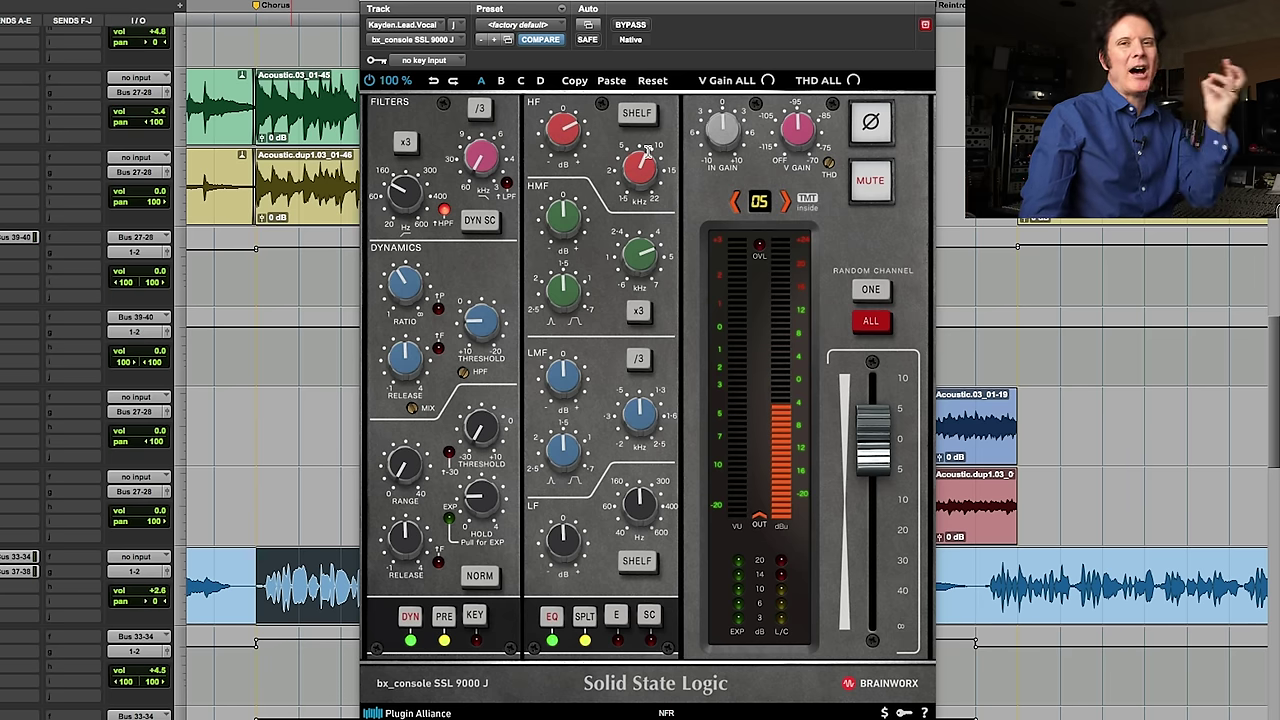
{"action": "mouse_move", "coordinate": [646, 168]}
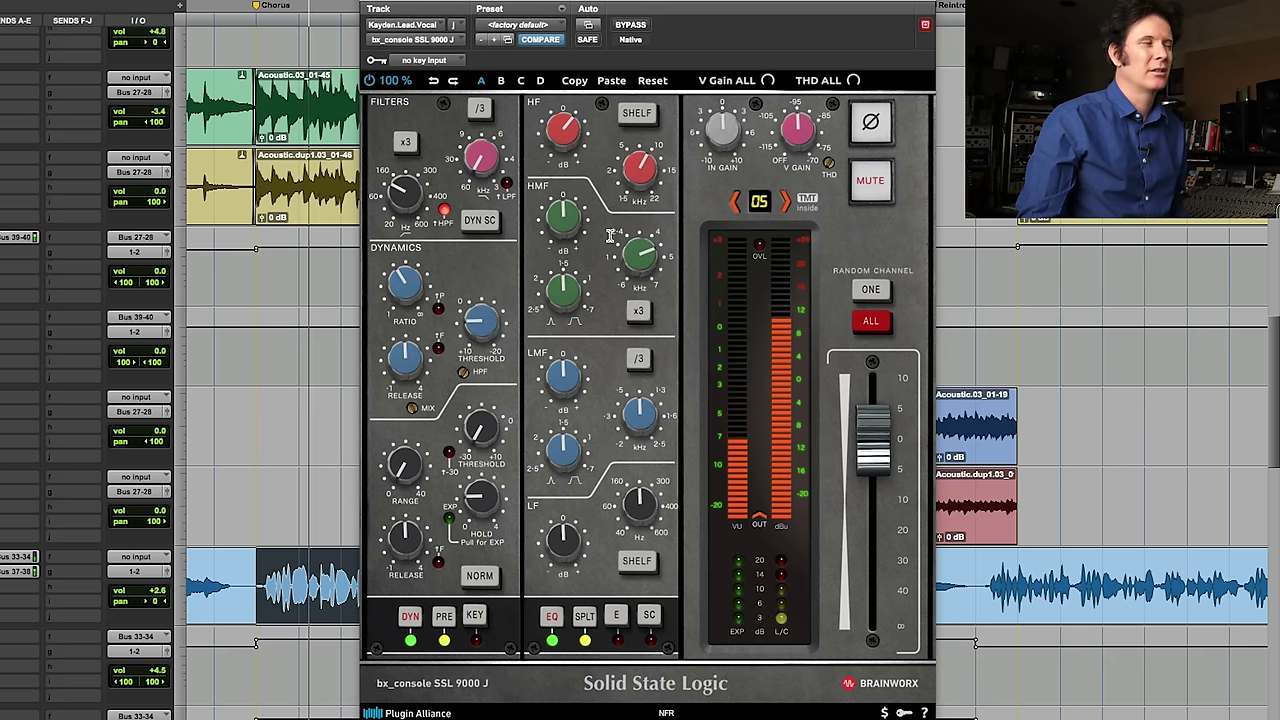
{"action": "mouse_move", "coordinate": [558, 146]}
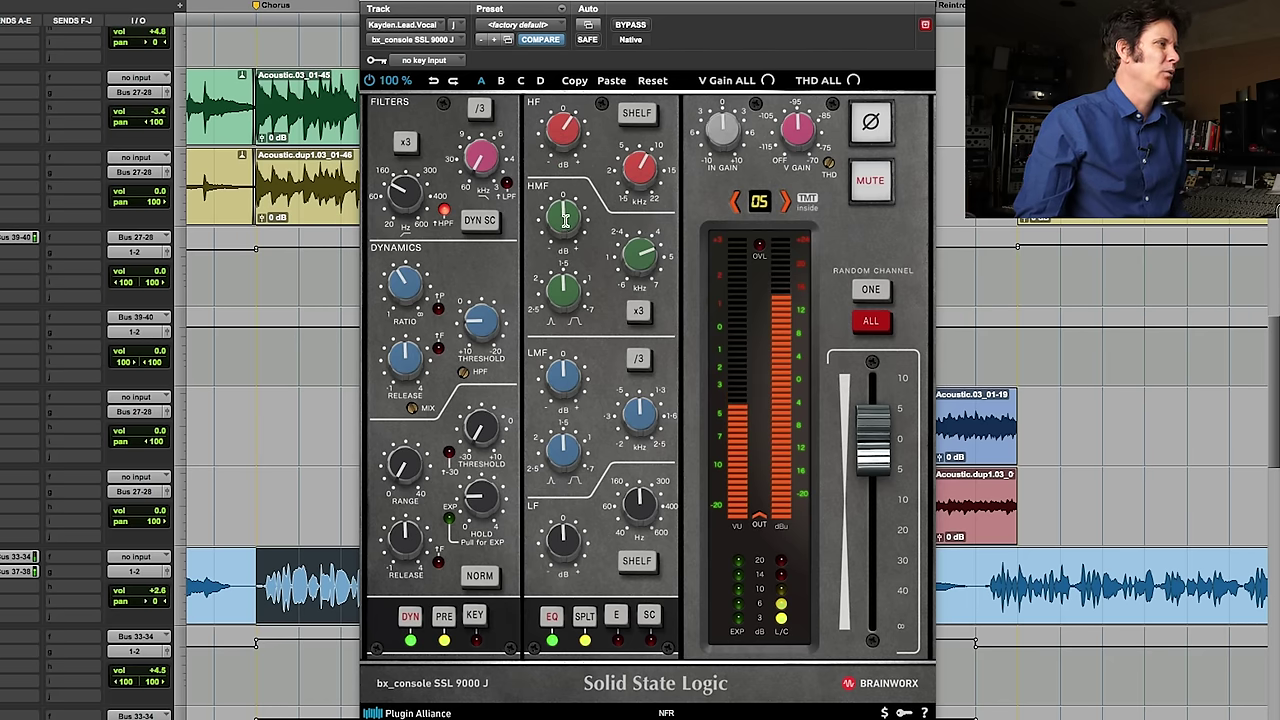
{"action": "mouse_move", "coordinate": [565, 203]}
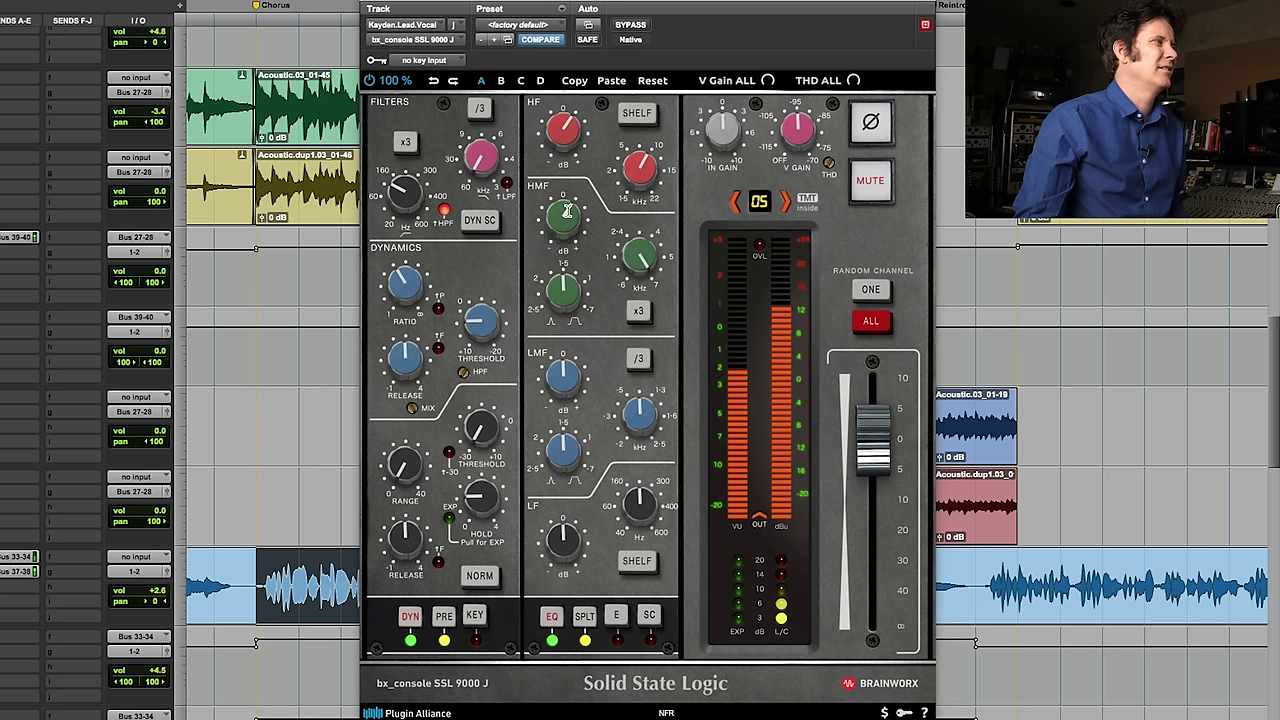
Step: Compare the compressed and equalized lead vocal with the bypassed signal, leaving the plugin active
{"action": "left_click", "coordinate": [640, 25]}
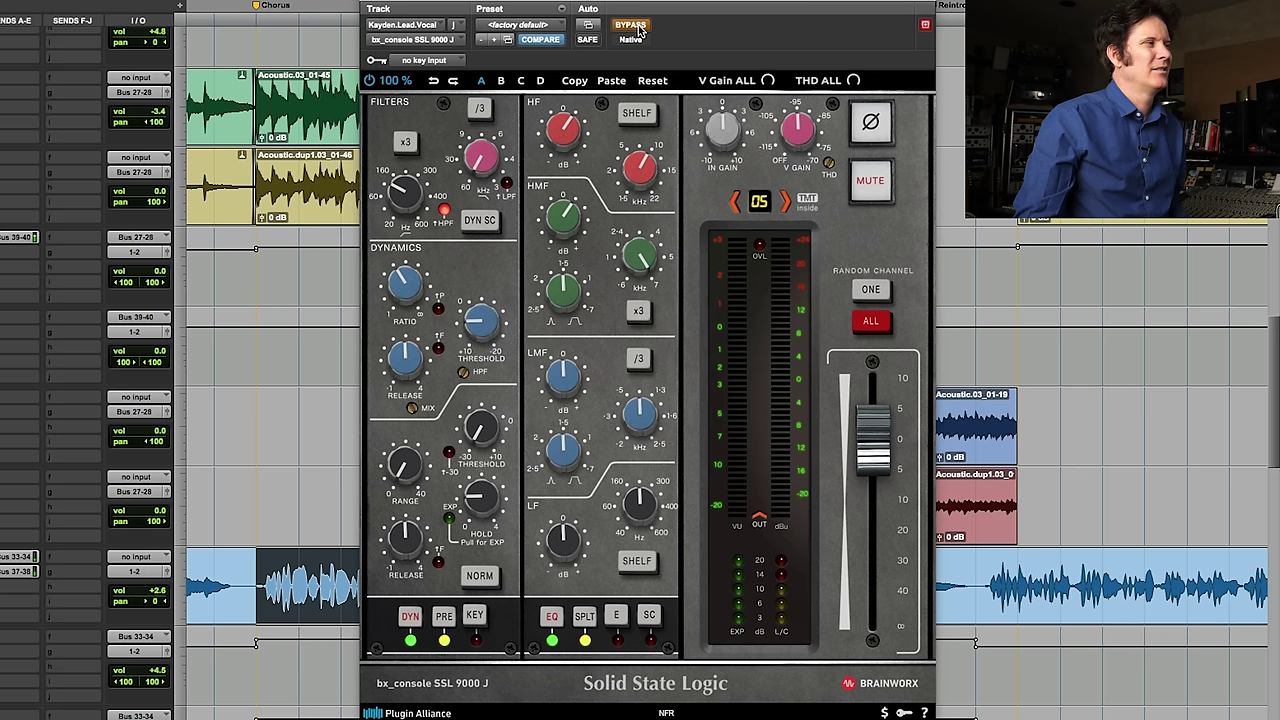
{"action": "left_click", "coordinate": [639, 28]}
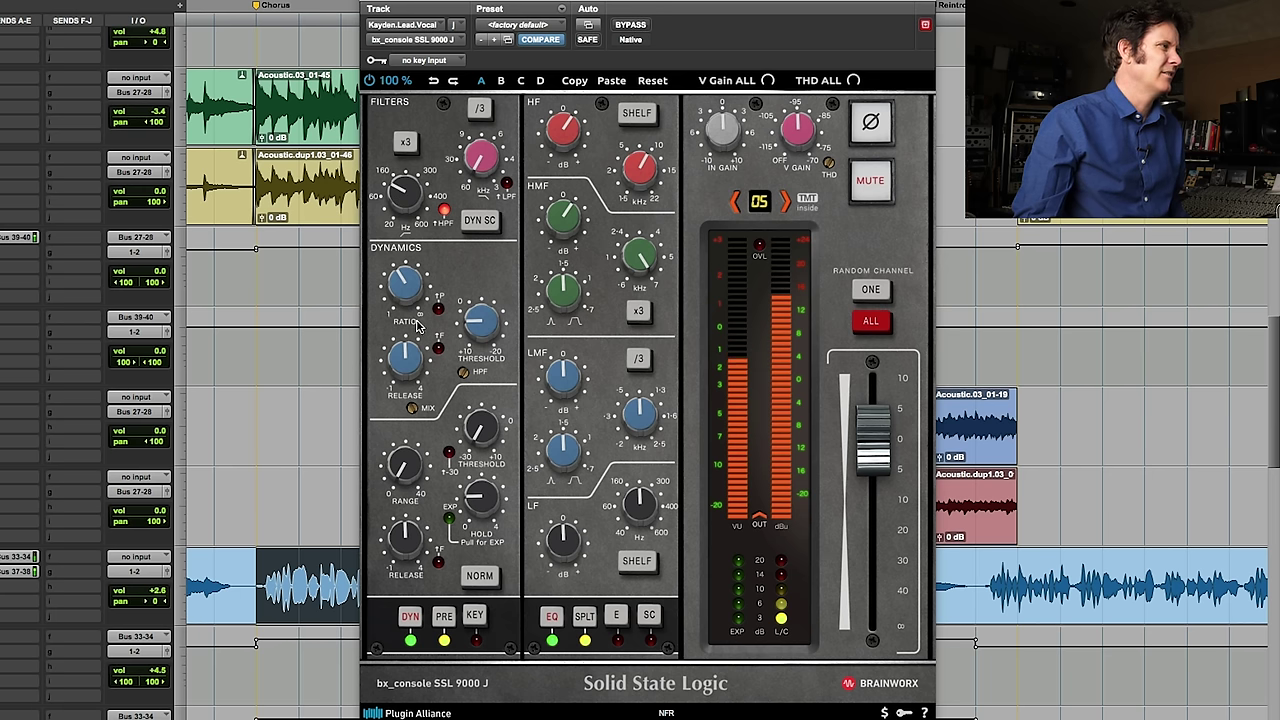
{"action": "mouse_move", "coordinate": [481, 326]}
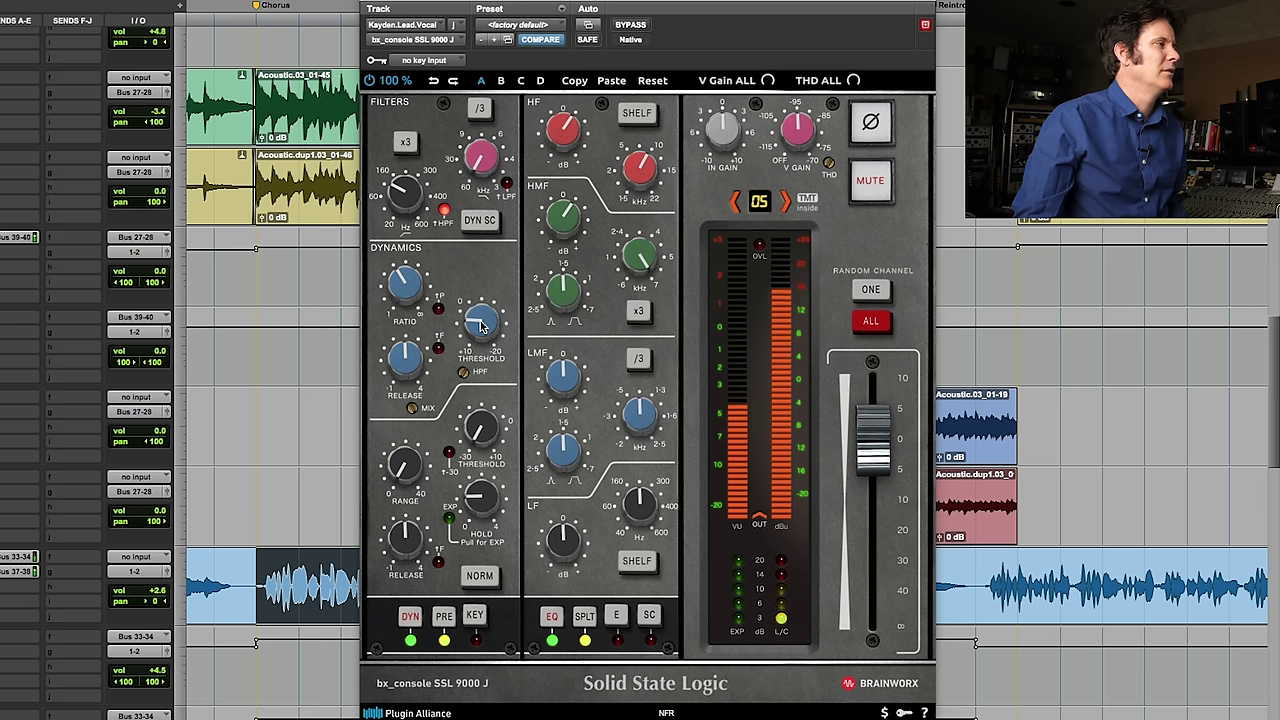
Step: Check the processed lead vocal against bypass once more and return the plugin to active
{"action": "left_click", "coordinate": [641, 31]}
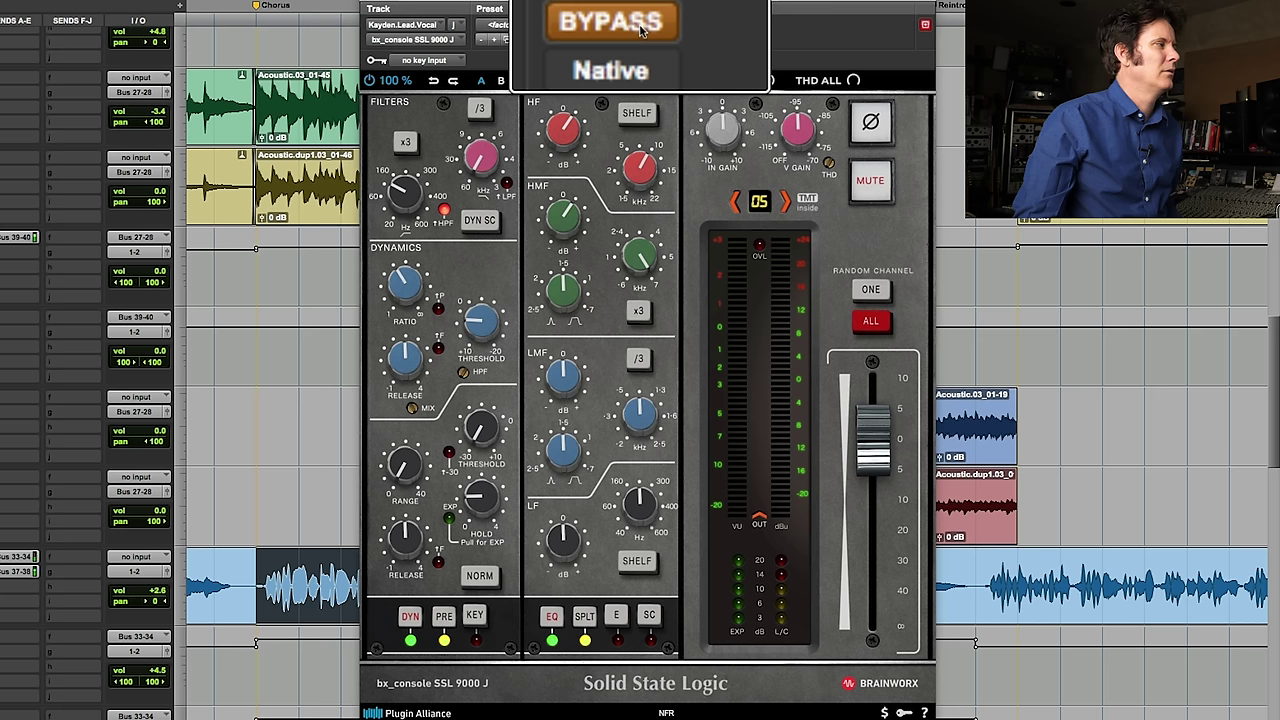
{"action": "left_click", "coordinate": [641, 31]}
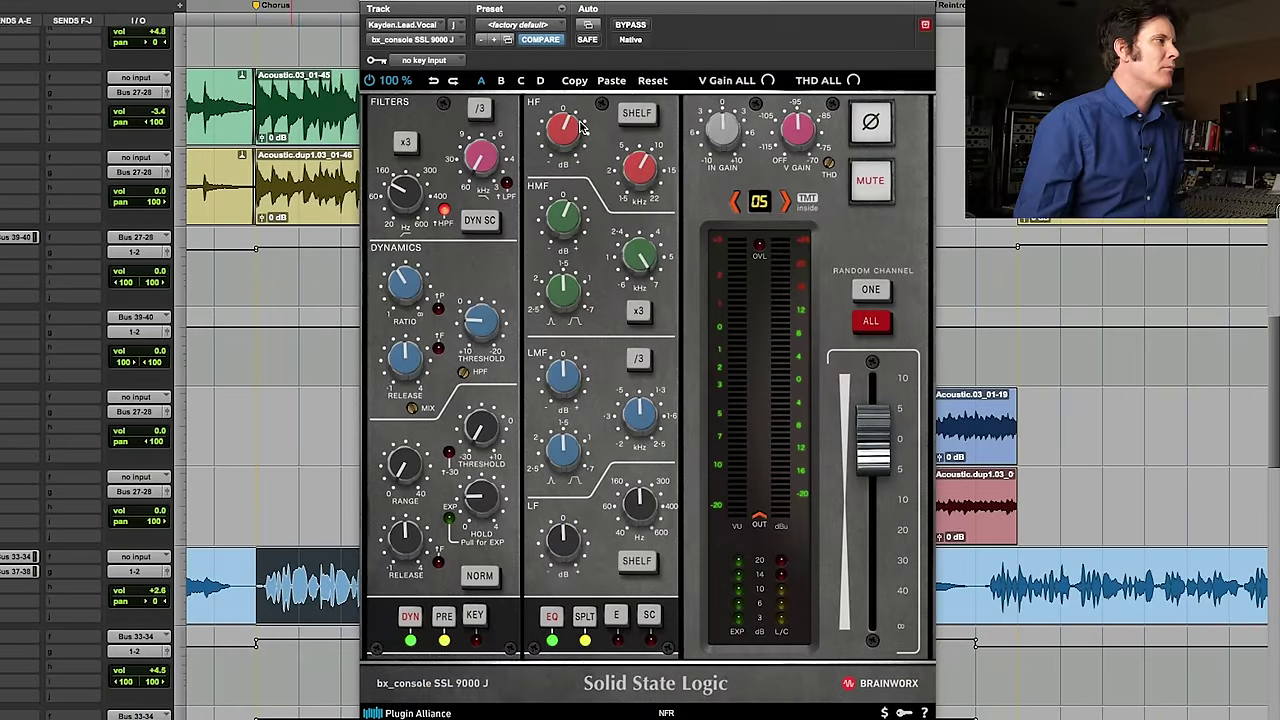
Step: Restart playback with the plugin window moved aside and solo the harmony tracks Vocals.dp19.02, dp20.02 and dp21.02 alongside the lead vocal
{"action": "key", "text": "space"}
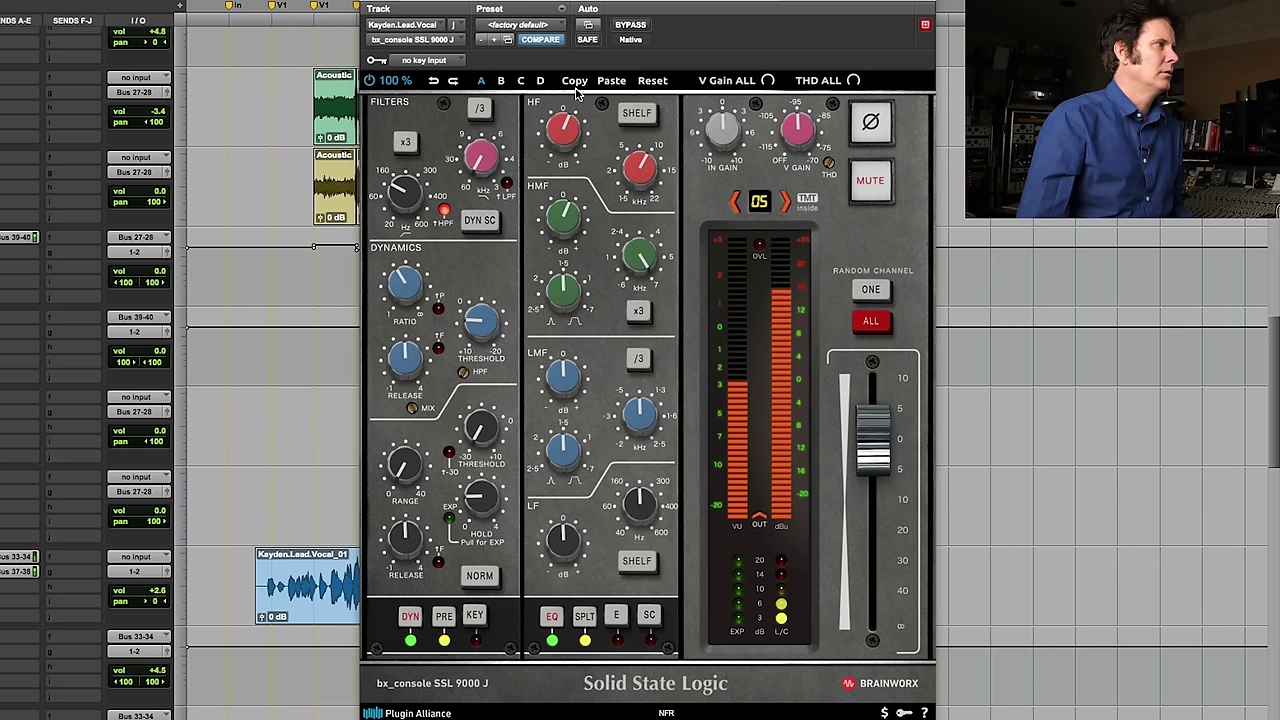
{"action": "left_click_drag", "start_coordinate": [577, 2], "coordinate": [711, 2]}
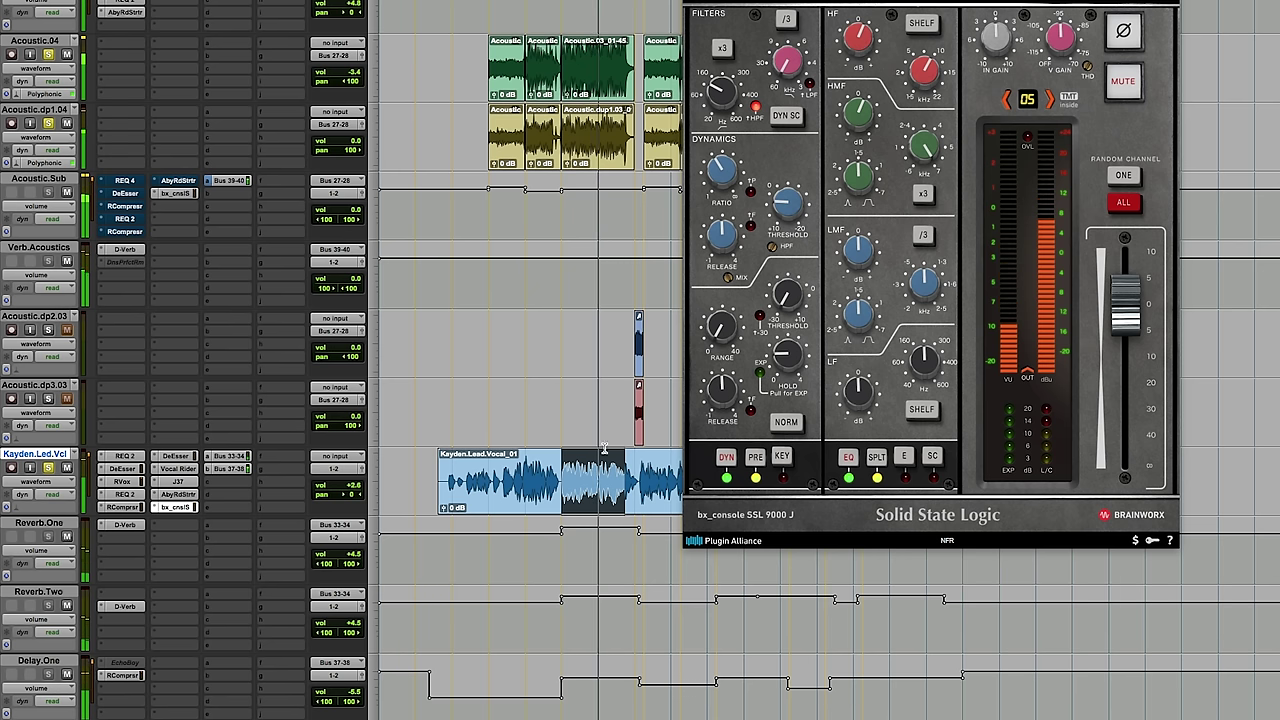
{"action": "scroll", "coordinate": [628, 470], "scroll_direction": "down", "scroll_amount": 6}
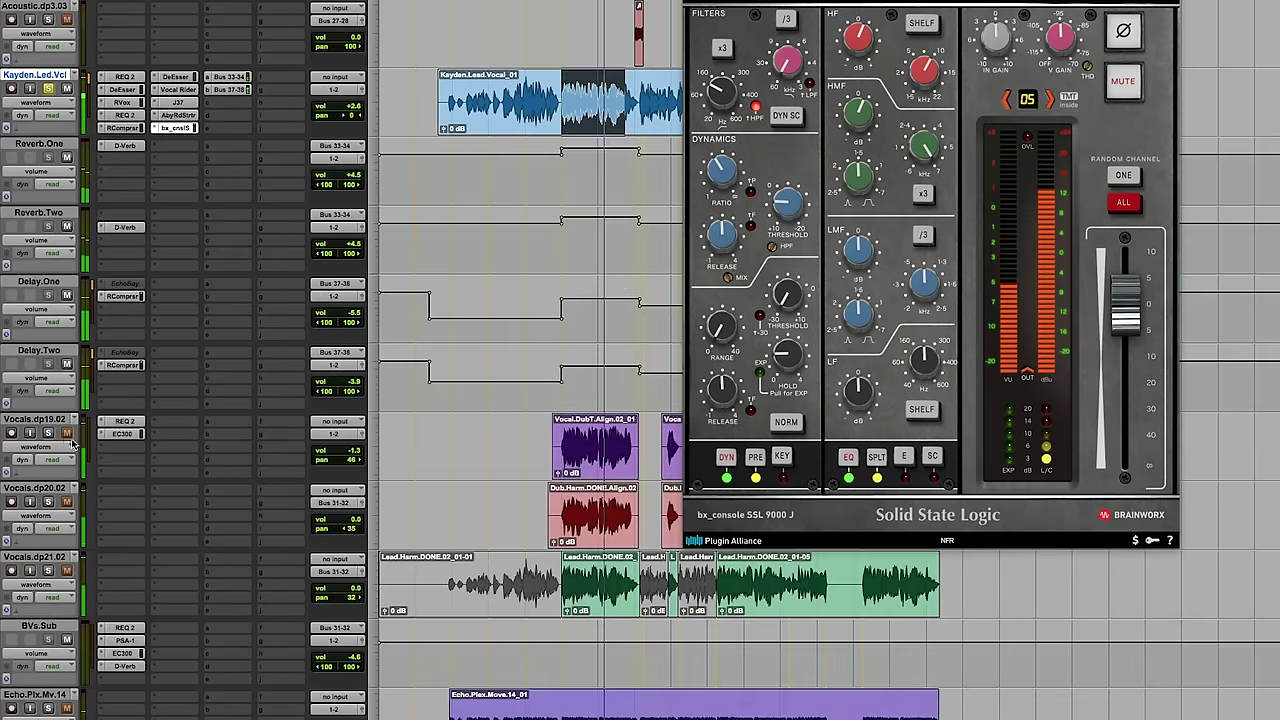
{"action": "left_click", "coordinate": [53, 434]}
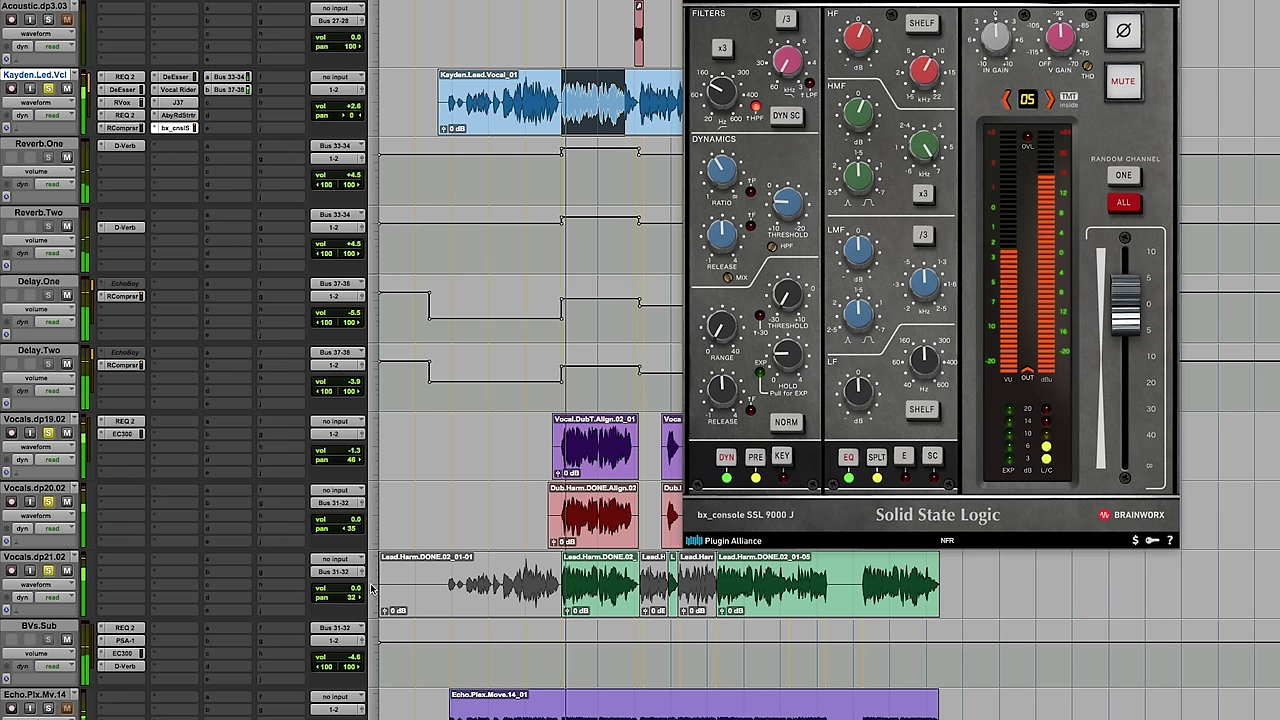
{"action": "left_click_drag", "start_coordinate": [353, 590], "coordinate": [353, 578]}
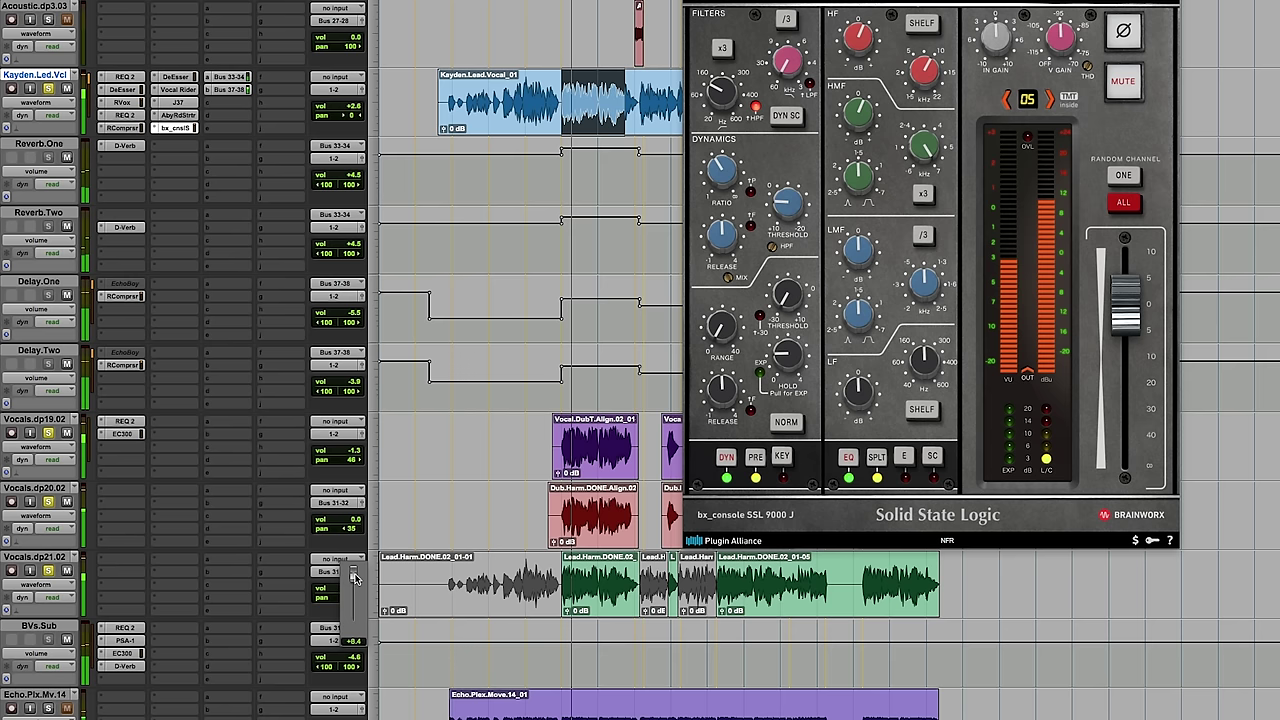
{"action": "left_click_drag", "start_coordinate": [353, 586], "coordinate": [353, 586]}
Step: Add the echo, H3000 and remaining backing vocal tracks to the soloed mix during playback
{"action": "scroll", "coordinate": [146, 380], "scroll_direction": "down", "scroll_amount": 6}
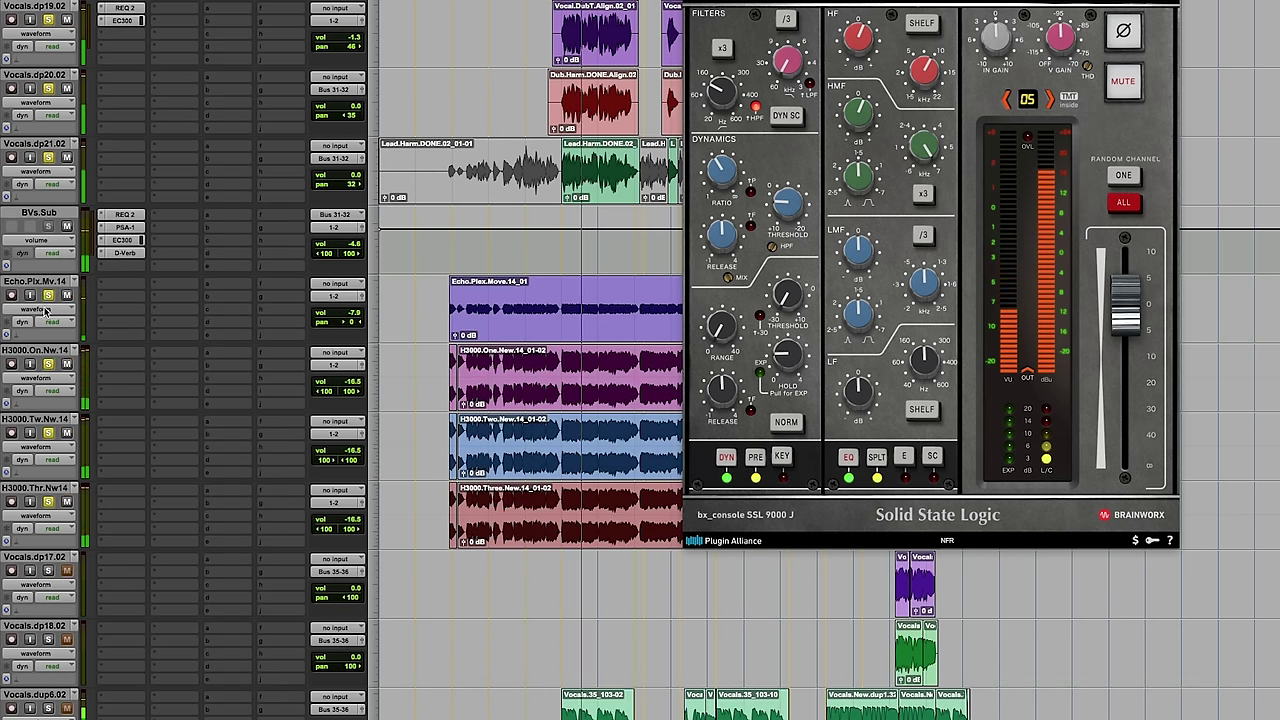
{"action": "scroll", "coordinate": [353, 566], "scroll_direction": "down", "scroll_amount": 3}
{"action": "scroll", "coordinate": [353, 566], "scroll_direction": "down", "scroll_amount": 2}
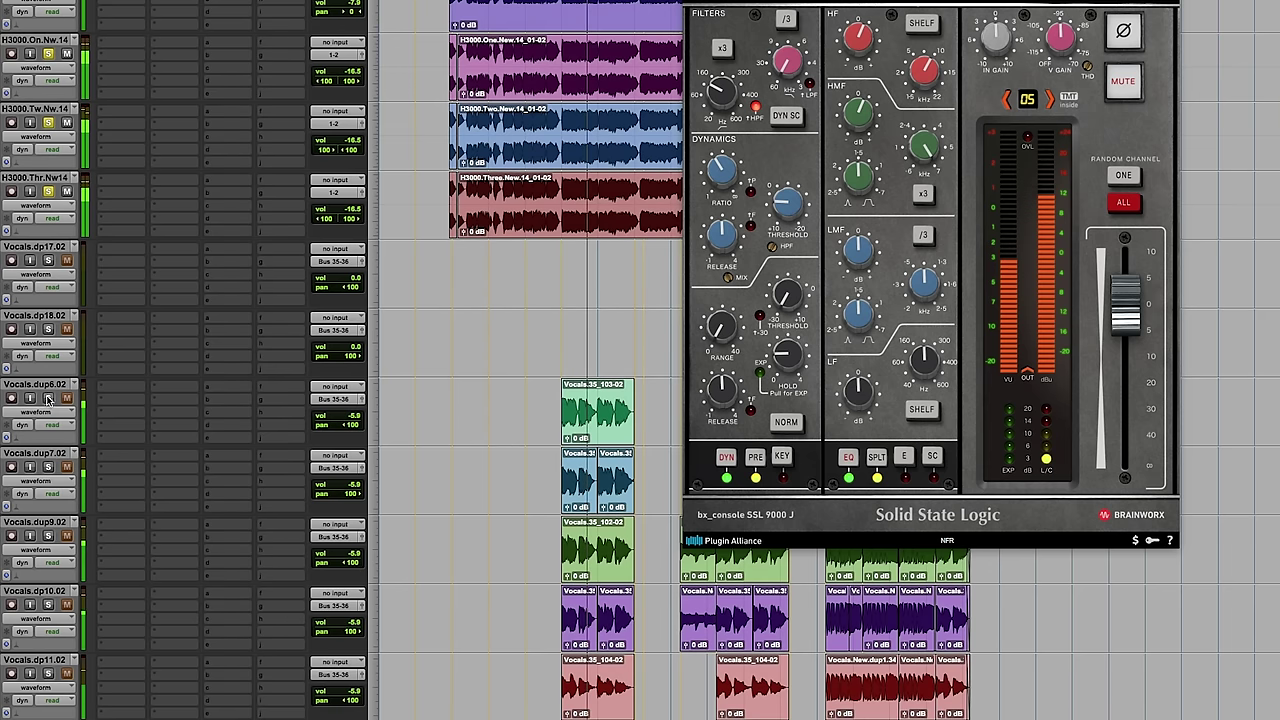
{"action": "scroll", "coordinate": [156, 531], "scroll_direction": "down", "scroll_amount": 1}
{"action": "scroll", "coordinate": [156, 531], "scroll_direction": "down", "scroll_amount": 4}
{"action": "scroll", "coordinate": [156, 531], "scroll_direction": "down", "scroll_amount": 1}
Step: Bring the piano, Moog Bass, low staccato and pizzicato string tracks into the soloed mix
{"action": "scroll", "coordinate": [156, 536], "scroll_direction": "down", "scroll_amount": 6}
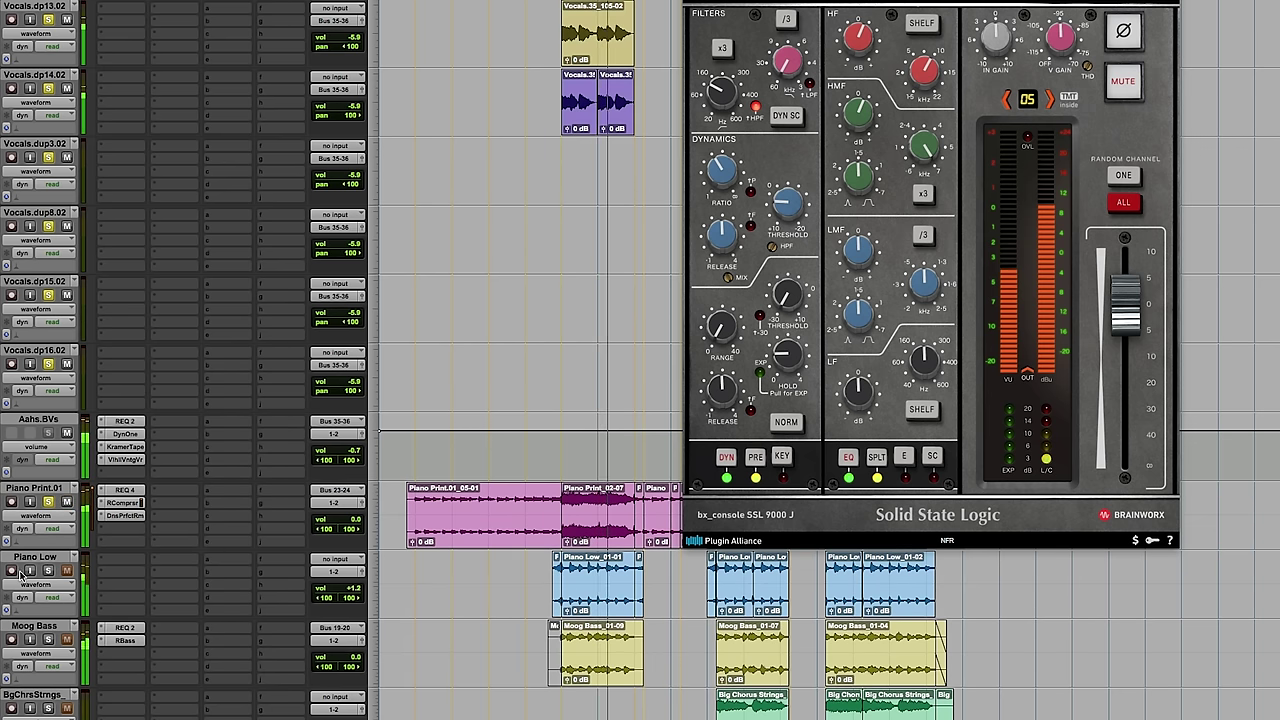
{"action": "scroll", "coordinate": [68, 655], "scroll_direction": "down", "scroll_amount": 4}
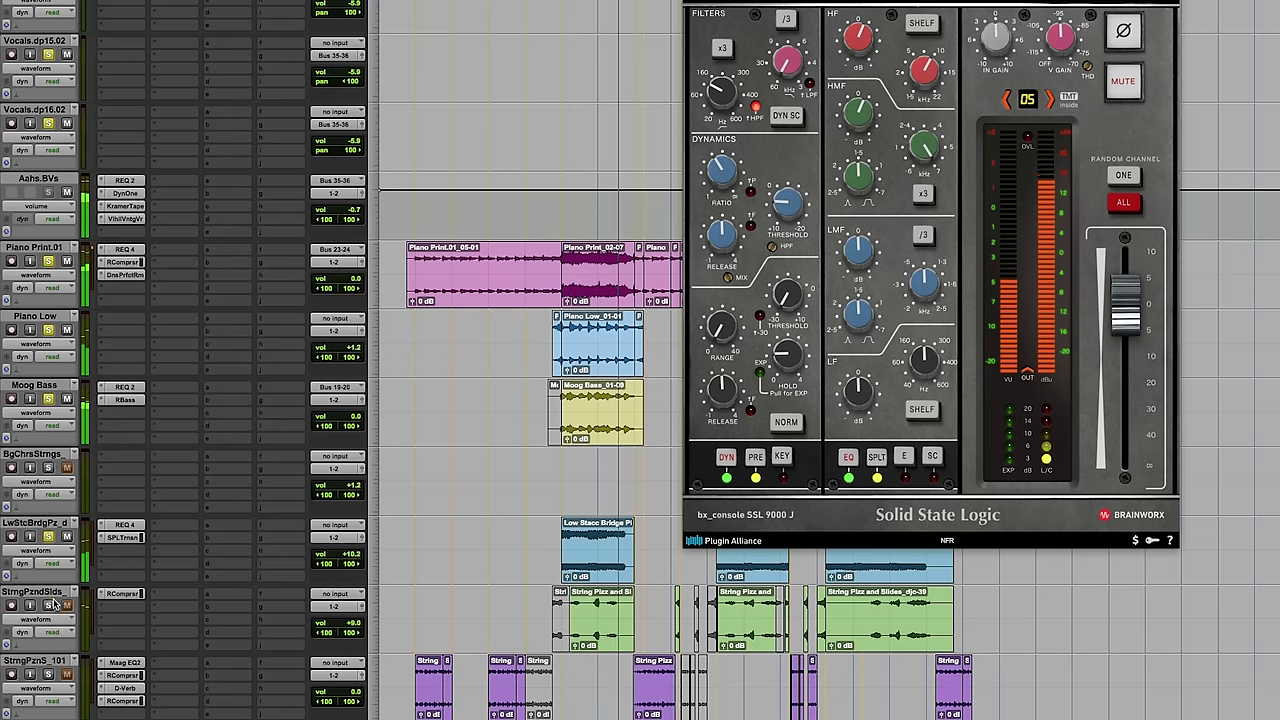
{"action": "scroll", "coordinate": [151, 650], "scroll_direction": "down", "scroll_amount": 3}
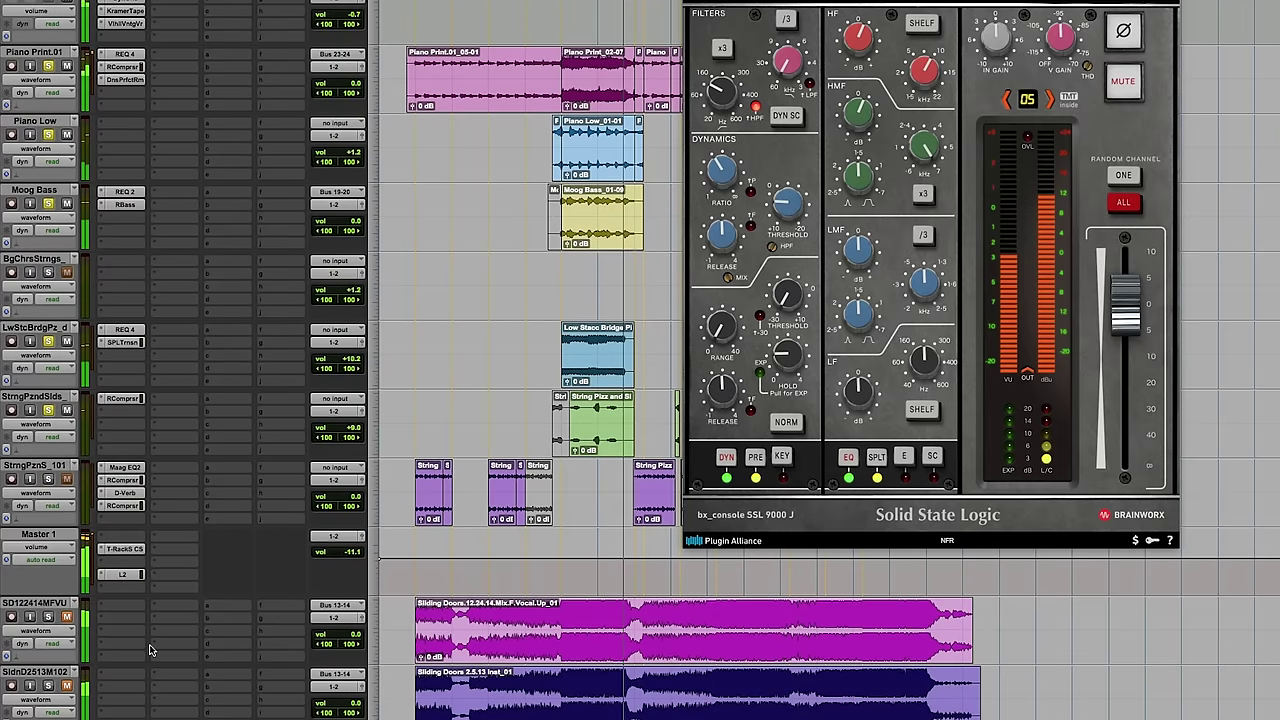
Step: Review the session's tracks and overall arrangement while the full mix plays, and close the open plugin window
{"action": "scroll", "coordinate": [149, 651], "scroll_direction": "up", "scroll_amount": 15}
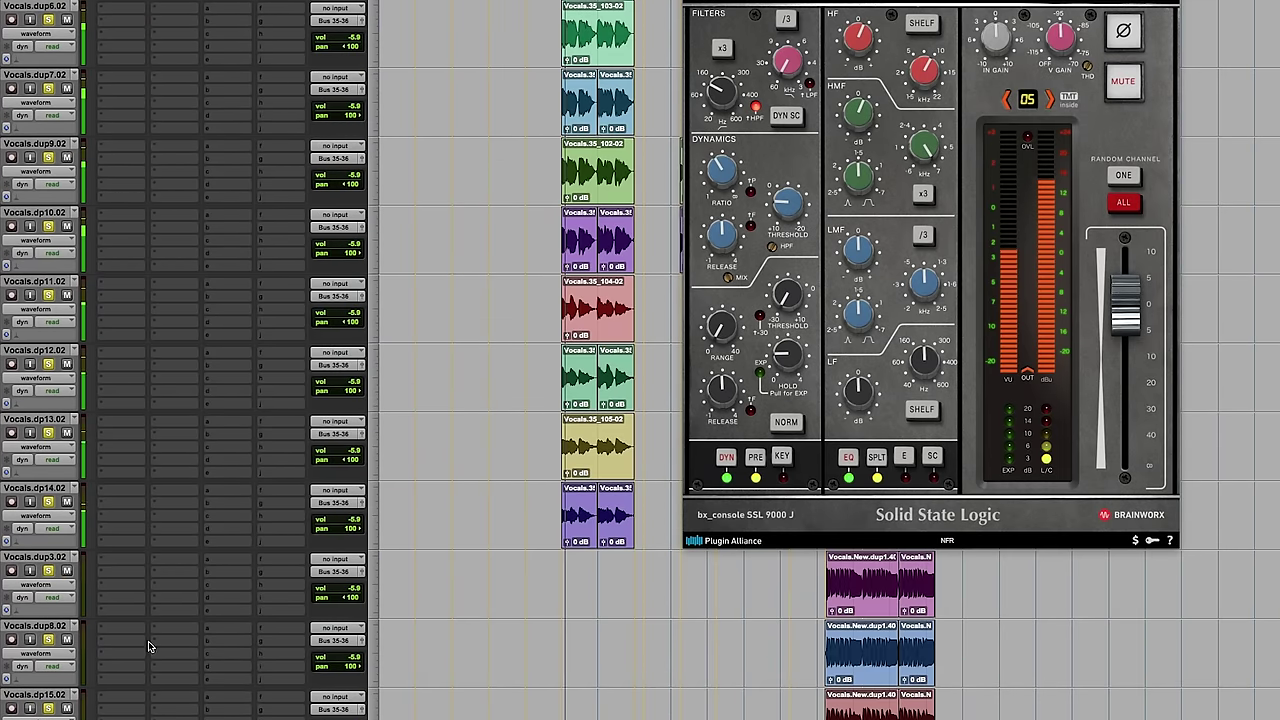
{"action": "scroll", "coordinate": [147, 647], "scroll_direction": "up", "scroll_amount": 12}
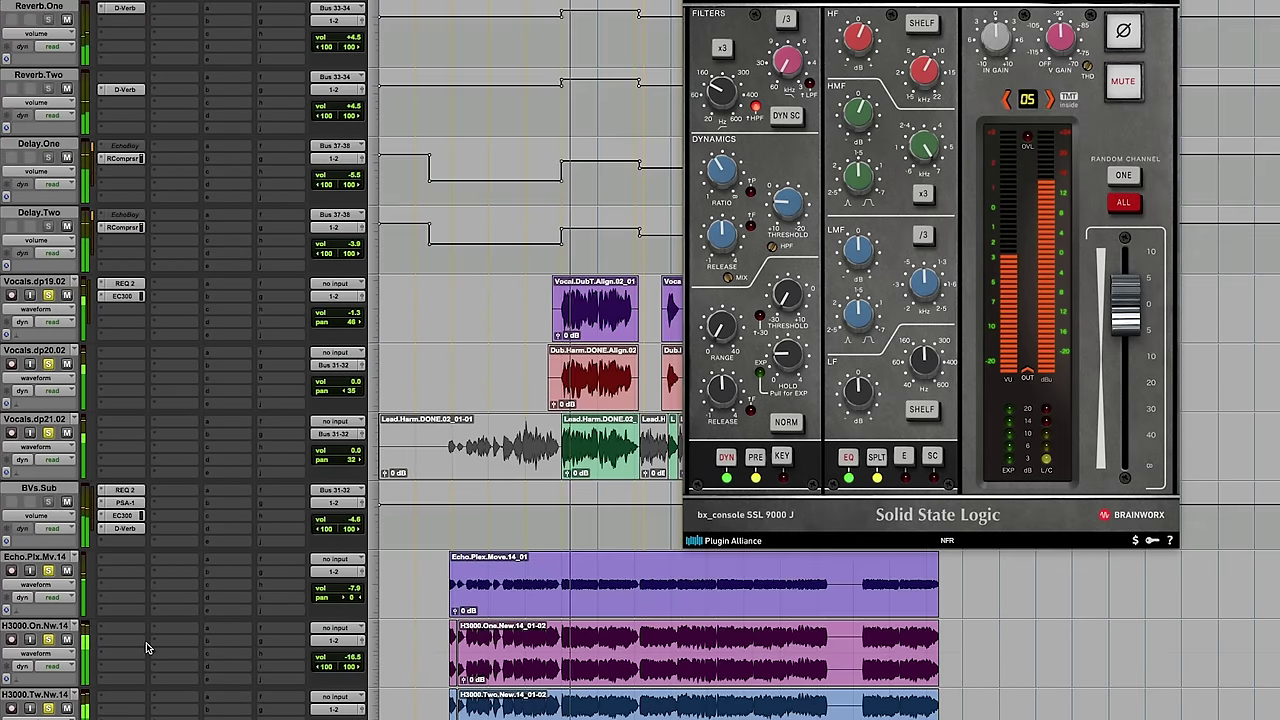
{"action": "scroll", "coordinate": [146, 647], "scroll_direction": "up", "scroll_amount": 14}
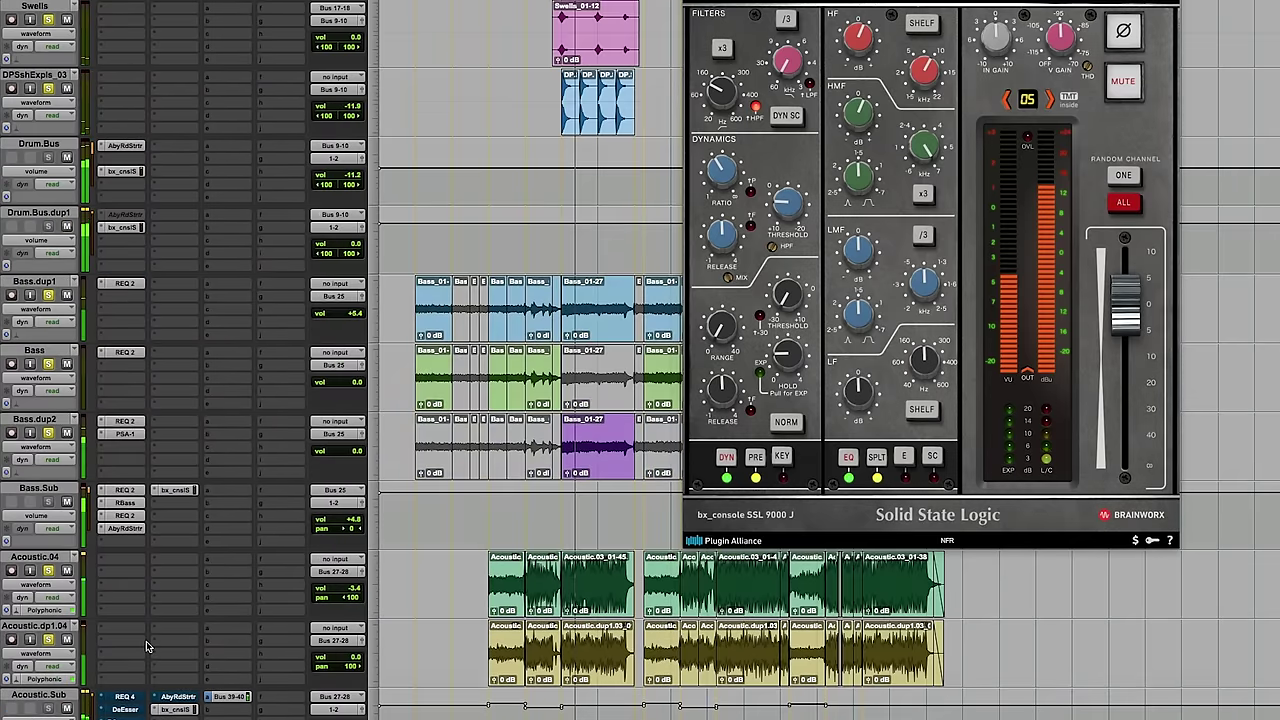
{"action": "scroll", "coordinate": [146, 647], "scroll_direction": "up", "scroll_amount": 1}
{"action": "key", "text": "r"}
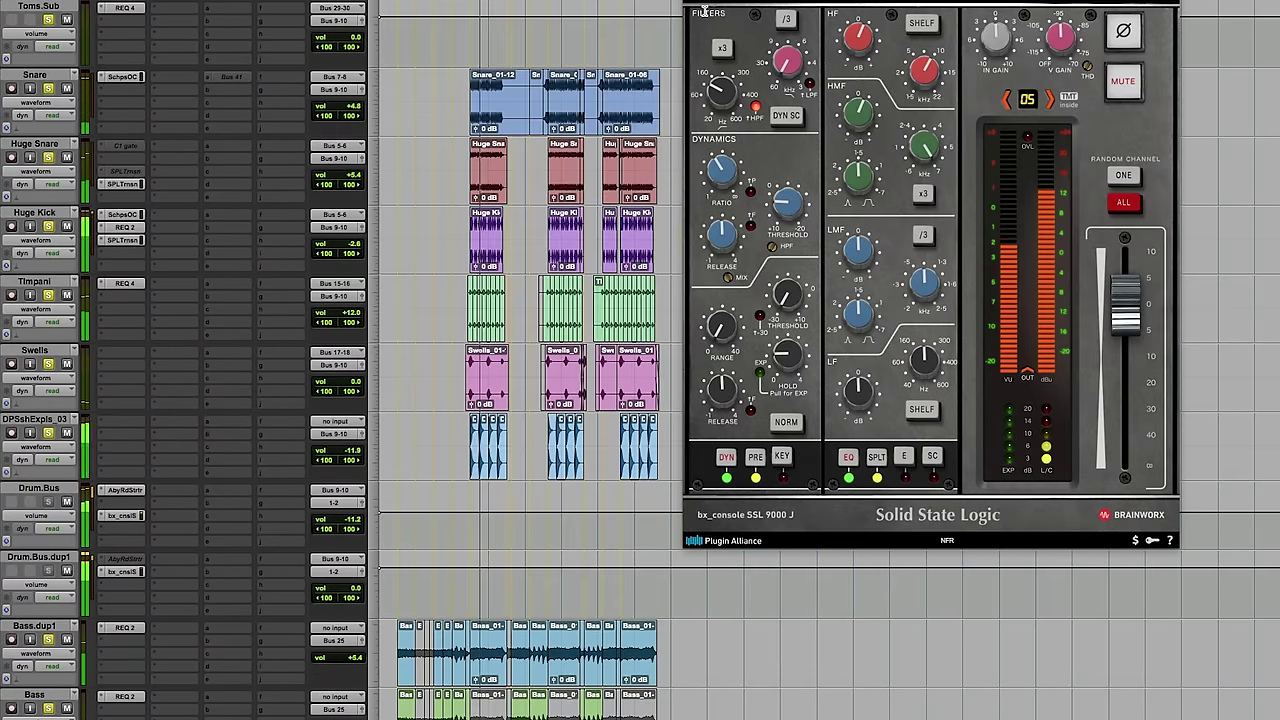
{"action": "key", "text": "super+alt+w"}
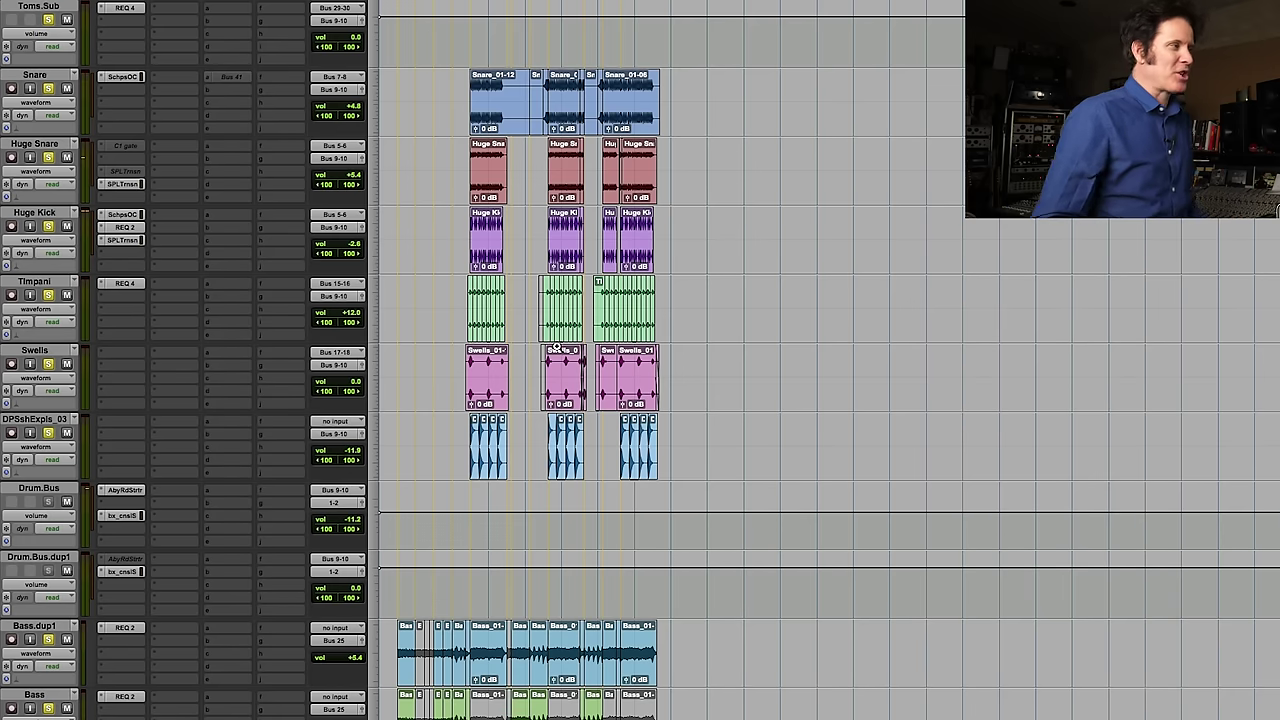
Step: Reopen the console plugin on Bass.Sub, play the chorus through it and close it
{"action": "left_click_drag", "start_coordinate": [445, 278], "coordinate": [650, 348]}
{"action": "scroll", "coordinate": [650, 348], "scroll_direction": "down", "scroll_amount": 8}
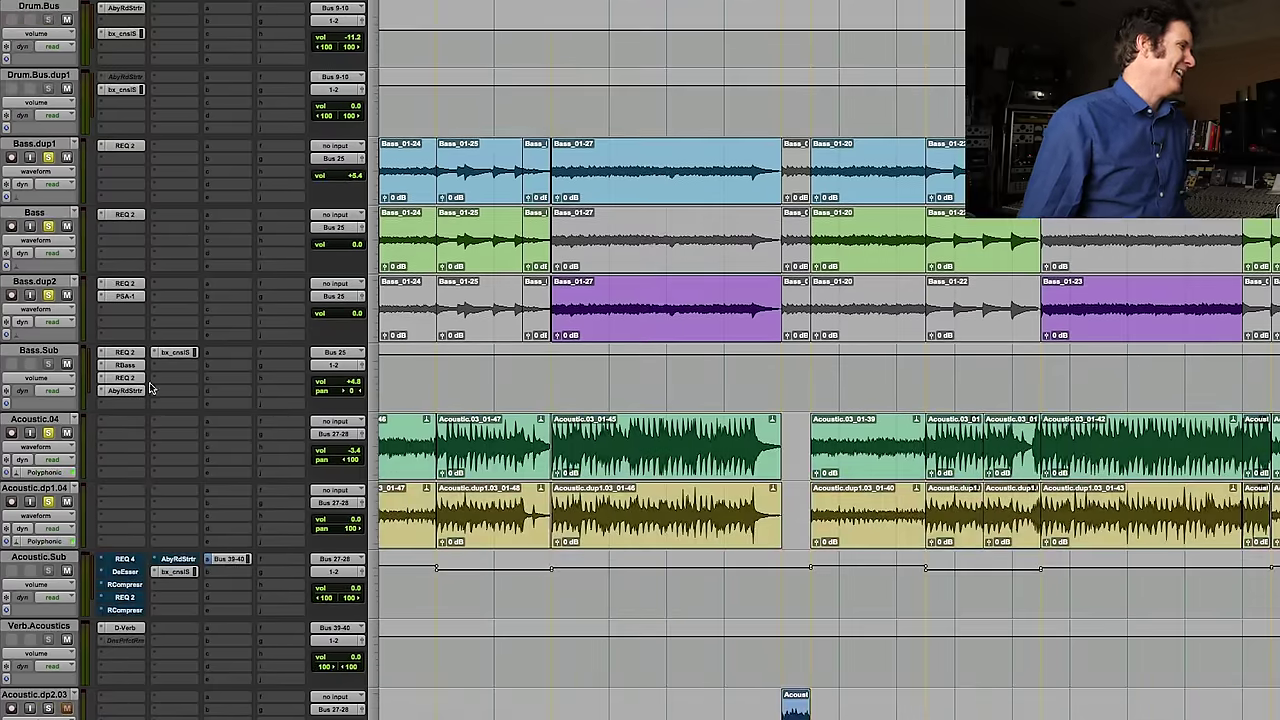
{"action": "left_click", "coordinate": [175, 352]}
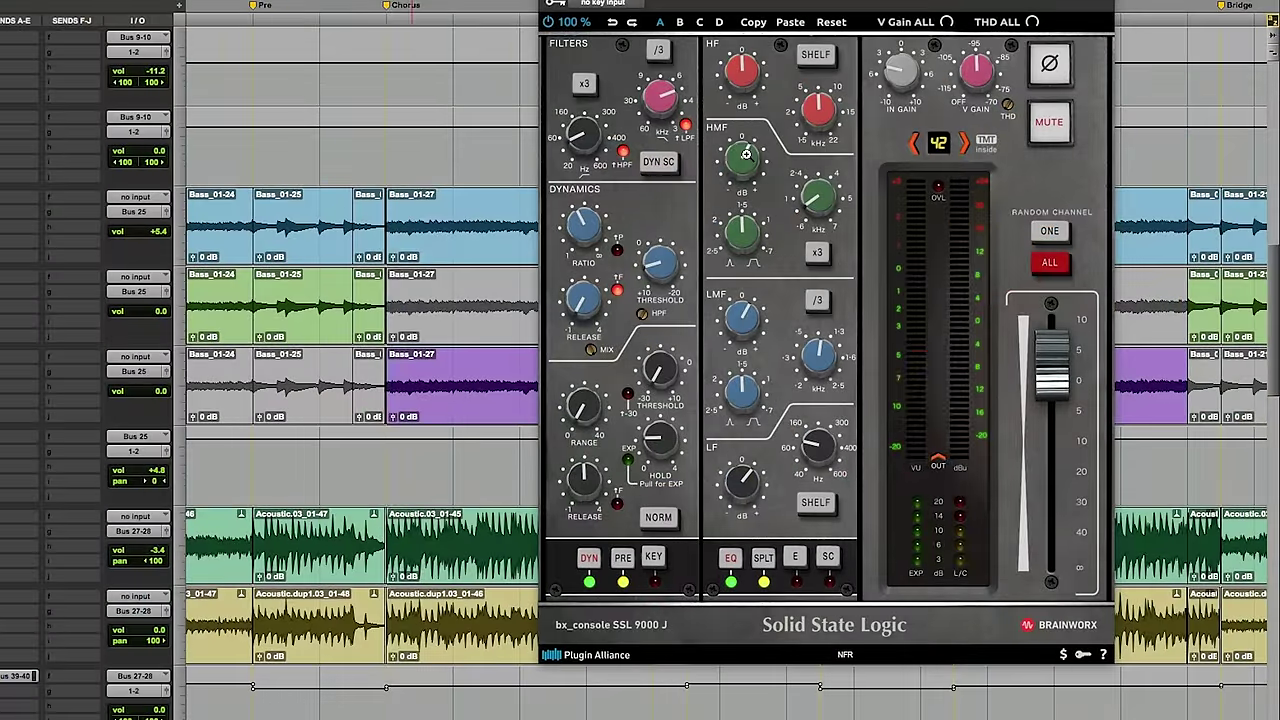
{"action": "key", "text": "space"}
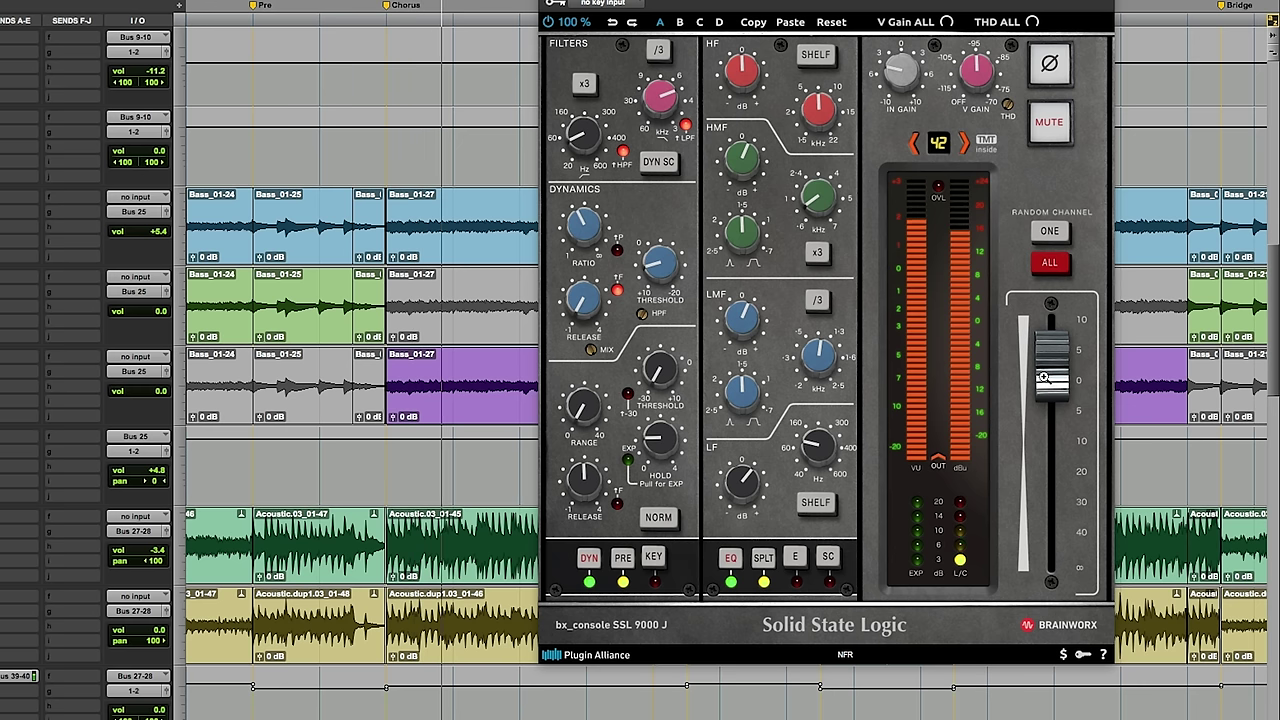
{"action": "key", "text": "super+w"}
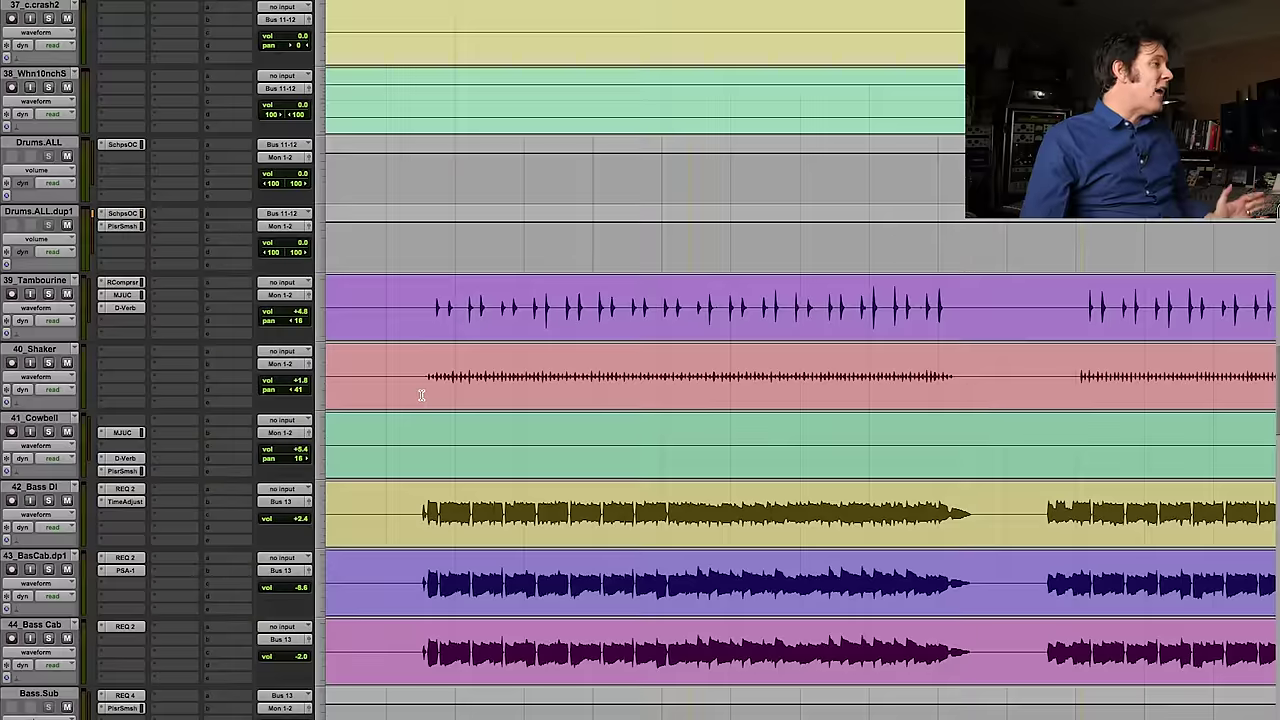
Step: In the other song session, start playback just ahead of the bass entry on the 42_Bass DI track
{"action": "scroll", "coordinate": [421, 395], "scroll_direction": "down", "scroll_amount": 5}
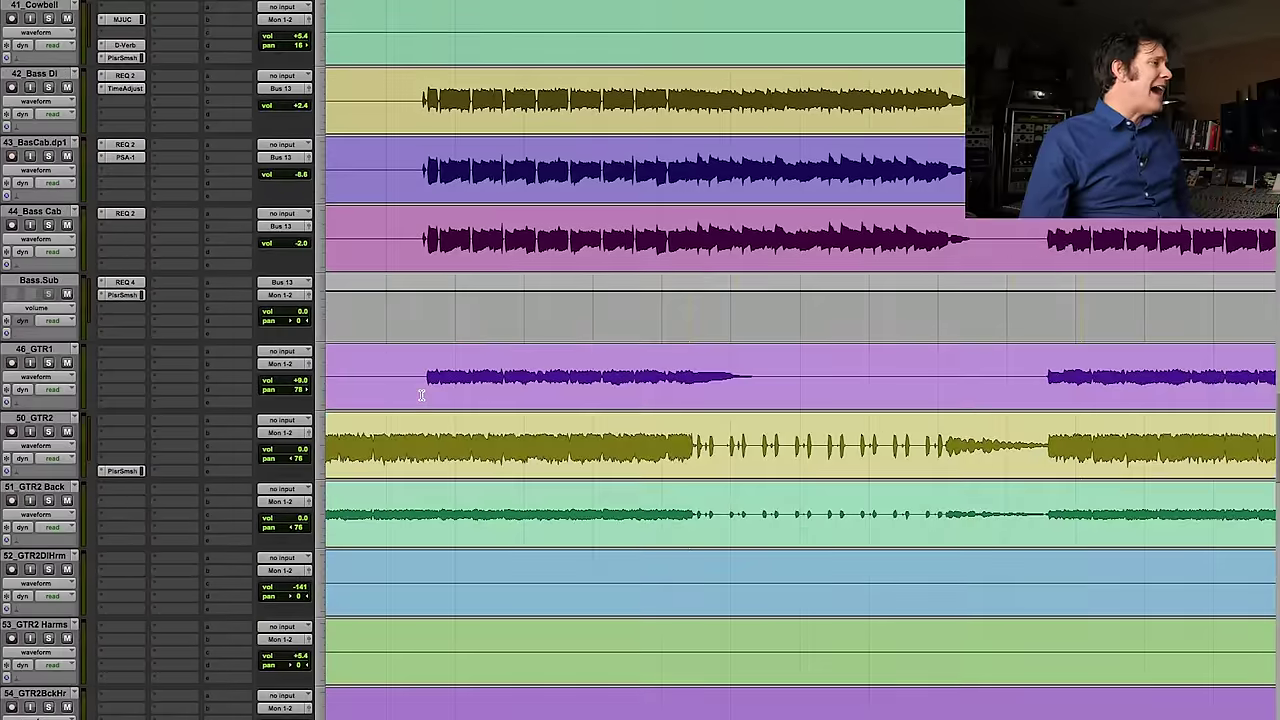
{"action": "left_click", "coordinate": [424, 100]}
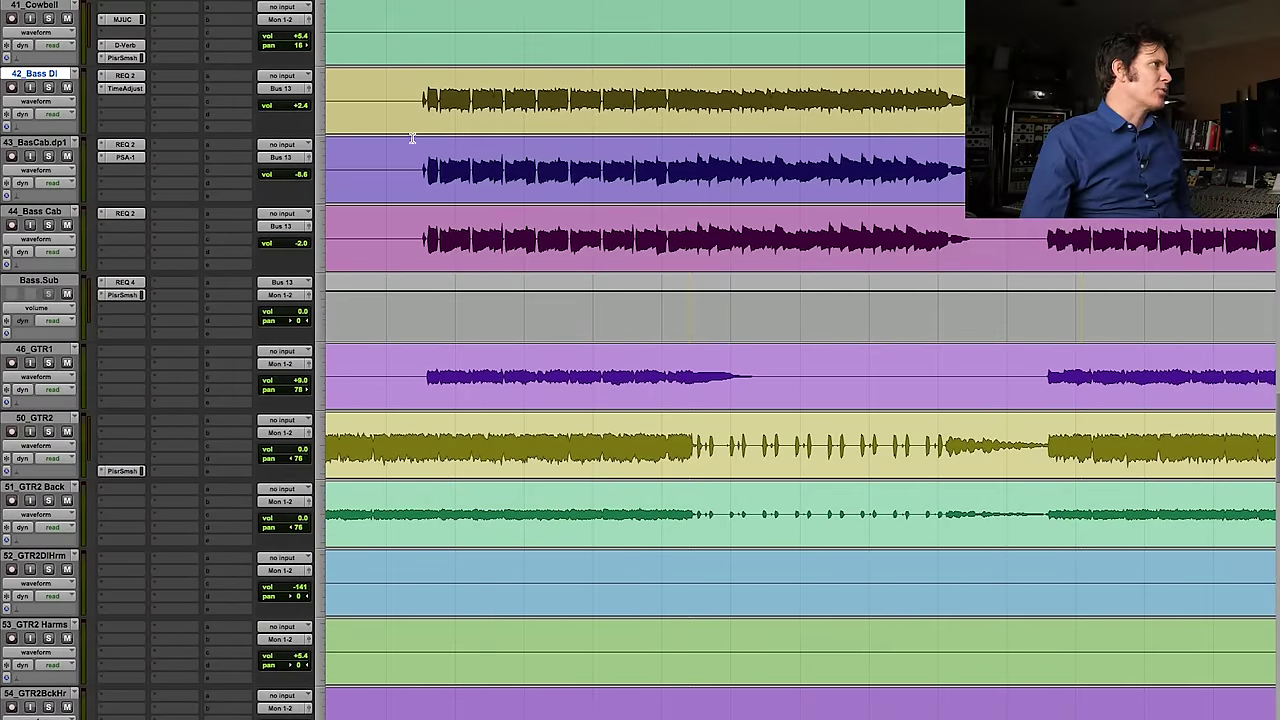
{"action": "left_click", "coordinate": [385, 98]}
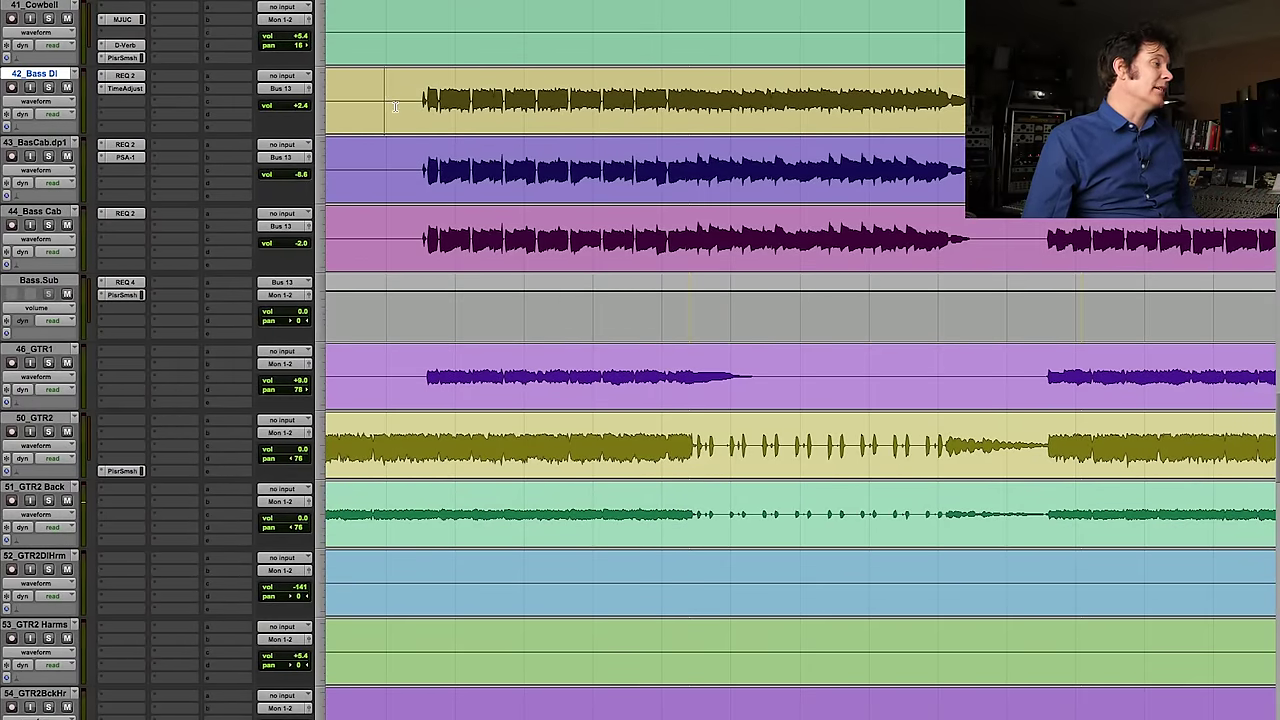
{"action": "key", "text": "space"}
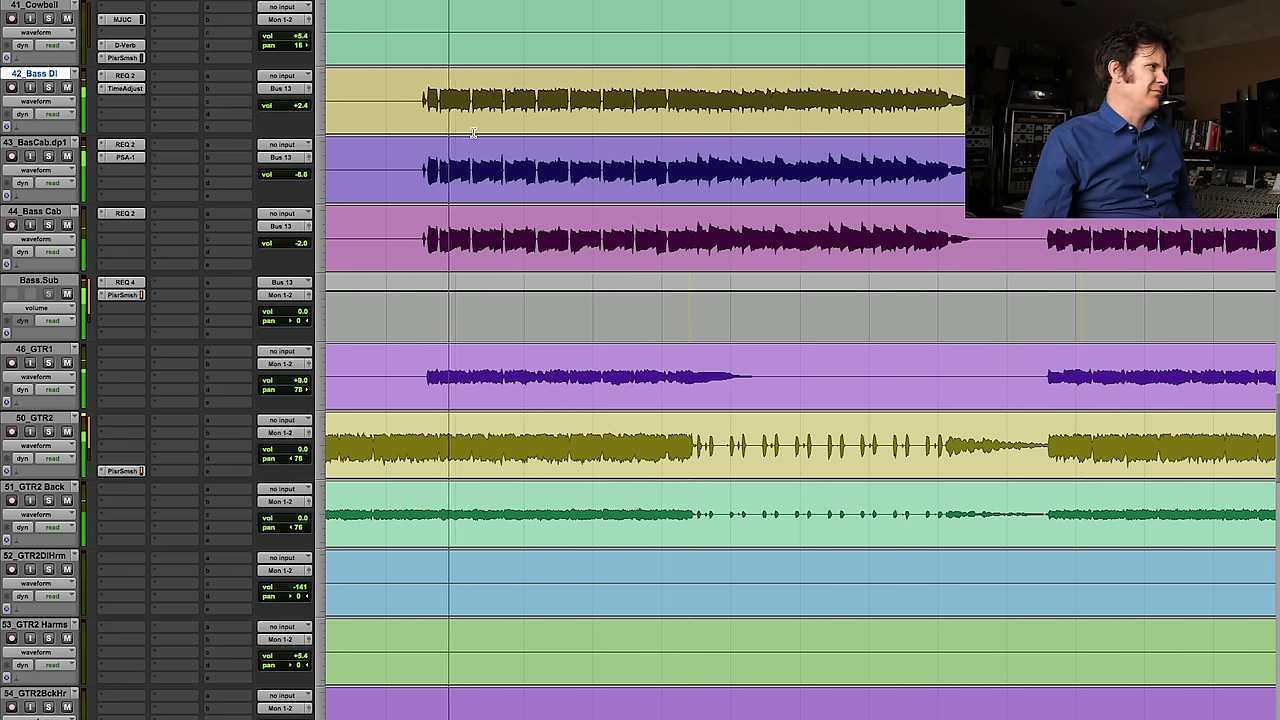
Step: Find the snare tracks in the drum section and insert bx_console SSL 9000 J on the Snare.Bus channel
{"action": "scroll", "coordinate": [474, 133], "scroll_direction": "up", "scroll_amount": 5}
{"action": "scroll", "coordinate": [474, 133], "scroll_direction": "up", "scroll_amount": 5}
{"action": "scroll", "coordinate": [474, 133], "scroll_direction": "up", "scroll_amount": 5}
{"action": "scroll", "coordinate": [472, 135], "scroll_direction": "up", "scroll_amount": 3}
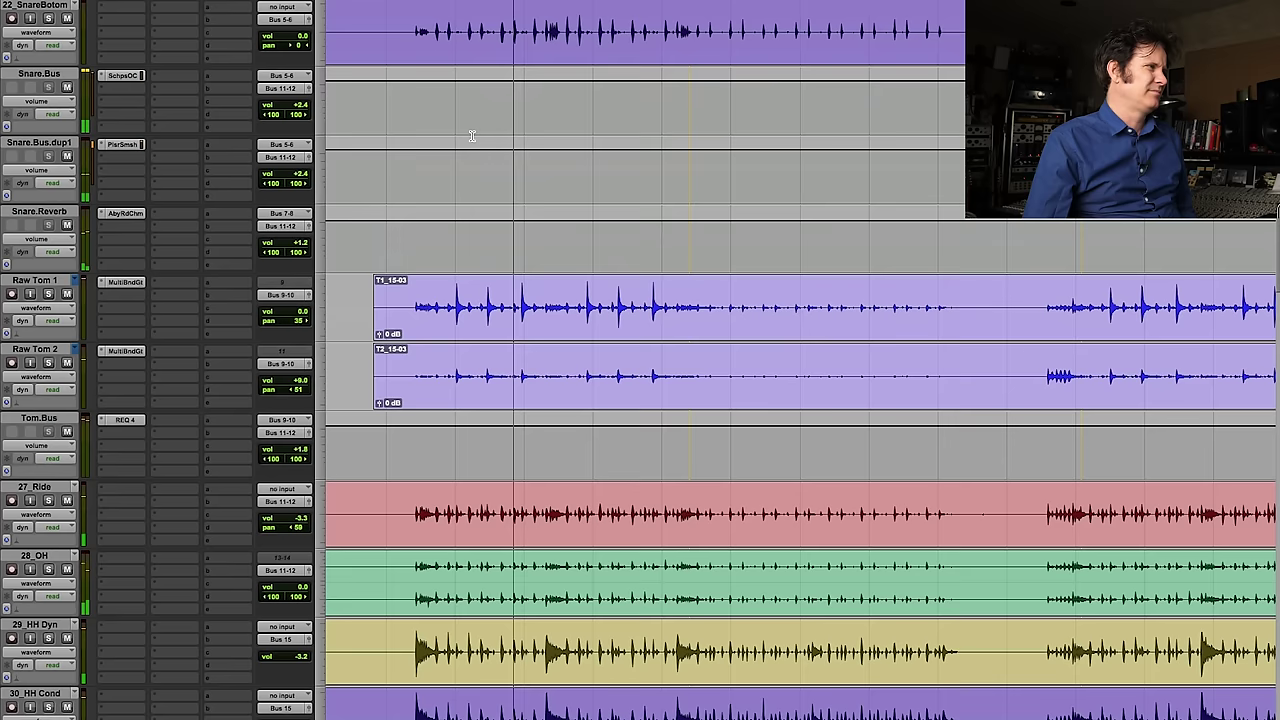
{"action": "scroll", "coordinate": [472, 135], "scroll_direction": "up", "scroll_amount": 5}
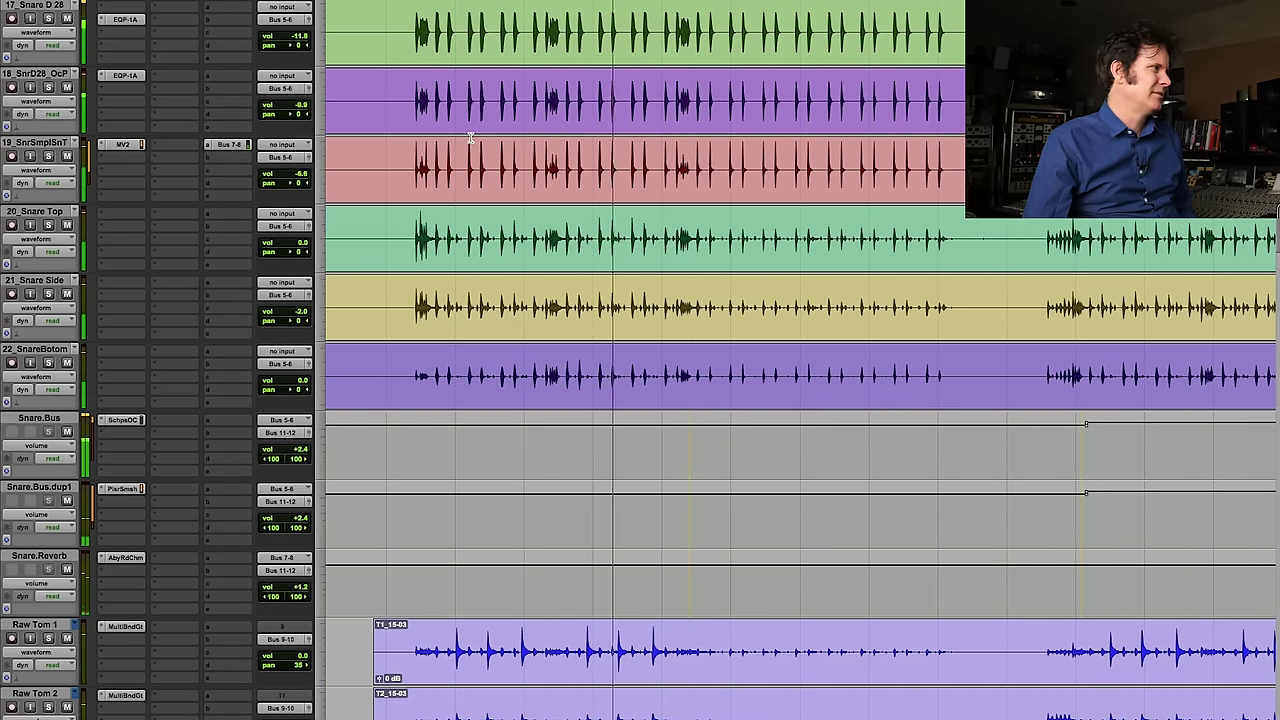
{"action": "scroll", "coordinate": [103, 238], "scroll_direction": "down", "scroll_amount": 3}
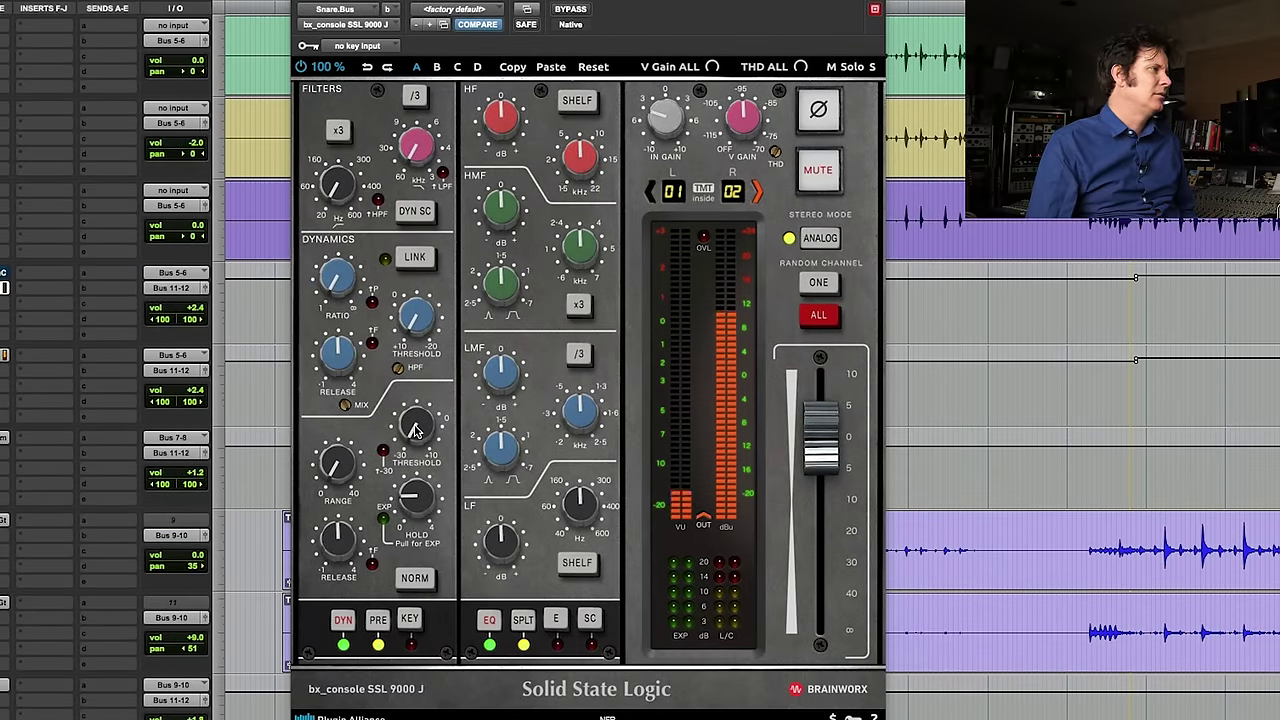
Step: Switch the Snare.Bus gate to expander mode, raising its range slightly and its threshold above -2.4 dB
{"action": "left_click", "coordinate": [385, 518]}
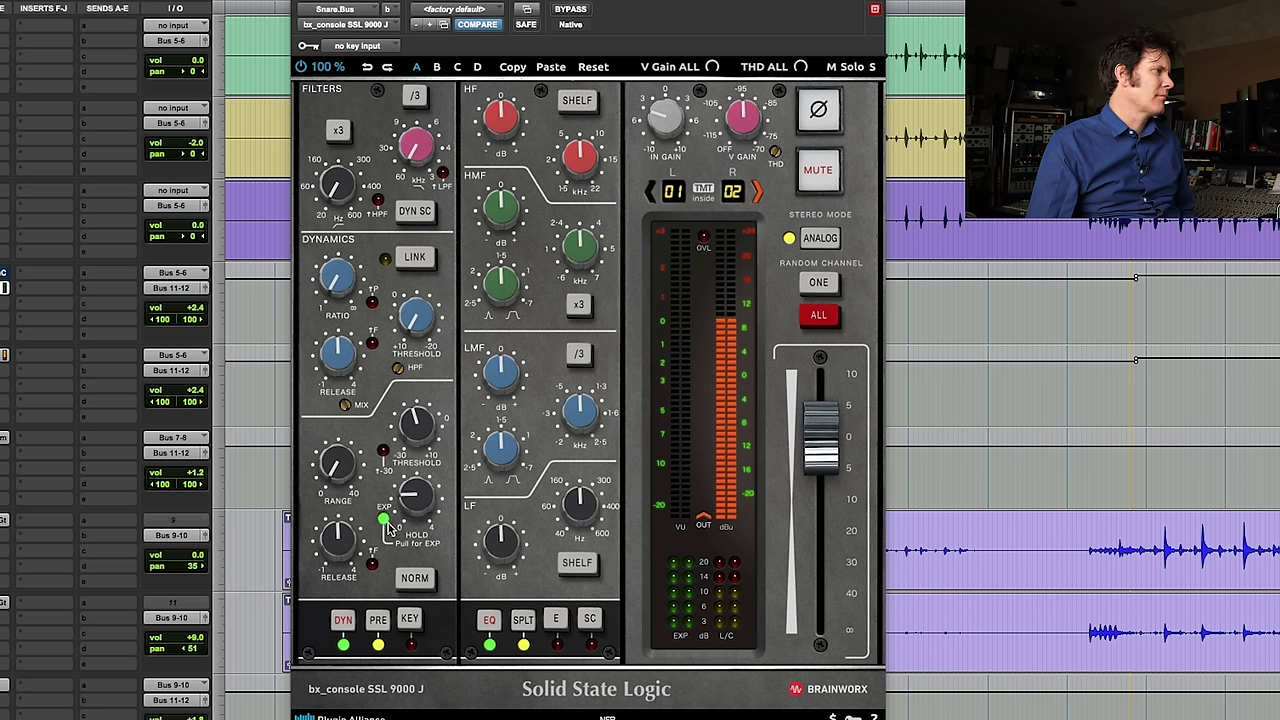
{"action": "mouse_move", "coordinate": [420, 415]}
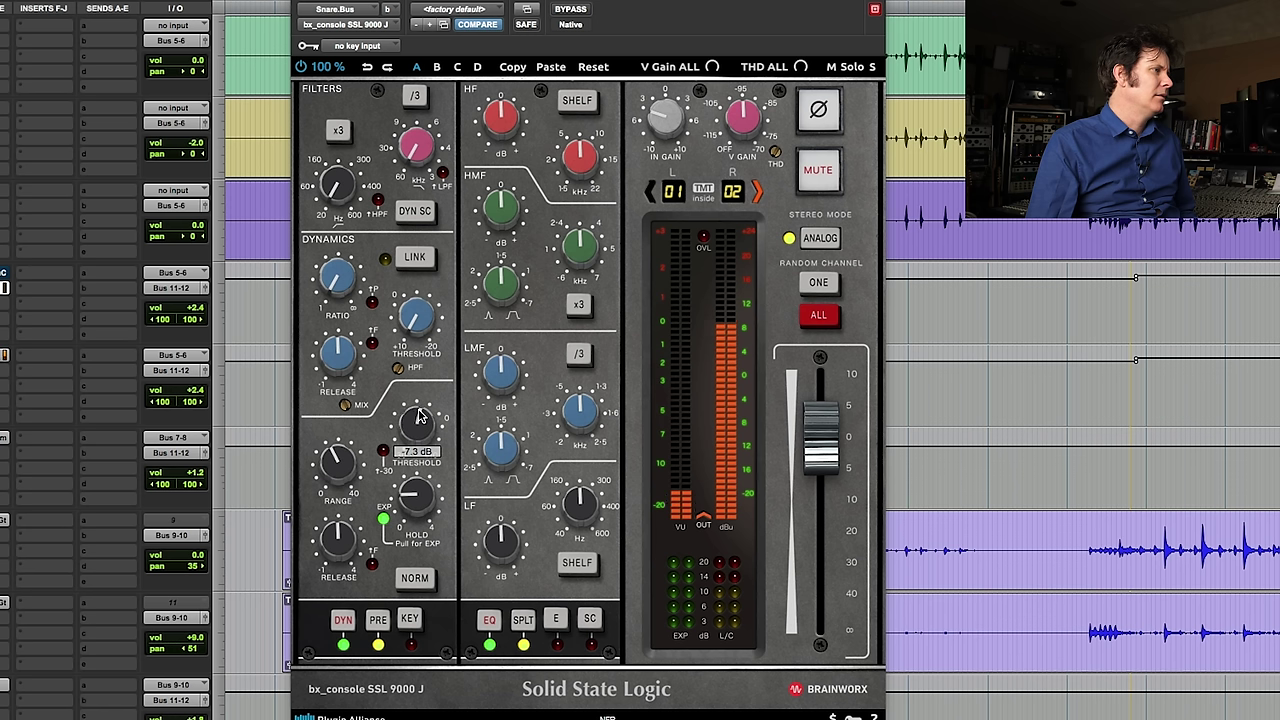
{"action": "scroll", "coordinate": [422, 405], "scroll_direction": "up", "scroll_amount": 2}
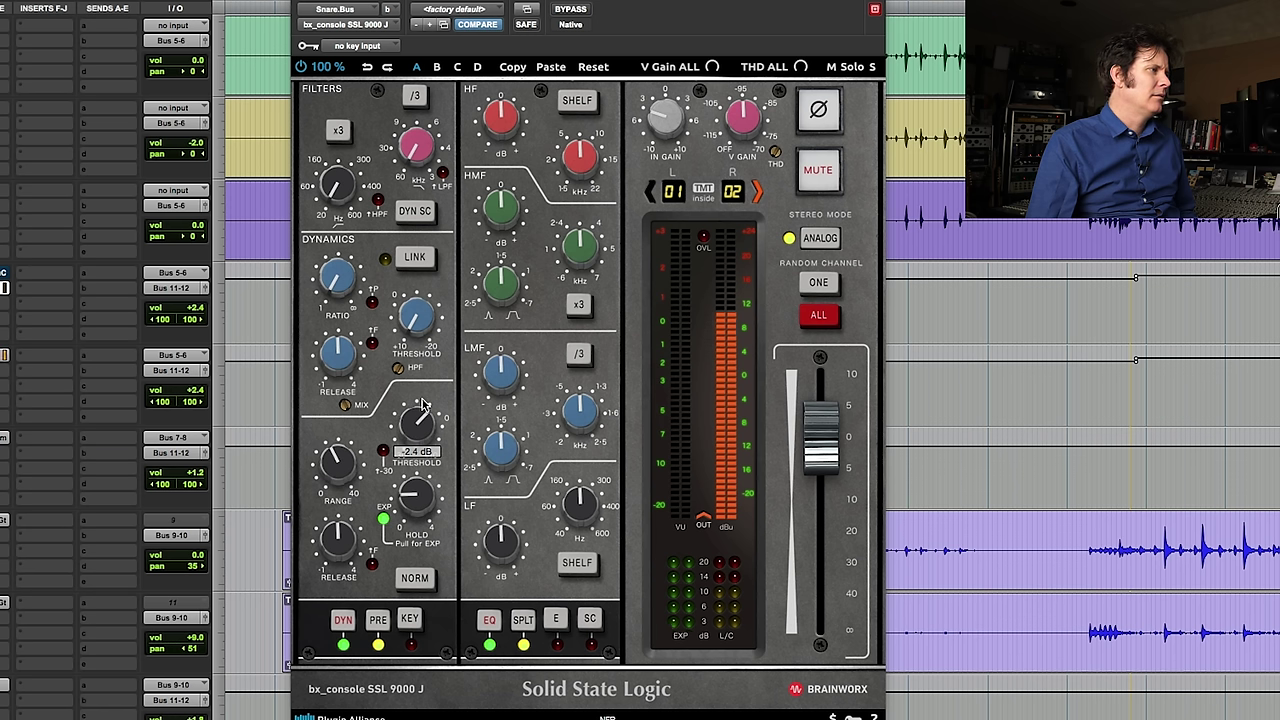
{"action": "scroll", "coordinate": [422, 406], "scroll_direction": "up", "scroll_amount": 4}
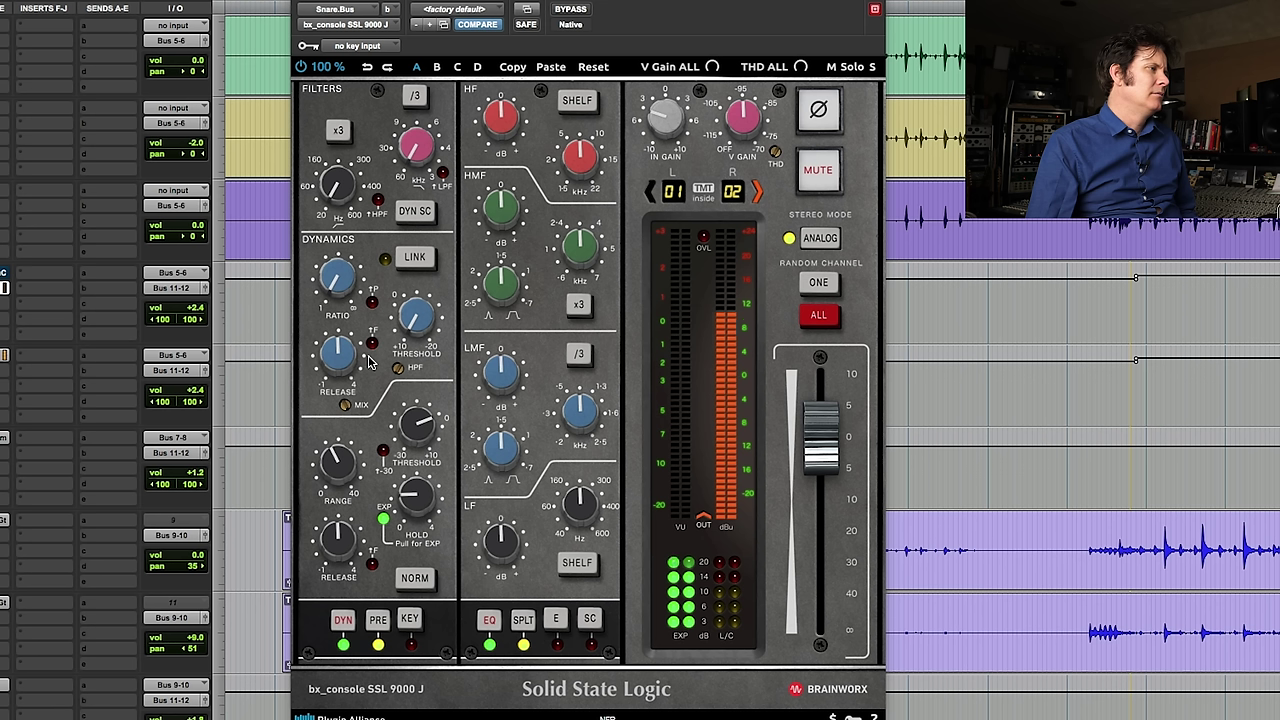
Step: Compare the expanded snare bus with the bypassed signal and raise the plugin's input gain to about -3 dB
{"action": "left_click", "coordinate": [576, 10]}
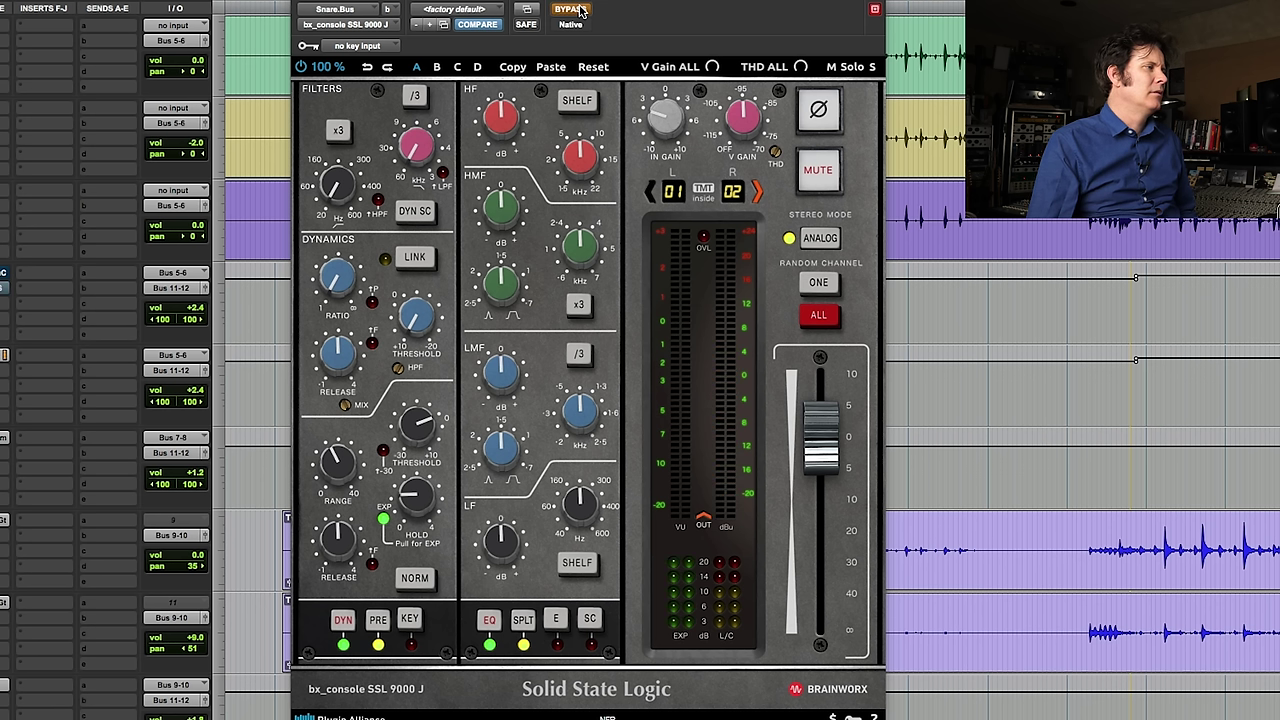
{"action": "left_click", "coordinate": [578, 10]}
{"action": "mouse_move", "coordinate": [665, 112]}
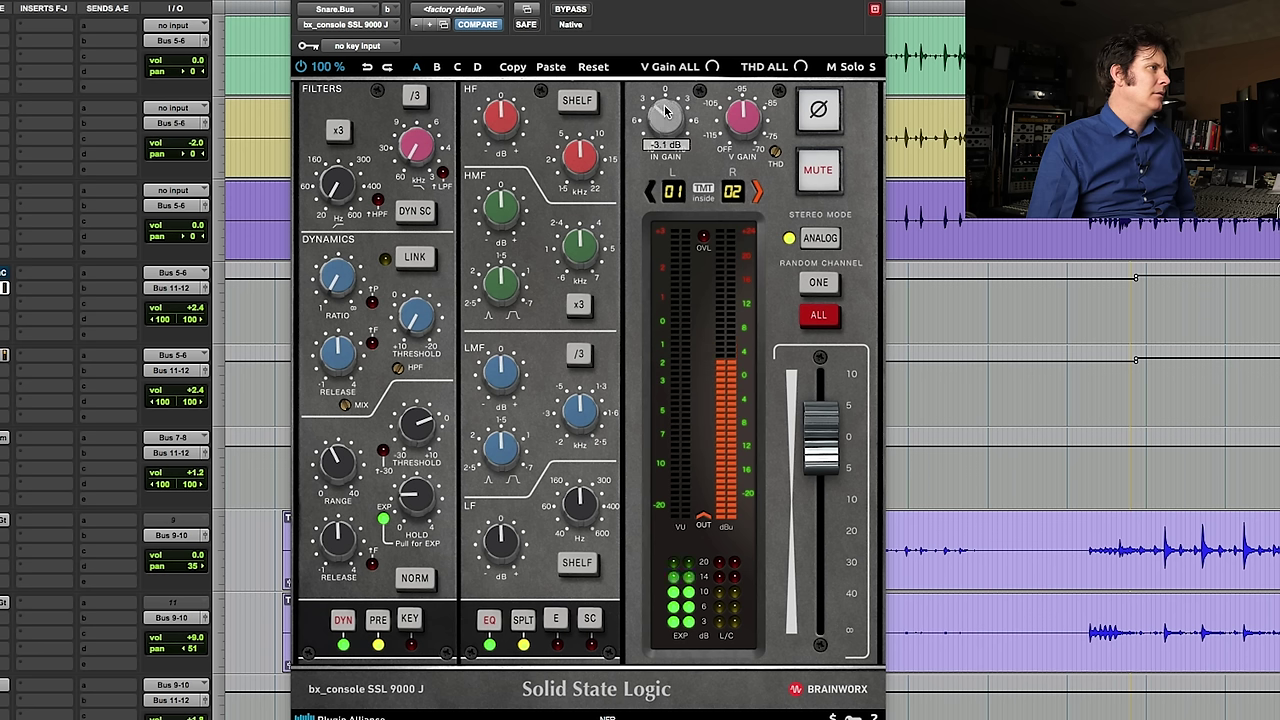
{"action": "left_click", "coordinate": [588, 11]}
{"action": "left_click", "coordinate": [588, 11]}
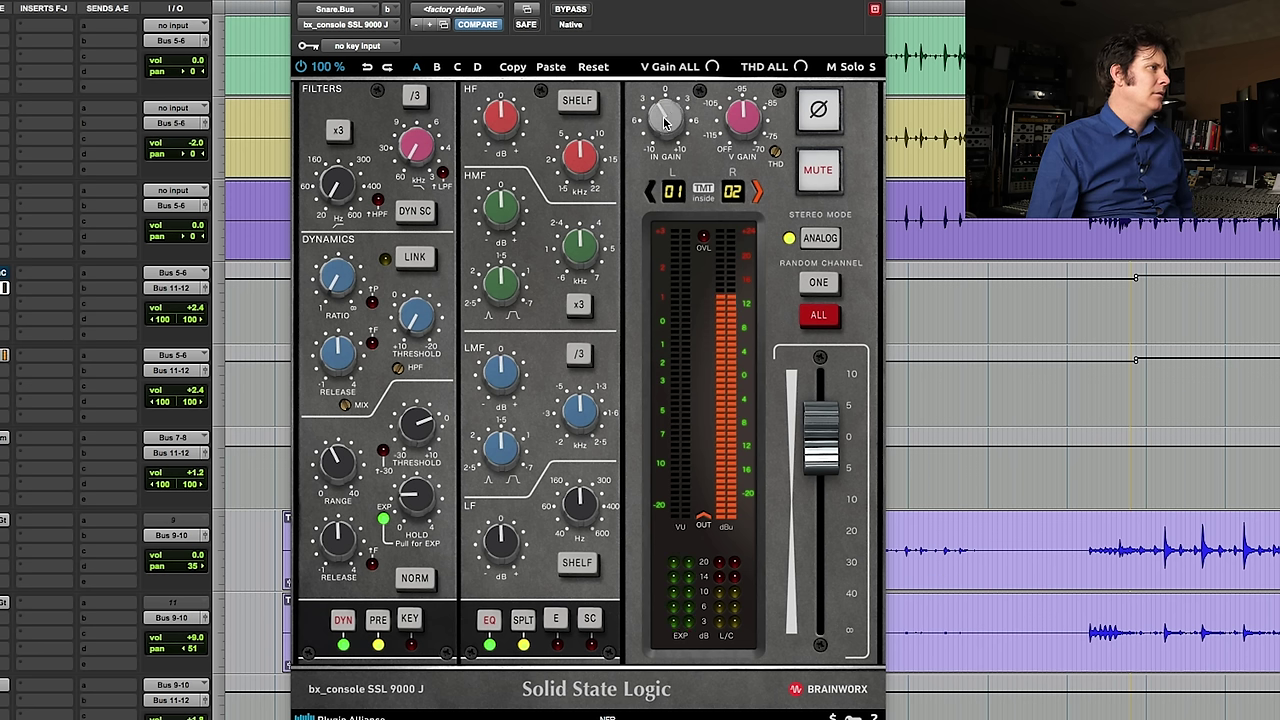
Step: Compare the snare bus with its bypassed signal before and after raising the plugin's input gain to about +3 dB
{"action": "left_click", "coordinate": [578, 10]}
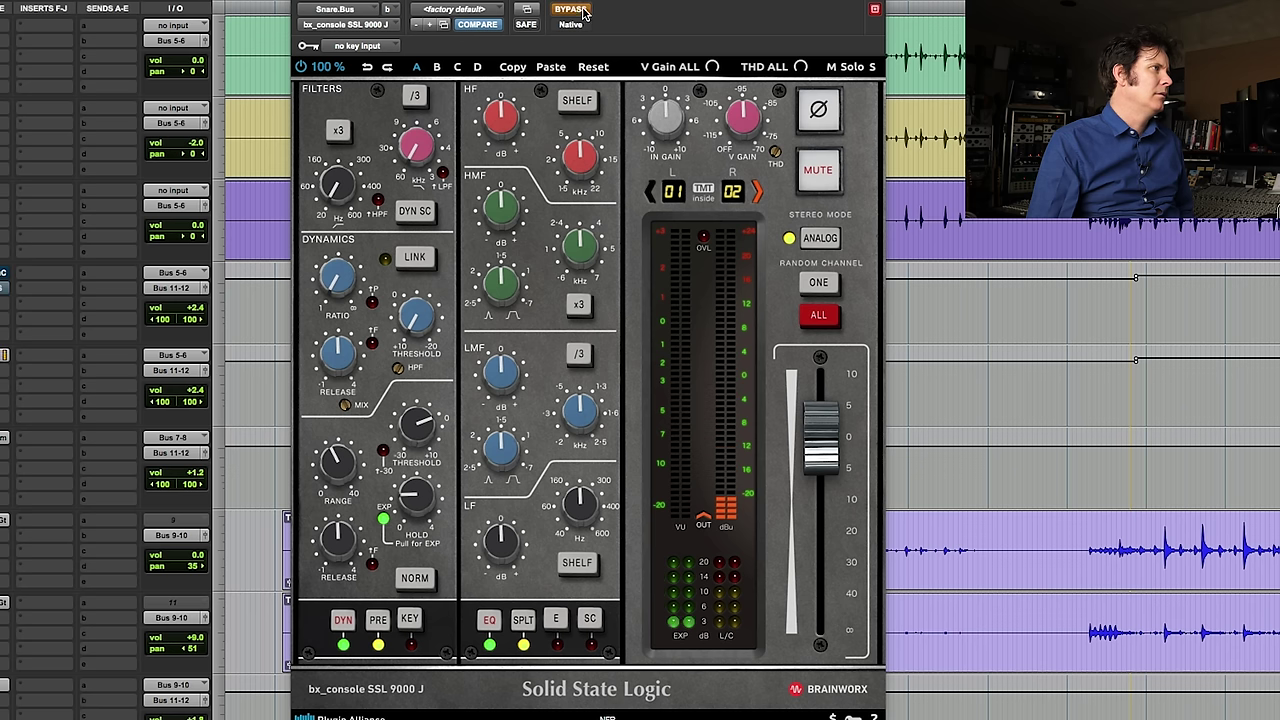
{"action": "left_click", "coordinate": [578, 11]}
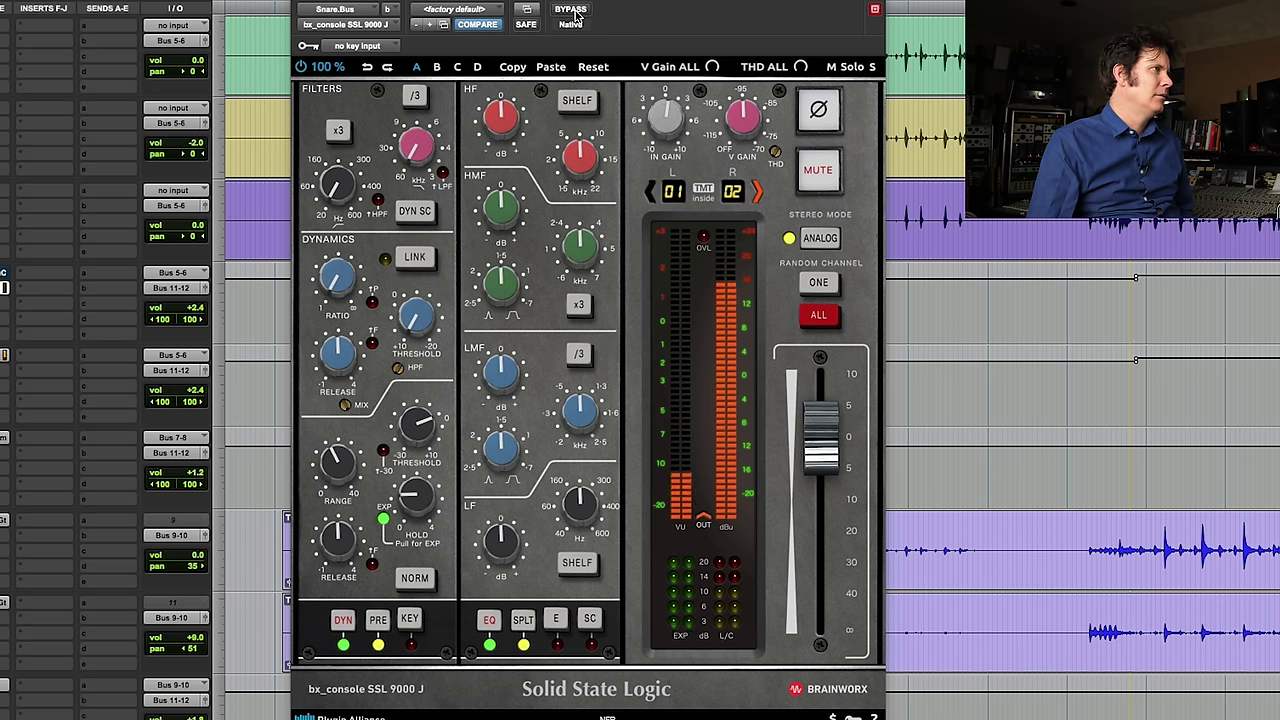
{"action": "mouse_move", "coordinate": [672, 110]}
{"action": "left_click_drag", "start_coordinate": [672, 110], "coordinate": [673, 104]}
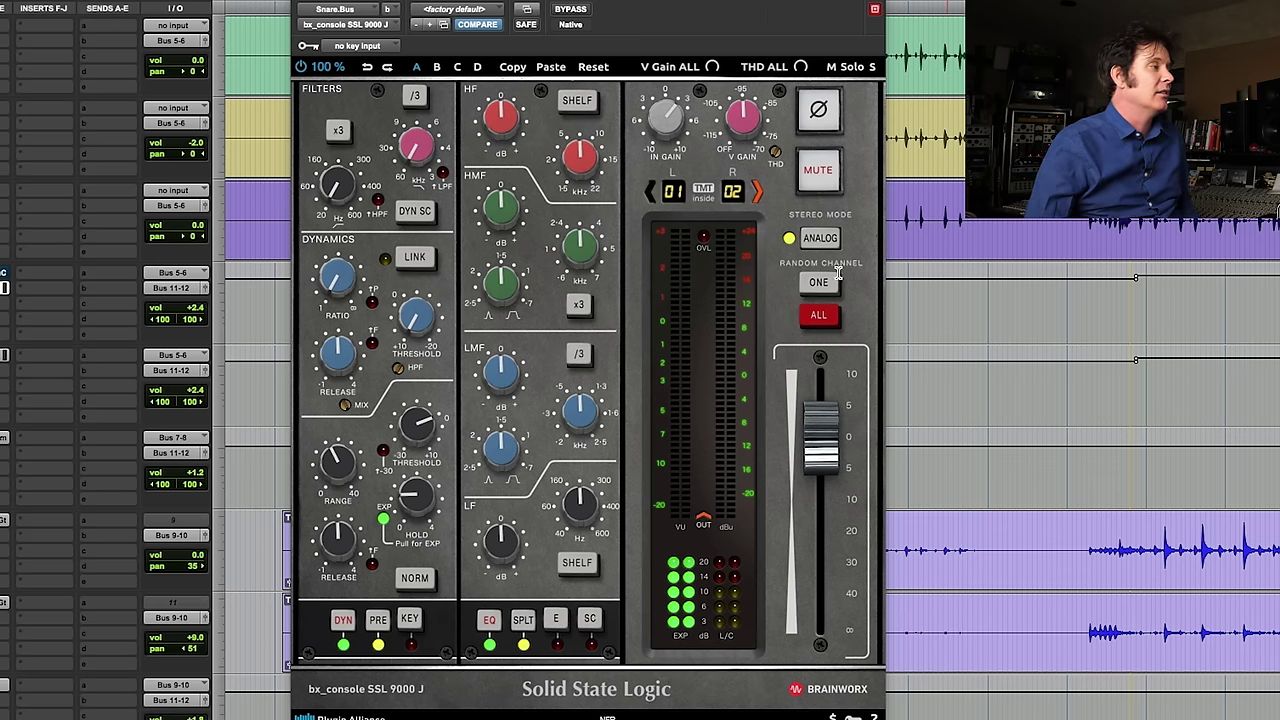
{"action": "left_click", "coordinate": [582, 10]}
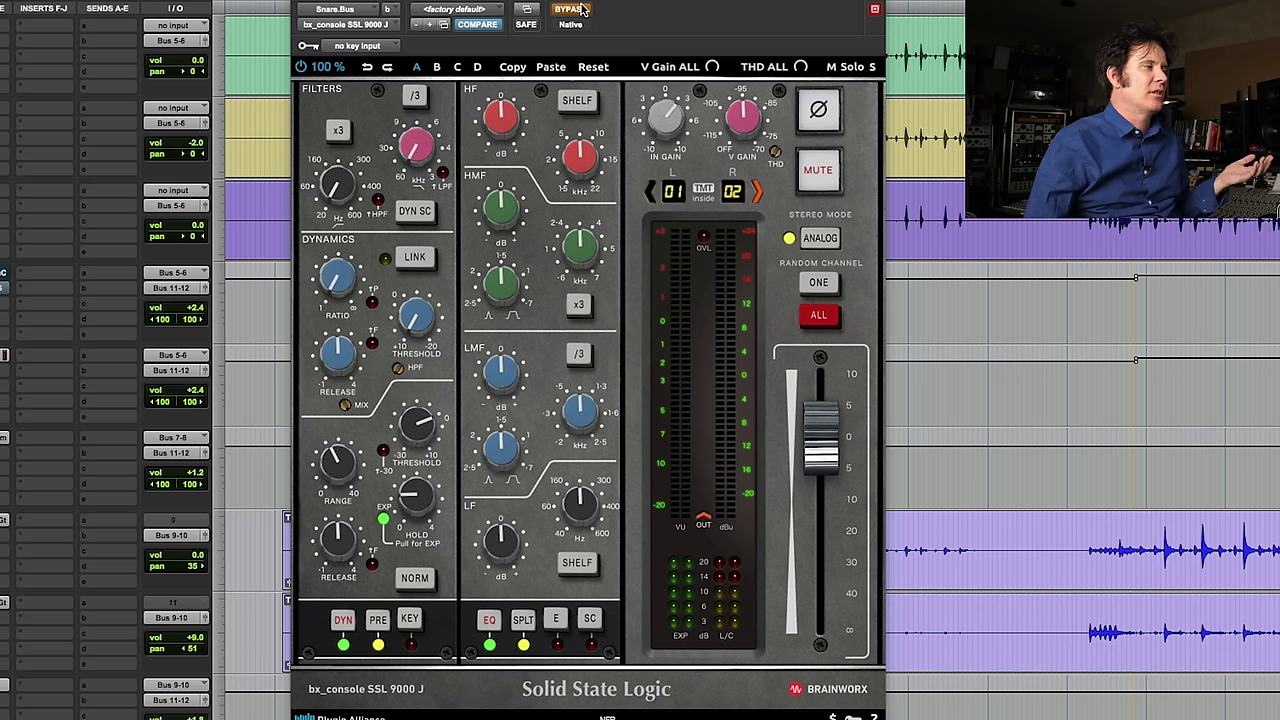
{"action": "left_click", "coordinate": [582, 10]}
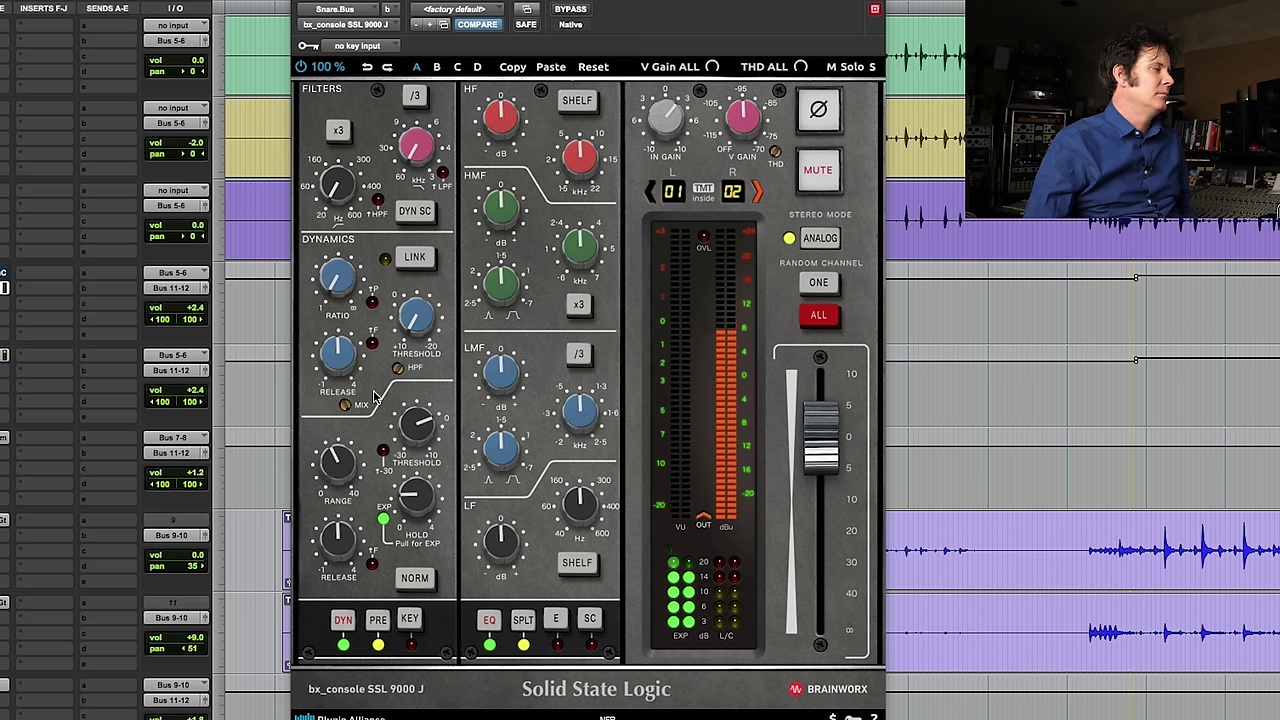
Step: Raise the compressor ratio, lower its threshold, and engage the high-pass filter just above 60 Hz on the snare bus
{"action": "mouse_move", "coordinate": [340, 260]}
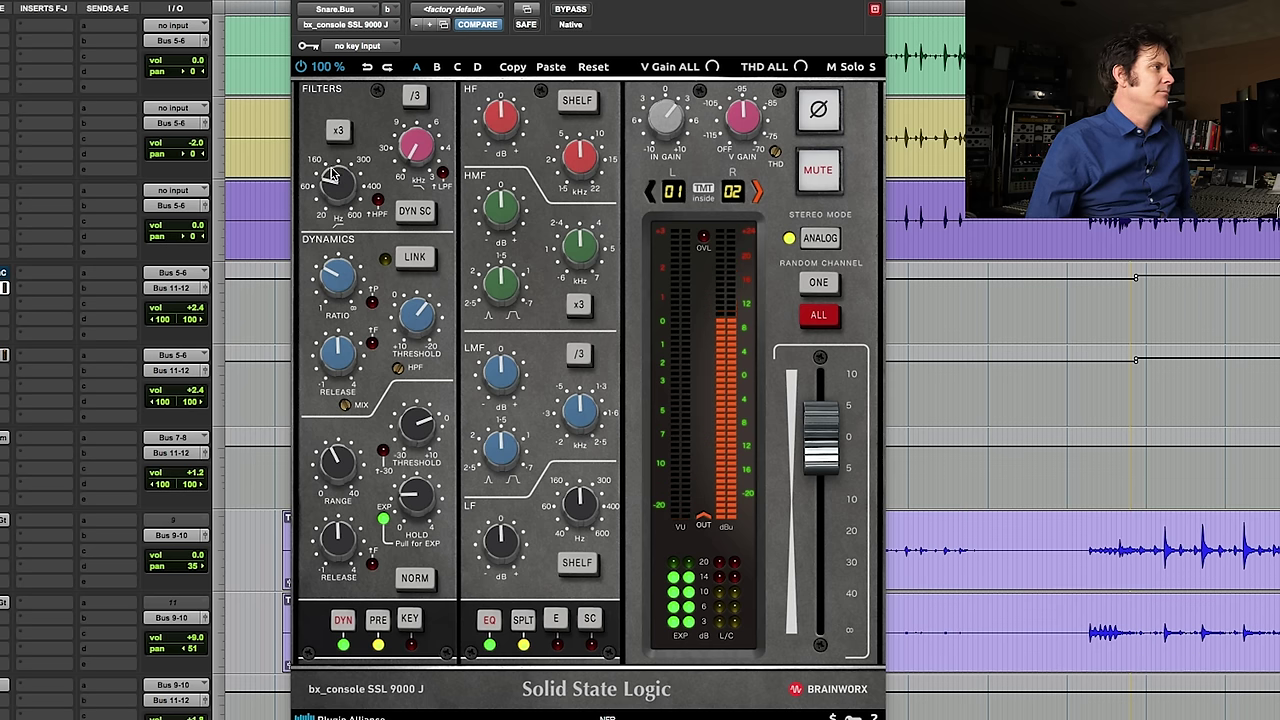
{"action": "mouse_move", "coordinate": [334, 171]}
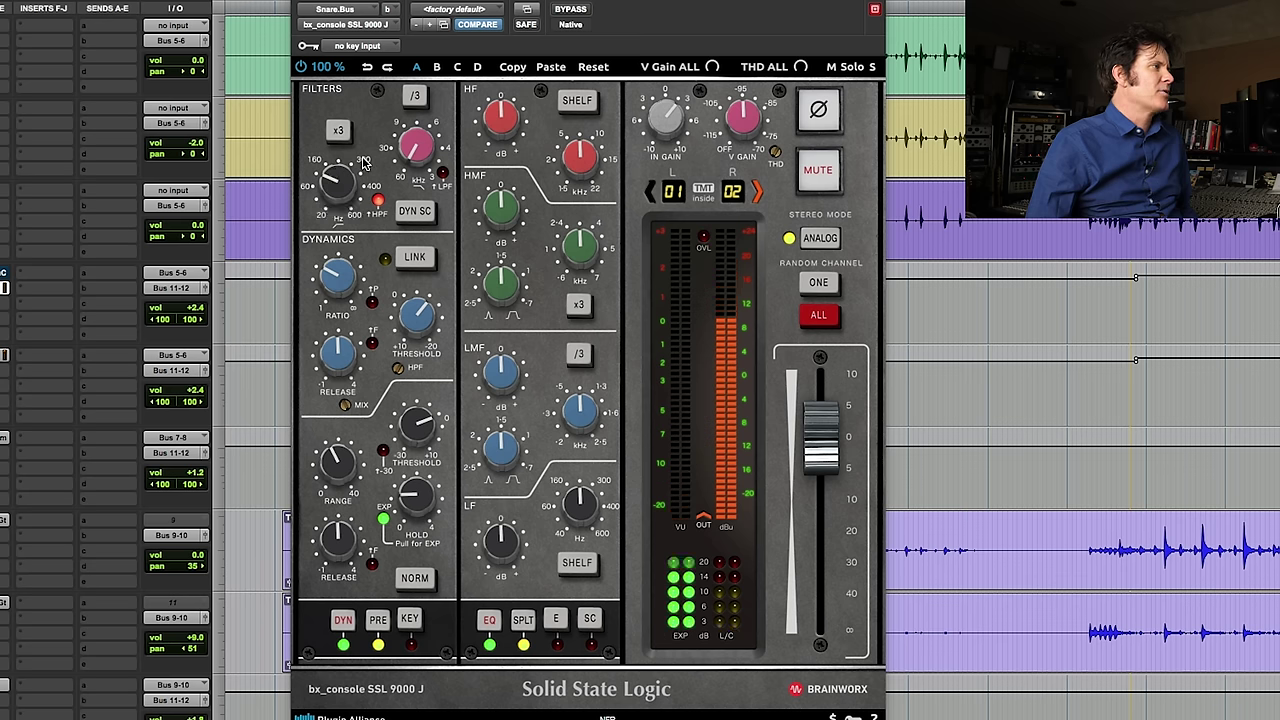
Step: Boost the snare bus LF band at about 95 Hz, raise the HMF frequency, and add HMF and HF gain
{"action": "left_click_drag", "start_coordinate": [562, 524], "coordinate": [582, 513]}
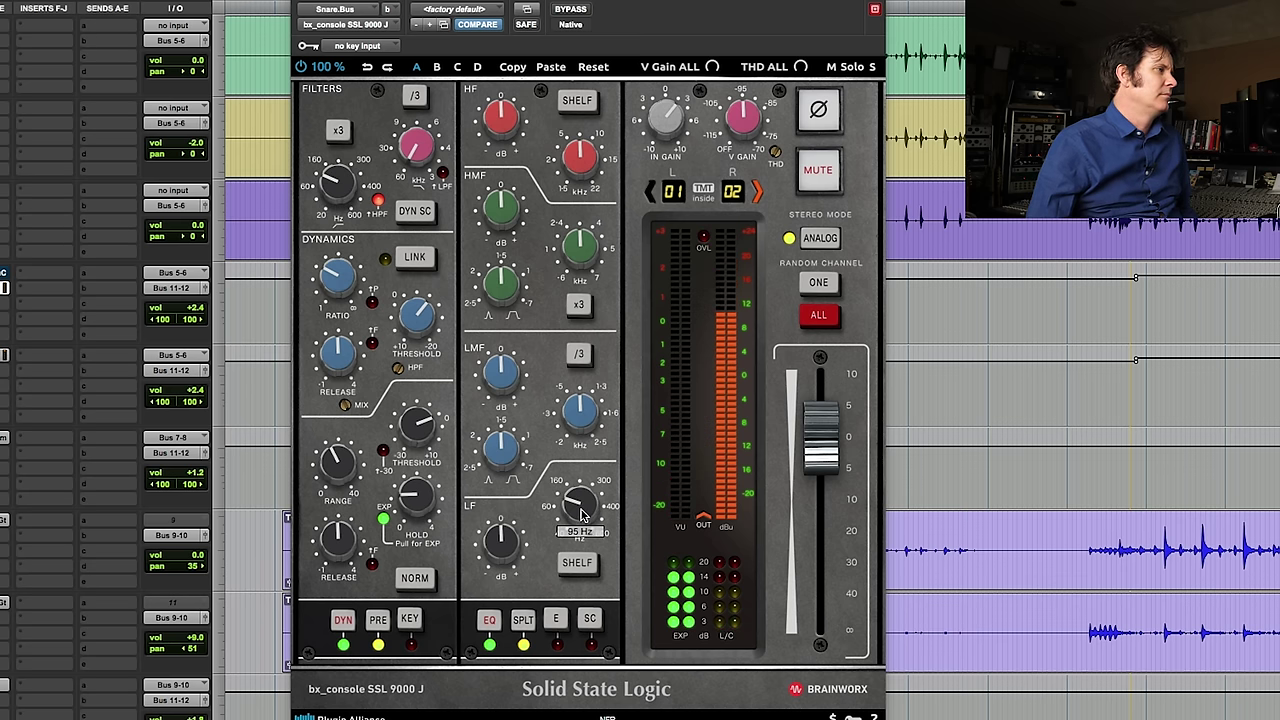
{"action": "left_click_drag", "start_coordinate": [511, 545], "coordinate": [512, 533]}
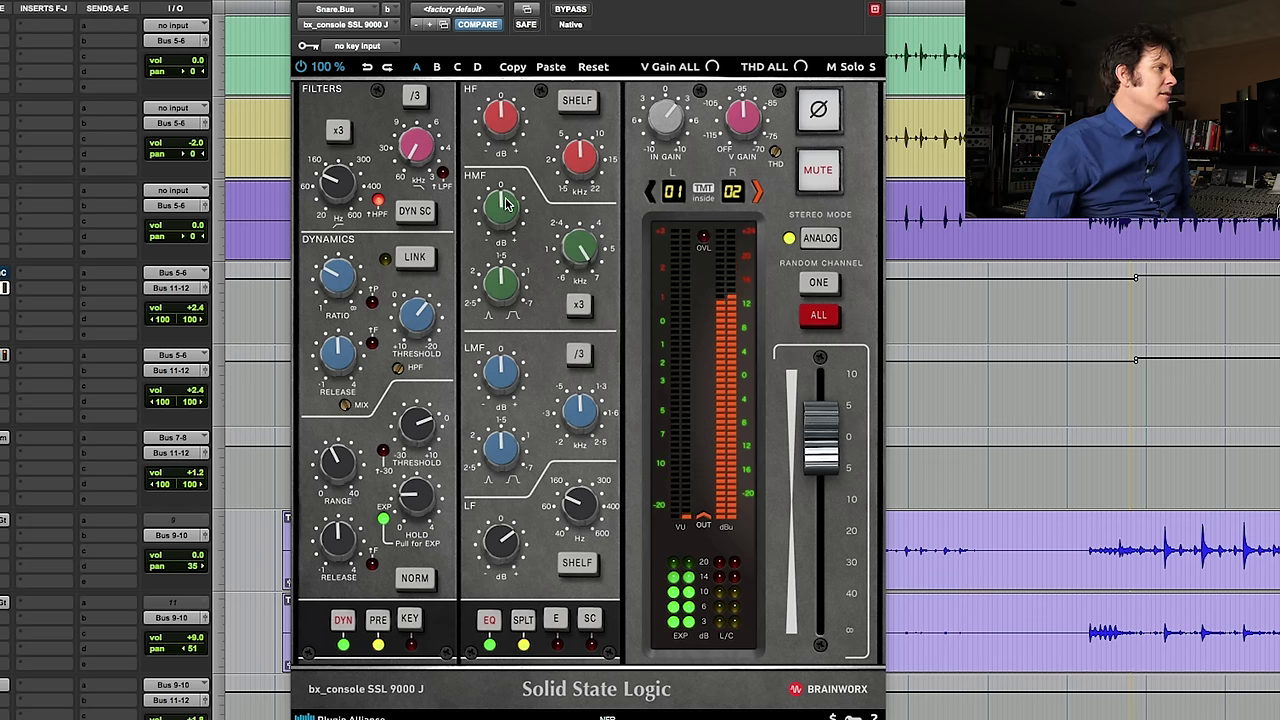
{"action": "left_click_drag", "start_coordinate": [507, 203], "coordinate": [503, 197]}
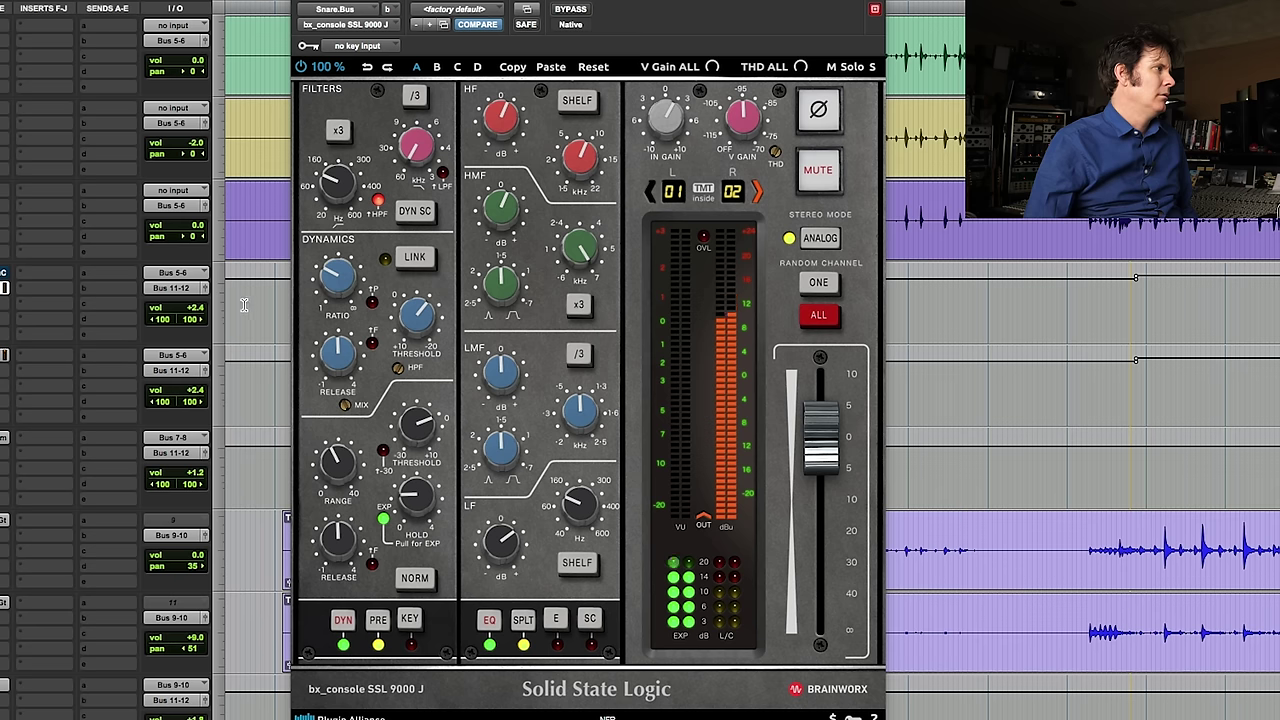
Step: Raise the plugin's output fader to about +3 dB, check against bypass, and ease back the HF and HMF boosts
{"action": "left_click_drag", "start_coordinate": [821, 436], "coordinate": [828, 422]}
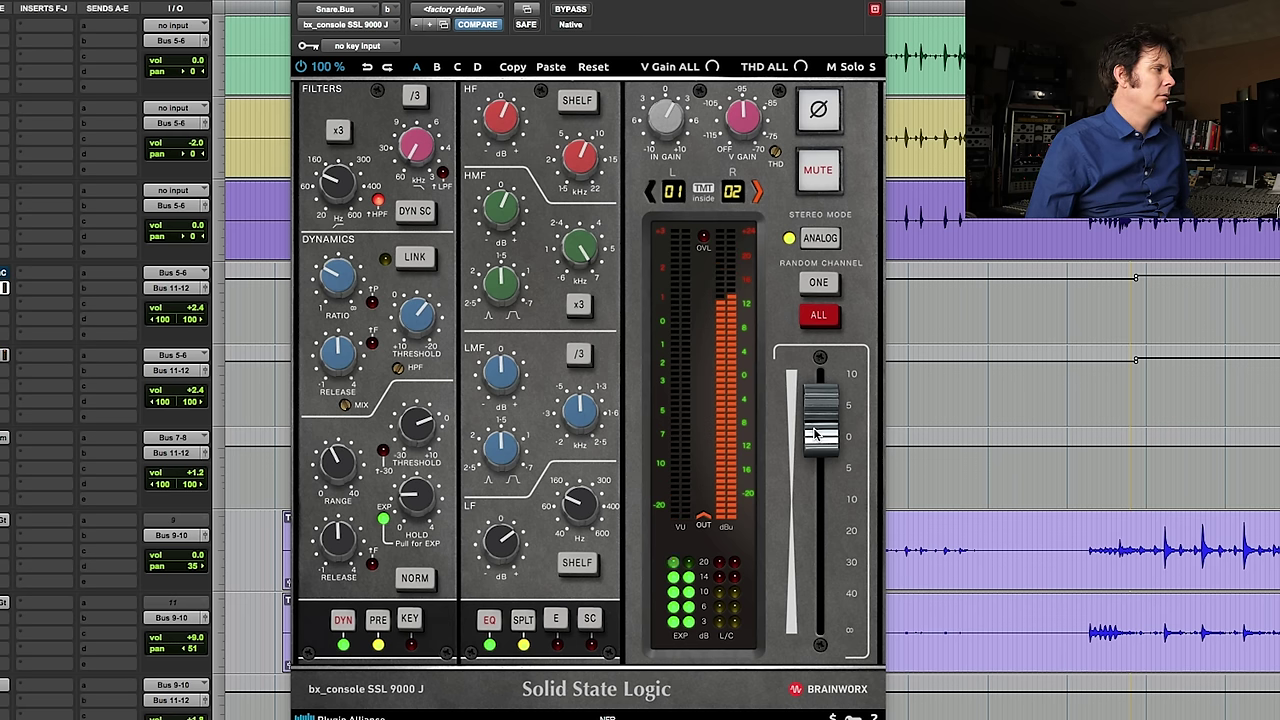
{"action": "left_click", "coordinate": [567, 9]}
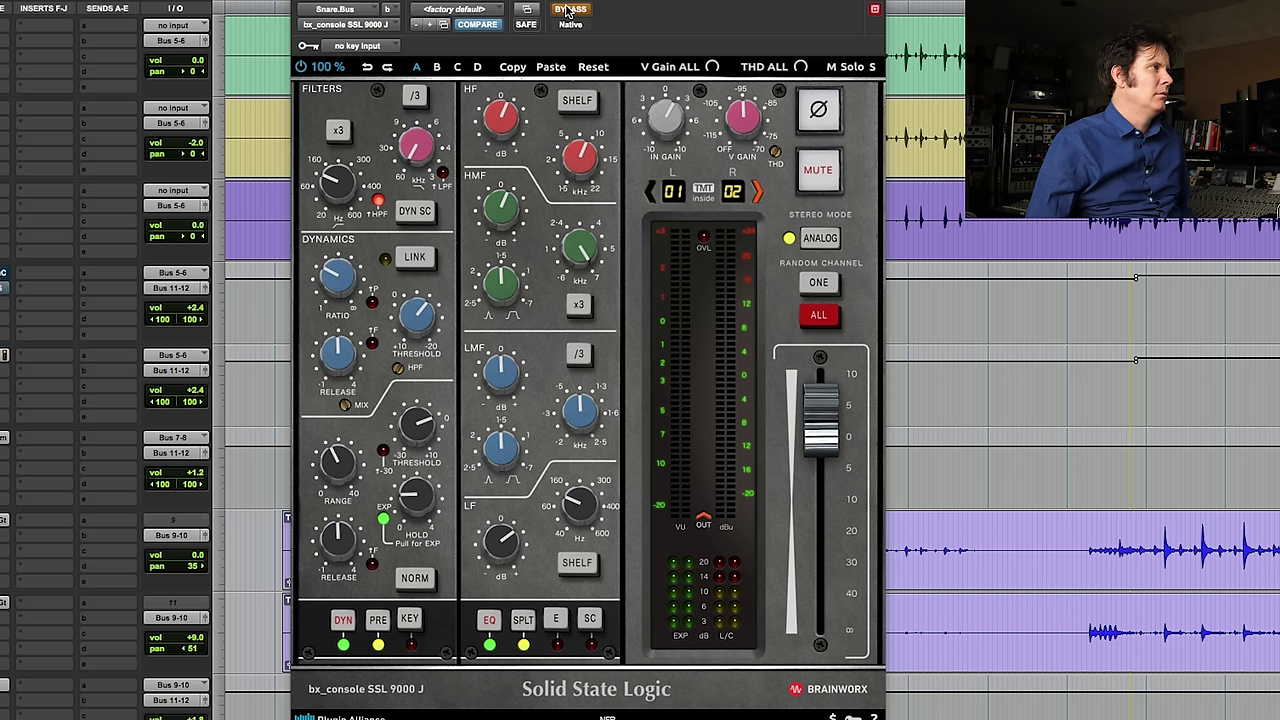
{"action": "left_click", "coordinate": [567, 9]}
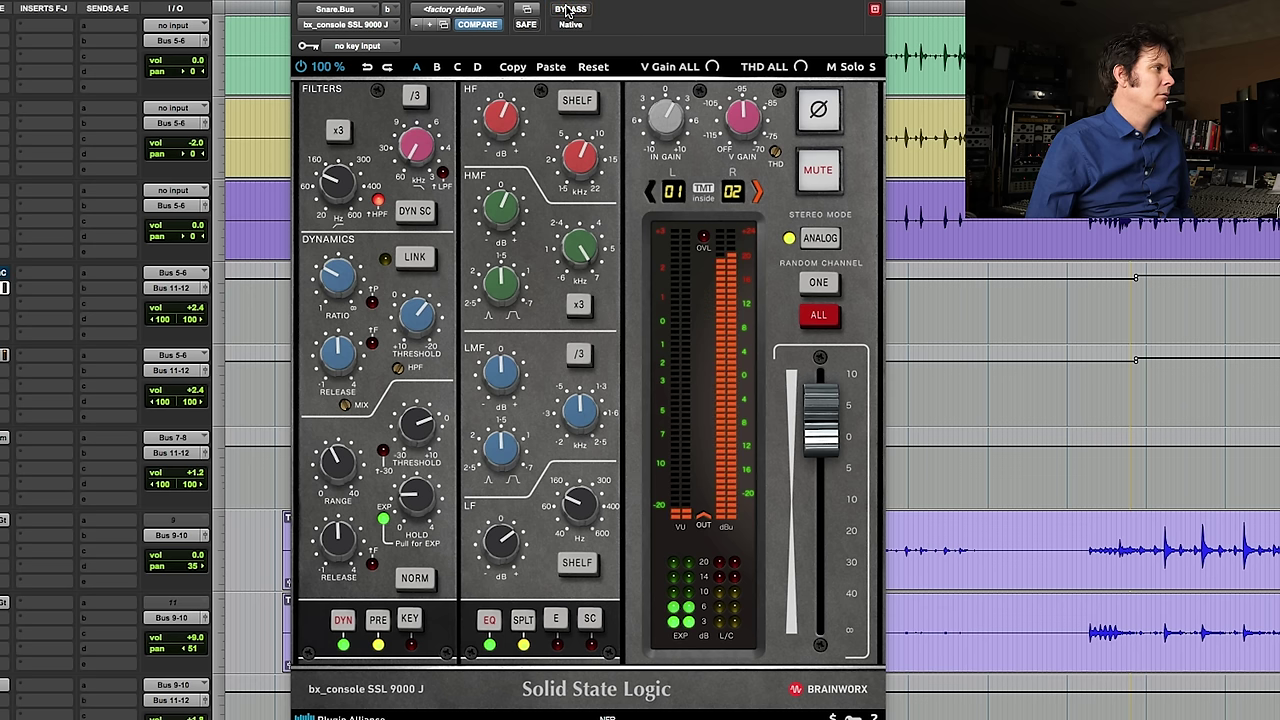
{"action": "mouse_move", "coordinate": [500, 122]}
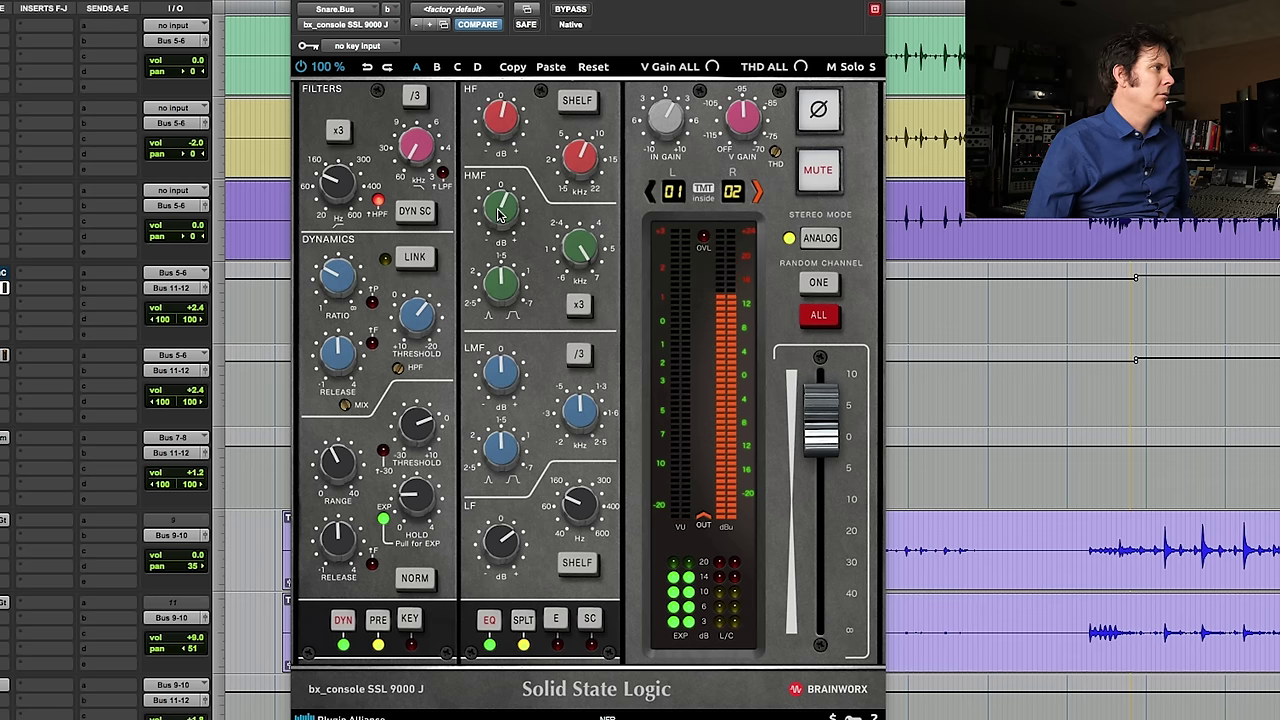
{"action": "mouse_move", "coordinate": [500, 218]}
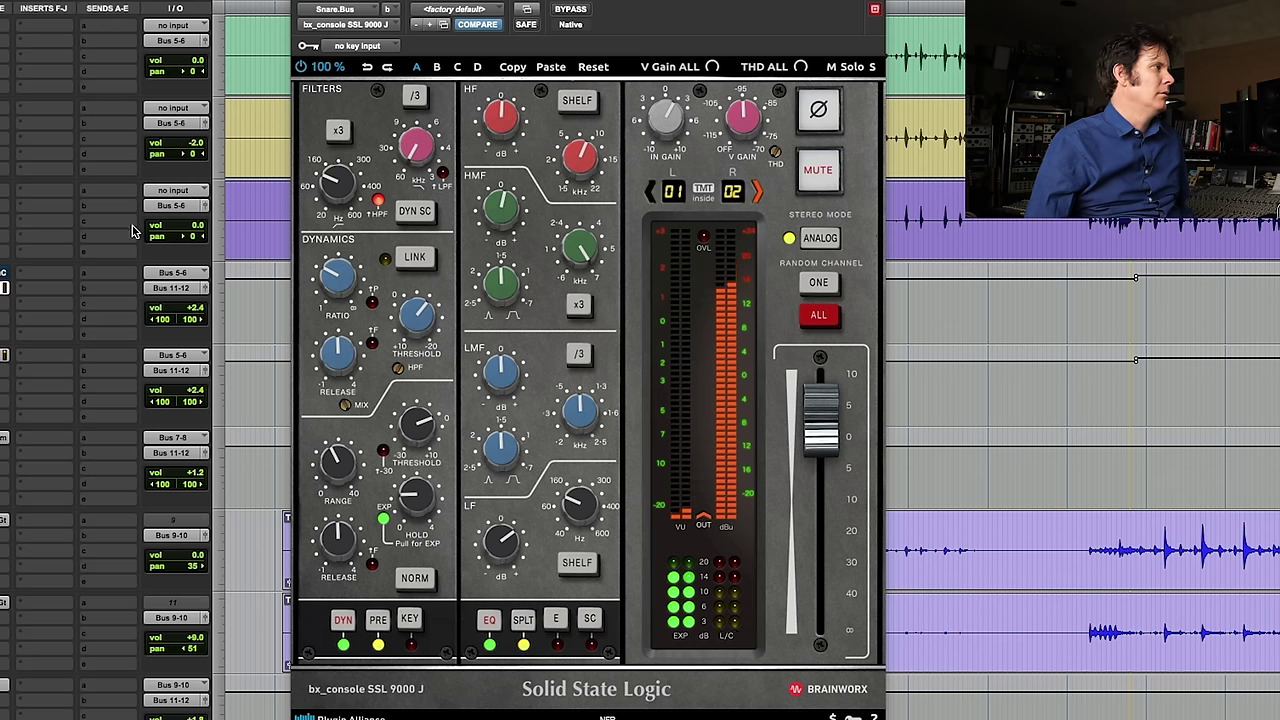
Step: Lower the 22_SnareBotom track volume to -2.0 and audition TMT channels 09 and 10 against bypass
{"action": "left_click", "coordinate": [195, 230]}
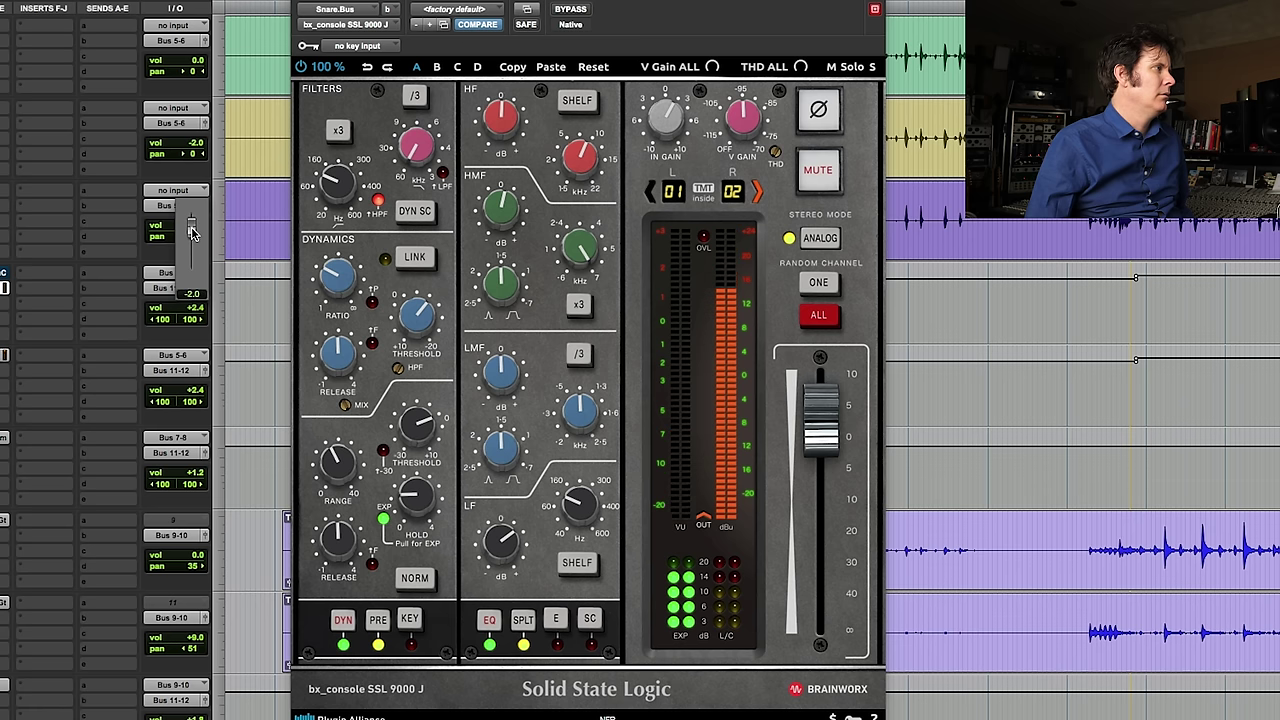
{"action": "left_click", "coordinate": [572, 10]}
{"action": "left_click", "coordinate": [572, 10]}
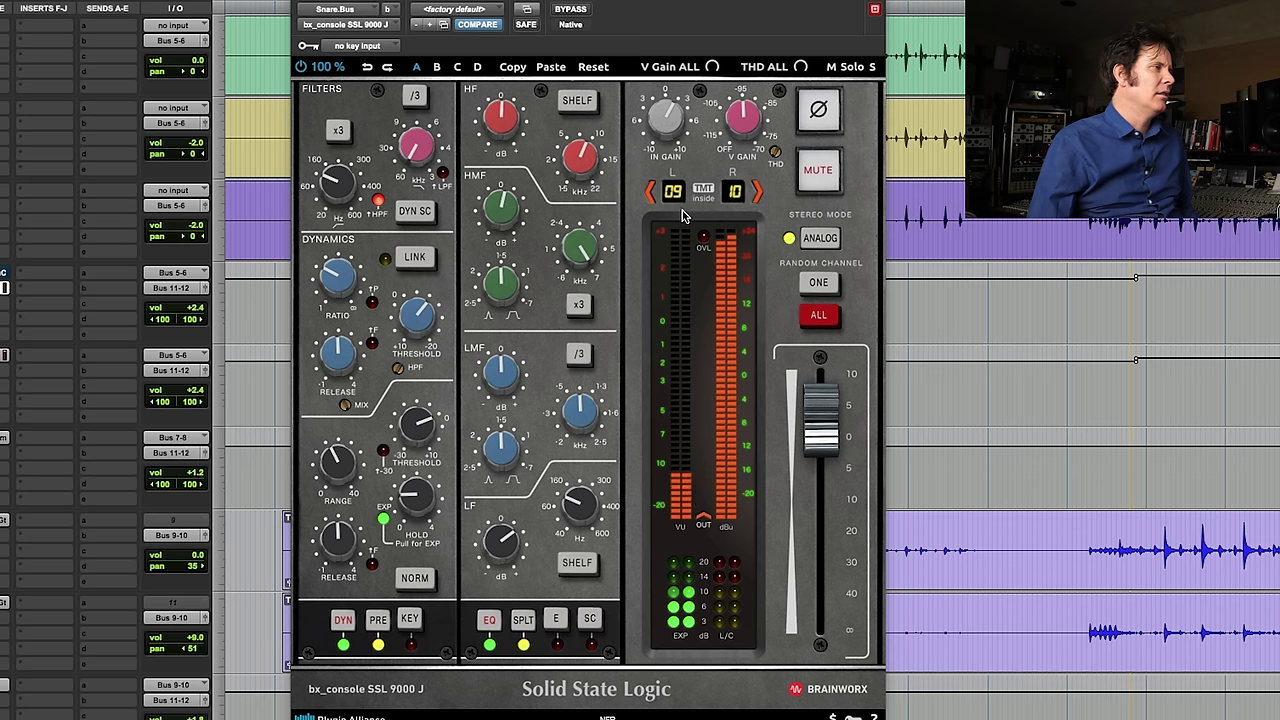
Step: Lower the plugin's V Gain, audition the Analog stereo mode, and compare the snare bus with bypass
{"action": "mouse_move", "coordinate": [738, 145]}
{"action": "mouse_move", "coordinate": [785, 165]}
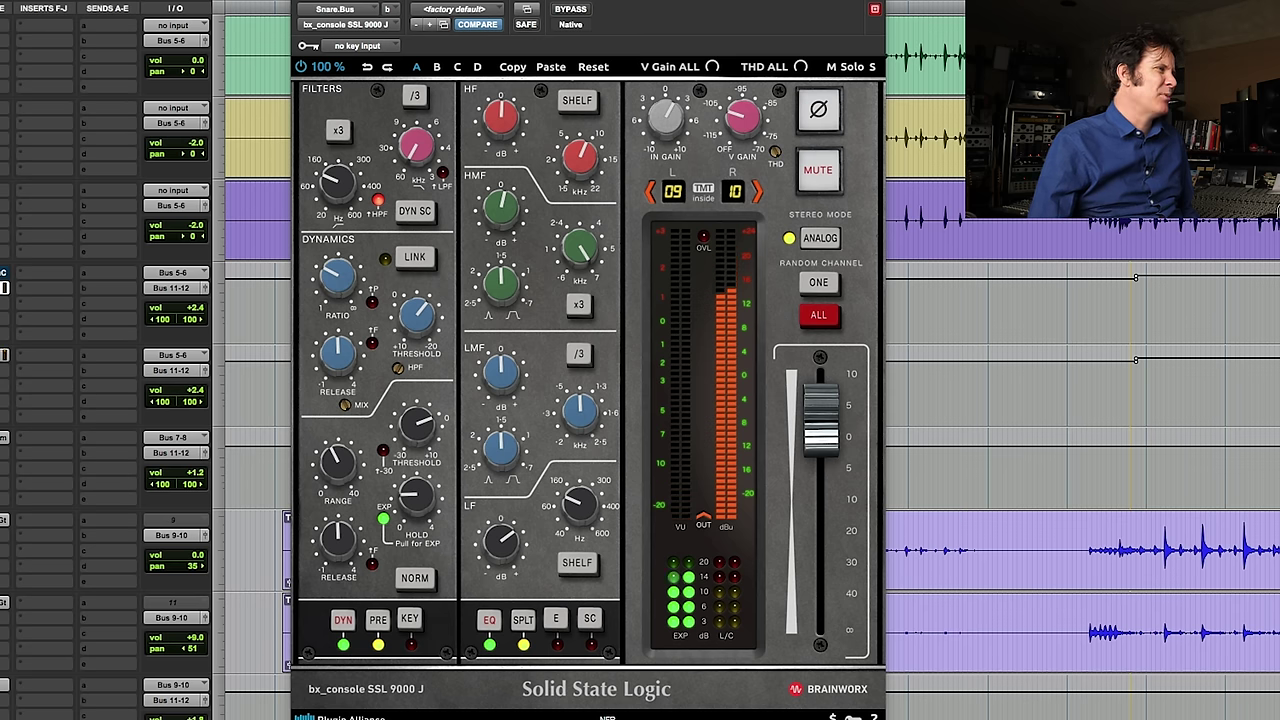
{"action": "left_click", "coordinate": [824, 239]}
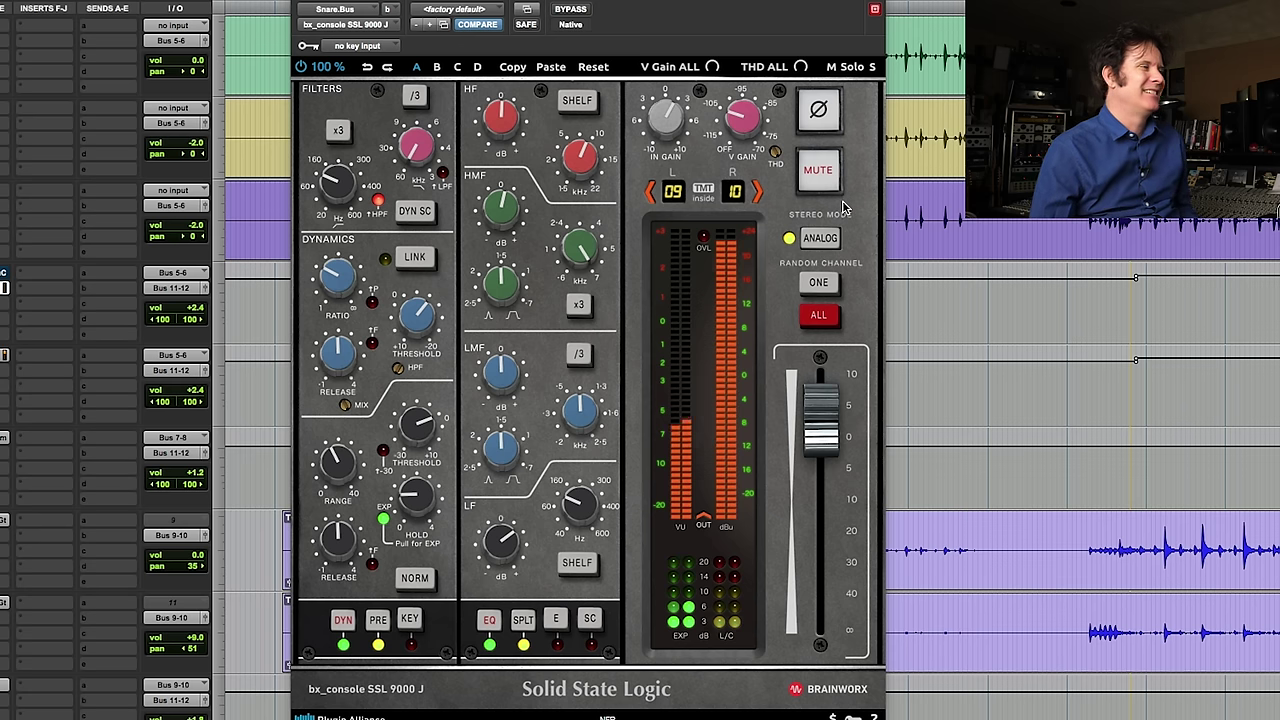
{"action": "left_click", "coordinate": [571, 10]}
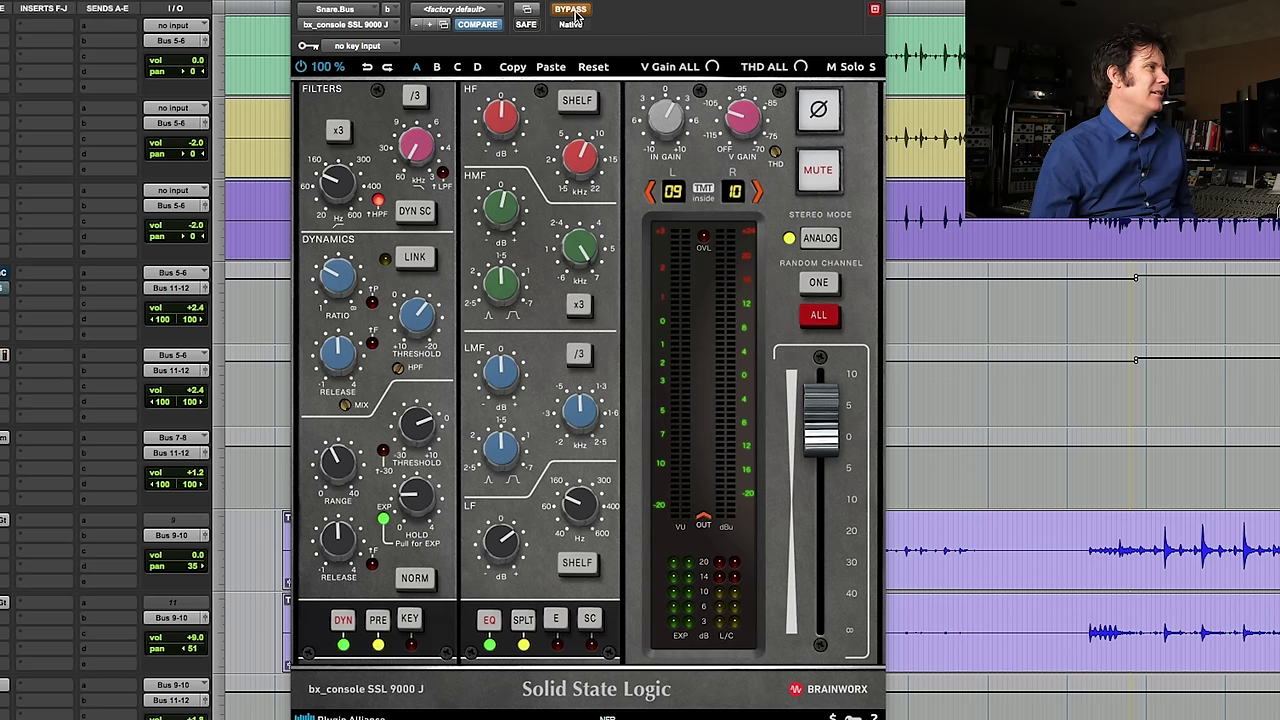
{"action": "left_click", "coordinate": [571, 10]}
Step: Add the percussion and bass tracks to the soloed drums, and clear the solos to hear the full mix
{"action": "scroll", "coordinate": [1080, 450], "scroll_direction": "down", "scroll_amount": 1}
{"action": "scroll", "coordinate": [1080, 450], "scroll_direction": "down", "scroll_amount": 3}
{"action": "scroll", "coordinate": [1080, 450], "scroll_direction": "down", "scroll_amount": 3}
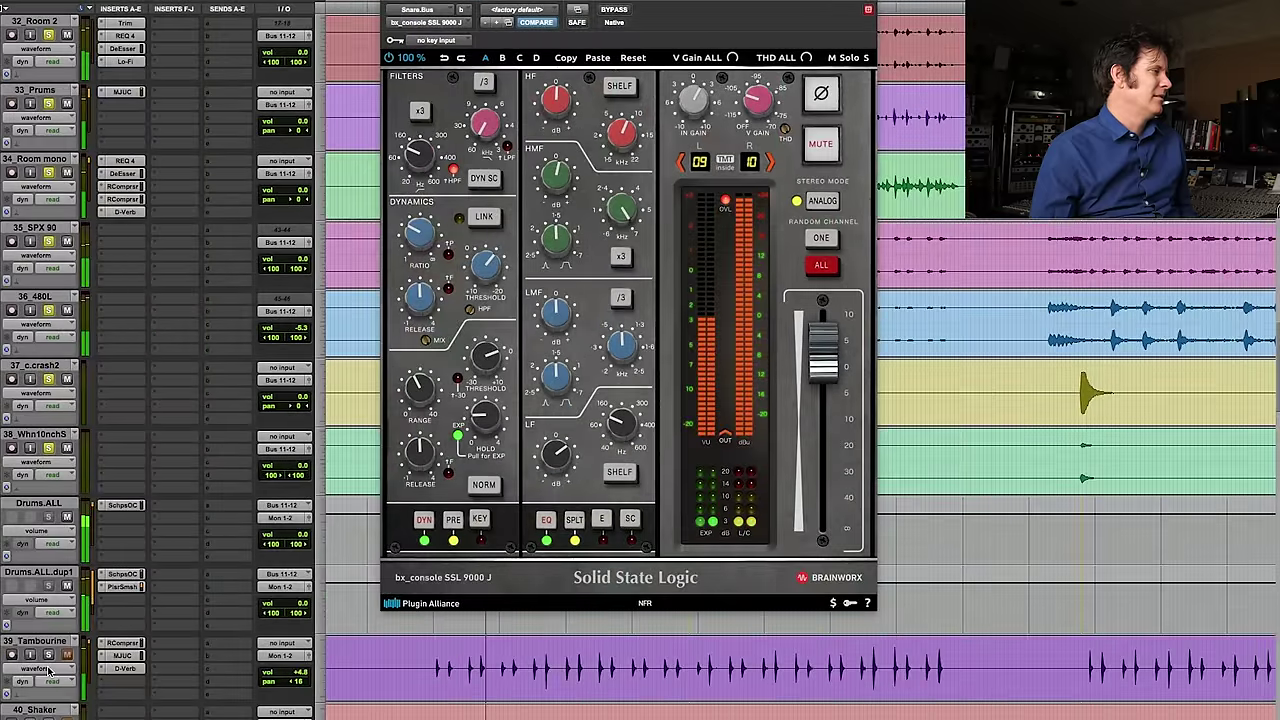
{"action": "scroll", "coordinate": [70, 652], "scroll_direction": "down", "scroll_amount": 4}
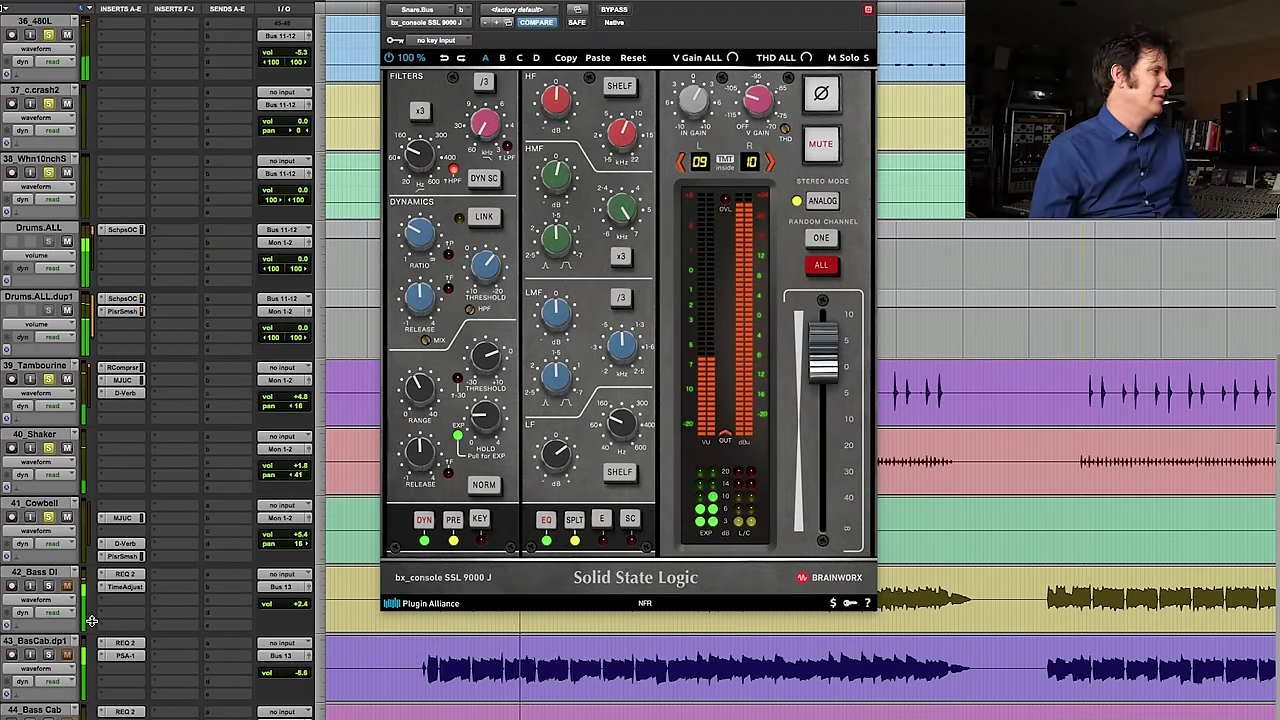
{"action": "scroll", "coordinate": [60, 620], "scroll_direction": "down", "scroll_amount": 5}
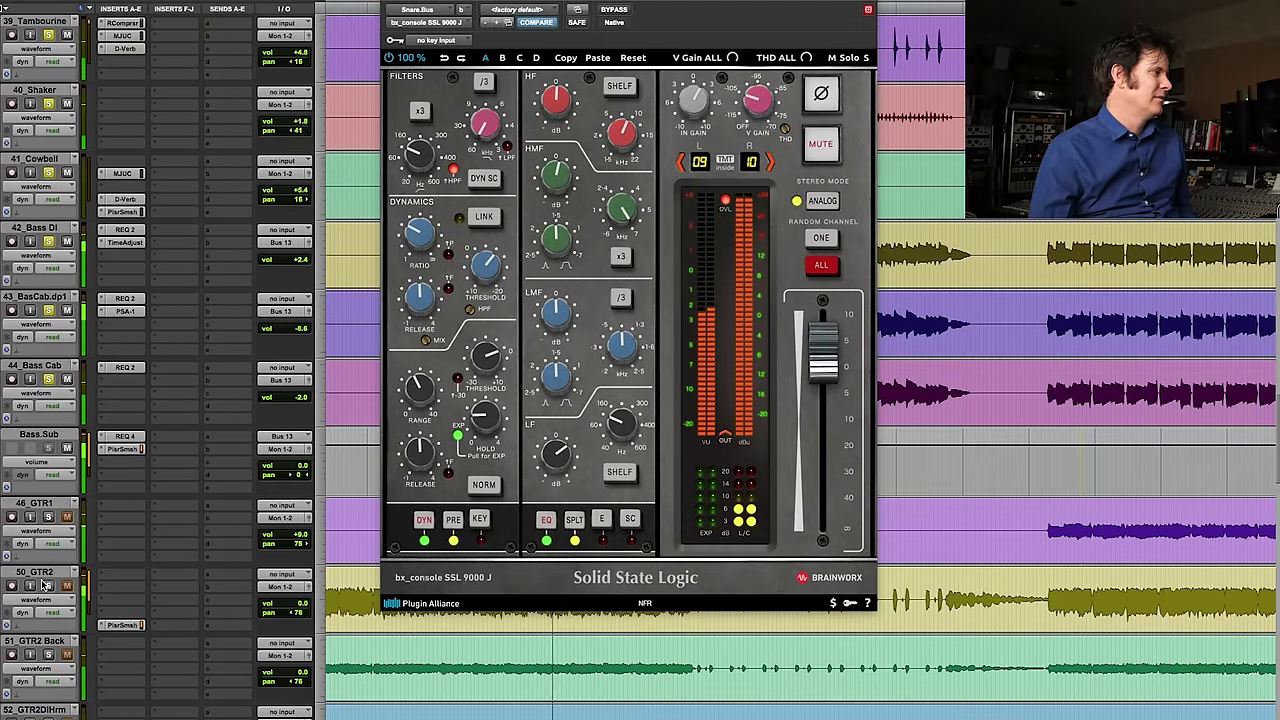
{"action": "scroll", "coordinate": [55, 585], "scroll_direction": "down", "scroll_amount": 3}
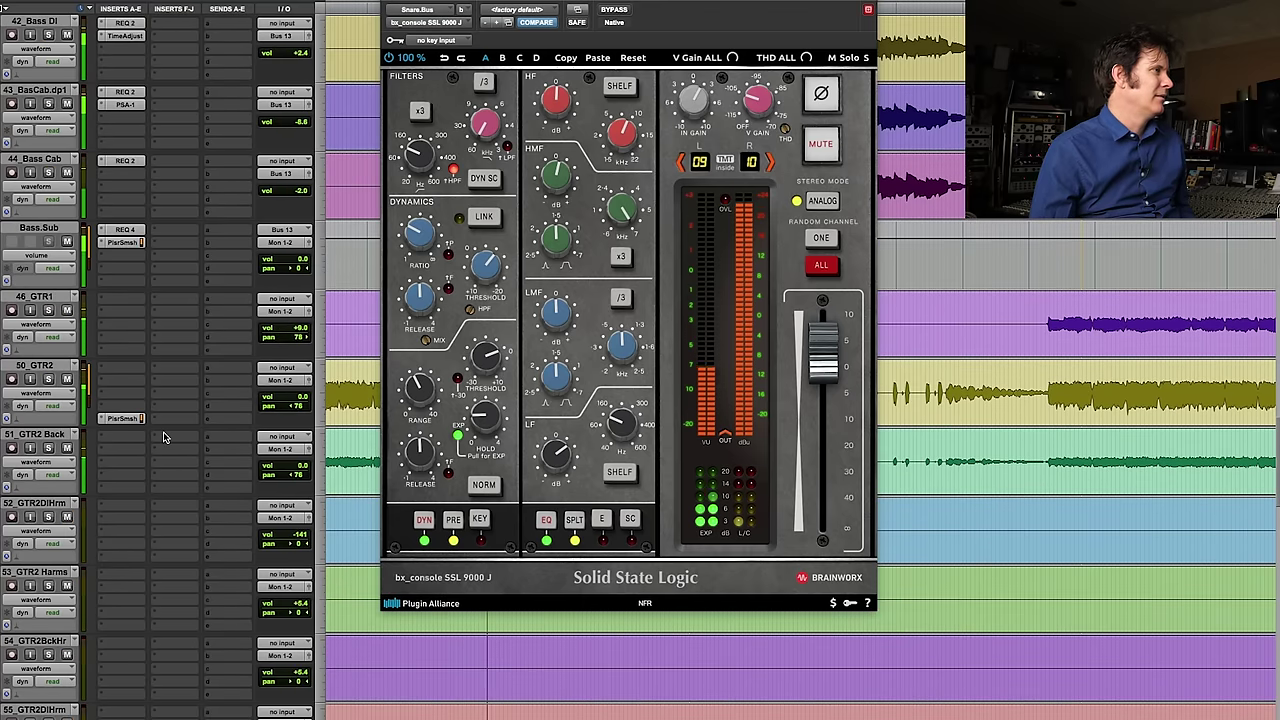
Step: With the full mix playing, lower the snare bus plugin's output fader to about -4 dB
{"action": "scroll", "coordinate": [164, 433], "scroll_direction": "up", "scroll_amount": 3}
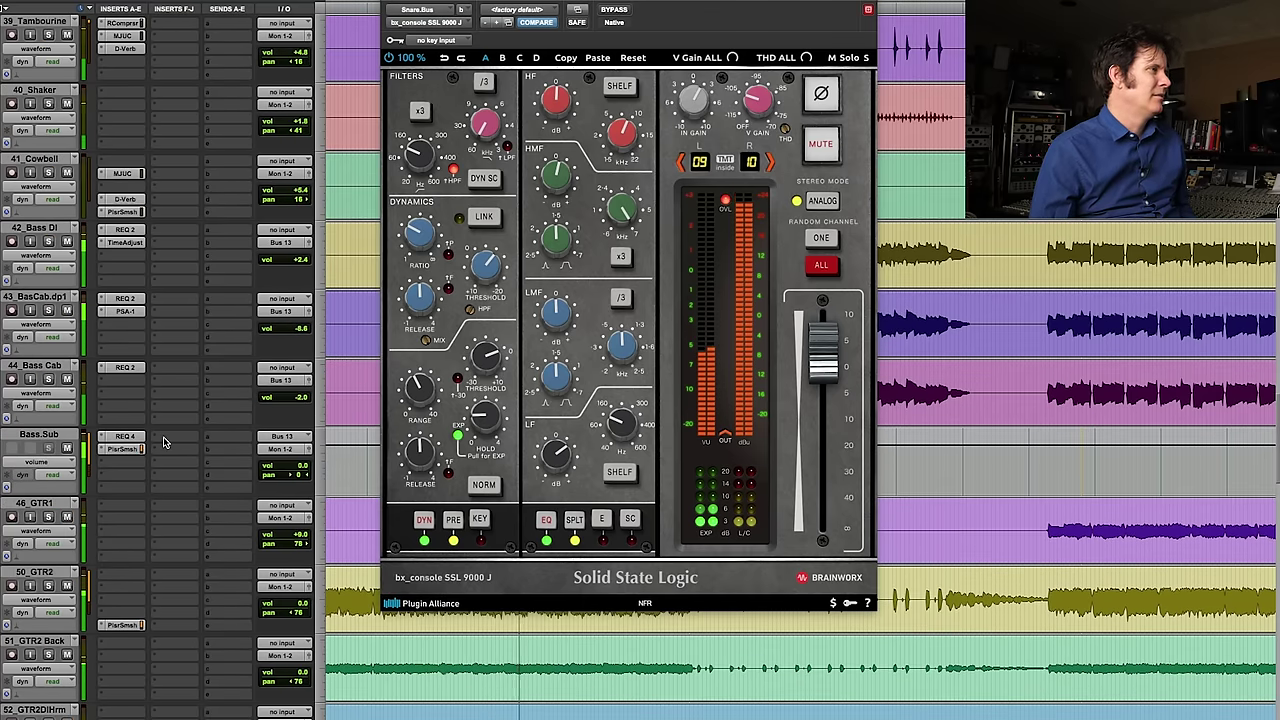
{"action": "scroll", "coordinate": [164, 437], "scroll_direction": "up", "scroll_amount": 5}
{"action": "scroll", "coordinate": [164, 443], "scroll_direction": "up", "scroll_amount": 2}
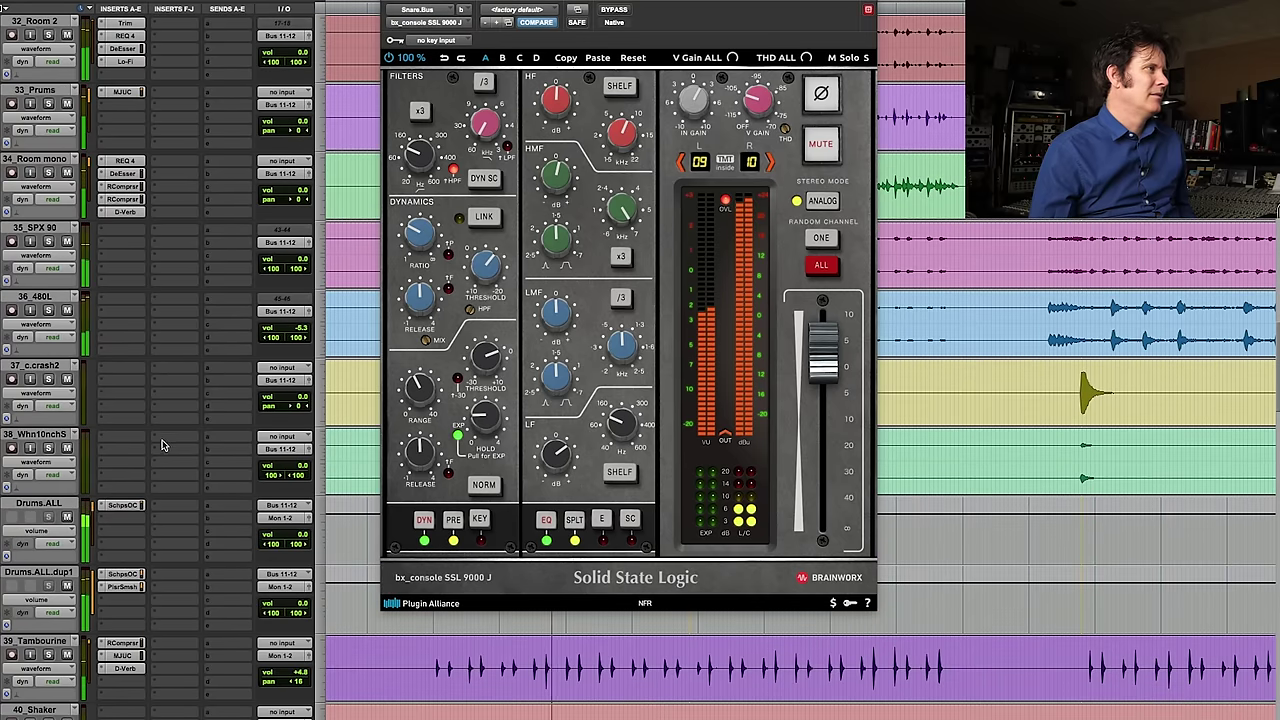
{"action": "left_click_drag", "start_coordinate": [829, 348], "coordinate": [828, 385]}
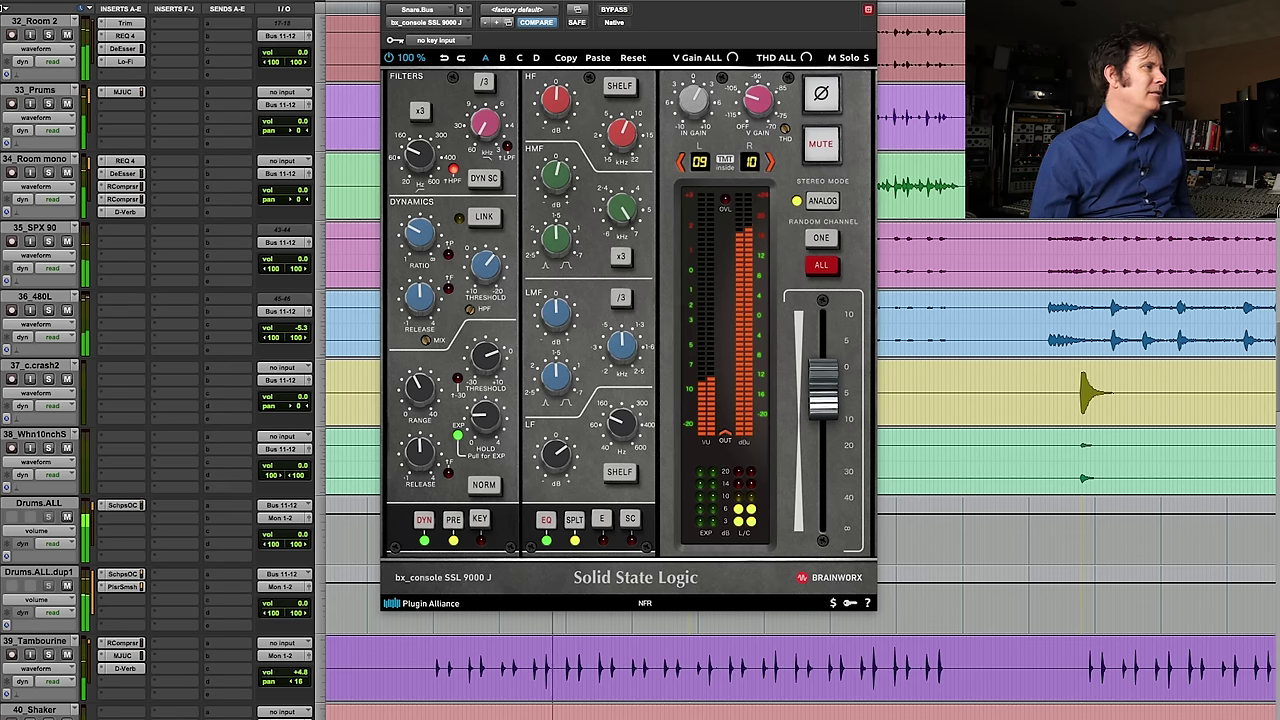
Step: Move the plugin window away from the track list and play the selected 20_Snare Top passage again
{"action": "scroll", "coordinate": [990, 240], "scroll_direction": "up", "scroll_amount": 6}
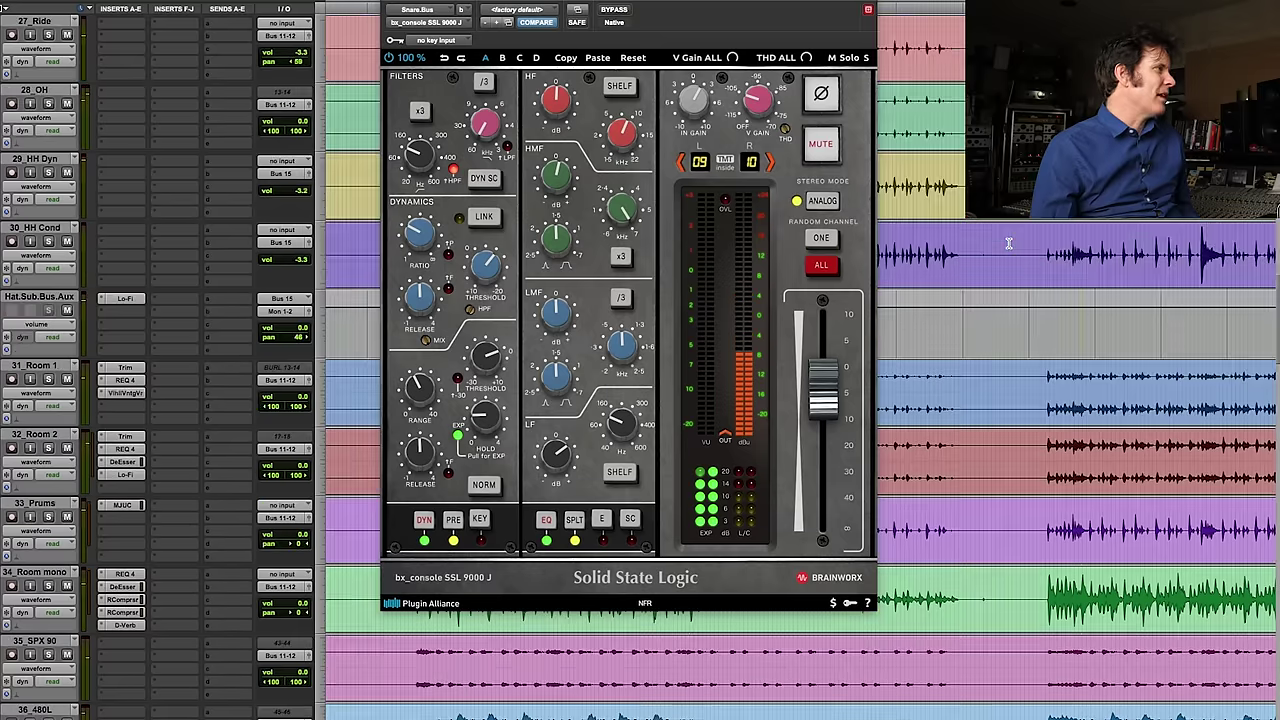
{"action": "left_click_drag", "start_coordinate": [720, 30], "coordinate": [934, 0]}
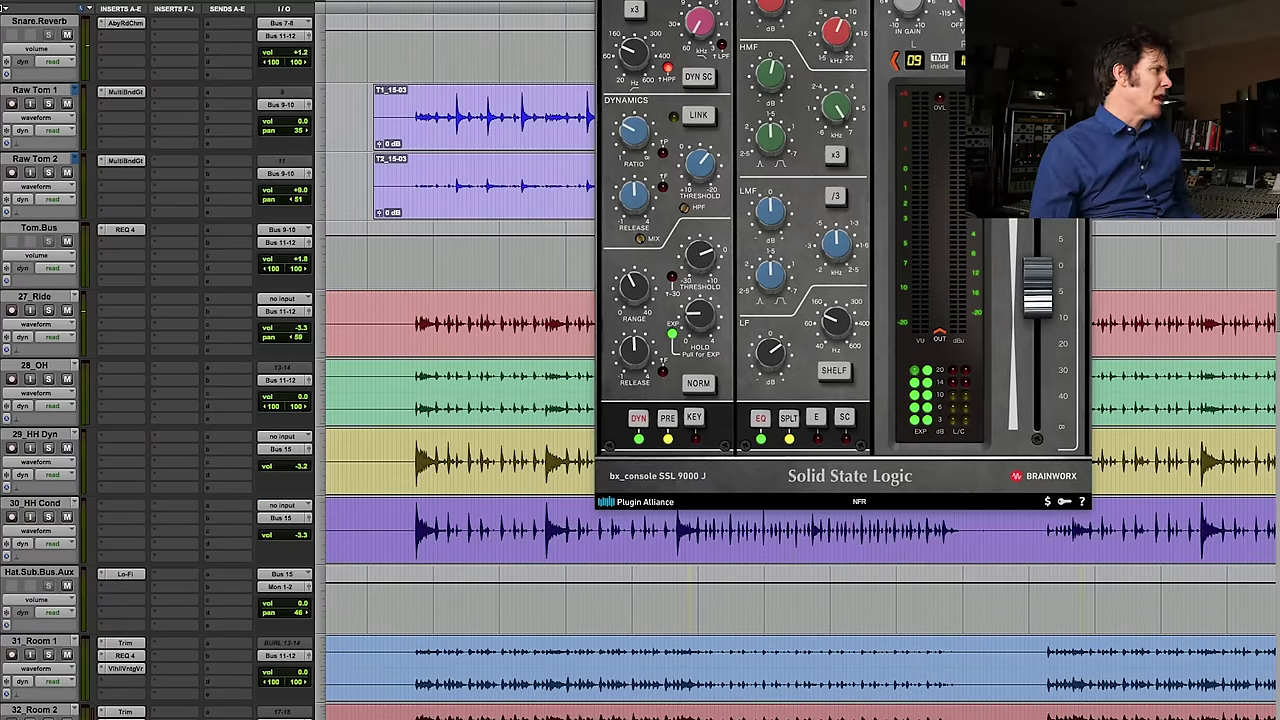
{"action": "scroll", "coordinate": [568, 345], "scroll_direction": "up", "scroll_amount": 5}
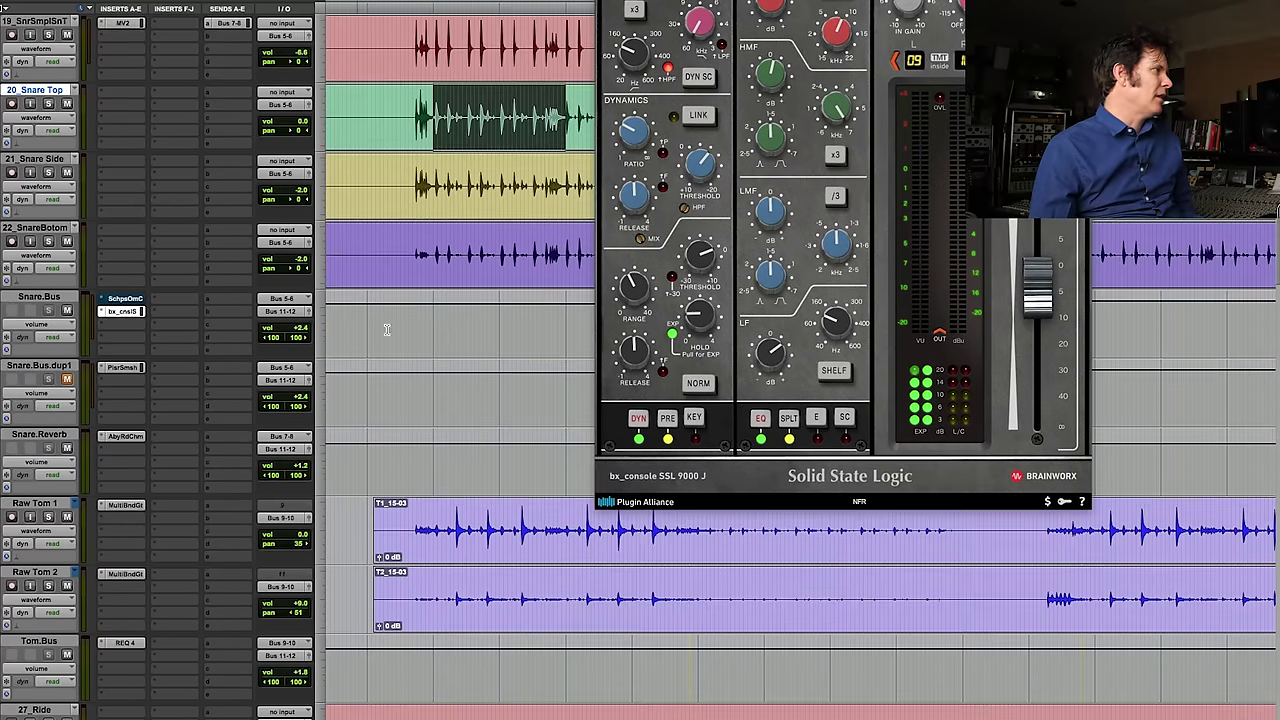
{"action": "left_click_drag", "start_coordinate": [299, 328], "coordinate": [299, 328]}
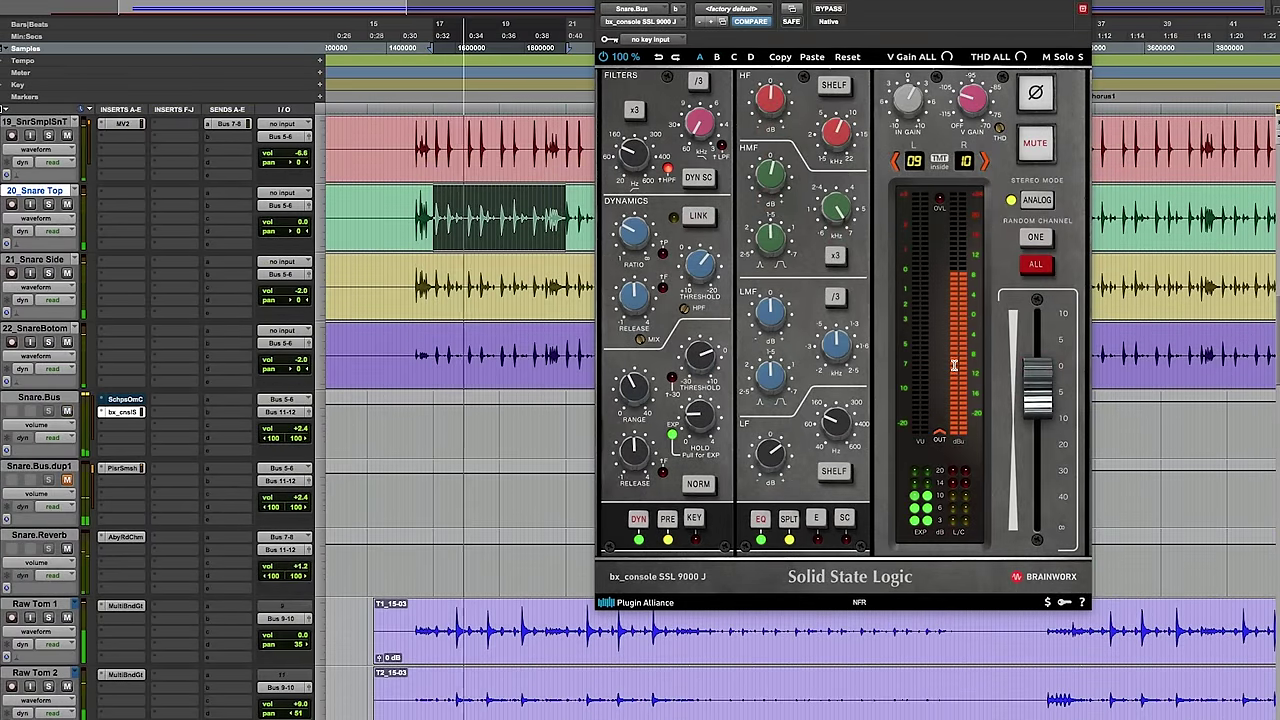
Step: Zoom in horizontally on the snare passage and reposition the plugin window so all its controls are reachable
{"action": "key", "text": "ctrl+bracketright"}
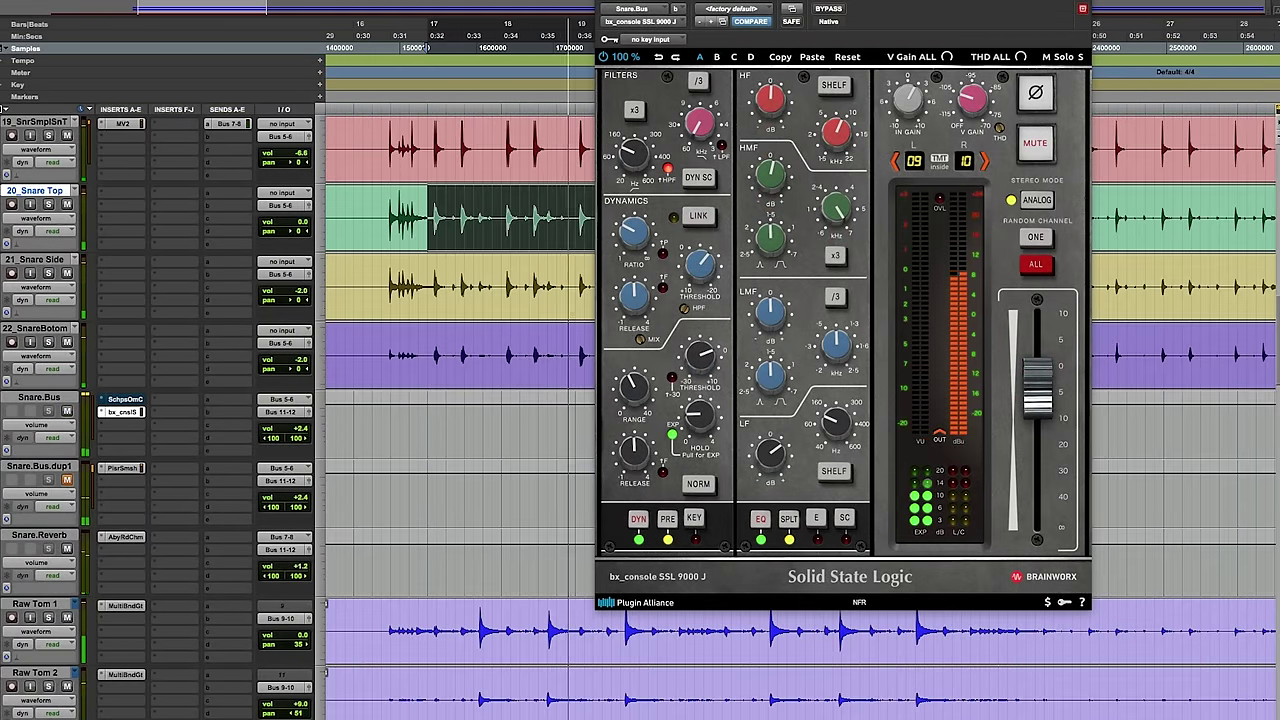
{"action": "left_click_drag", "start_coordinate": [700, 1], "coordinate": [760, 372]}
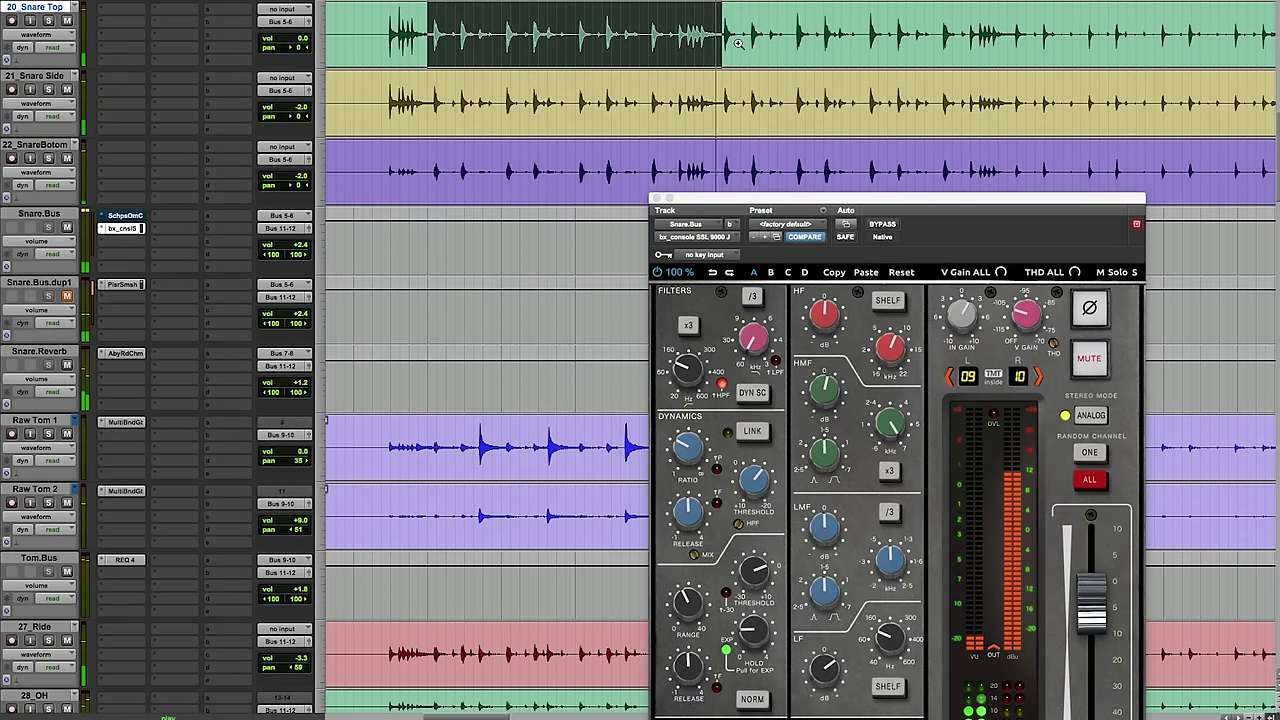
{"action": "left_click_drag", "start_coordinate": [790, 203], "coordinate": [736, 0]}
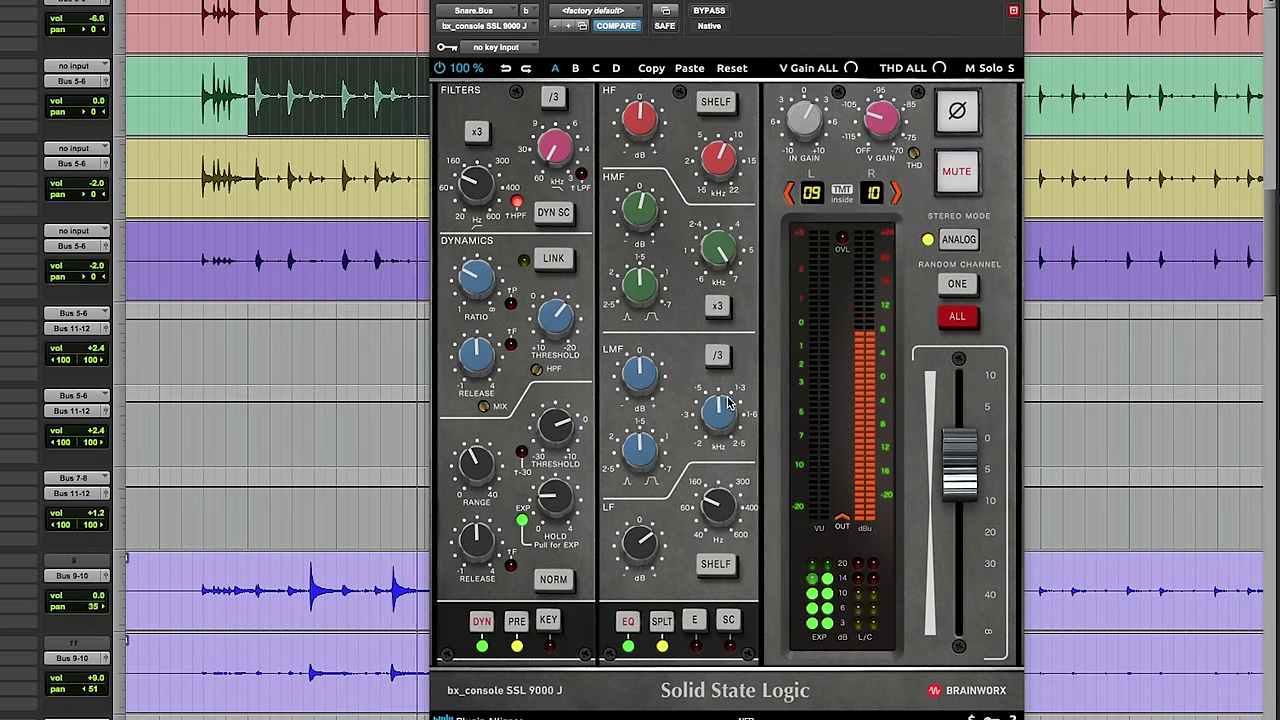
Step: Raise the snare bus LMF frequency to about 1.3 kHz and boost the band's gain
{"action": "left_click_drag", "start_coordinate": [718, 412], "coordinate": [727, 396]}
{"action": "mouse_move", "coordinate": [638, 375]}
{"action": "left_mouse_down"}
{"action": "mouse_move", "coordinate": [648, 342]}
{"action": "mouse_move", "coordinate": [645, 360]}
{"action": "left_mouse_up"}
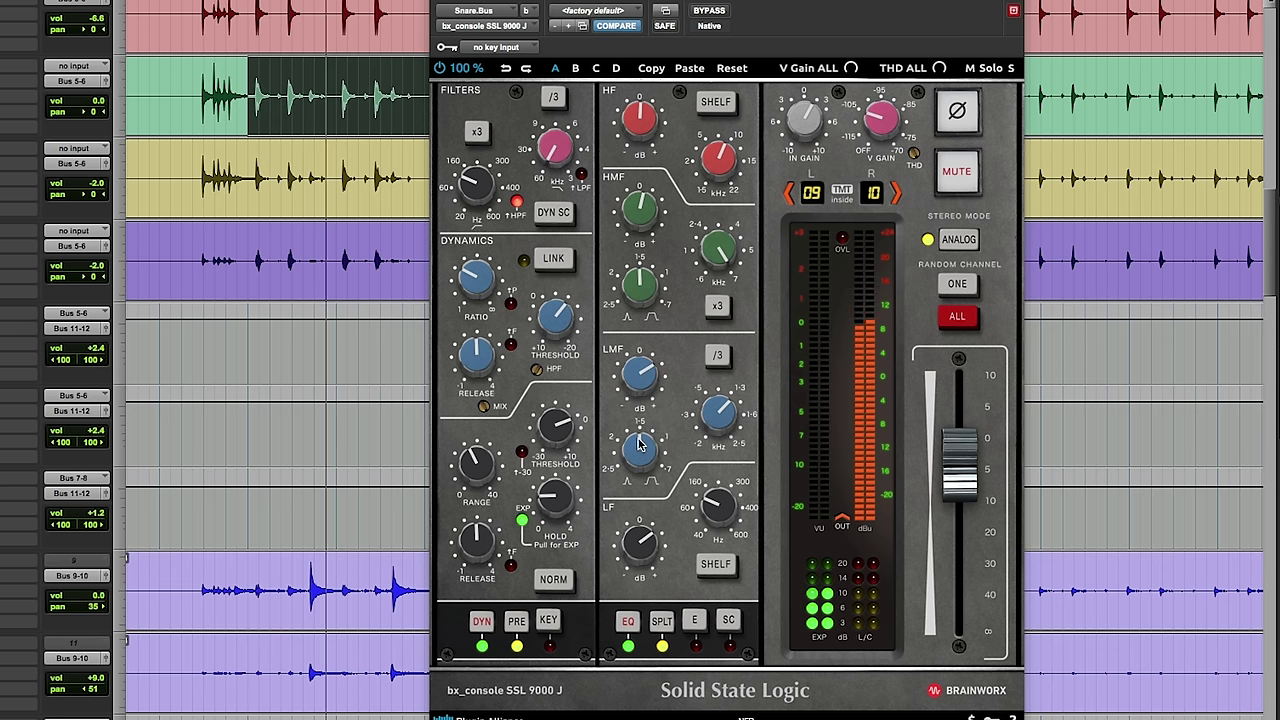
Step: Compare the playing snare passage with the snare bus plugin bypassed and active
{"action": "left_click", "coordinate": [710, 11]}
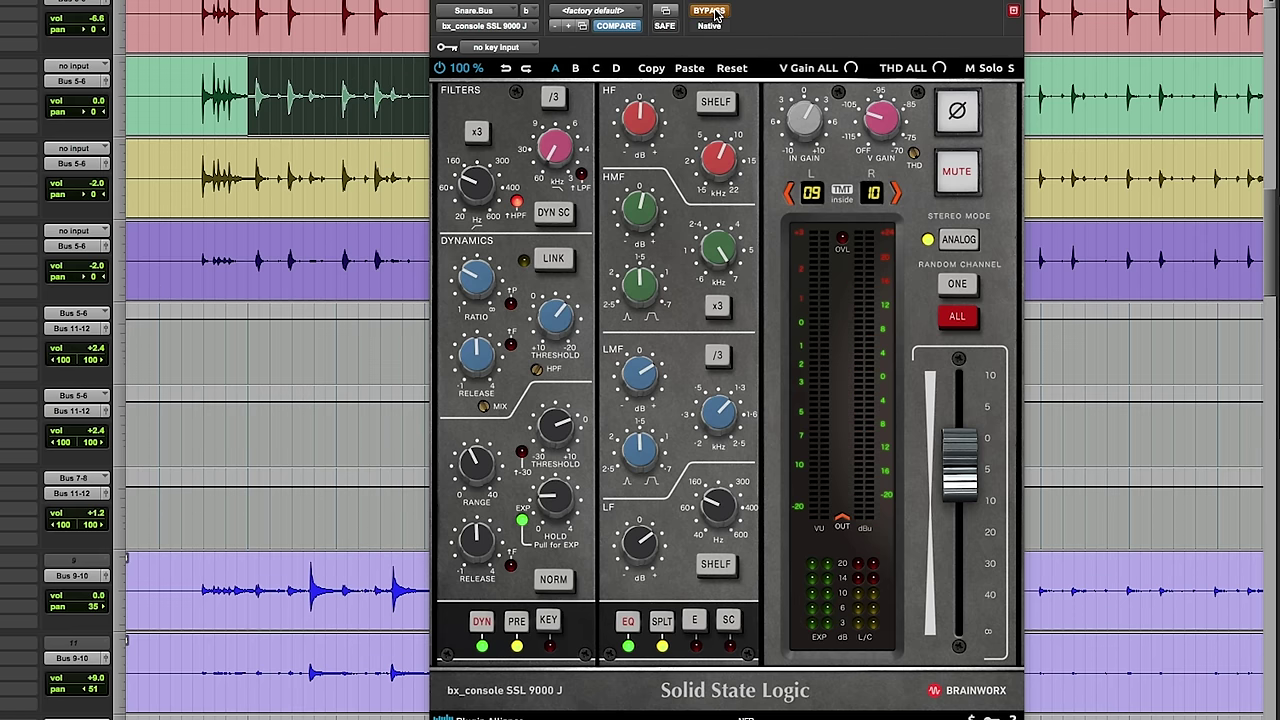
{"action": "left_click", "coordinate": [716, 13]}
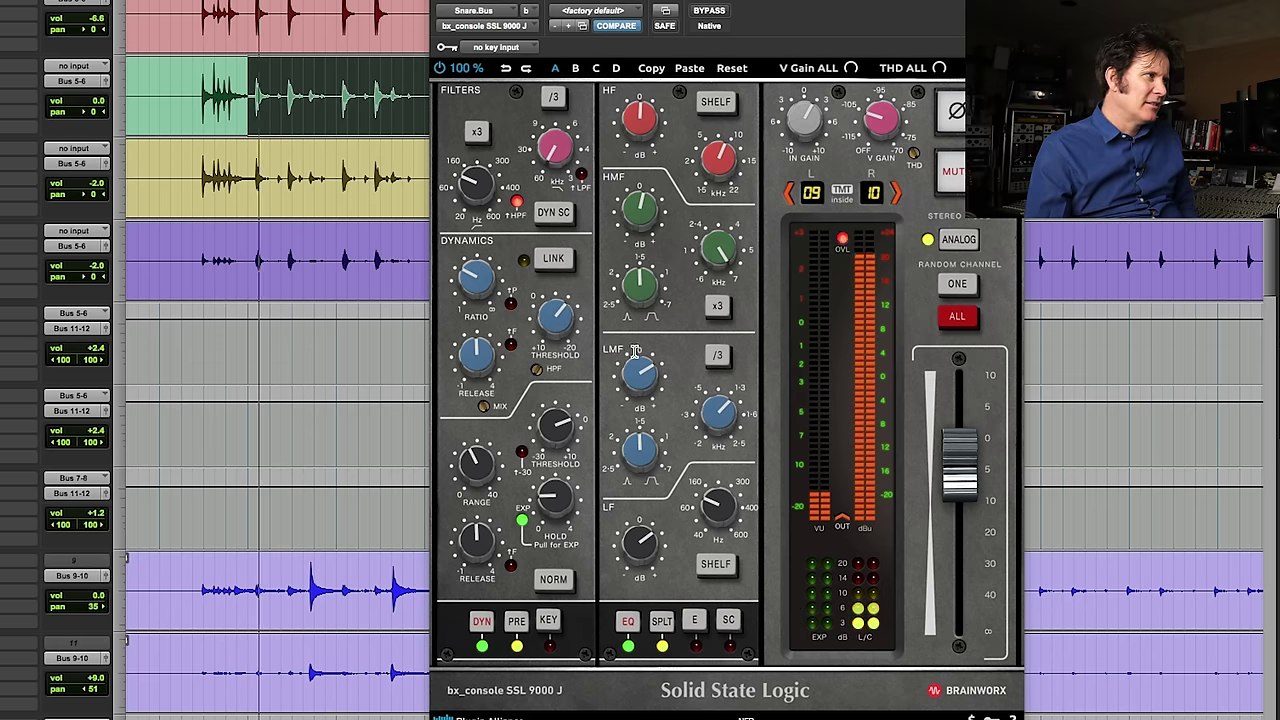
Step: Retune the snare bus LMF band with a lower frequency, narrower Q and moderate boost, and check it against bypass
{"action": "mouse_move", "coordinate": [643, 368]}
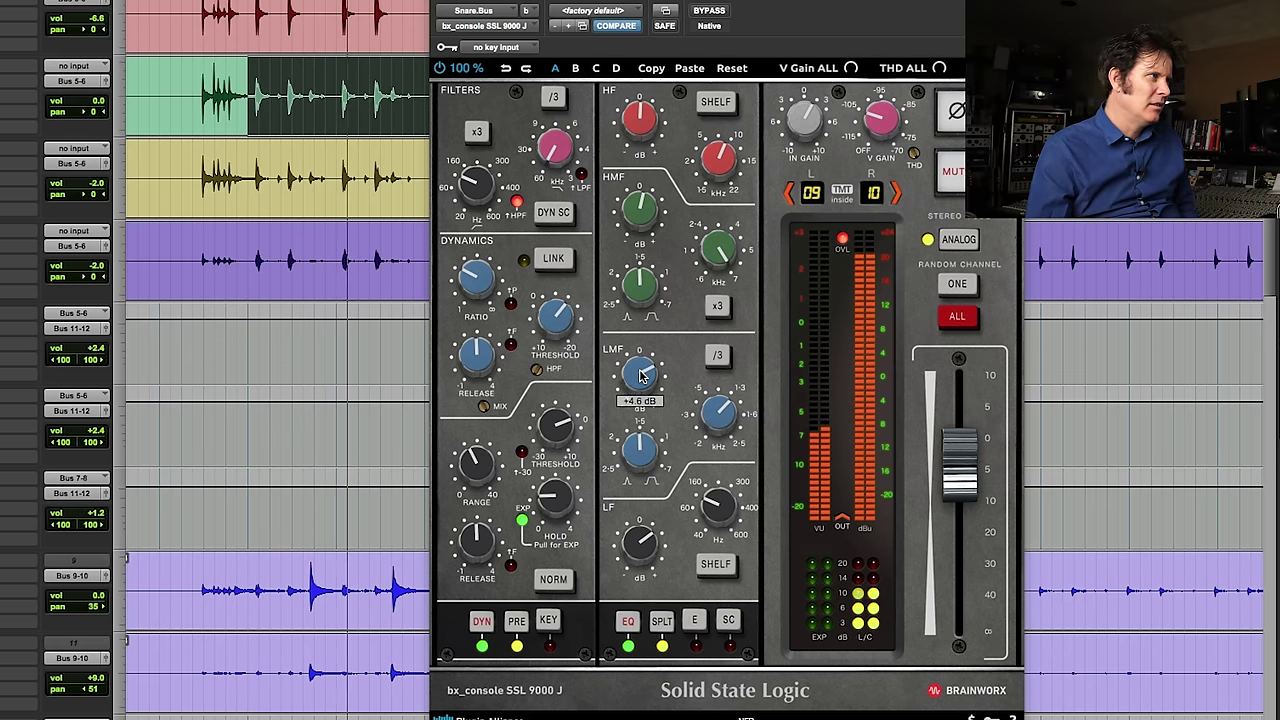
{"action": "mouse_move", "coordinate": [716, 414]}
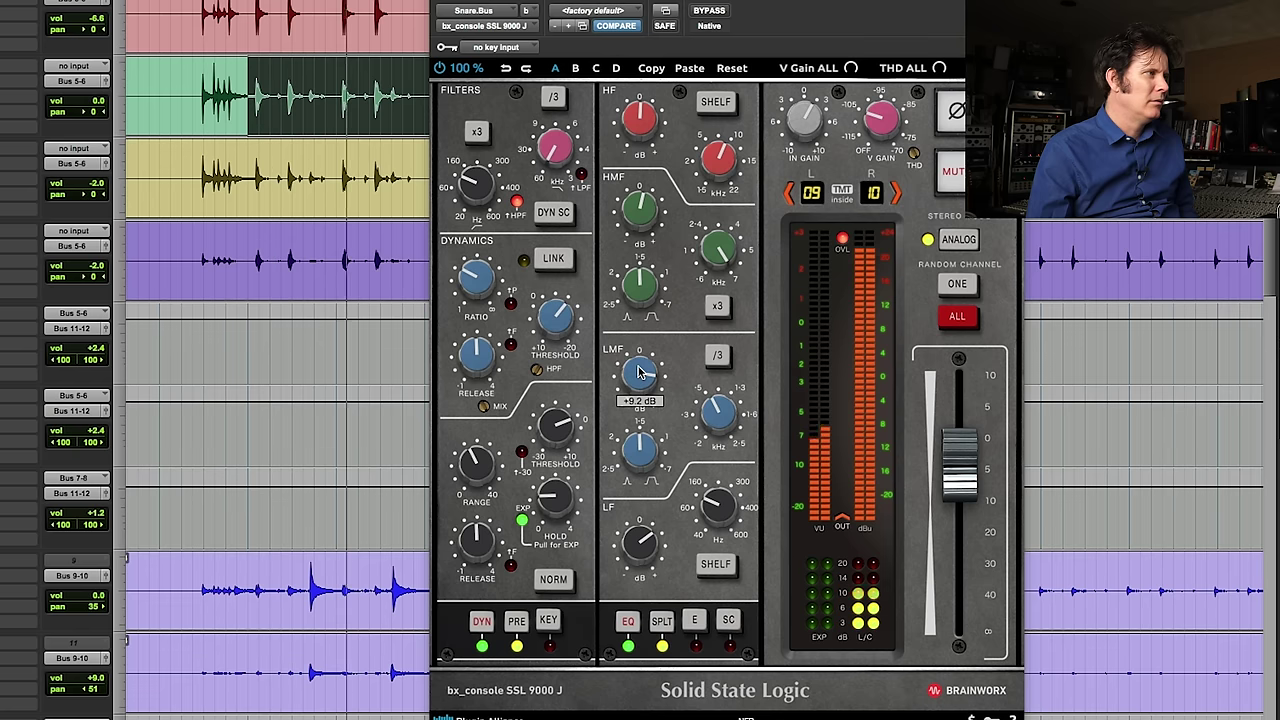
{"action": "scroll", "coordinate": [640, 376], "scroll_direction": "down", "scroll_amount": 1}
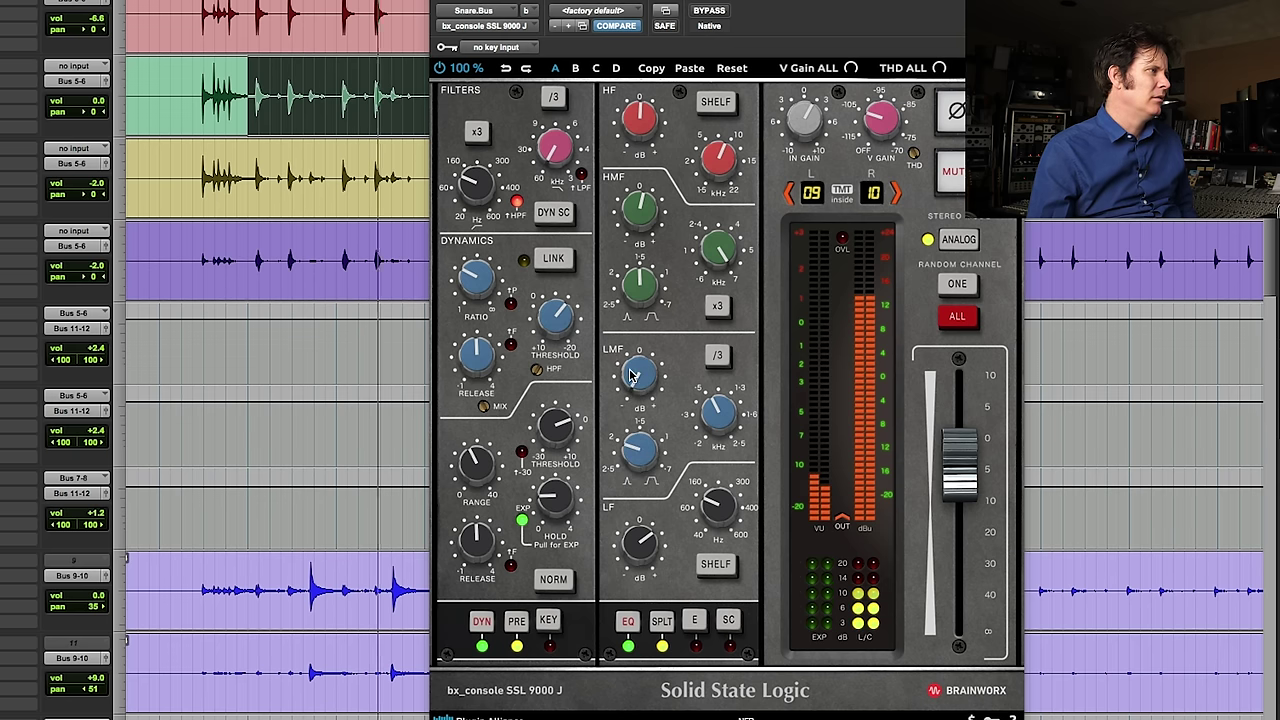
{"action": "scroll", "coordinate": [632, 349], "scroll_direction": "up", "scroll_amount": 1}
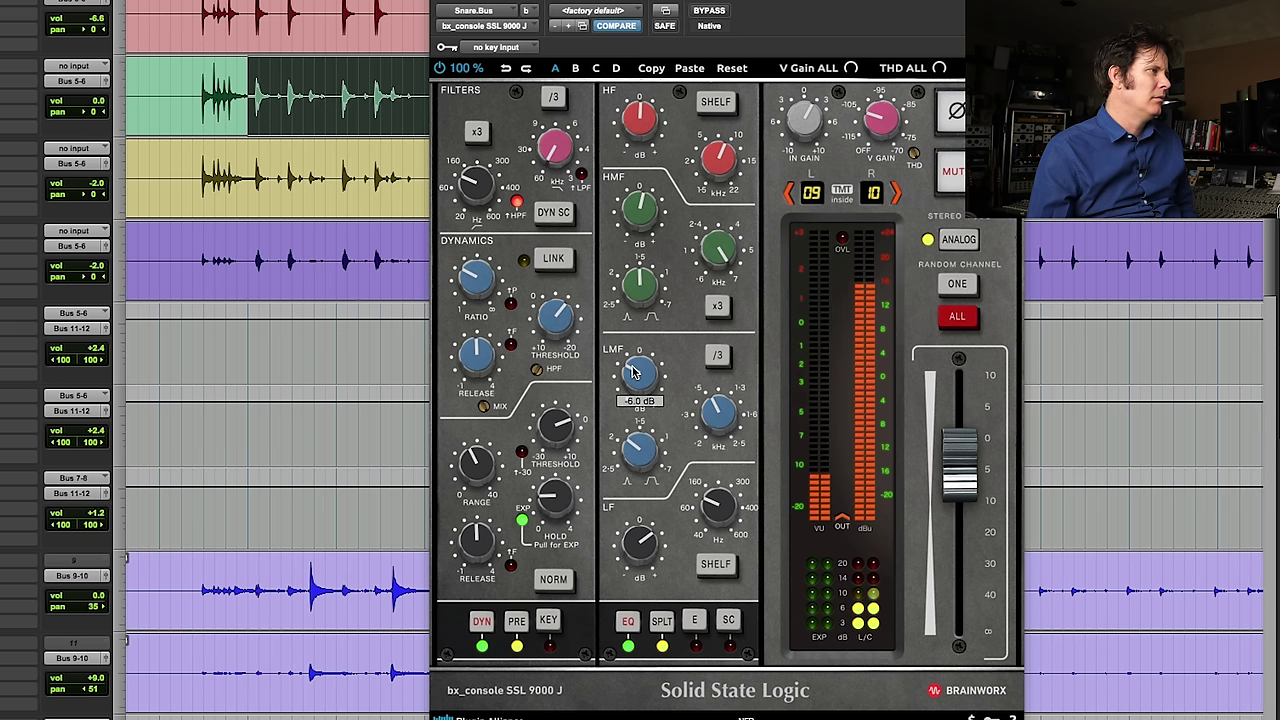
{"action": "scroll", "coordinate": [638, 352], "scroll_direction": "up", "scroll_amount": 5}
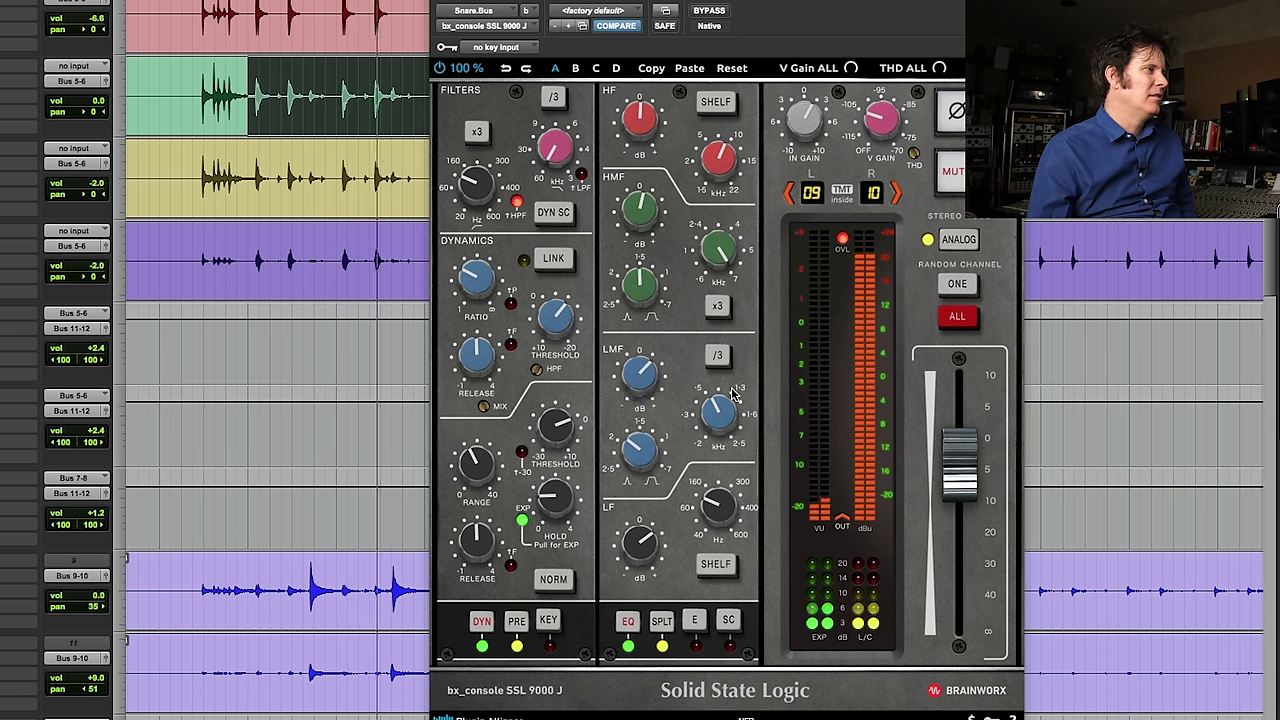
{"action": "mouse_move", "coordinate": [728, 390]}
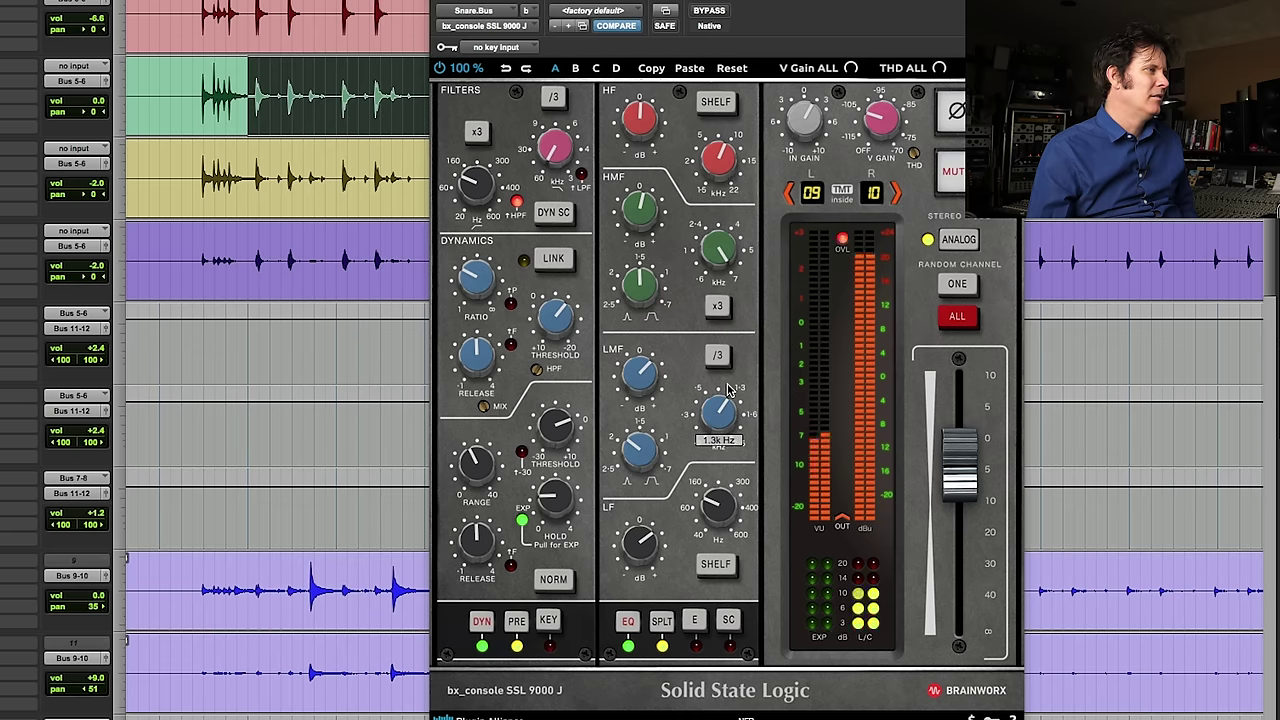
{"action": "scroll", "coordinate": [711, 408], "scroll_direction": "up", "scroll_amount": 1}
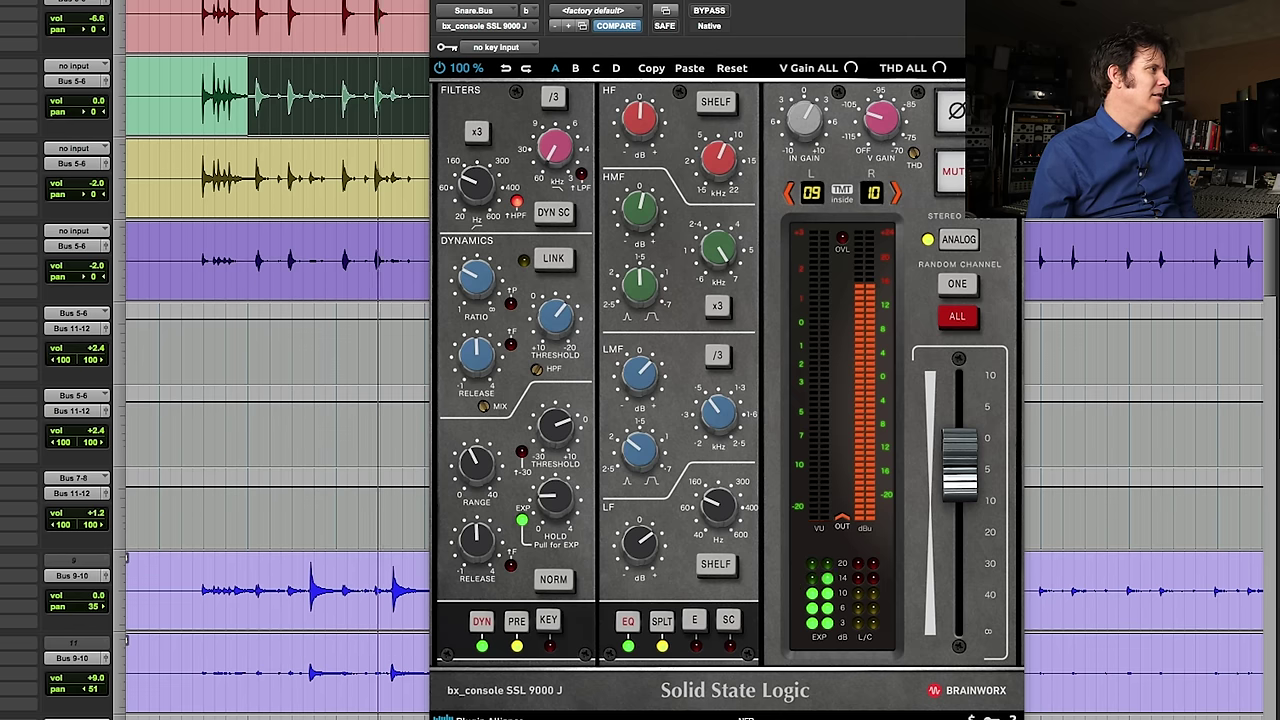
{"action": "left_click", "coordinate": [712, 12]}
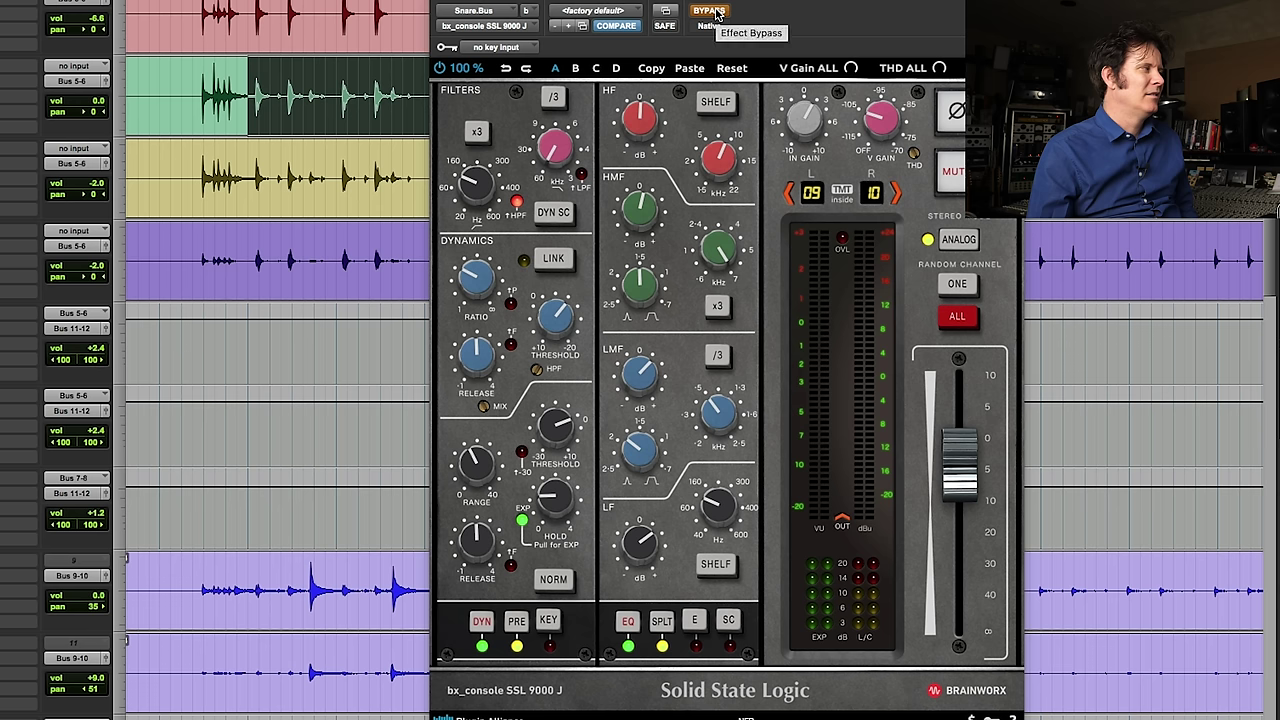
{"action": "left_click", "coordinate": [712, 12]}
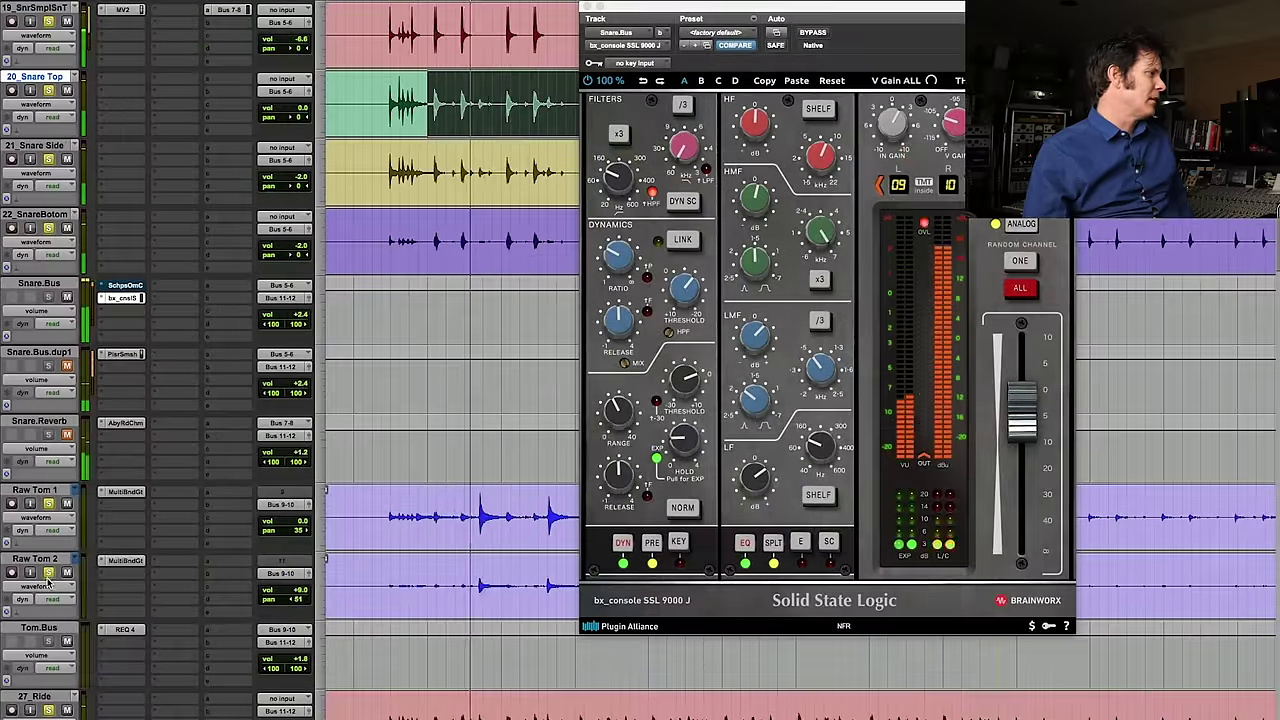
Step: Solo the remaining drum, percussion, bass and guitar tracks down to 51_GTR2 Back to hear the snare in the mix
{"action": "scroll", "coordinate": [383, 634], "scroll_direction": "down", "scroll_amount": 3}
{"action": "scroll", "coordinate": [383, 634], "scroll_direction": "down", "scroll_amount": 6}
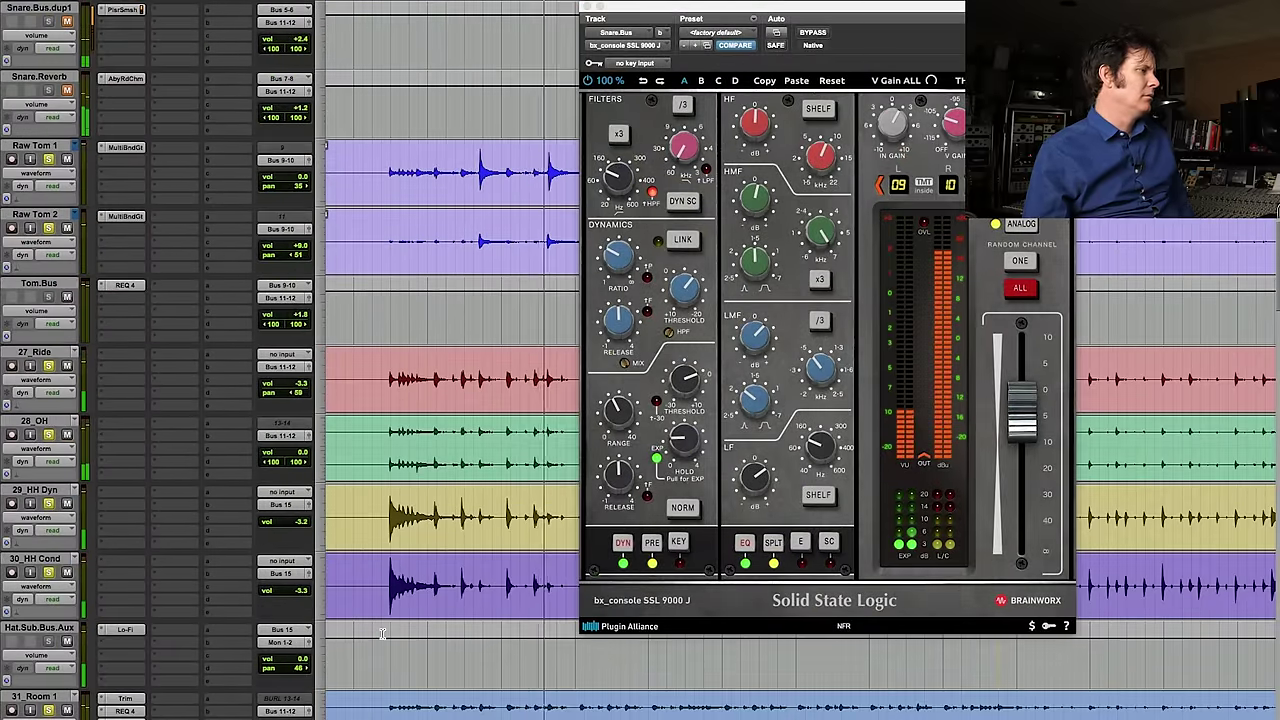
{"action": "scroll", "coordinate": [382, 633], "scroll_direction": "down", "scroll_amount": 8}
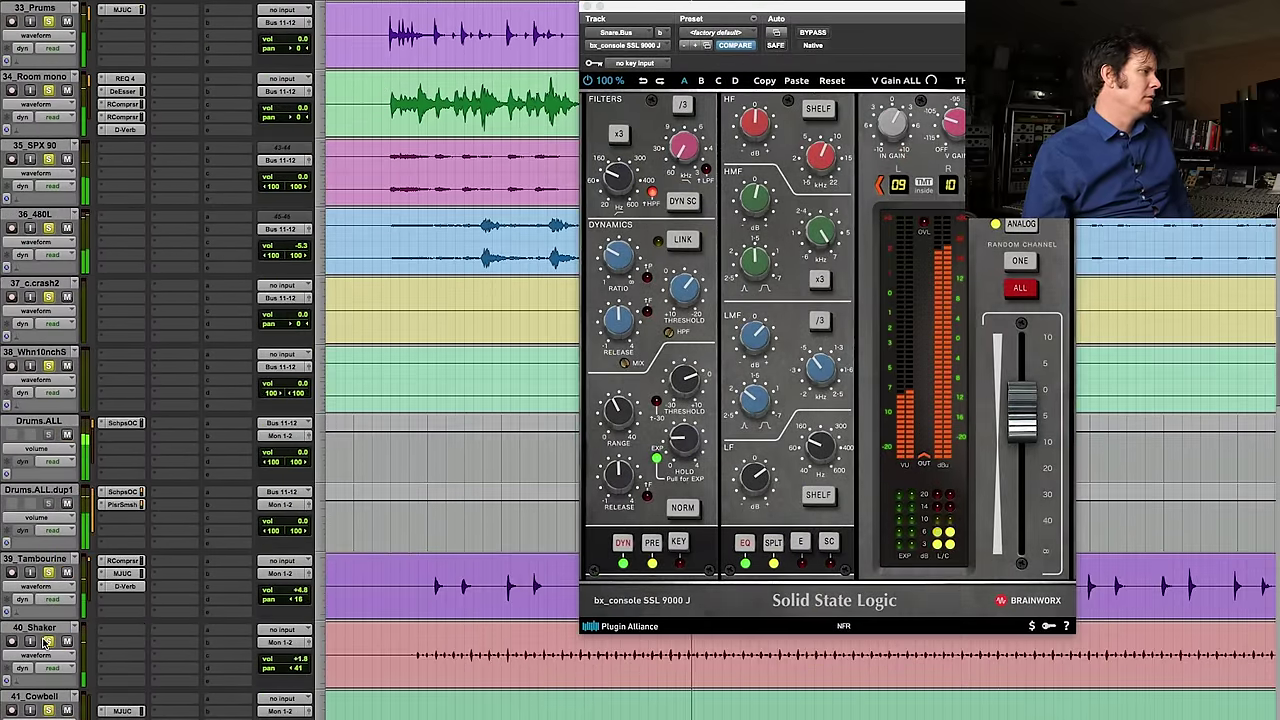
{"action": "scroll", "coordinate": [200, 652], "scroll_direction": "down", "scroll_amount": 2}
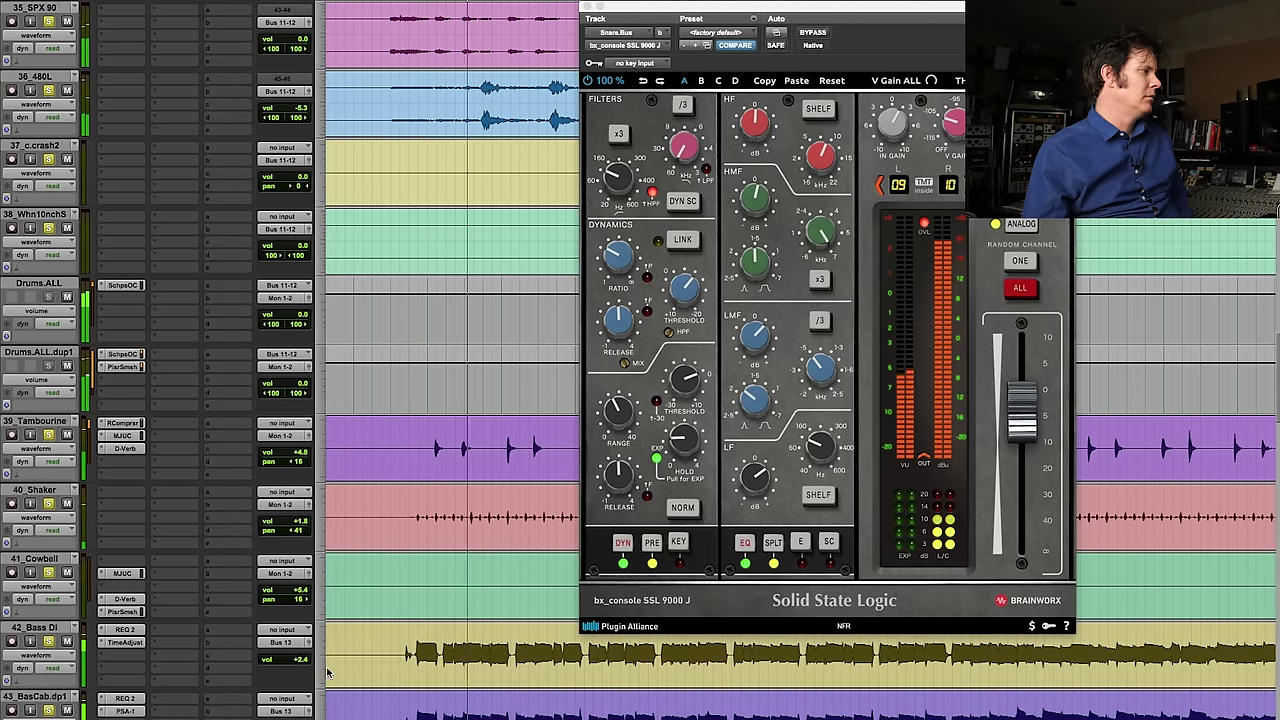
{"action": "scroll", "coordinate": [457, 630], "scroll_direction": "down", "scroll_amount": 3}
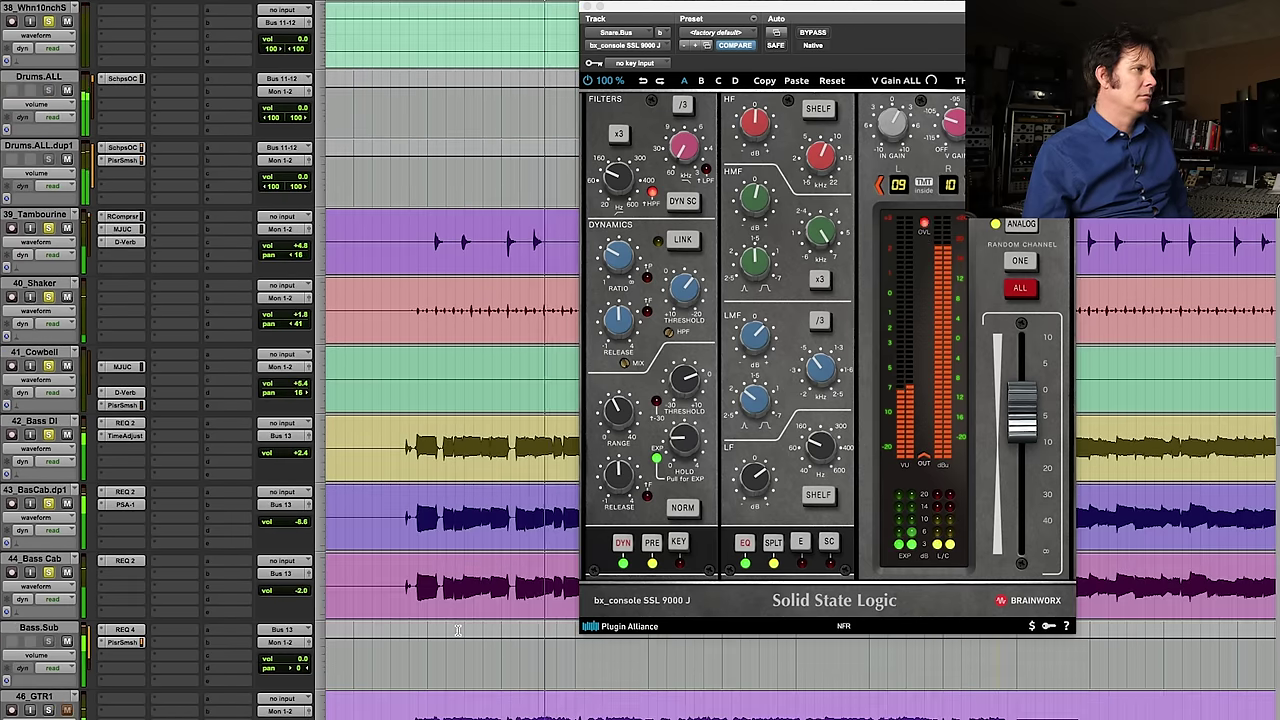
{"action": "scroll", "coordinate": [457, 630], "scroll_direction": "down", "scroll_amount": 3}
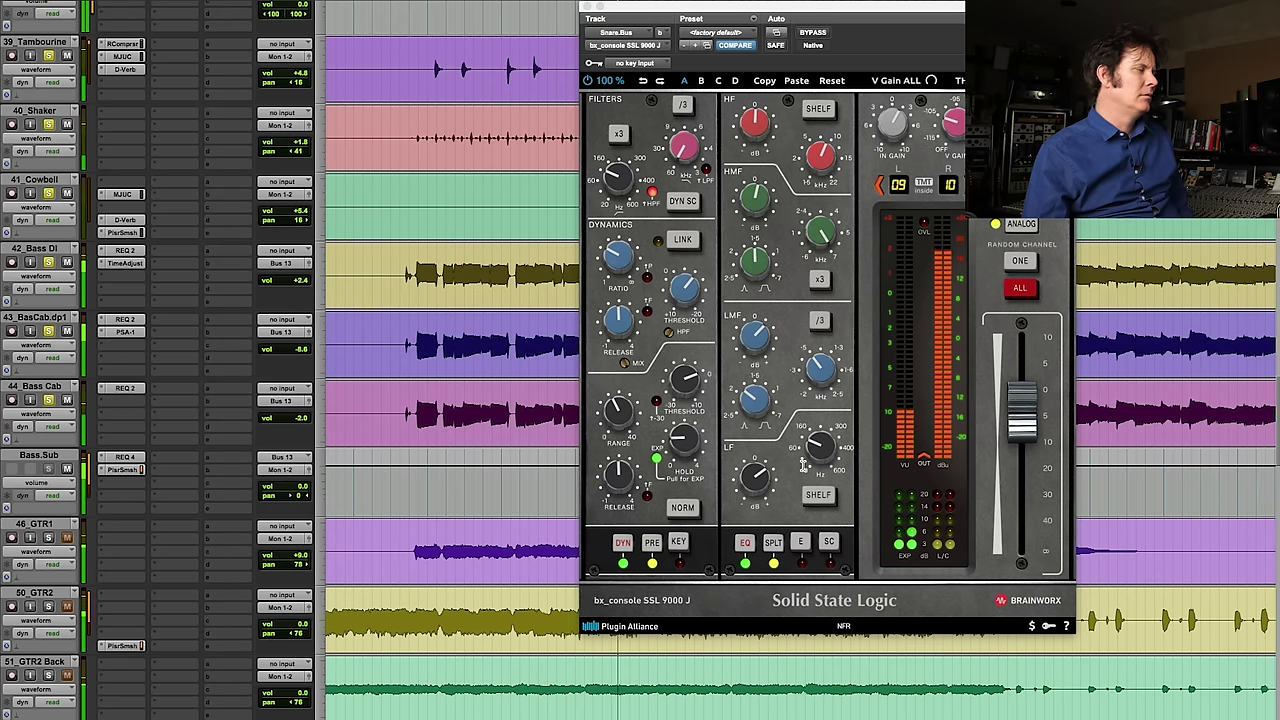
{"action": "scroll", "coordinate": [519, 468], "scroll_direction": "down", "scroll_amount": 3}
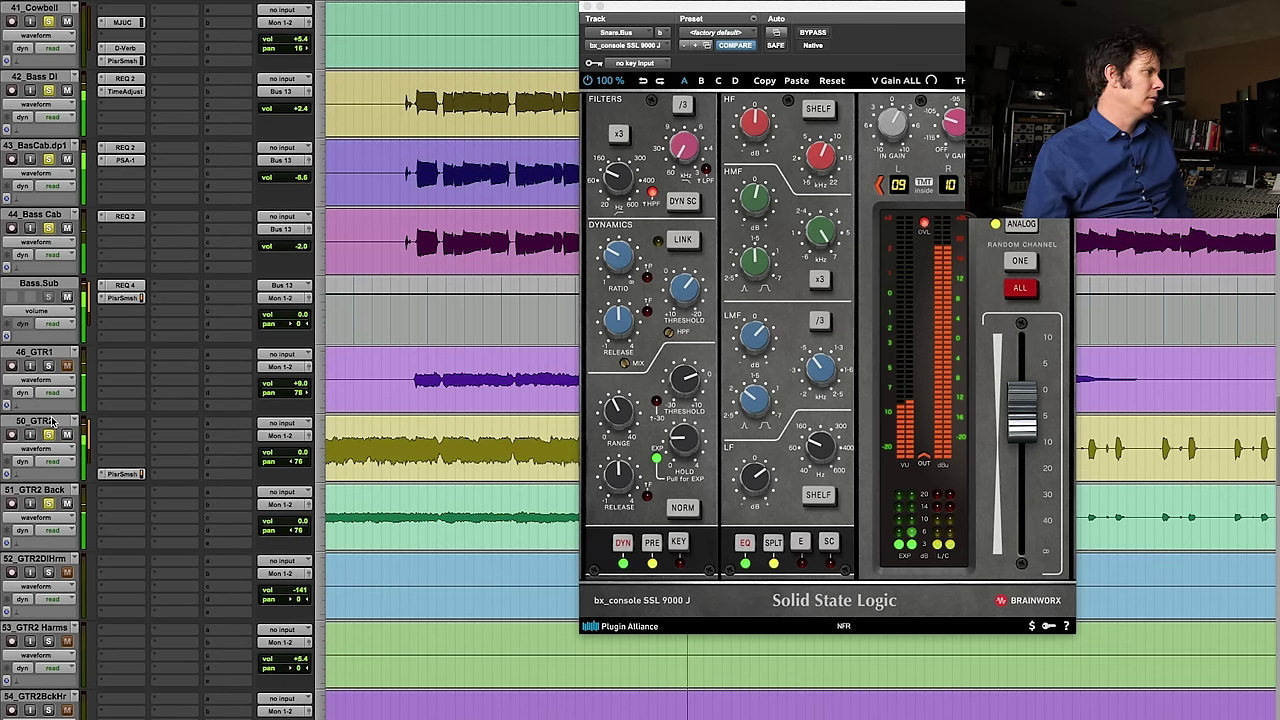
{"action": "left_click", "coordinate": [432, 305]}
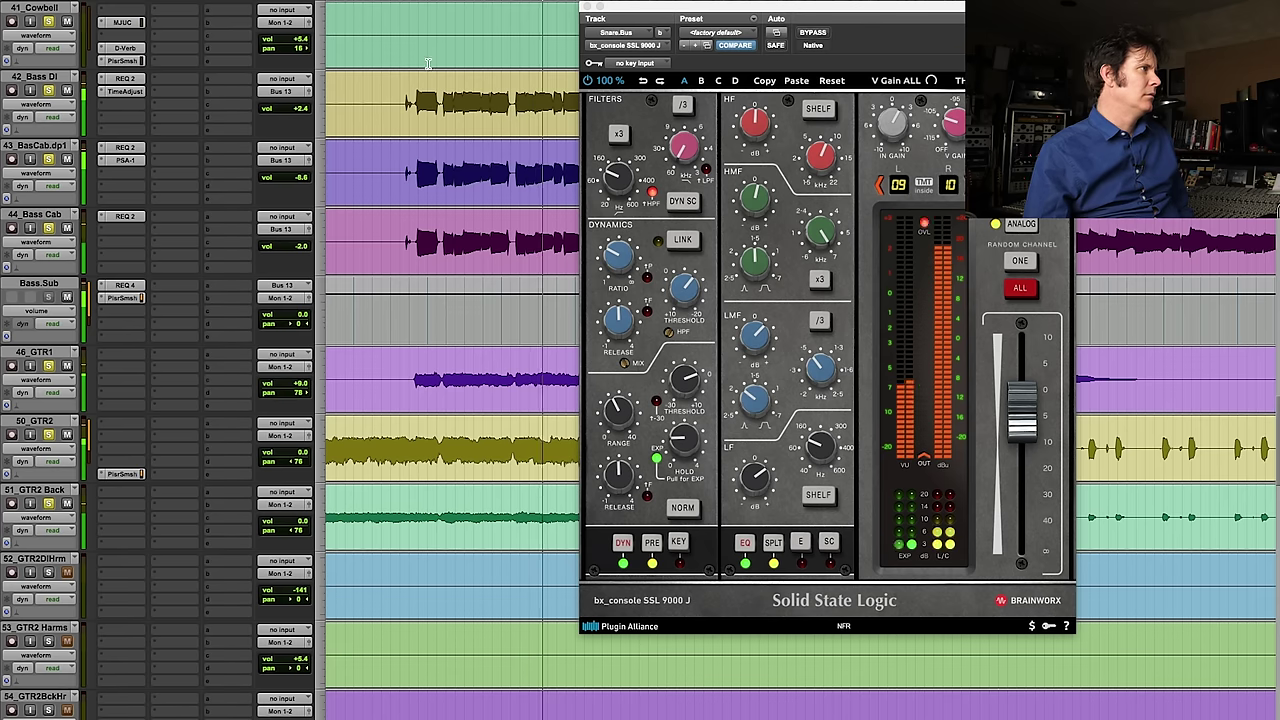
Step: Restart playback from a passage selected on the 41_Cowbell track and compare the mix with the snare bus plugin bypassed and active
{"action": "left_click_drag", "start_coordinate": [425, 27], "coordinate": [700, 30]}
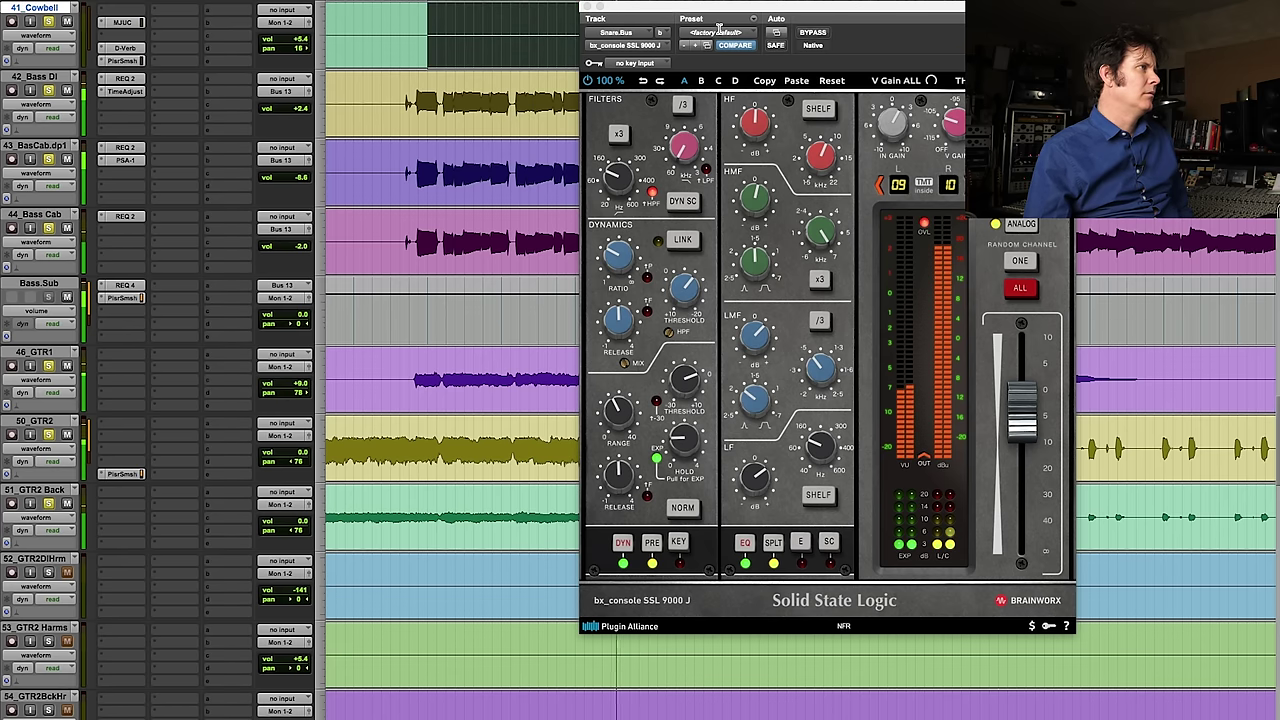
{"action": "key", "text": "space"}
{"action": "key", "text": "space"}
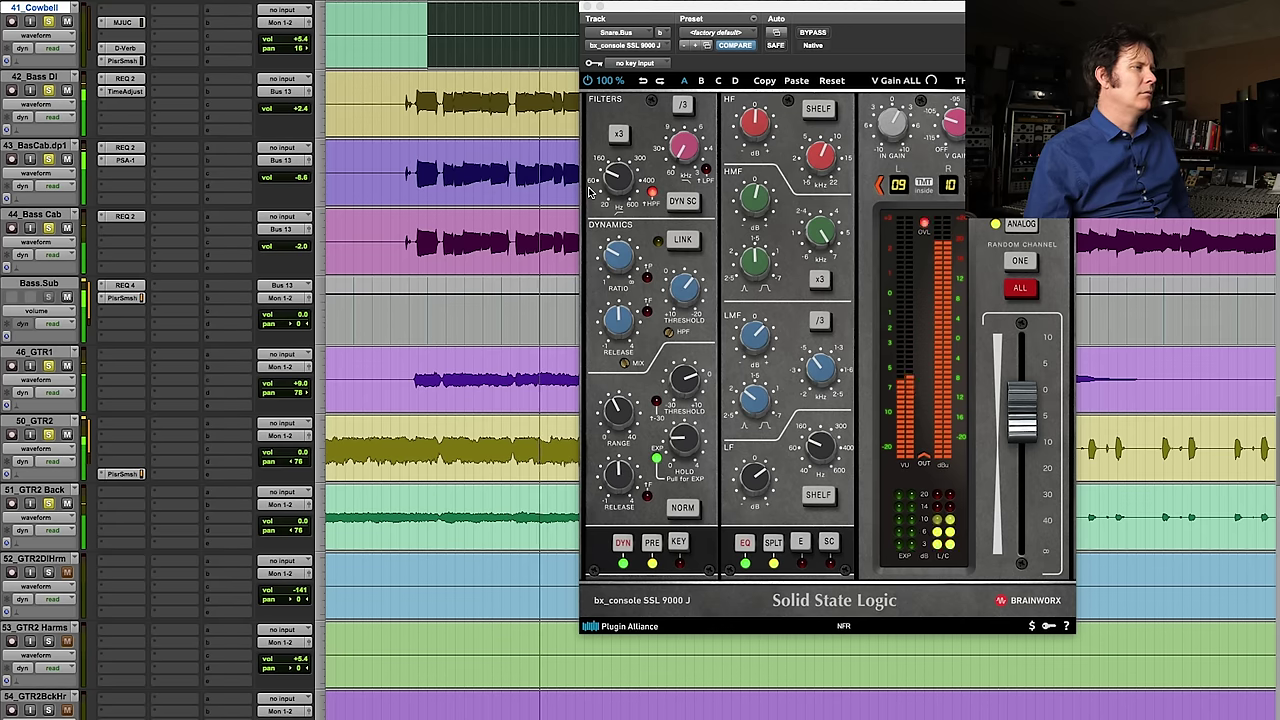
{"action": "left_click", "coordinate": [814, 33]}
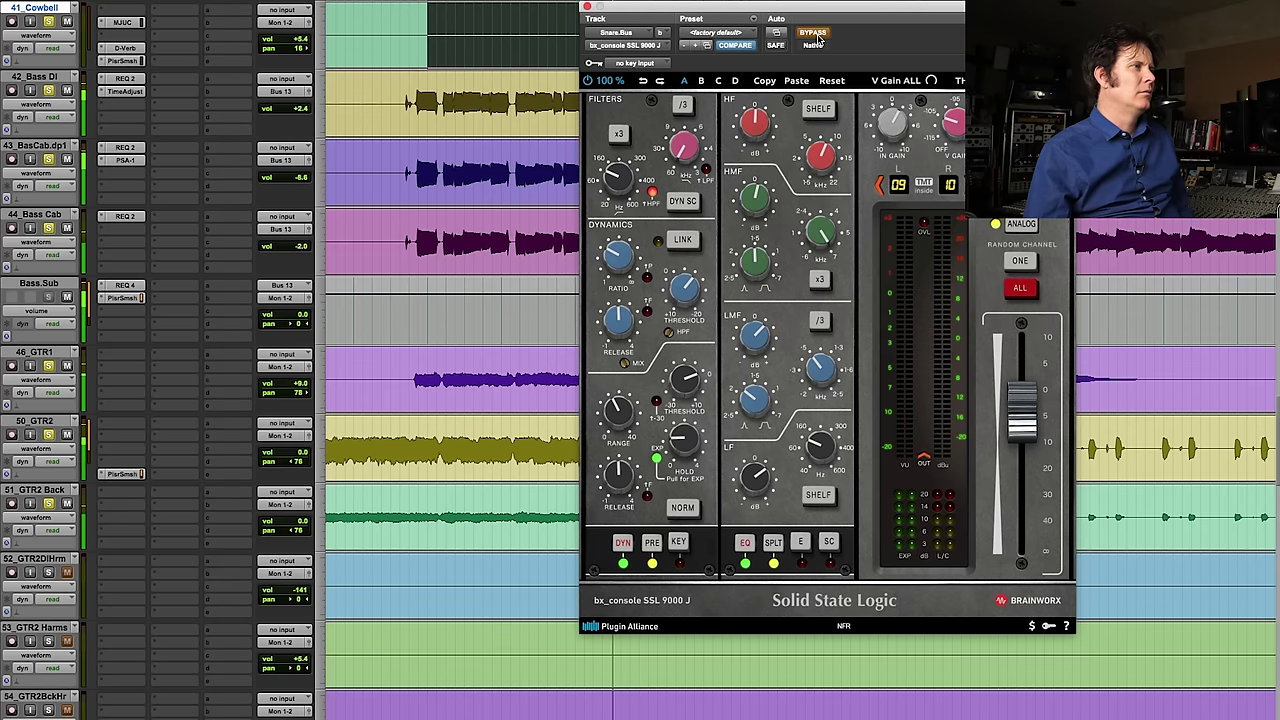
{"action": "left_click", "coordinate": [814, 33]}
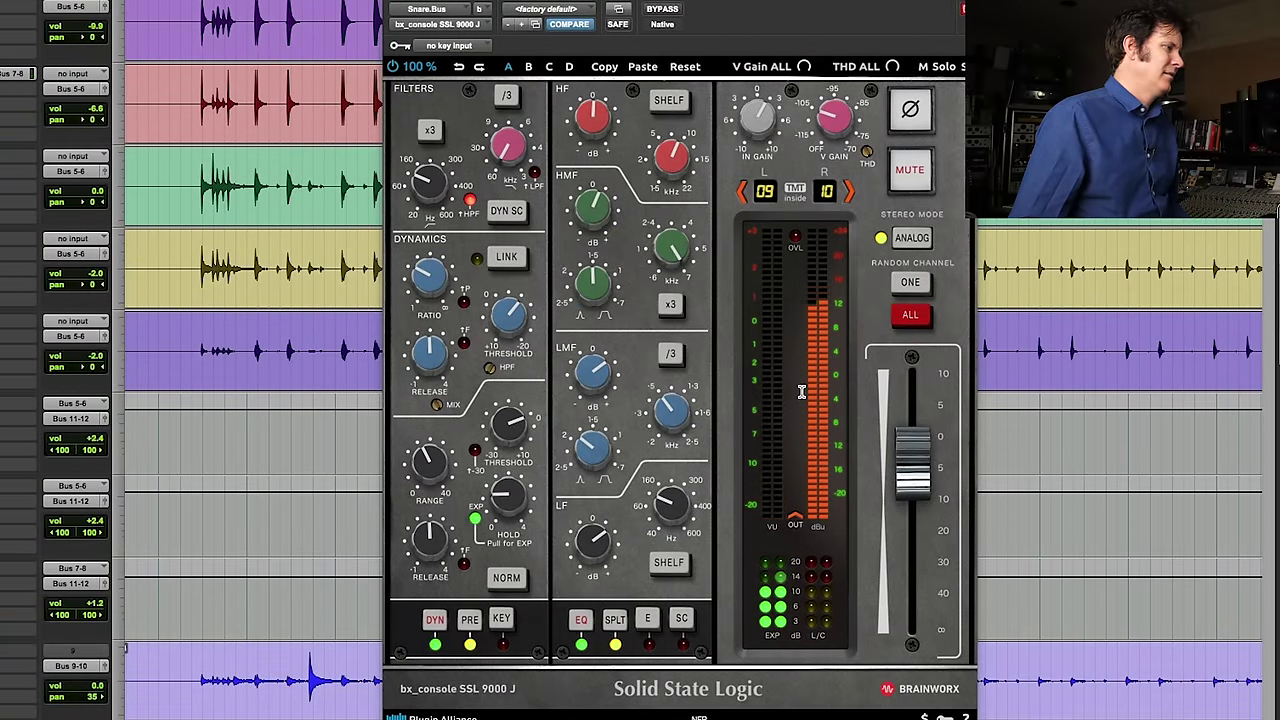
Step: Set the snare bus expander threshold to +10 dB, increase its range and reduce the hold to its minimum
{"action": "mouse_move", "coordinate": [514, 420]}
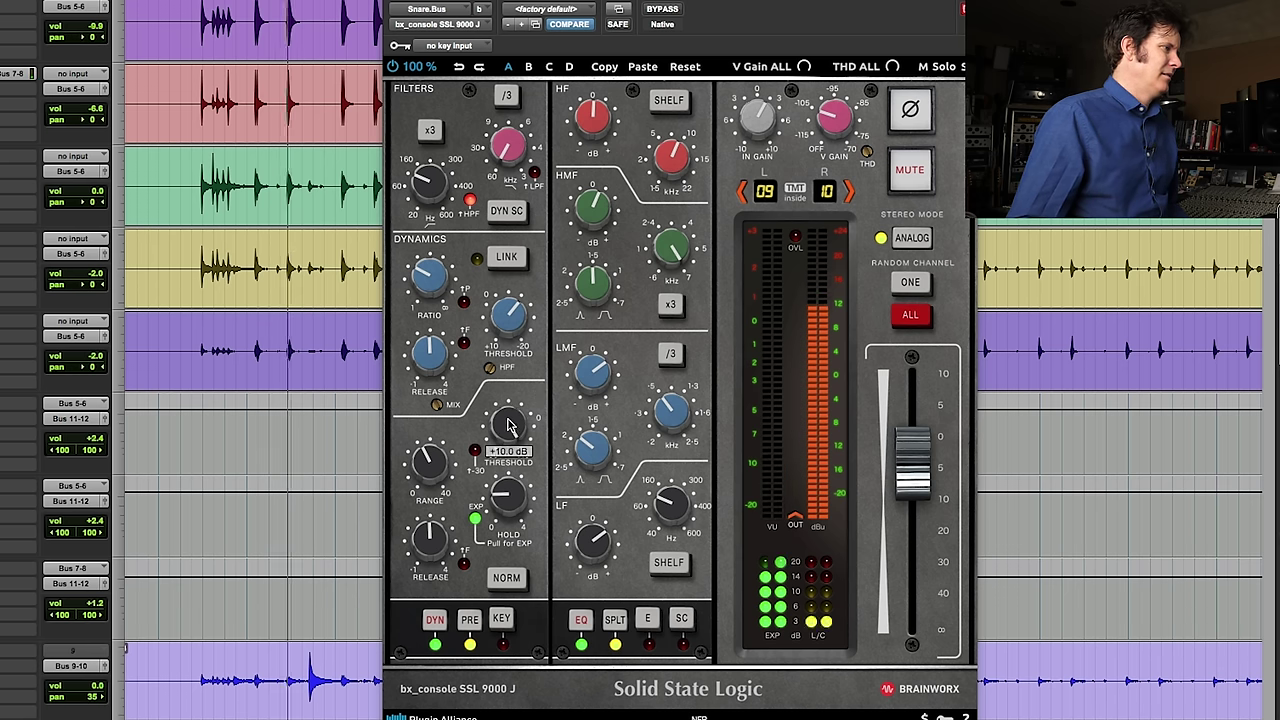
{"action": "left_click_drag", "start_coordinate": [433, 452], "coordinate": [445, 427]}
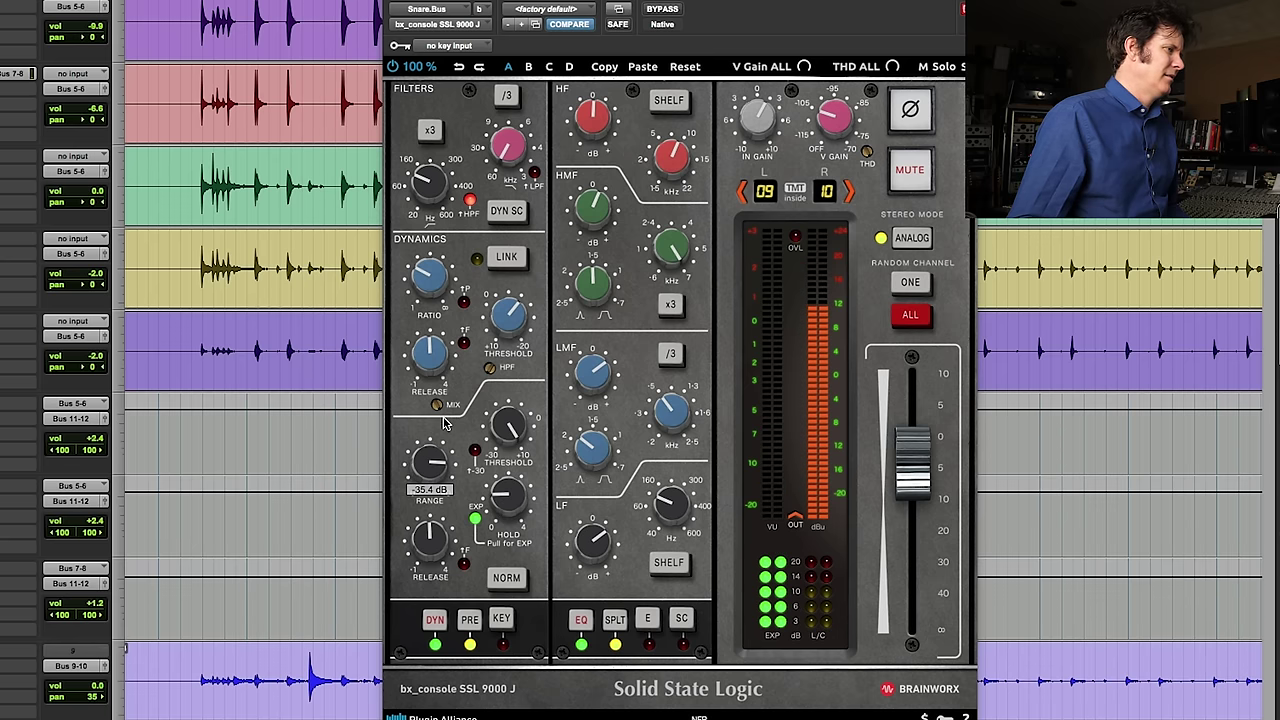
{"action": "left_click_drag", "start_coordinate": [445, 427], "coordinate": [448, 420]}
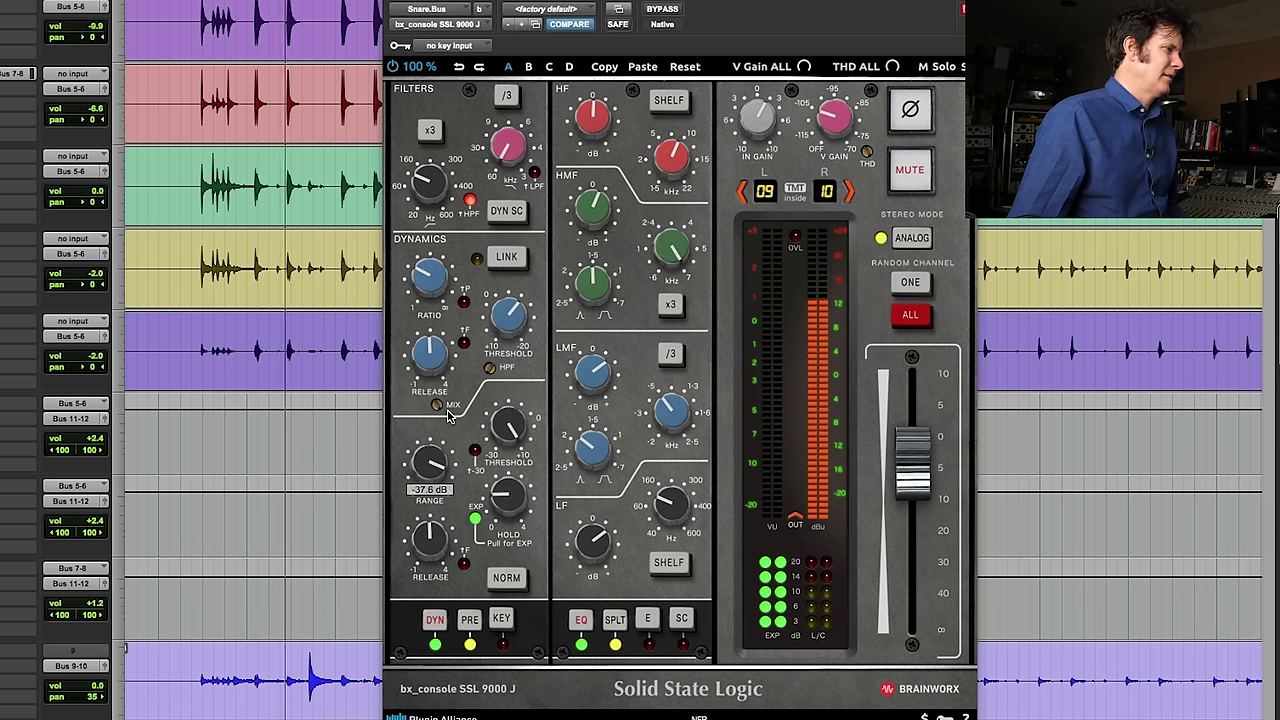
{"action": "mouse_move", "coordinate": [518, 540]}
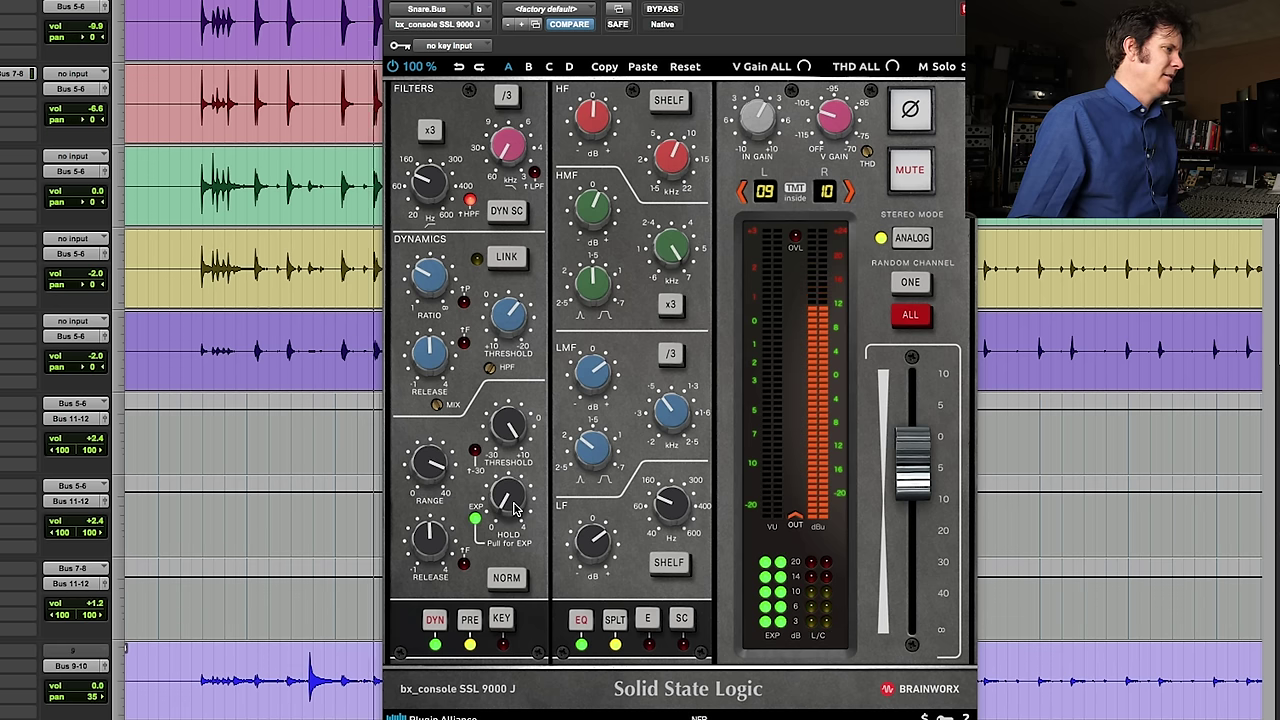
{"action": "left_click_drag", "start_coordinate": [533, 420], "coordinate": [535, 412]}
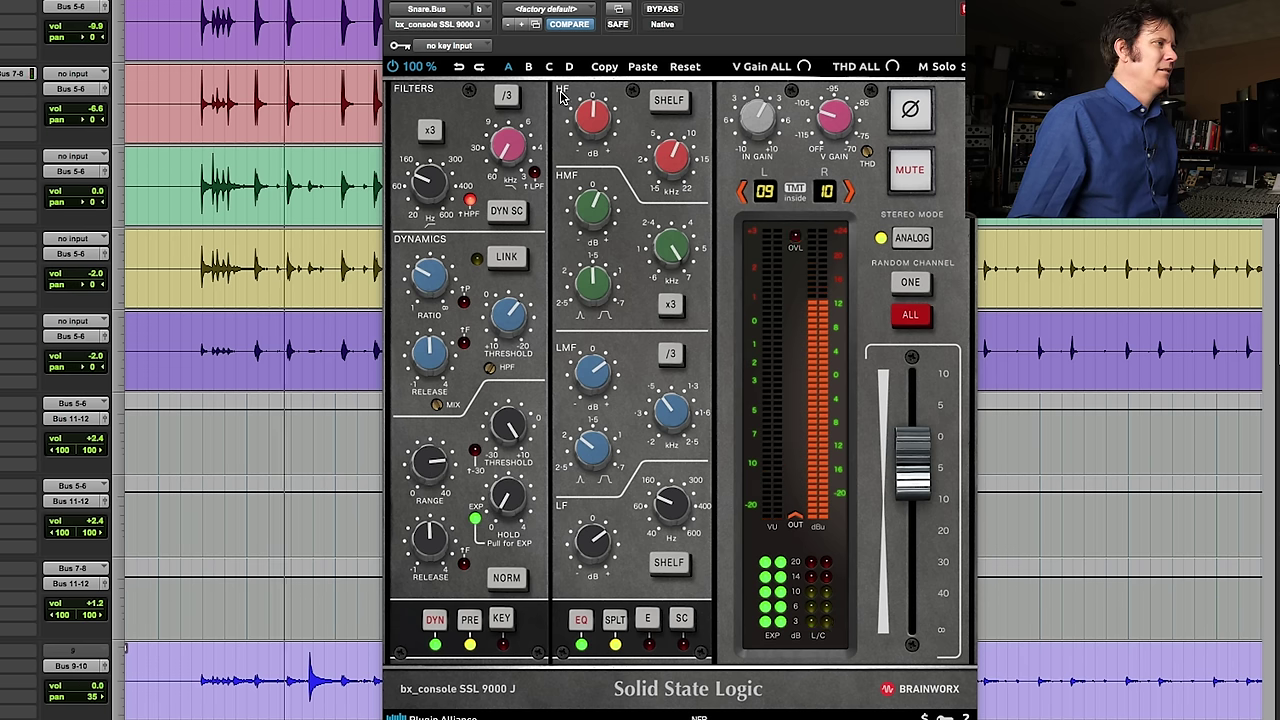
Step: Compare the expanded snare bus against bypass and replay the selected snare passage
{"action": "left_click", "coordinate": [670, 9]}
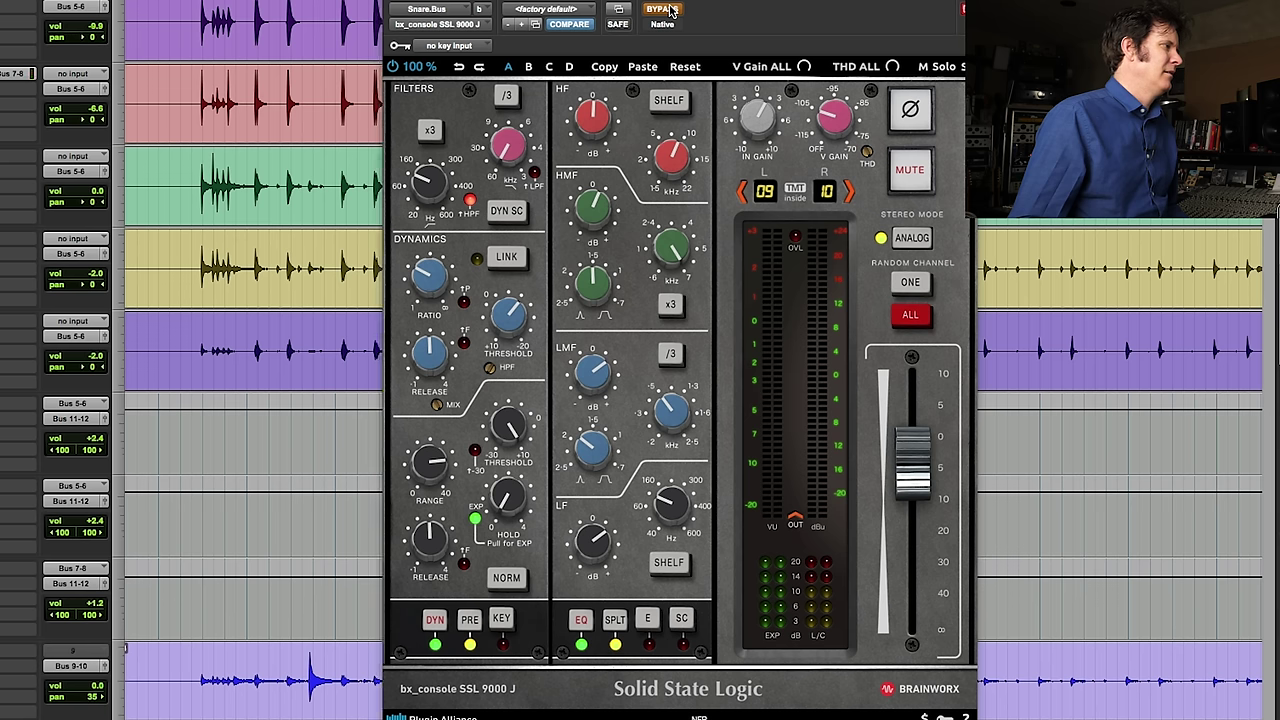
{"action": "left_click", "coordinate": [670, 9]}
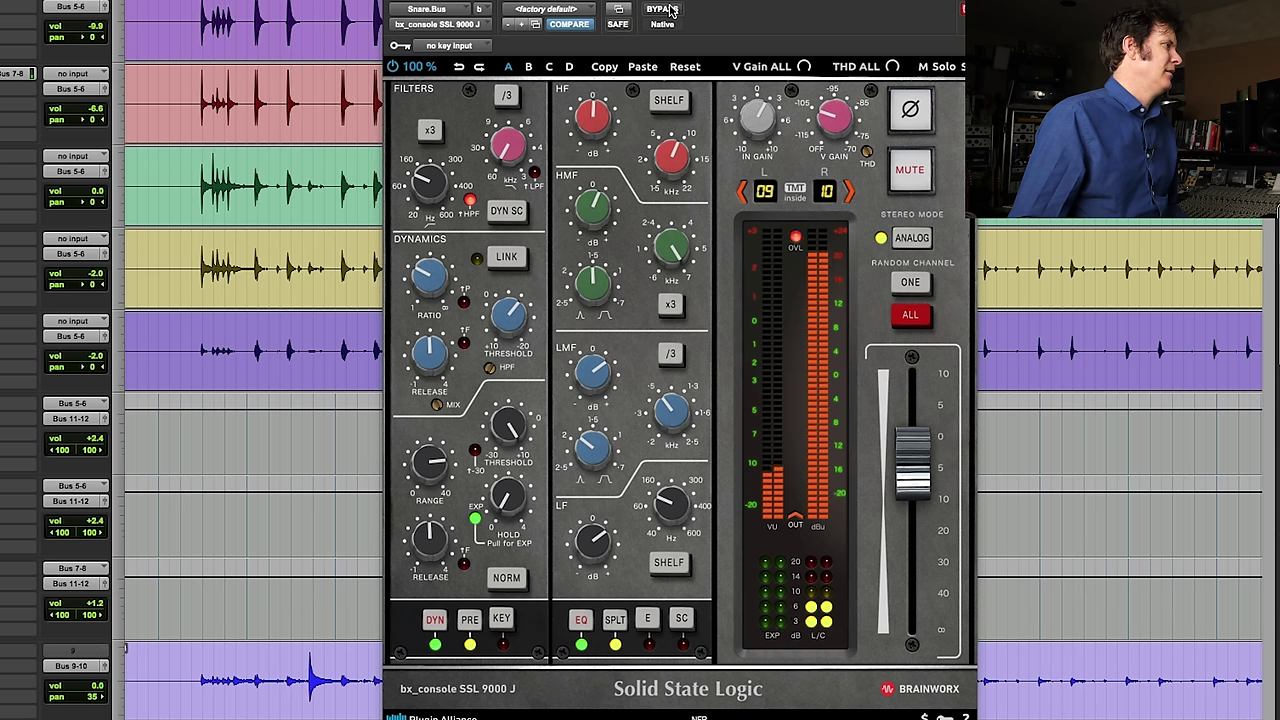
{"action": "key", "text": "space"}
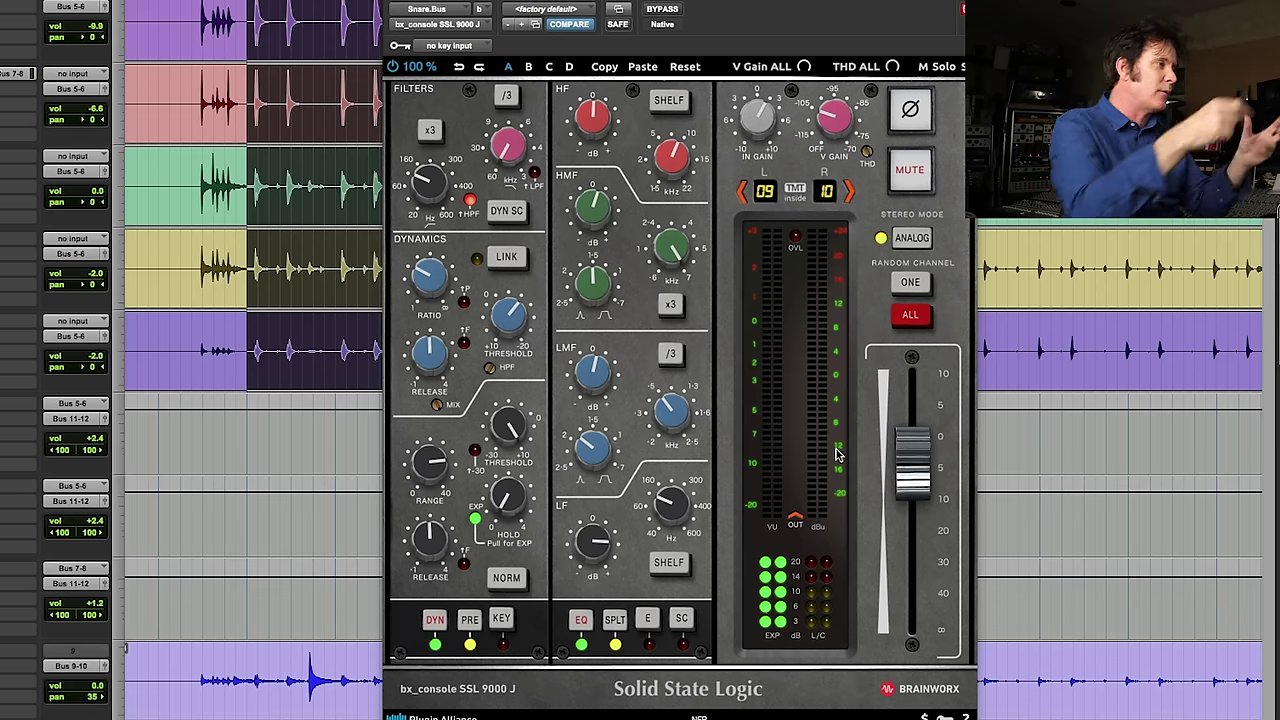
{"action": "key", "text": "space"}
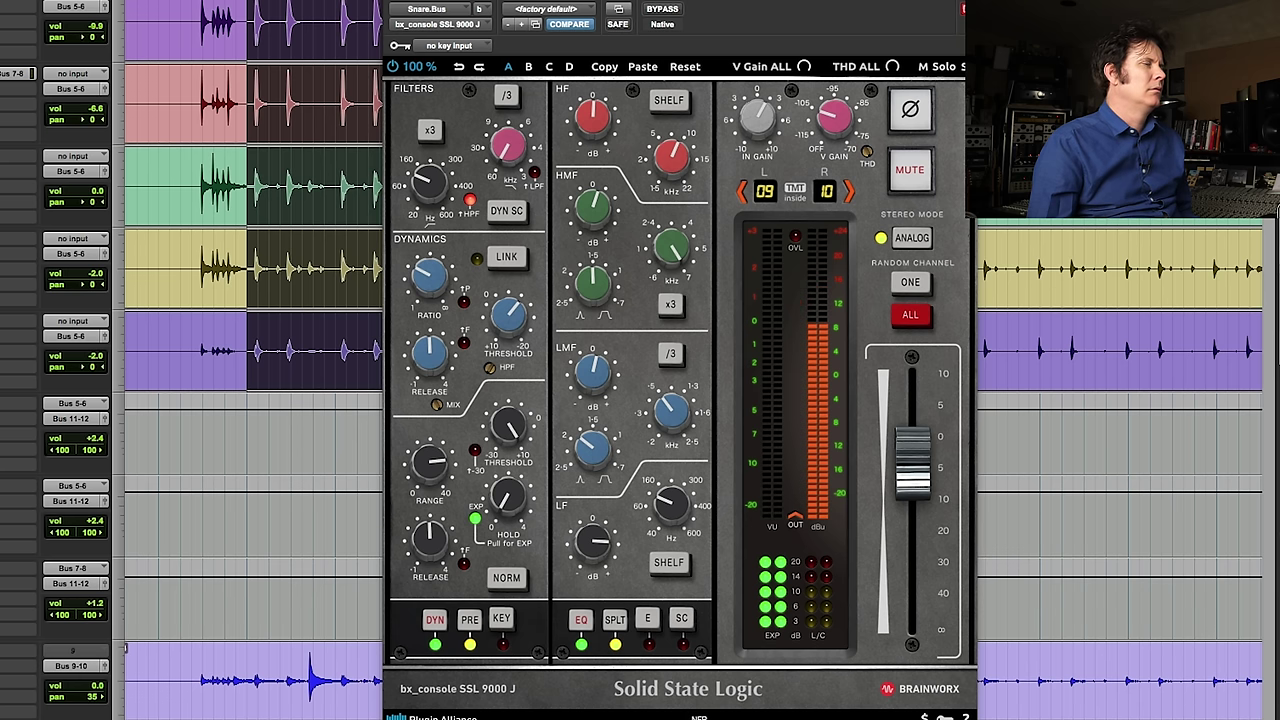
Step: Open bx_console SSL 9000 J on the 46_GTR1 track and boost its LF gain
{"action": "scroll", "coordinate": [250, 400], "scroll_direction": "down", "scroll_amount": 2}
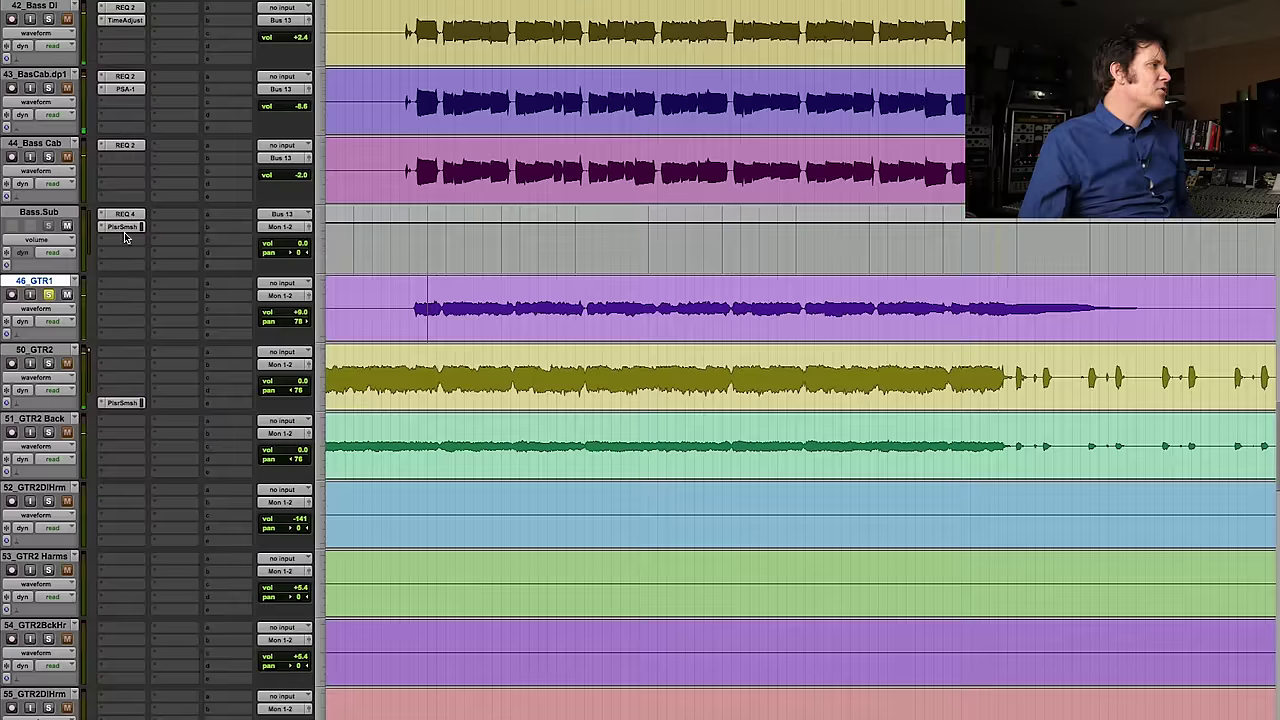
{"action": "left_click", "coordinate": [117, 288]}
{"action": "mouse_move", "coordinate": [160, 283]}
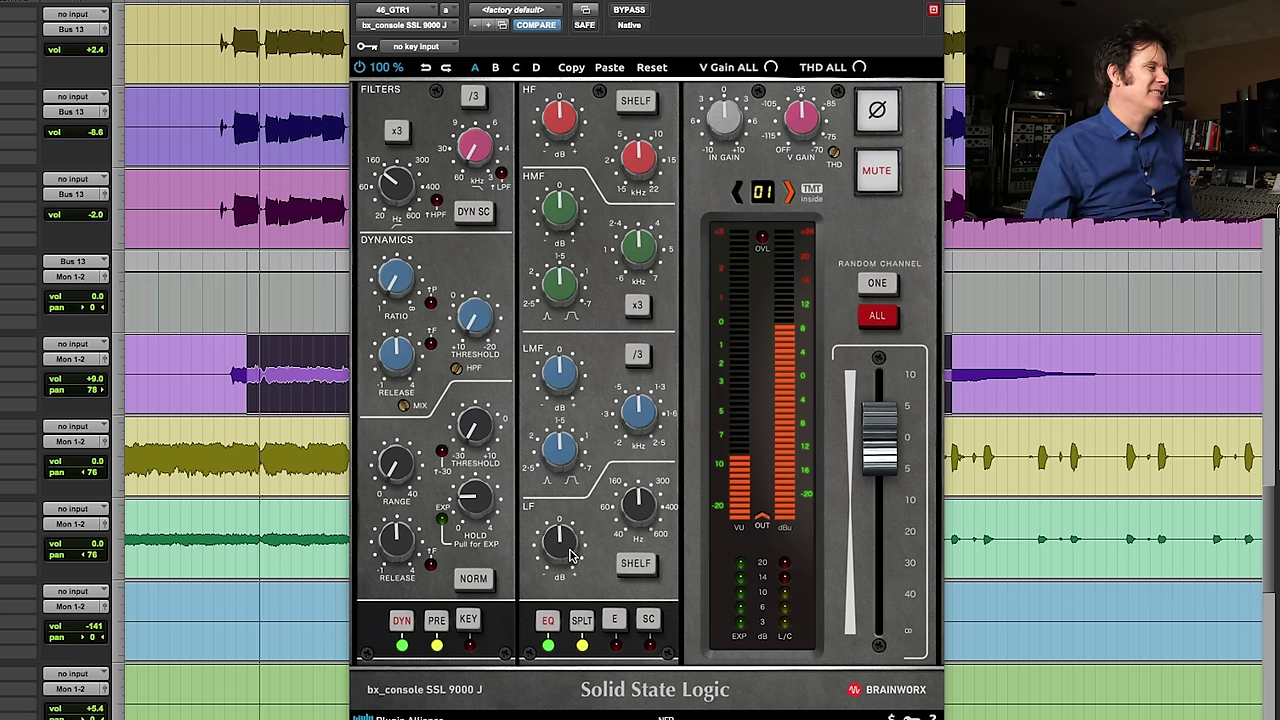
{"action": "mouse_move", "coordinate": [563, 548]}
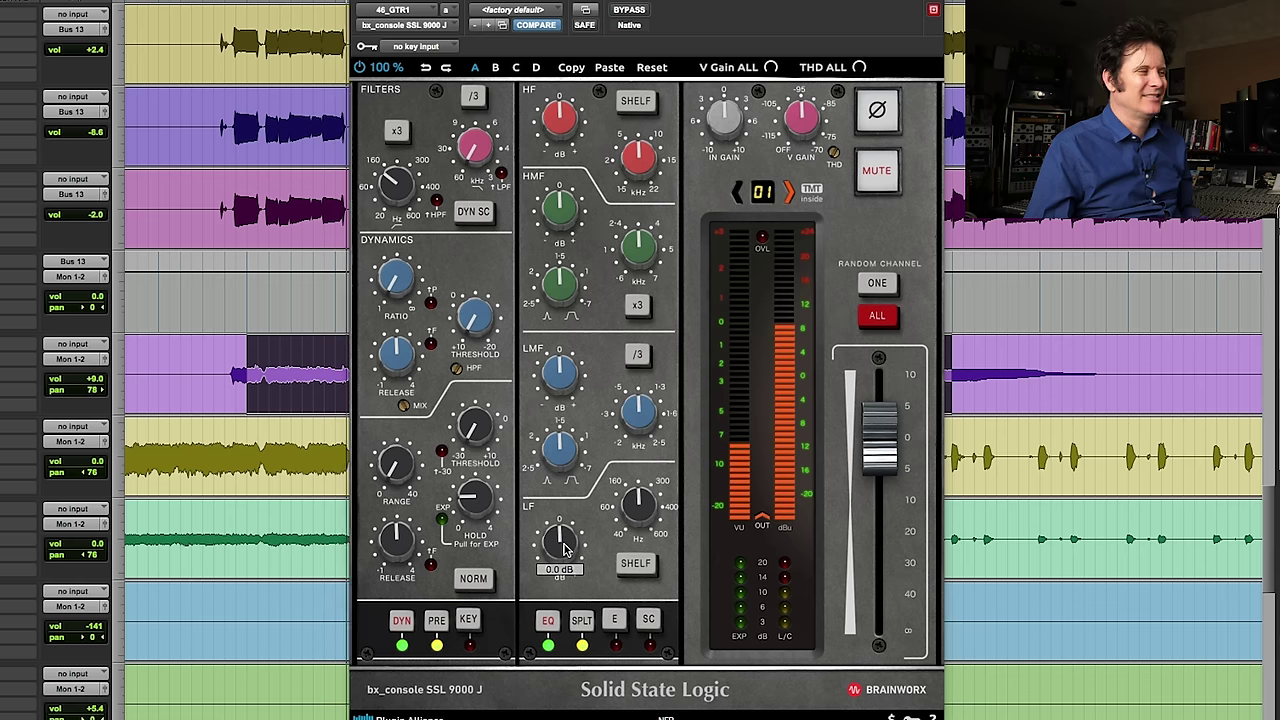
{"action": "left_click_drag", "start_coordinate": [563, 548], "coordinate": [566, 537]}
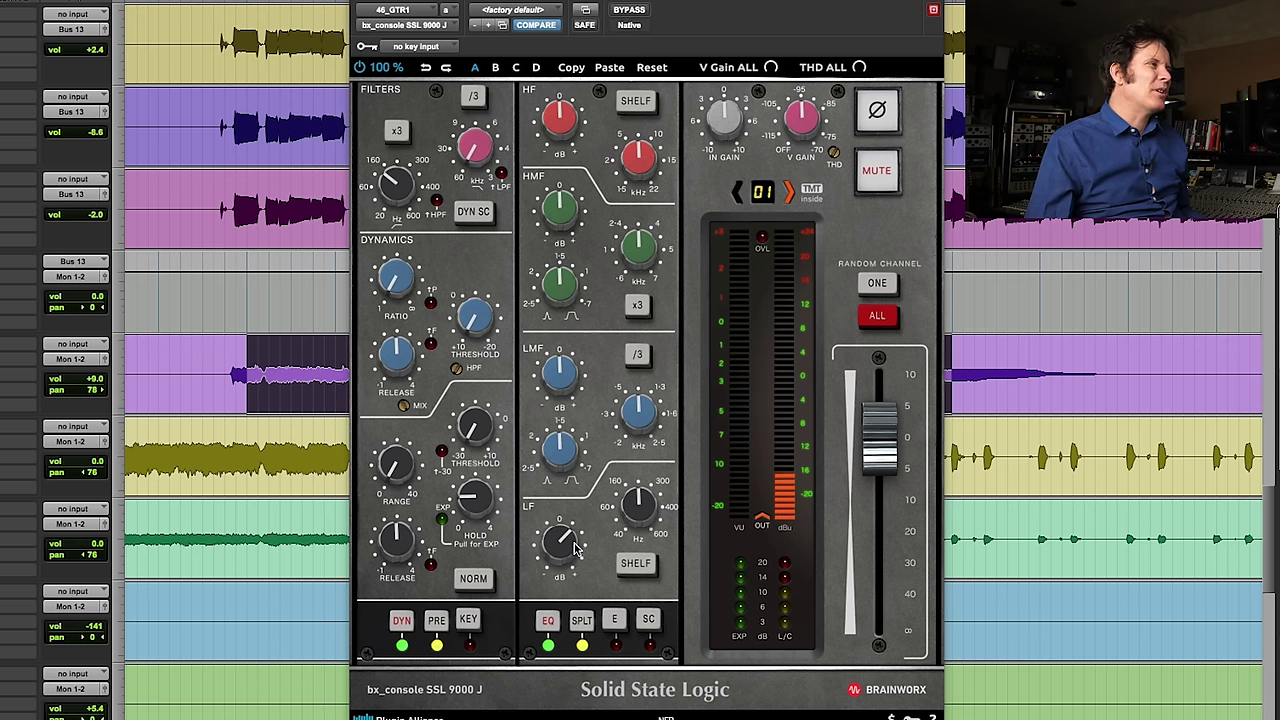
Step: On 46_GTR1, boost the HMF and HF gains, slightly cut the LMF at a higher frequency, and lower the low-pass filter cutoff
{"action": "left_click_drag", "start_coordinate": [640, 238], "coordinate": [645, 217]}
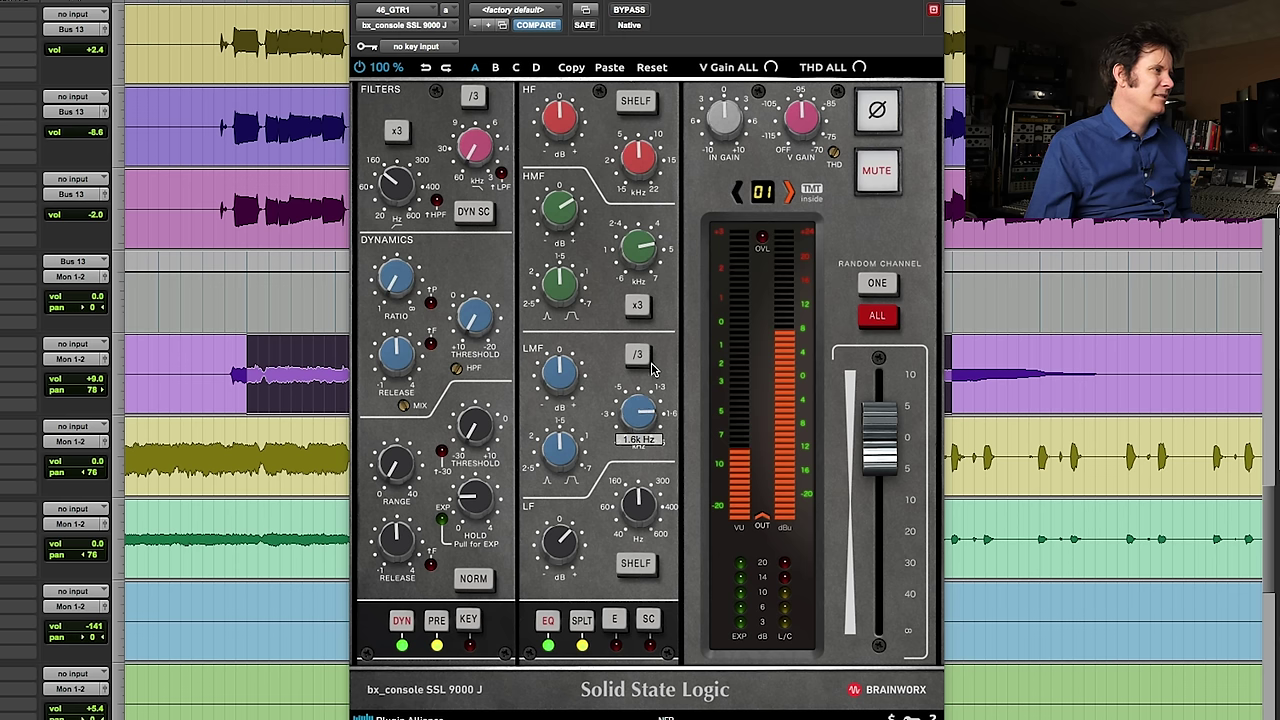
{"action": "mouse_move", "coordinate": [558, 371]}
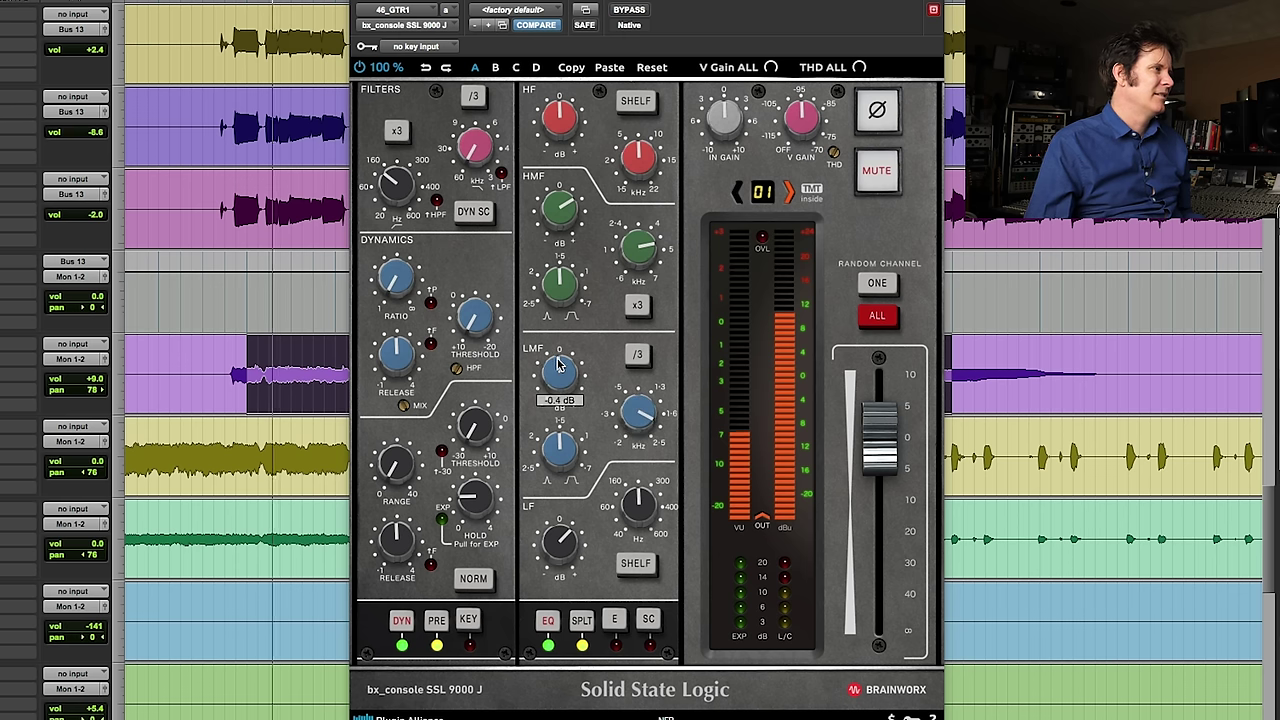
{"action": "mouse_move", "coordinate": [567, 220]}
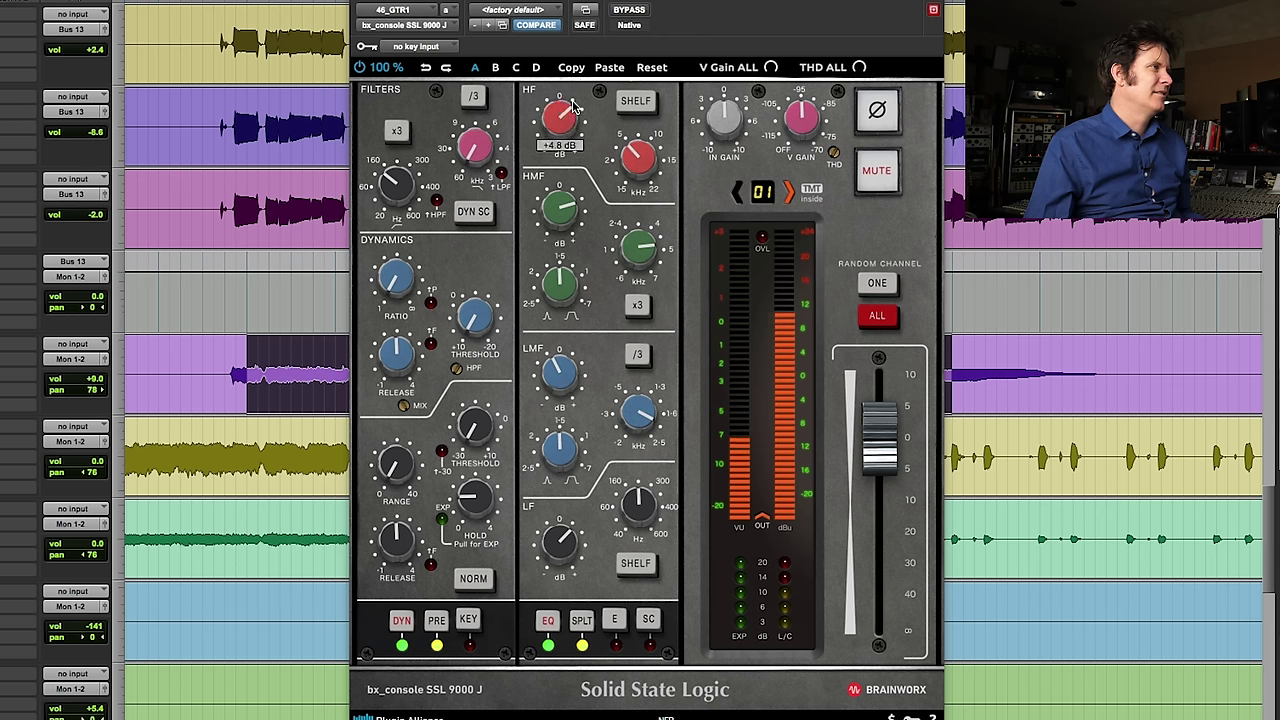
{"action": "left_click_drag", "start_coordinate": [475, 150], "coordinate": [481, 121]}
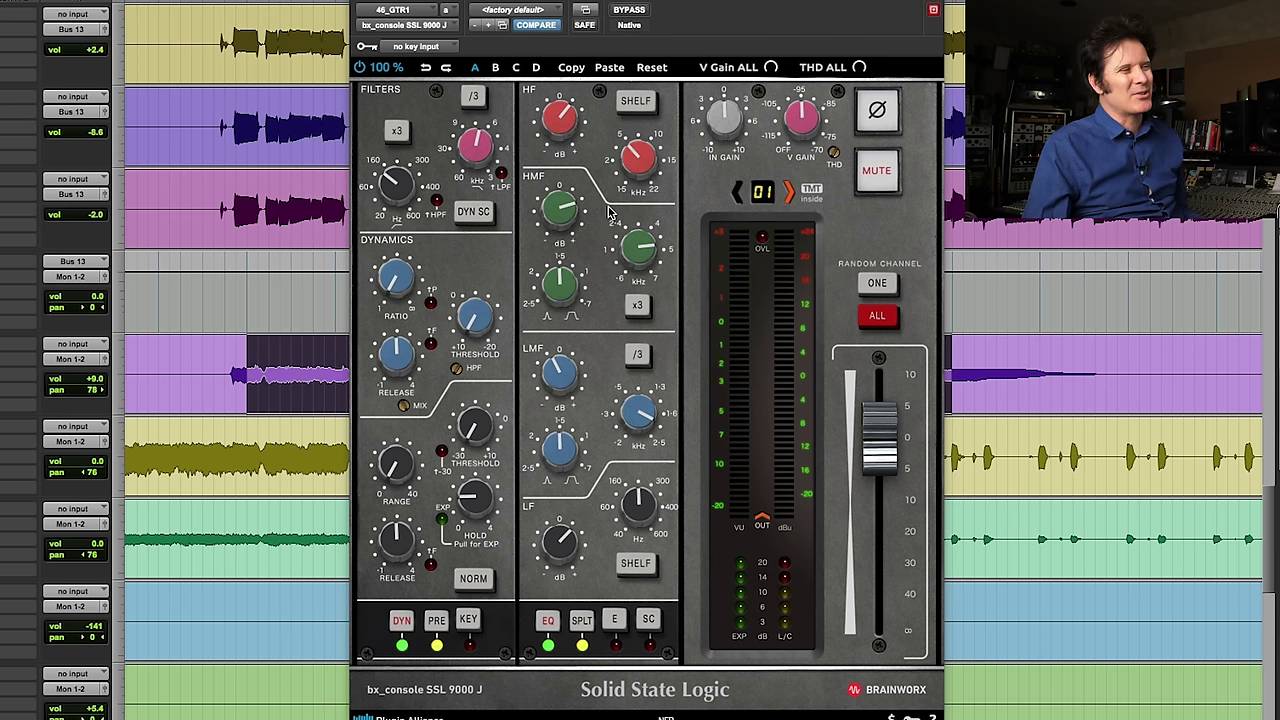
Step: Replay the 46_GTR1 guitar and compare its sound with bx_console SSL 9000 J active and bypassed
{"action": "key", "text": "space"}
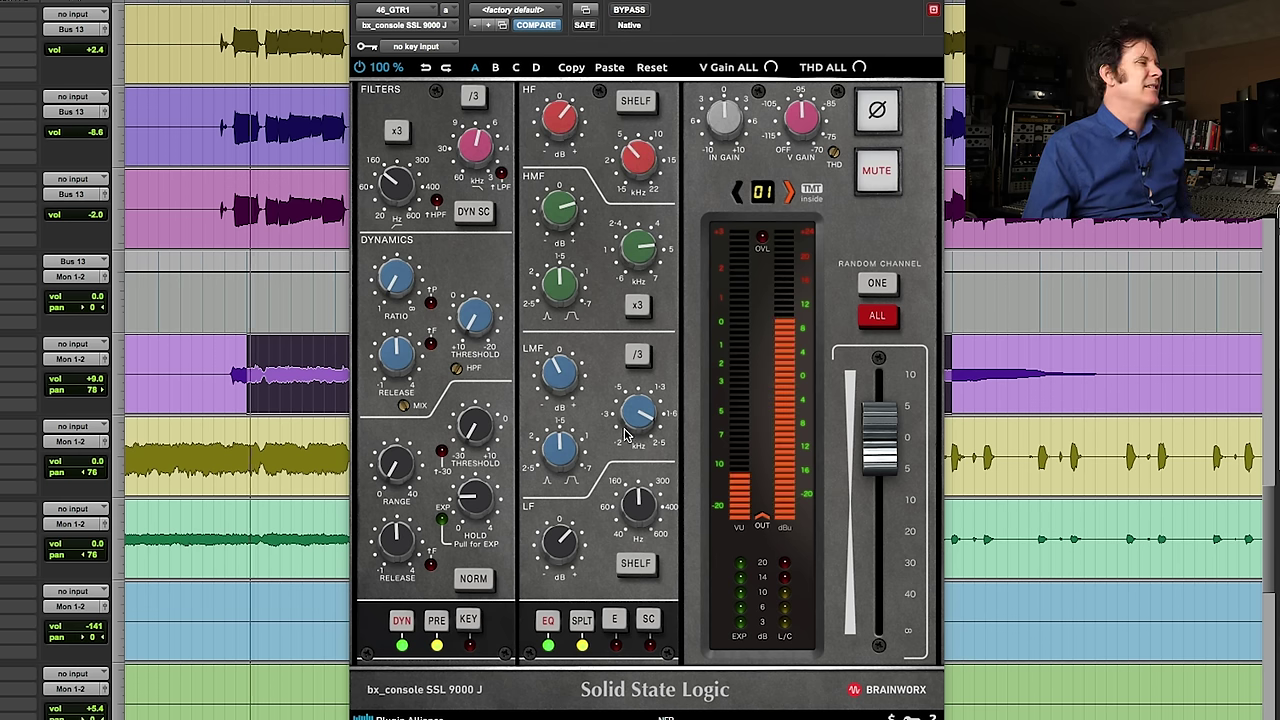
{"action": "left_click", "coordinate": [629, 10]}
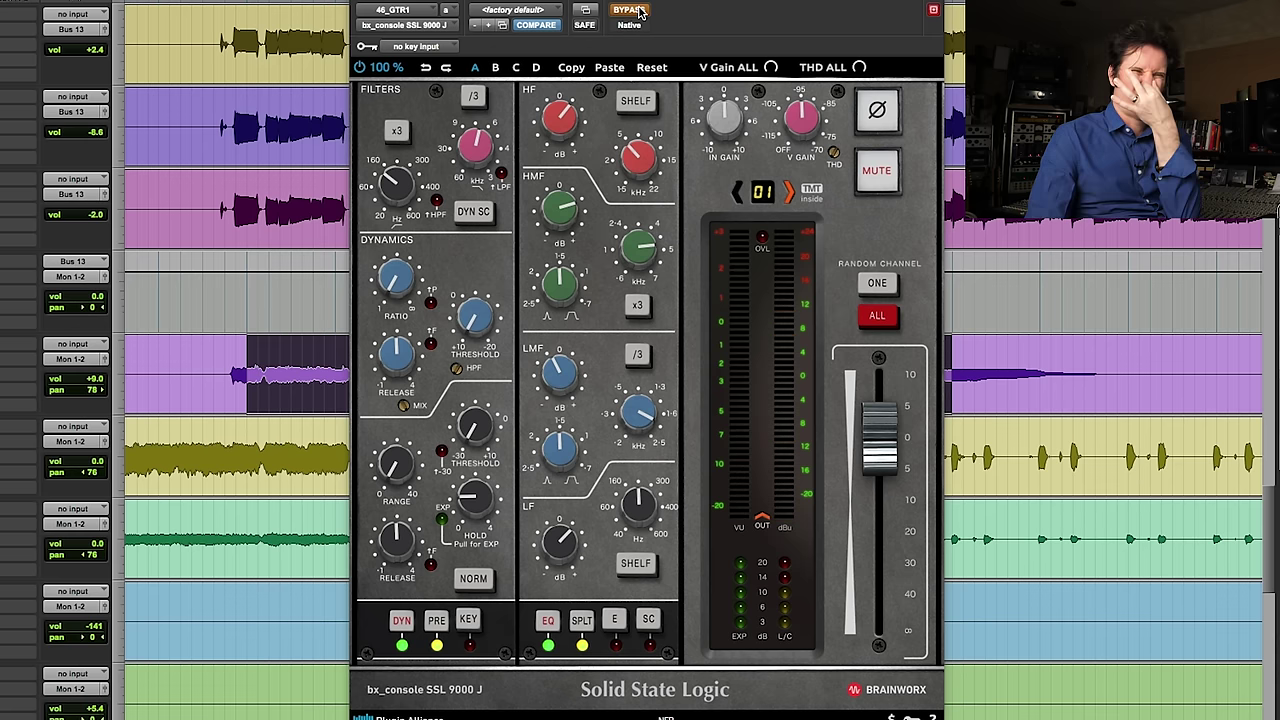
{"action": "left_click", "coordinate": [638, 11]}
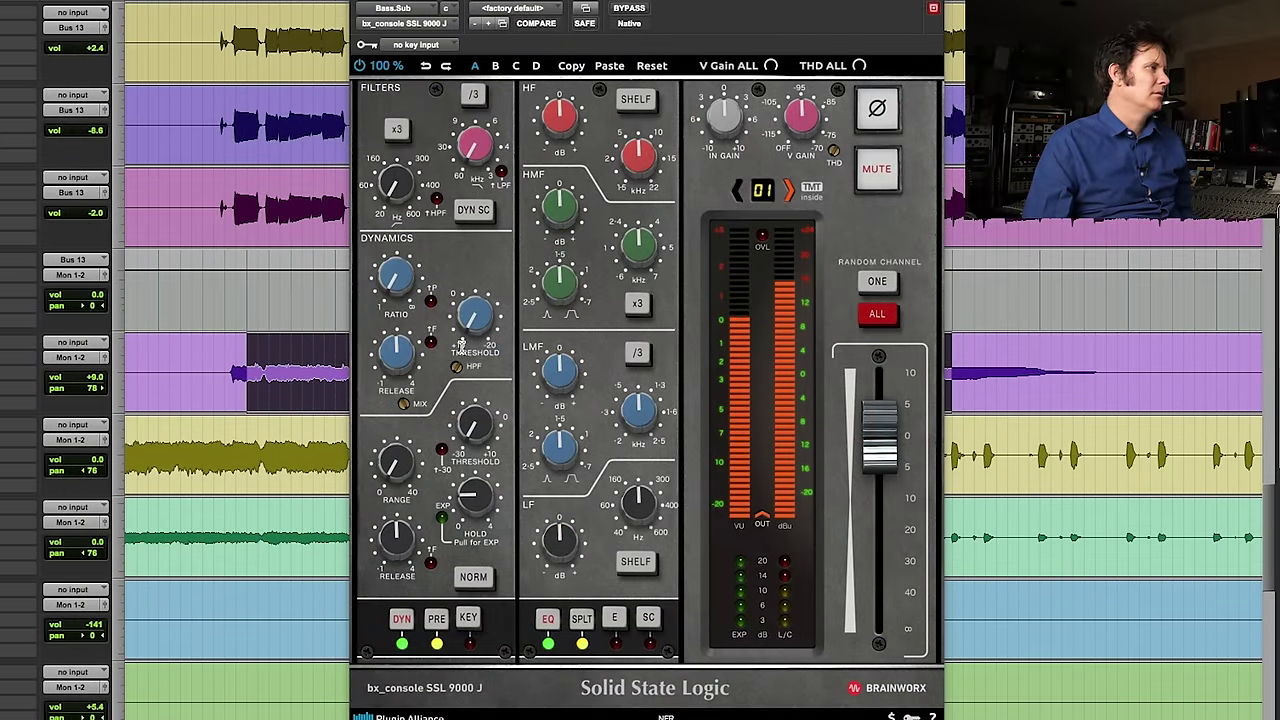
Step: In bx_console SSL 9000 J on Bass.Sub, raise the high-pass filter, lower the LF frequency and boost the LF gain
{"action": "mouse_move", "coordinate": [400, 178]}
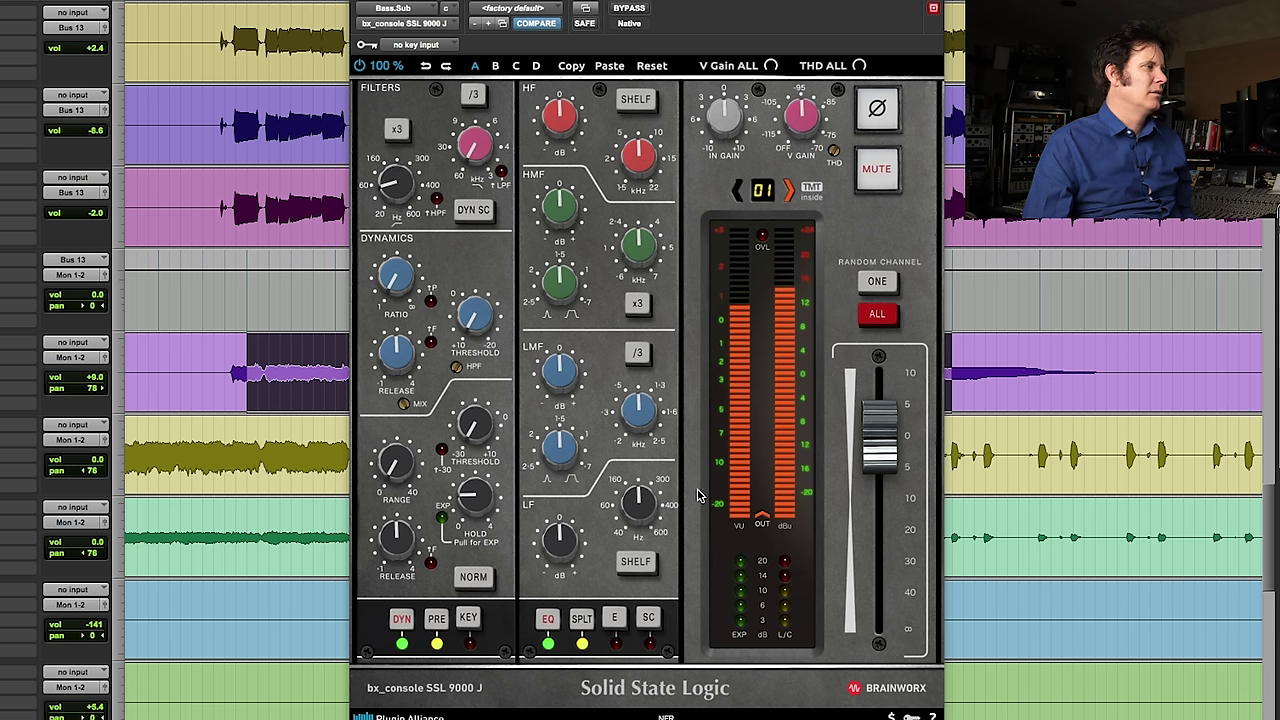
{"action": "left_click_drag", "start_coordinate": [638, 513], "coordinate": [637, 522]}
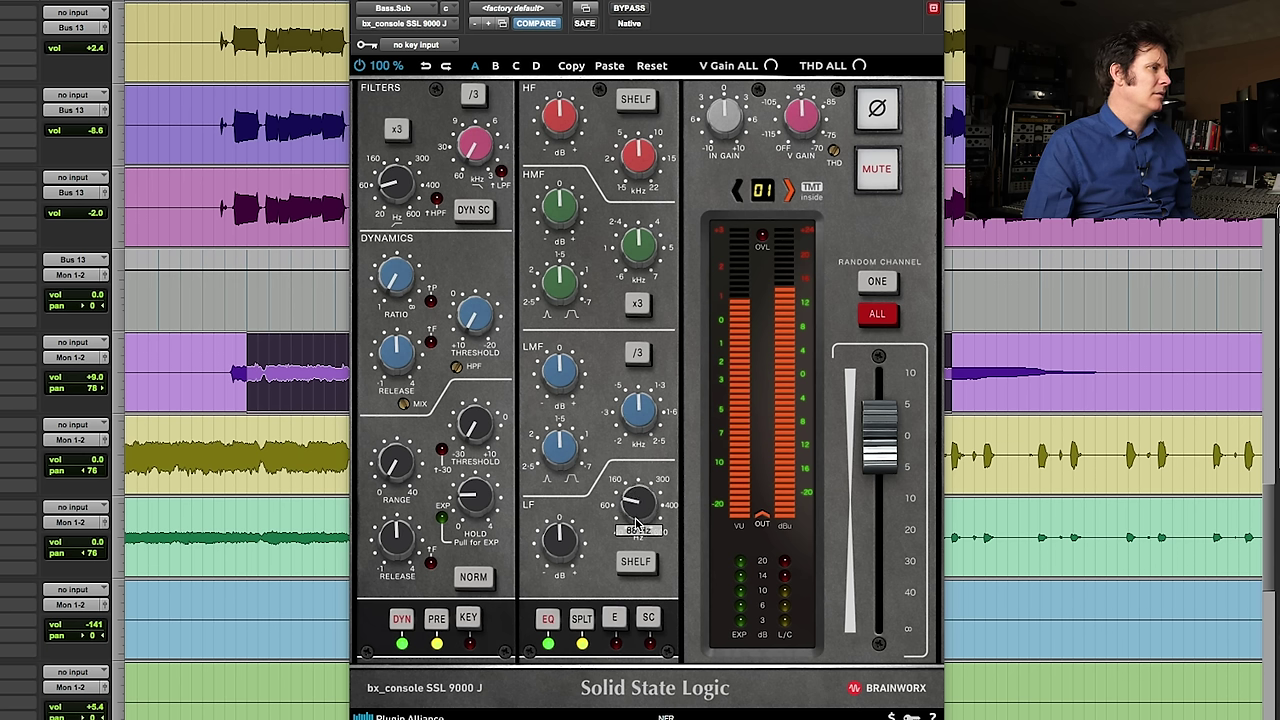
{"action": "left_click_drag", "start_coordinate": [561, 542], "coordinate": [570, 530]}
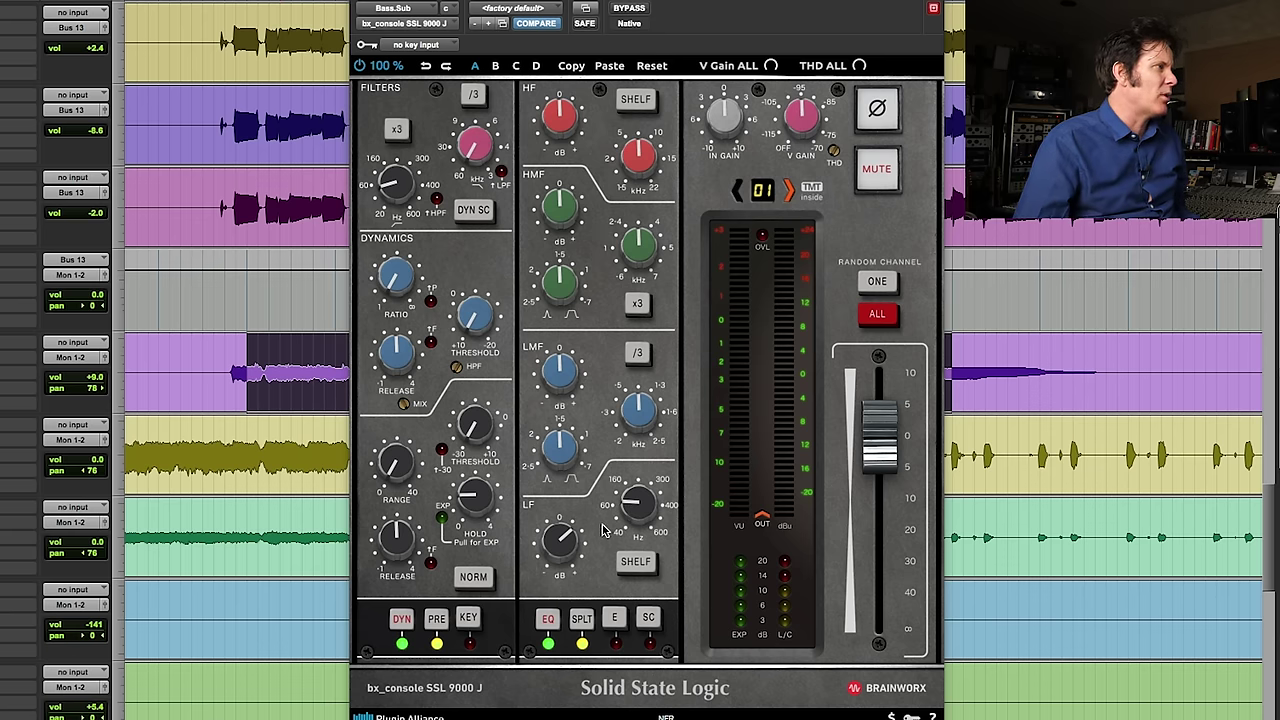
Step: Compare the Bass.Sub EQ against bypass during playback and lower the plugin's input gain
{"action": "key", "text": "space"}
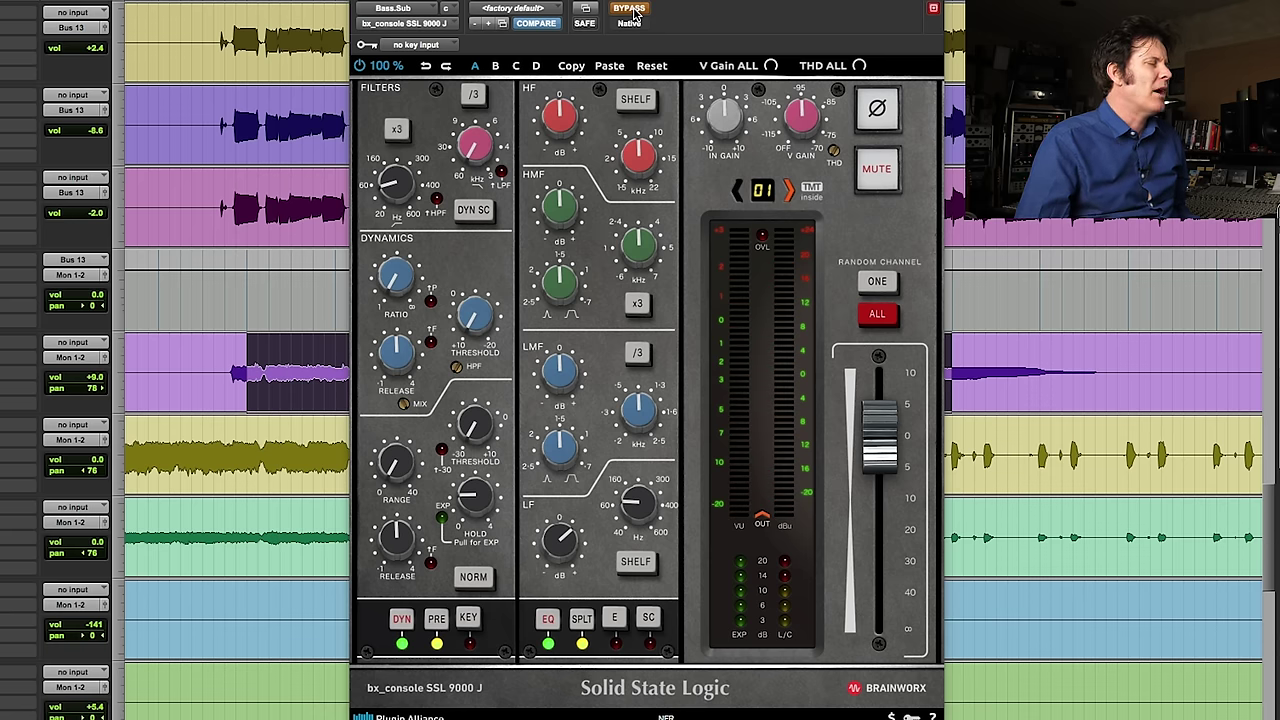
{"action": "left_click", "coordinate": [632, 12]}
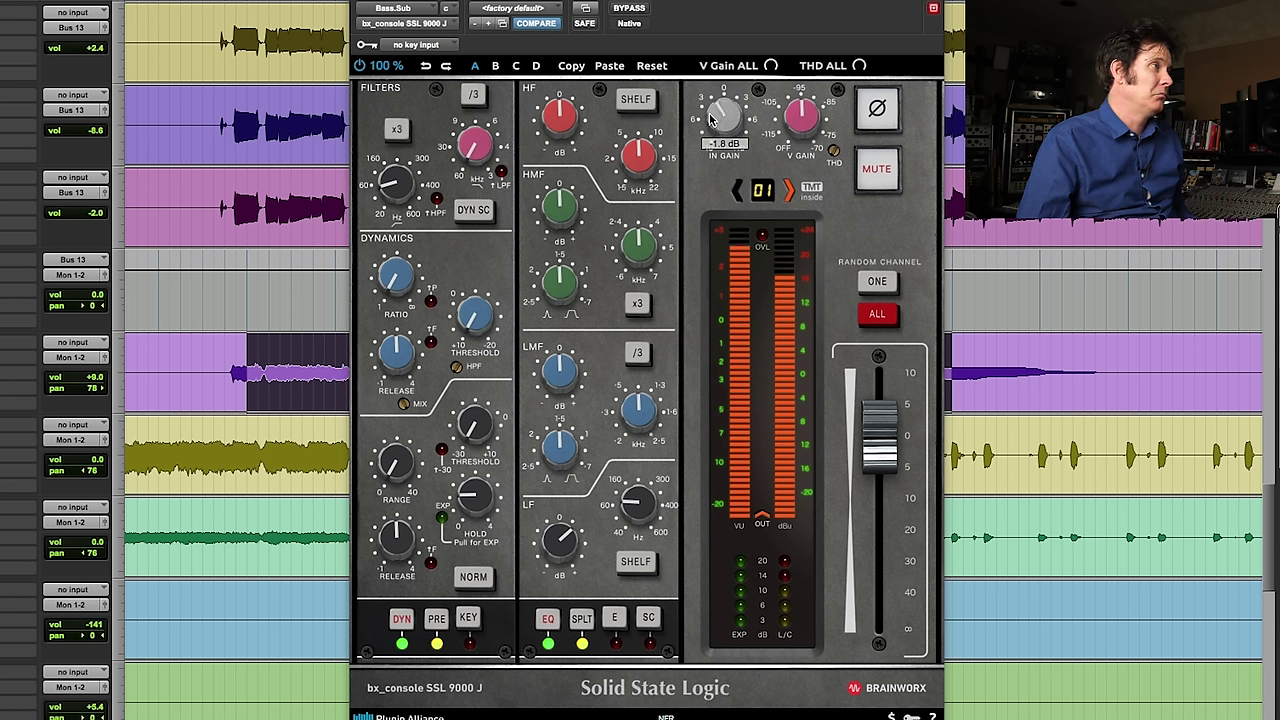
{"action": "left_click_drag", "start_coordinate": [712, 119], "coordinate": [706, 139]}
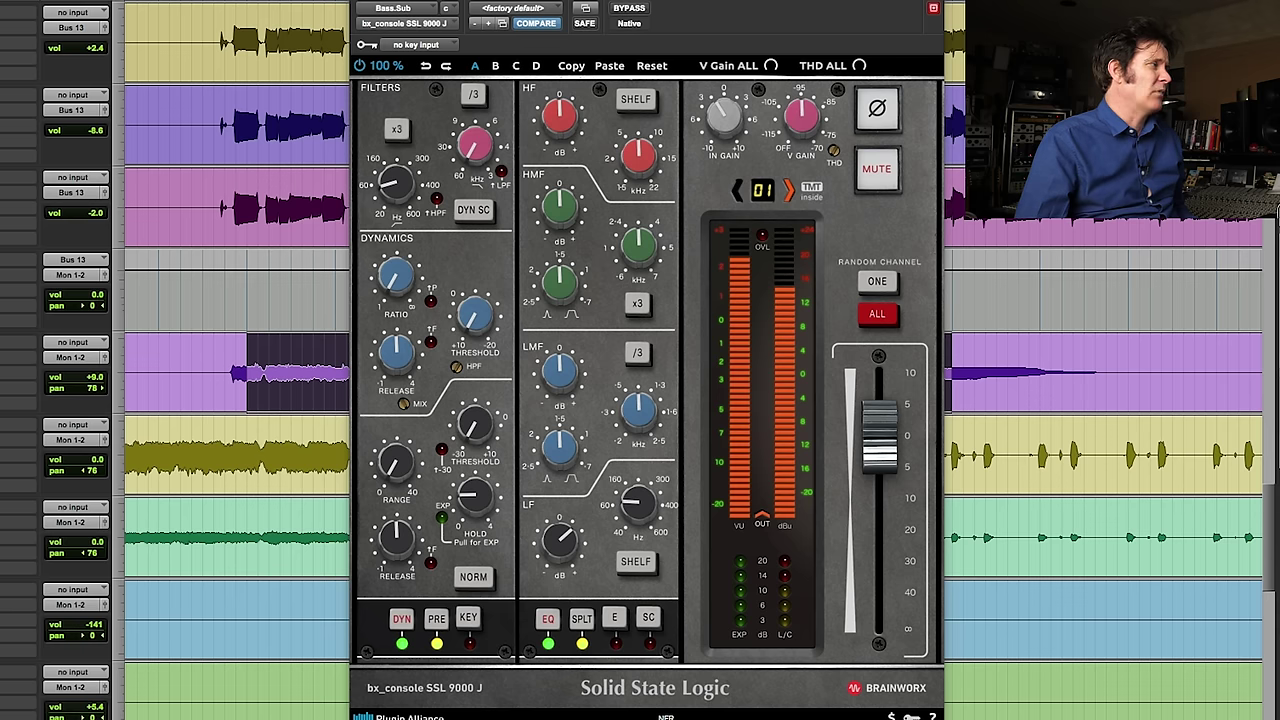
Step: Look through the drum, room and percussion tracks while the mix plays, returning to the bass and guitar tracks
{"action": "scroll", "coordinate": [57, 427], "scroll_direction": "up", "scroll_amount": 3}
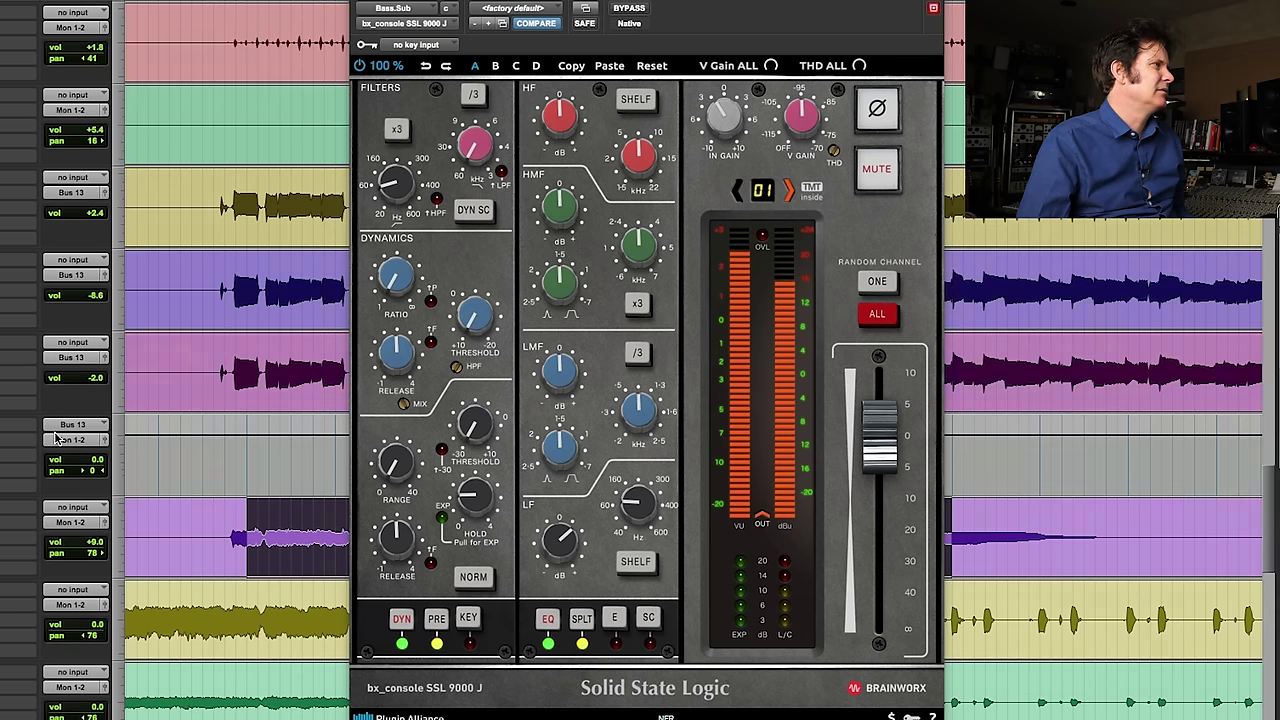
{"action": "scroll", "coordinate": [57, 437], "scroll_direction": "up", "scroll_amount": 5}
{"action": "scroll", "coordinate": [45, 297], "scroll_direction": "up", "scroll_amount": 4}
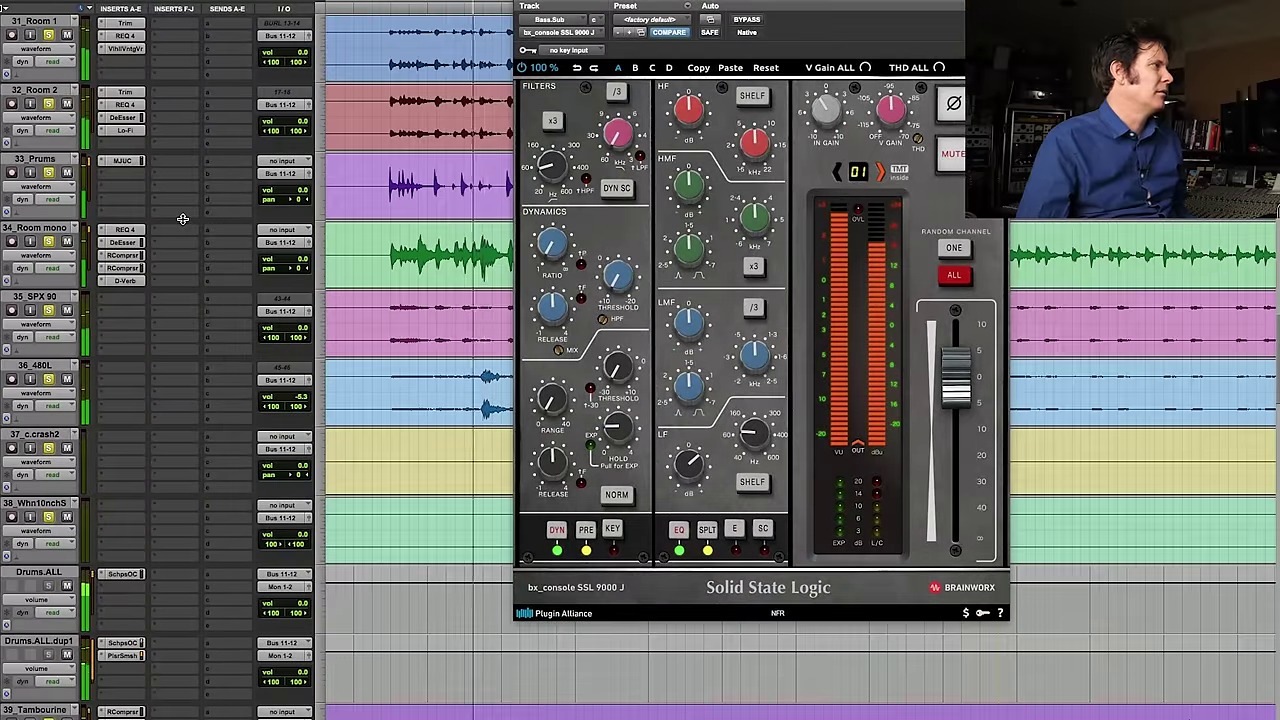
{"action": "scroll", "coordinate": [183, 218], "scroll_direction": "up", "scroll_amount": 7}
{"action": "scroll", "coordinate": [178, 231], "scroll_direction": "up", "scroll_amount": 4}
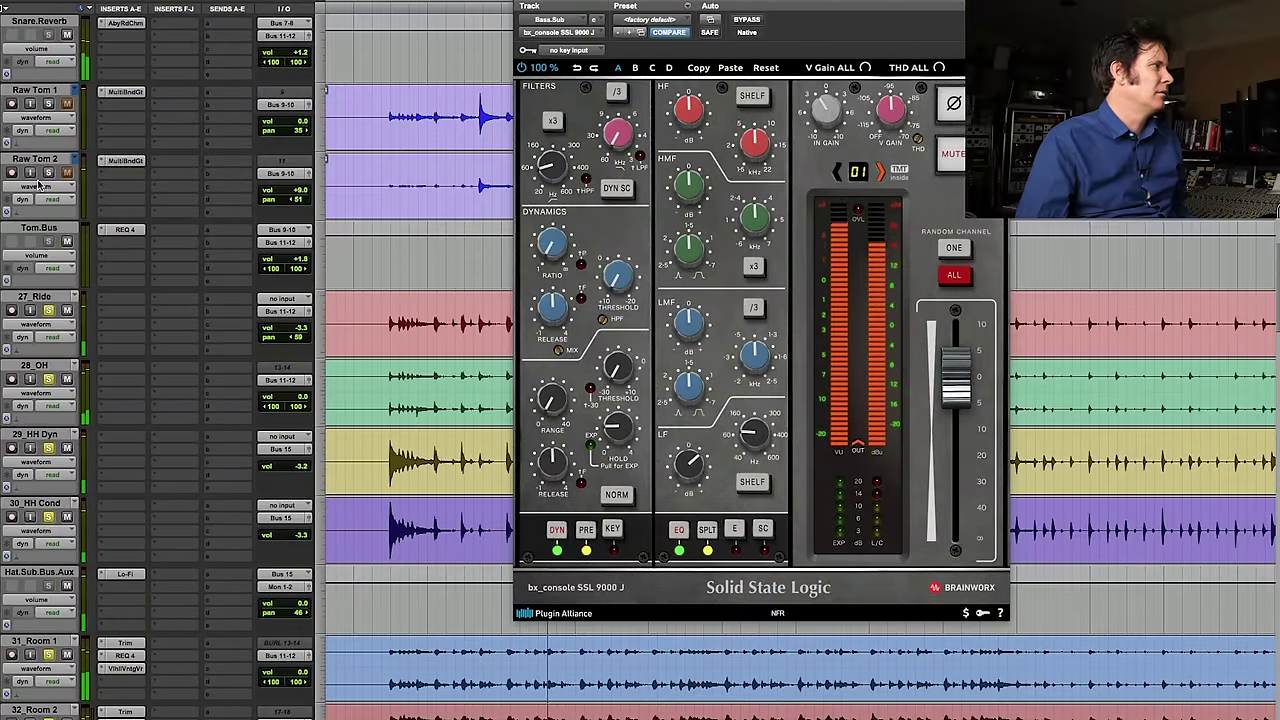
{"action": "scroll", "coordinate": [470, 243], "scroll_direction": "down", "scroll_amount": 4}
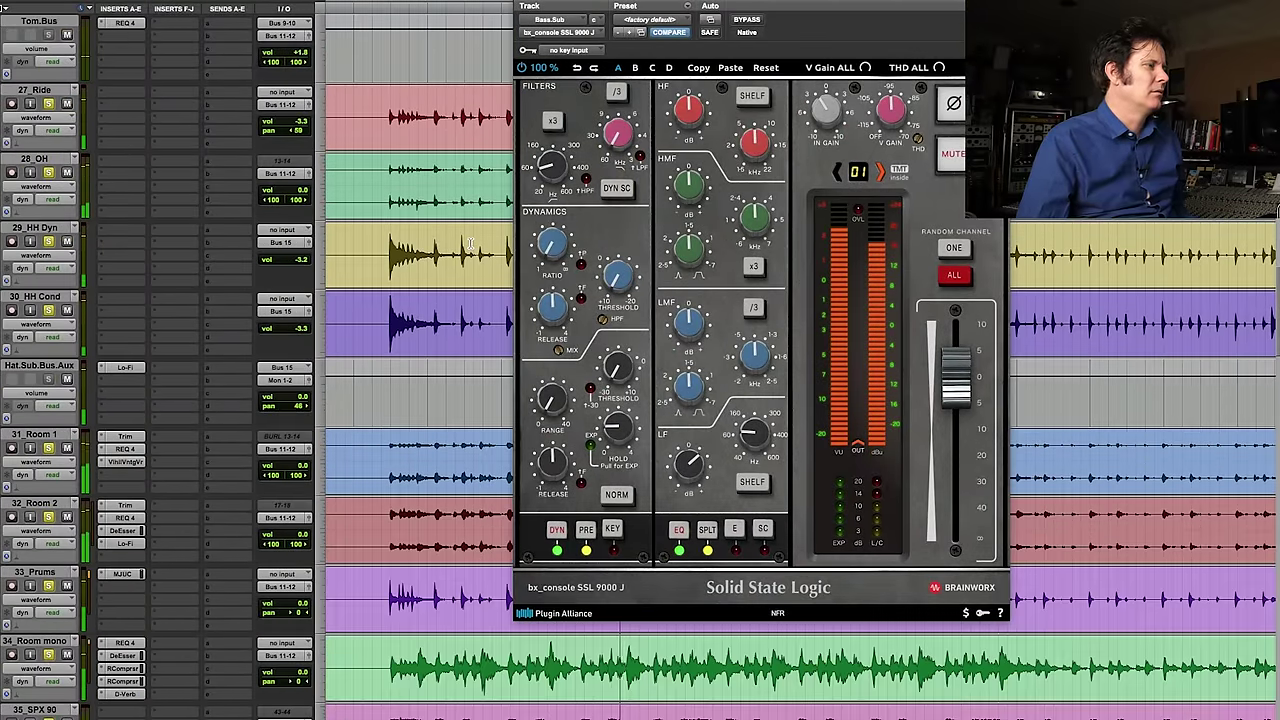
{"action": "scroll", "coordinate": [470, 243], "scroll_direction": "down", "scroll_amount": 16}
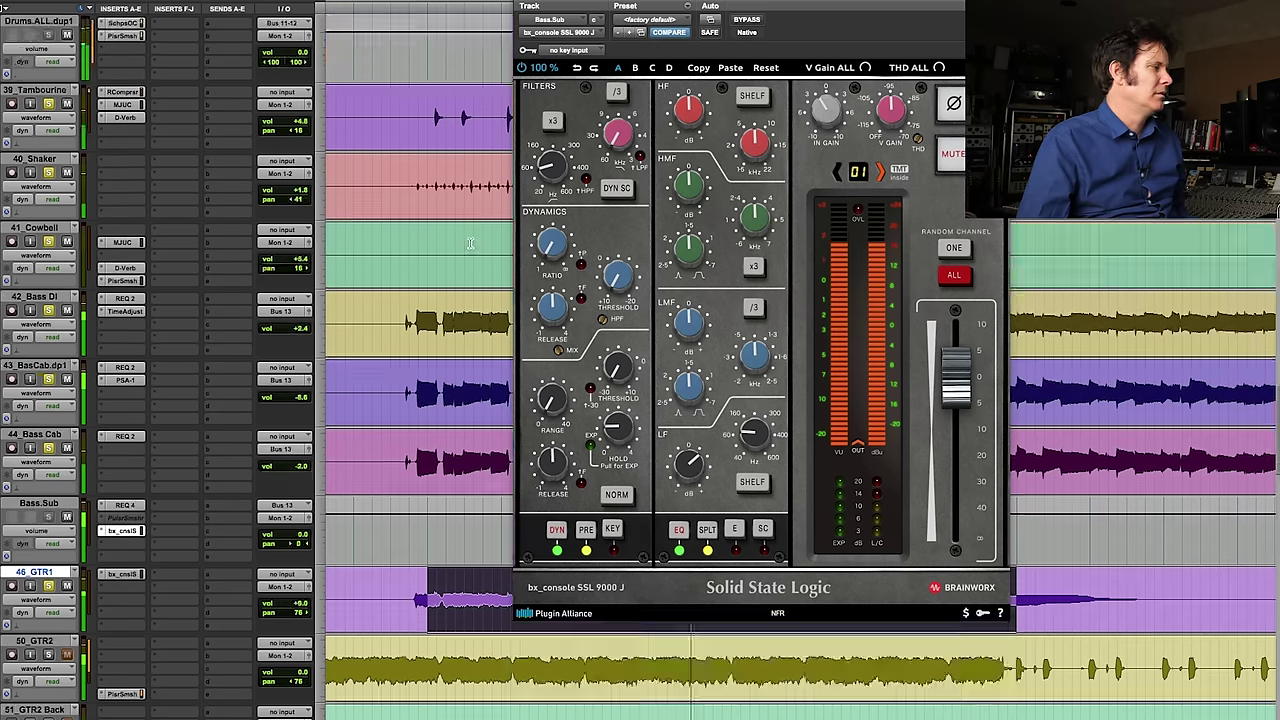
{"action": "scroll", "coordinate": [470, 243], "scroll_direction": "down", "scroll_amount": 1}
Step: Lower the output fader slightly in the 46_GTR1 bx_console SSL 9000 J and close the plugin window
{"action": "left_click", "coordinate": [128, 507]}
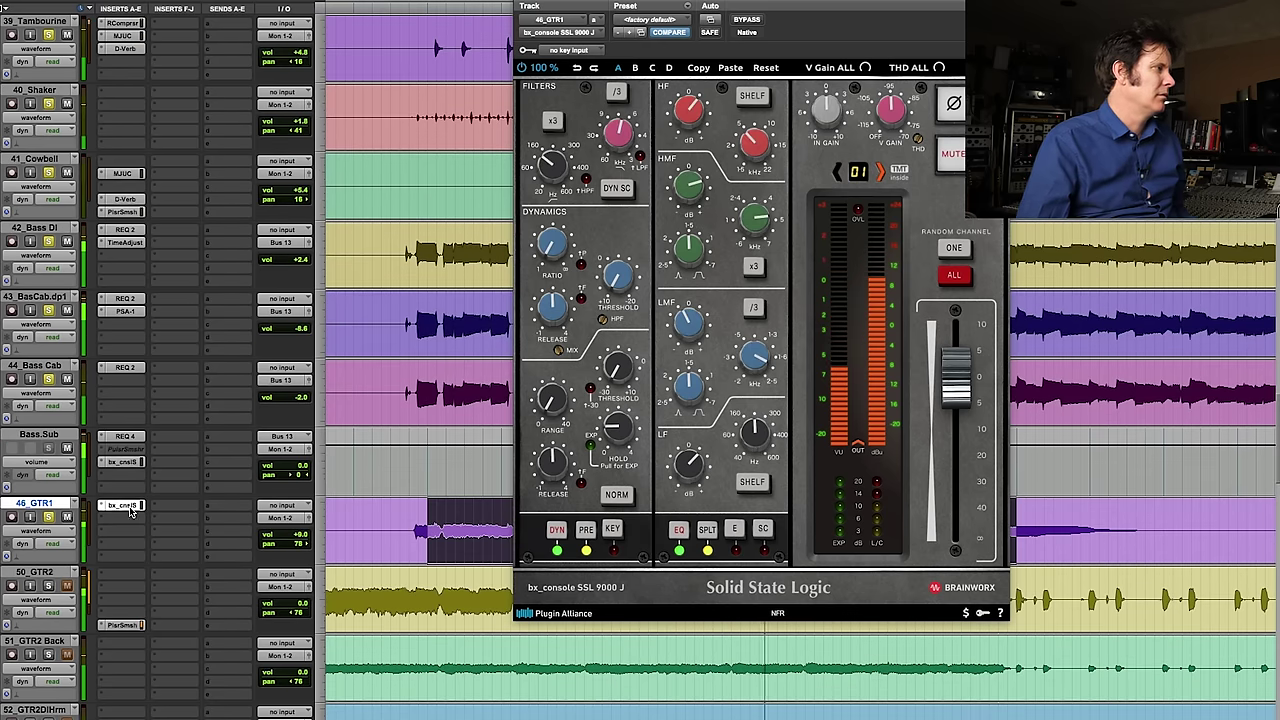
{"action": "left_click_drag", "start_coordinate": [955, 376], "coordinate": [952, 383]}
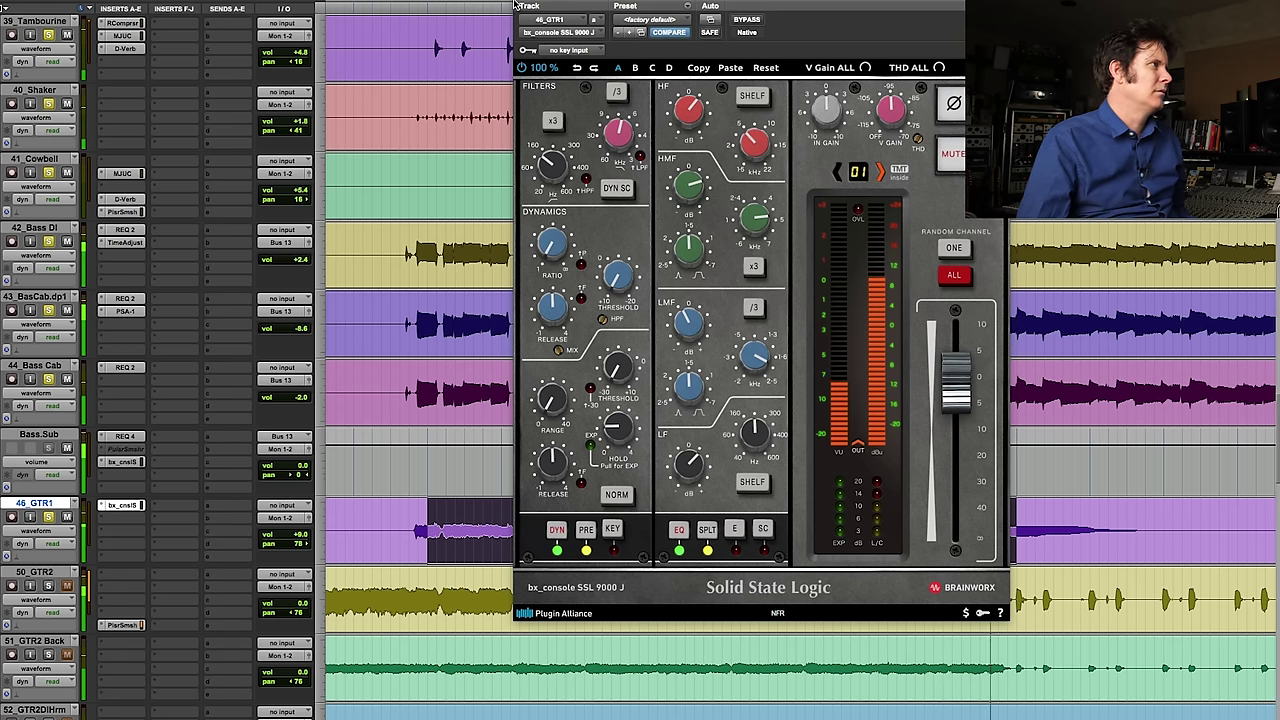
{"action": "left_click", "coordinate": [128, 505]}
Step: Add 50_GTR2, 51_GTR2 Back and 58_Keys 2 to the soloed tracks
{"action": "scroll", "coordinate": [40, 230], "scroll_direction": "down", "scroll_amount": 4}
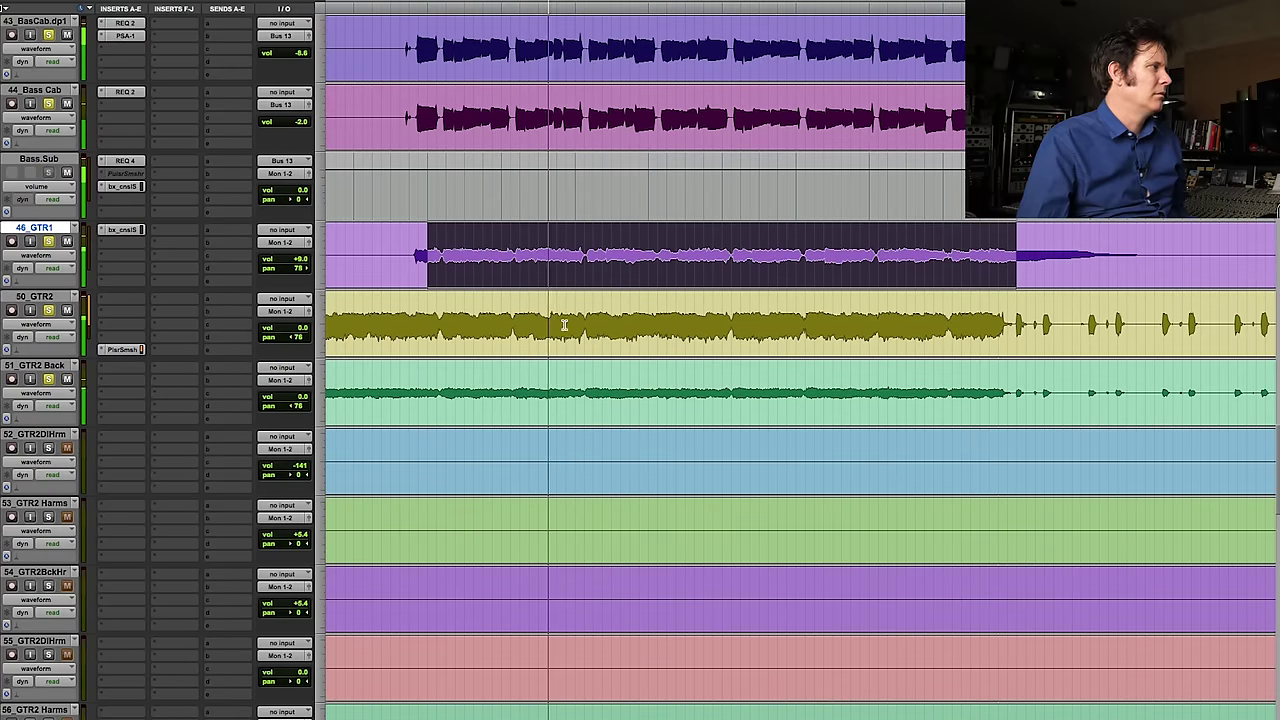
{"action": "scroll", "coordinate": [562, 329], "scroll_direction": "down", "scroll_amount": 10}
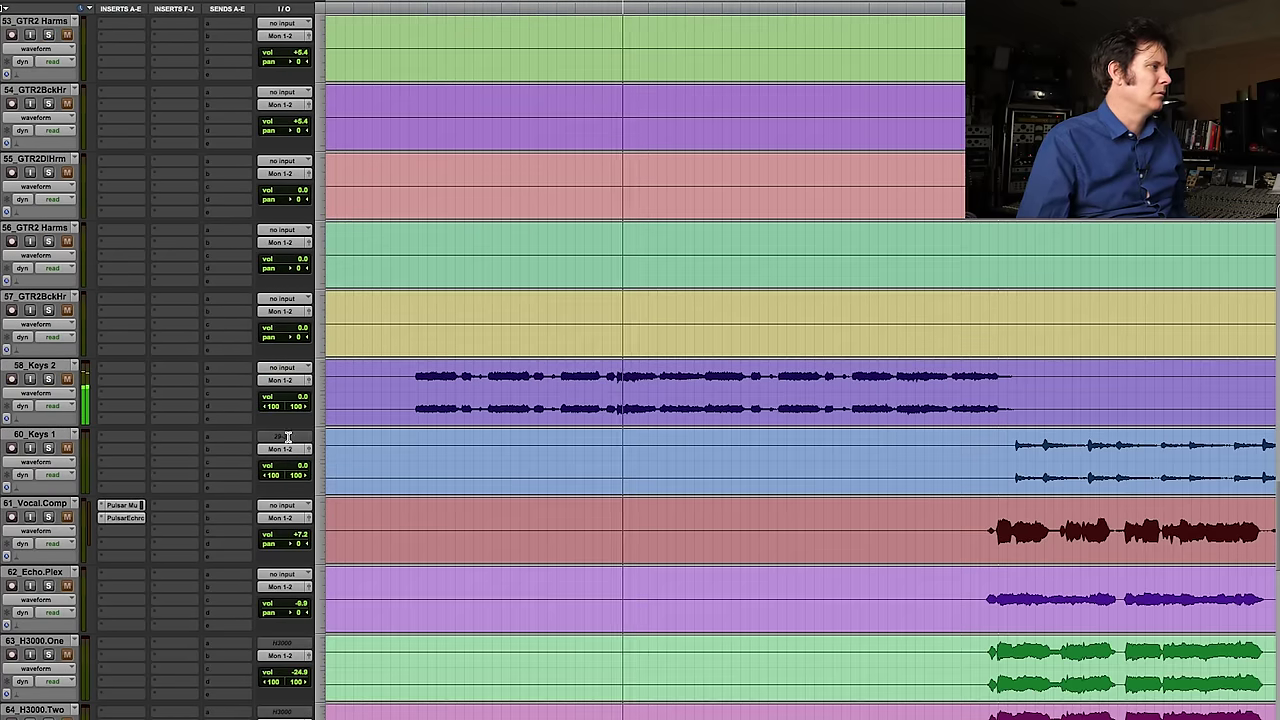
{"action": "left_click", "coordinate": [48, 378]}
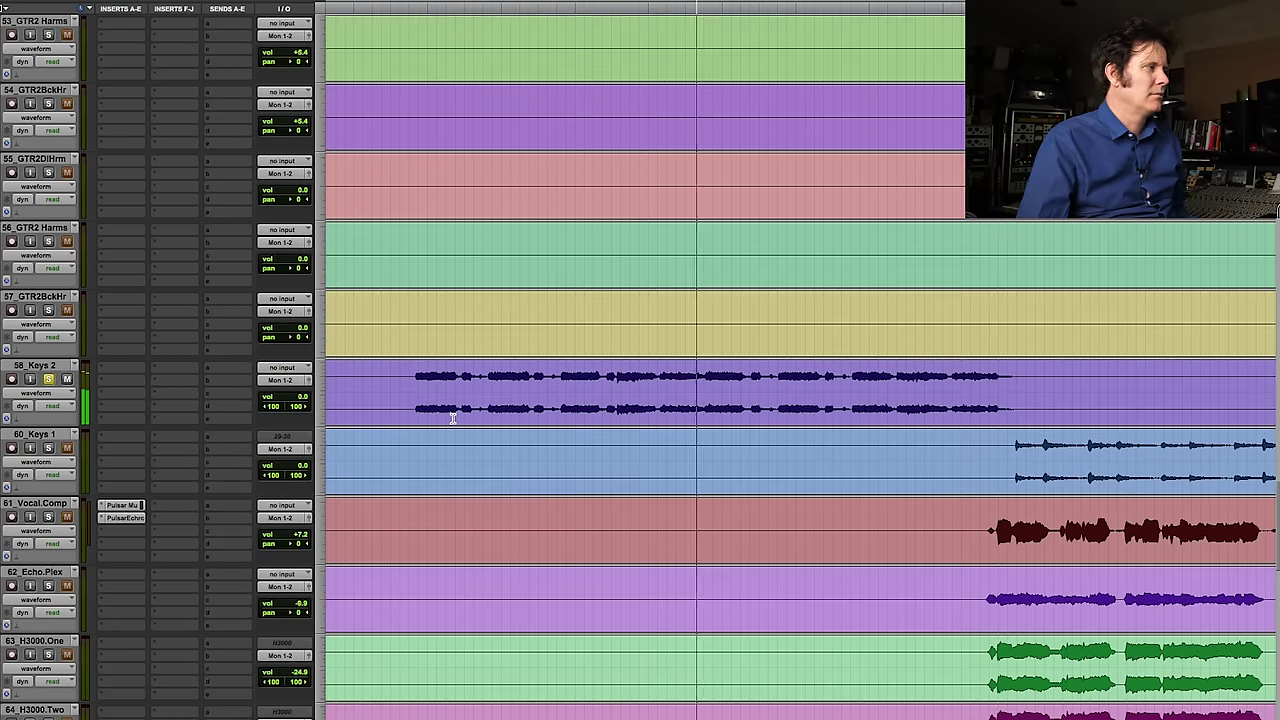
Step: Clear the solos and play the full mix from the start of the first 58_Keys 2 passage
{"action": "scroll", "coordinate": [453, 418], "scroll_direction": "down", "scroll_amount": 1}
{"action": "scroll", "coordinate": [453, 418], "scroll_direction": "down", "scroll_amount": 8}
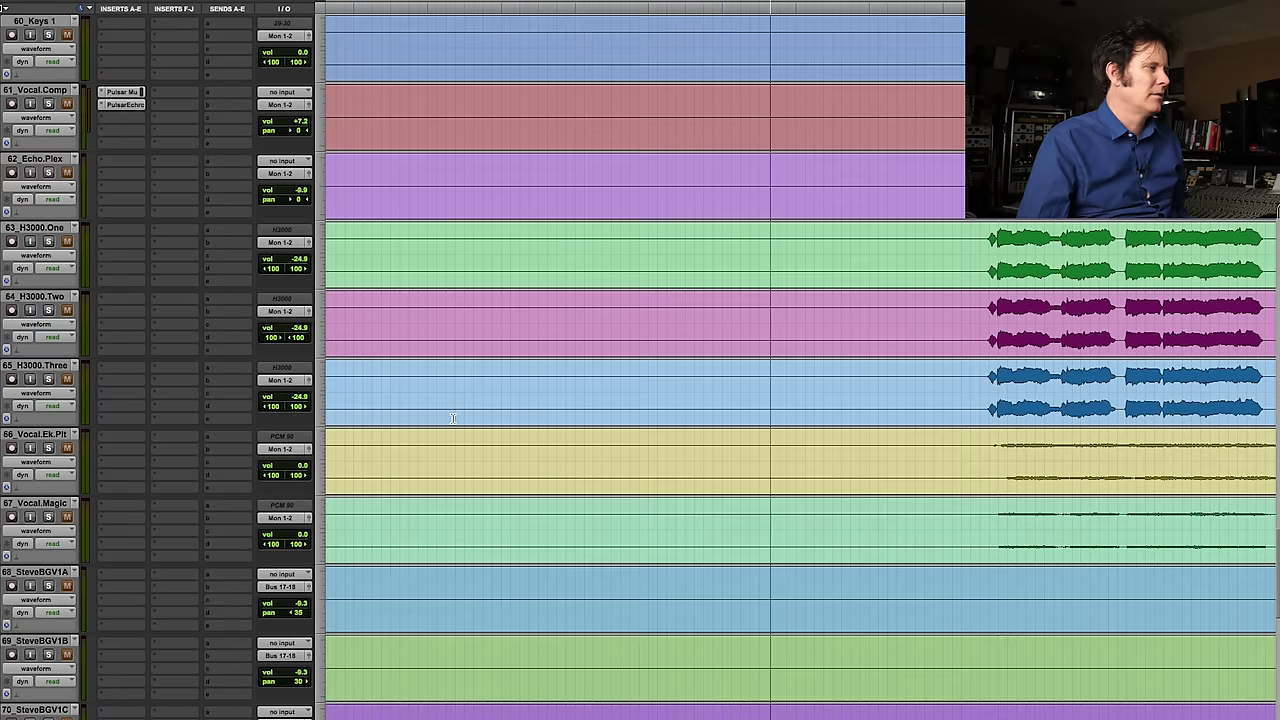
{"action": "scroll", "coordinate": [453, 418], "scroll_direction": "down", "scroll_amount": 6}
{"action": "scroll", "coordinate": [453, 418], "scroll_direction": "up", "scroll_amount": 8}
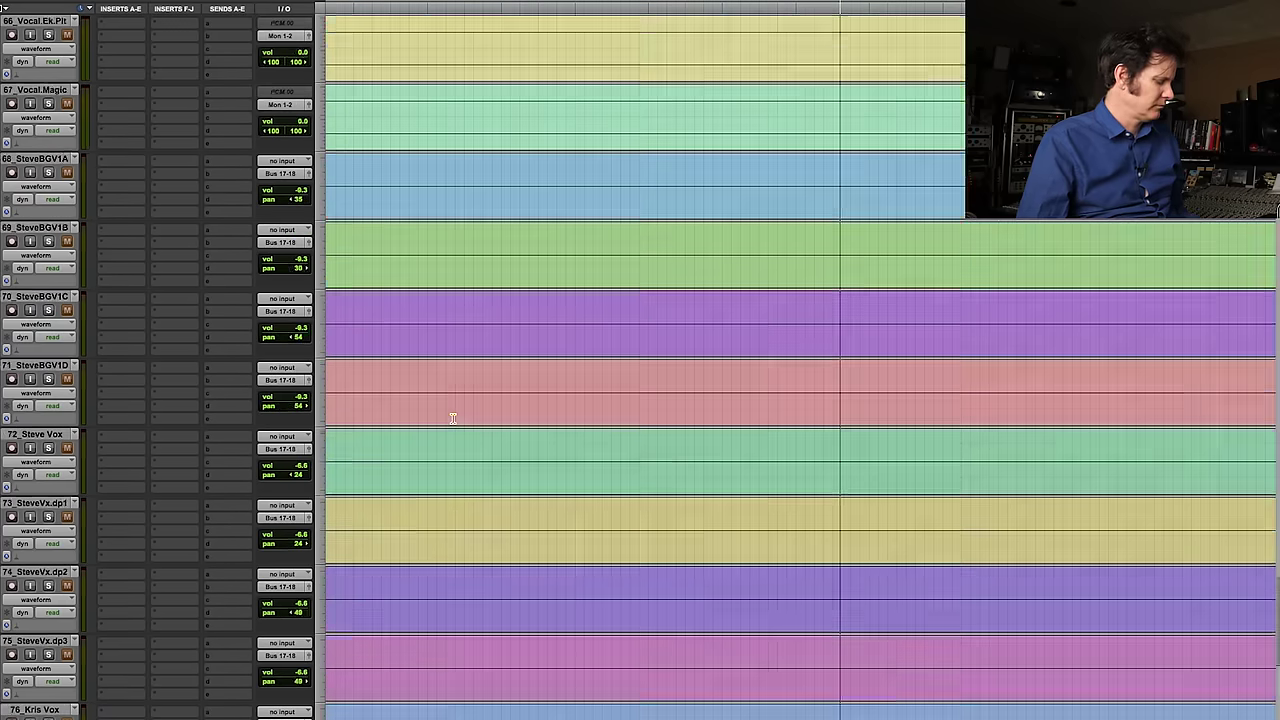
{"action": "scroll", "coordinate": [453, 418], "scroll_direction": "down", "scroll_amount": 2}
{"action": "scroll", "coordinate": [540, 255], "scroll_direction": "up", "scroll_amount": 8}
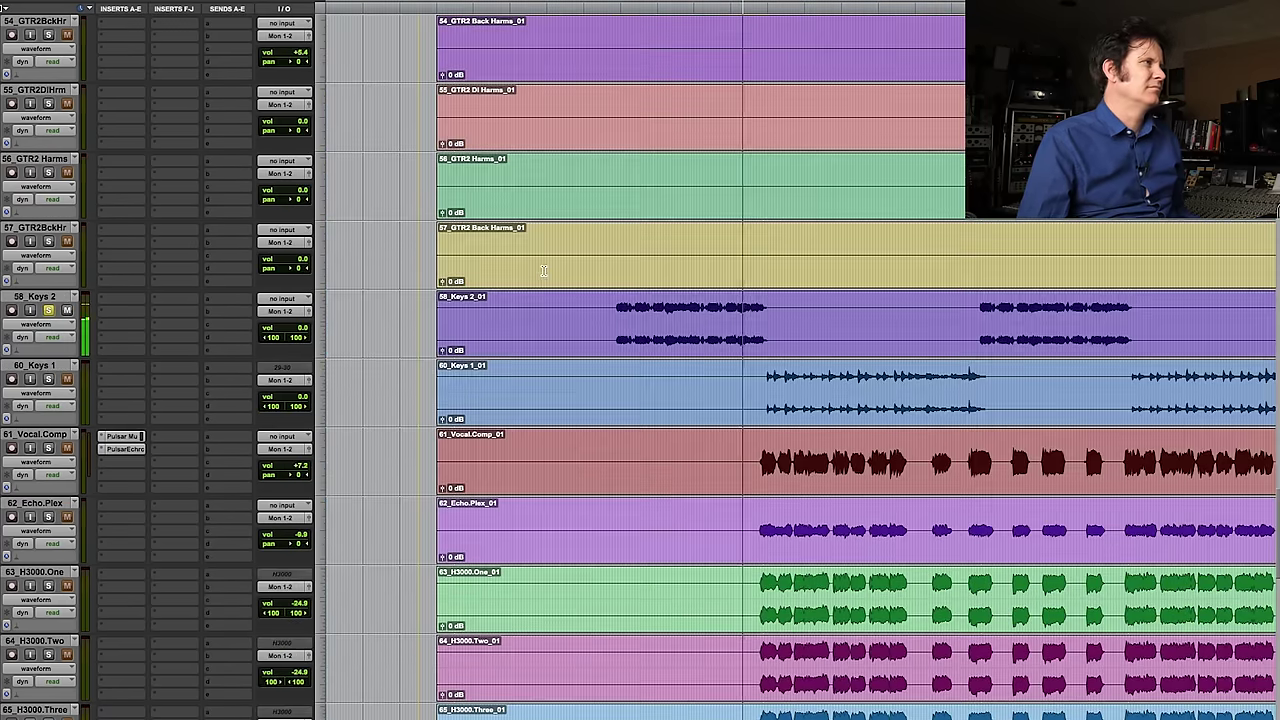
{"action": "scroll", "coordinate": [544, 271], "scroll_direction": "up", "scroll_amount": 1}
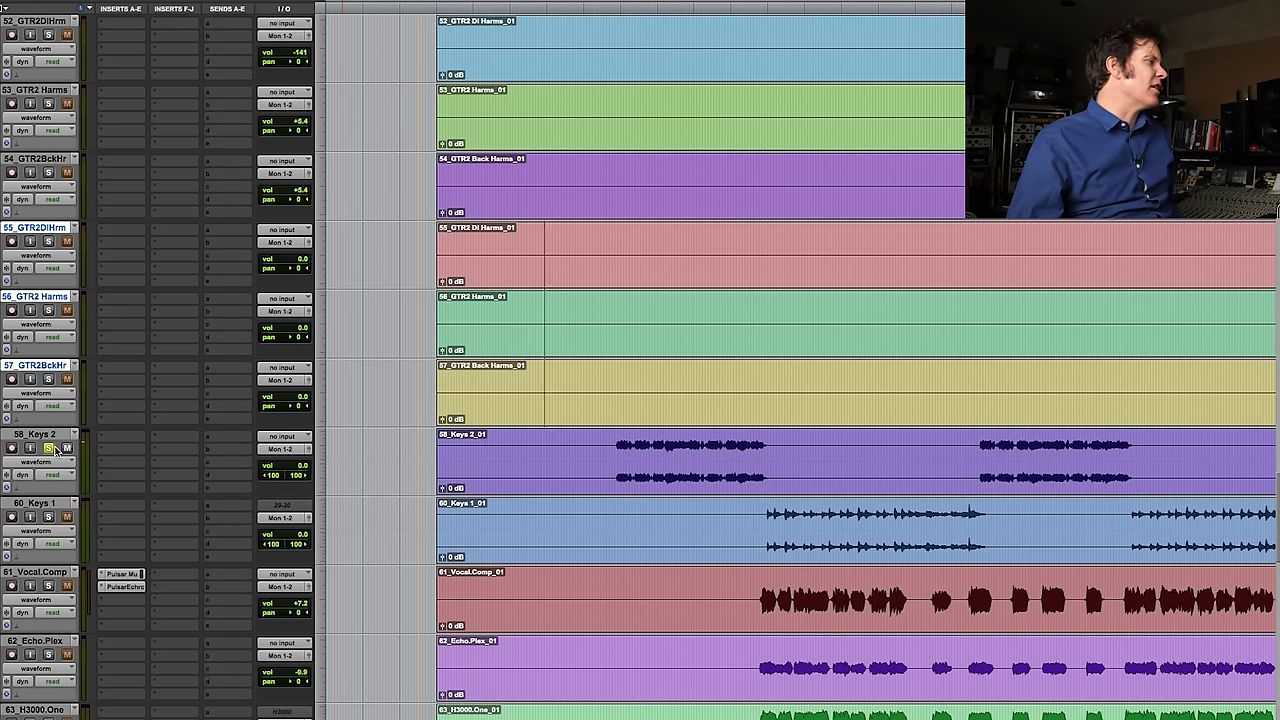
{"action": "left_click", "coordinate": [614, 460]}
{"action": "key", "text": "space"}
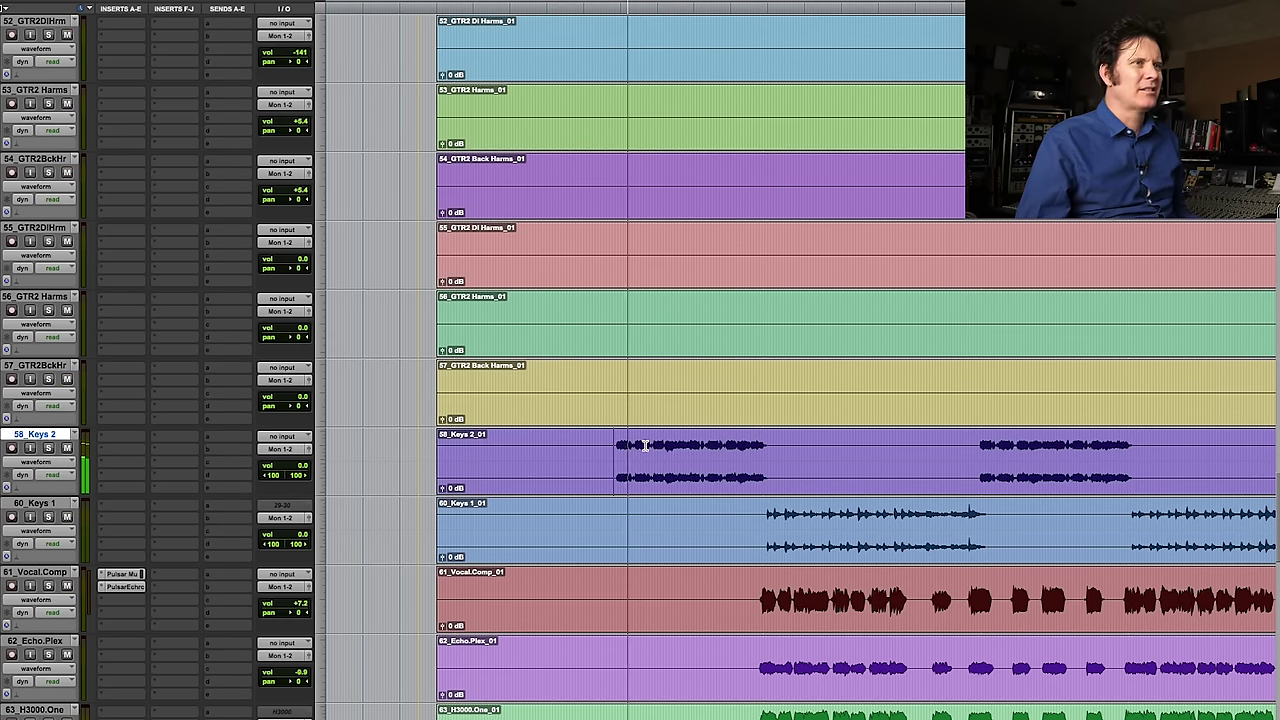
{"action": "left_click_drag", "start_coordinate": [576, 440], "coordinate": [968, 440]}
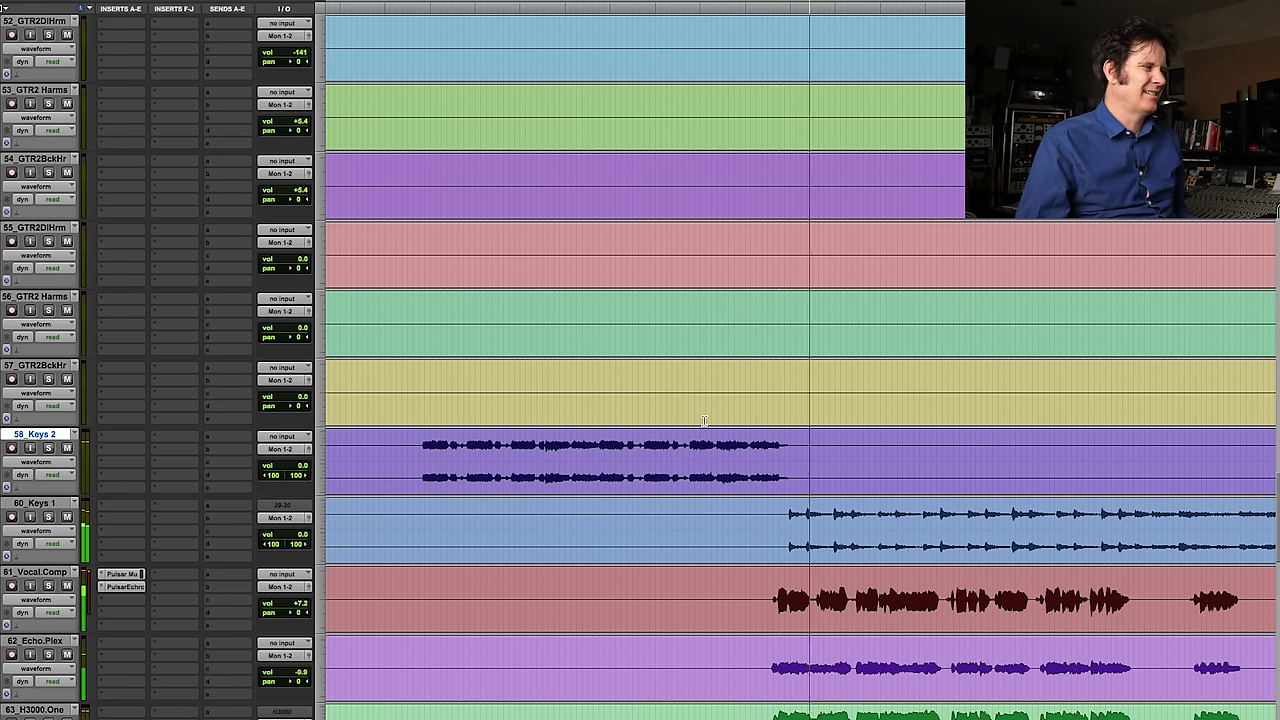
{"action": "key", "text": "super+bracketleft"}
{"action": "key", "text": "super+bracketleft"}
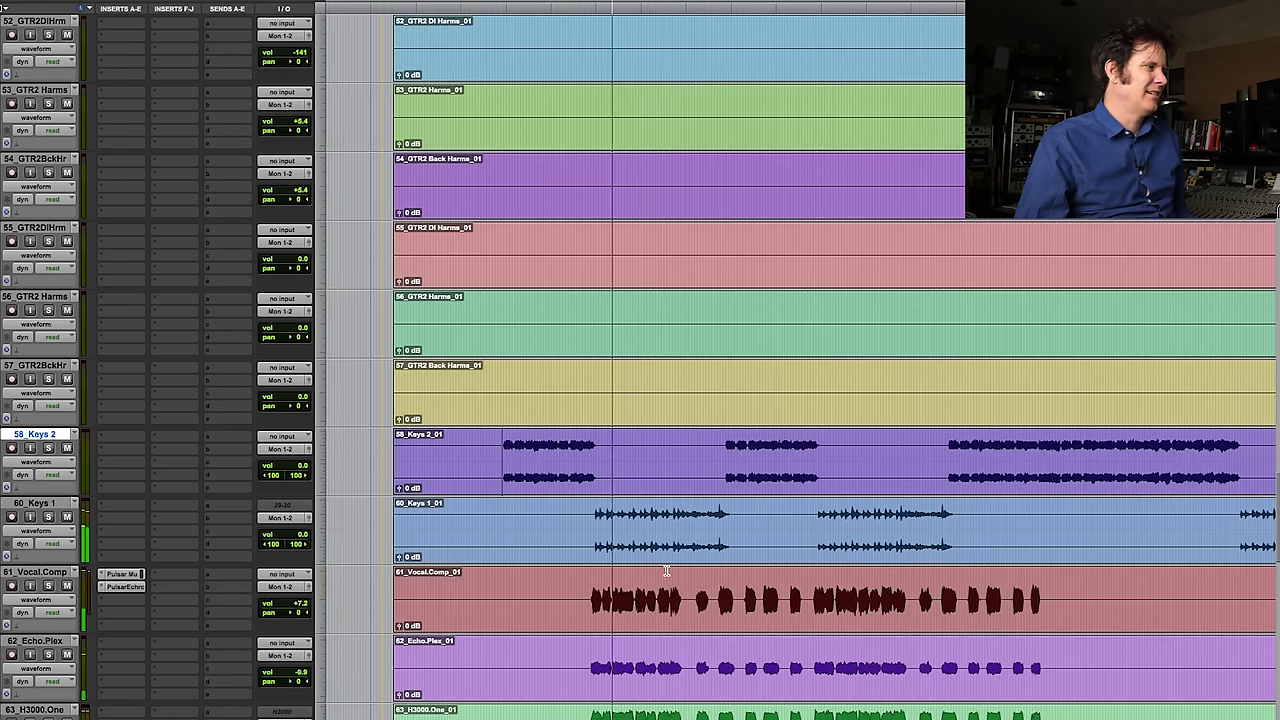
{"action": "key", "text": "super+bracketright"}
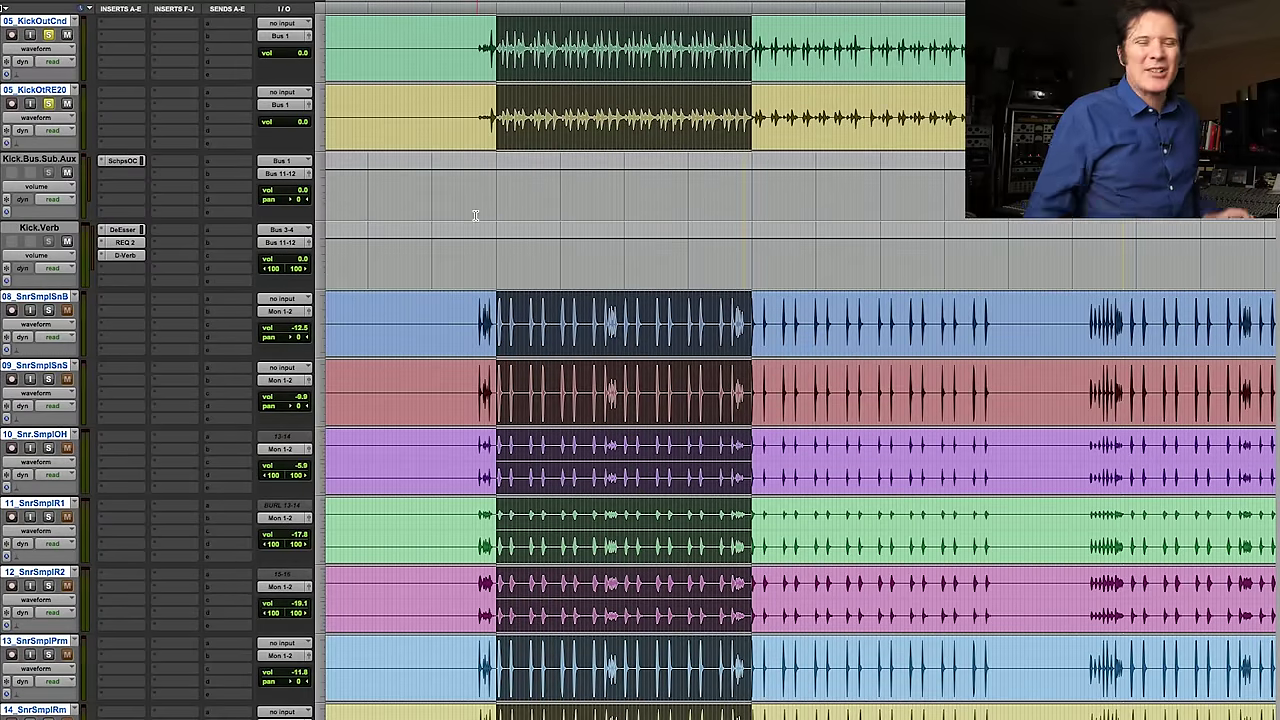
Step: Insert bx_console SSL 9000 J on the Kick.Bus.Sub.Aux track in an empty slot below its existing plugin
{"action": "left_click", "coordinate": [108, 181]}
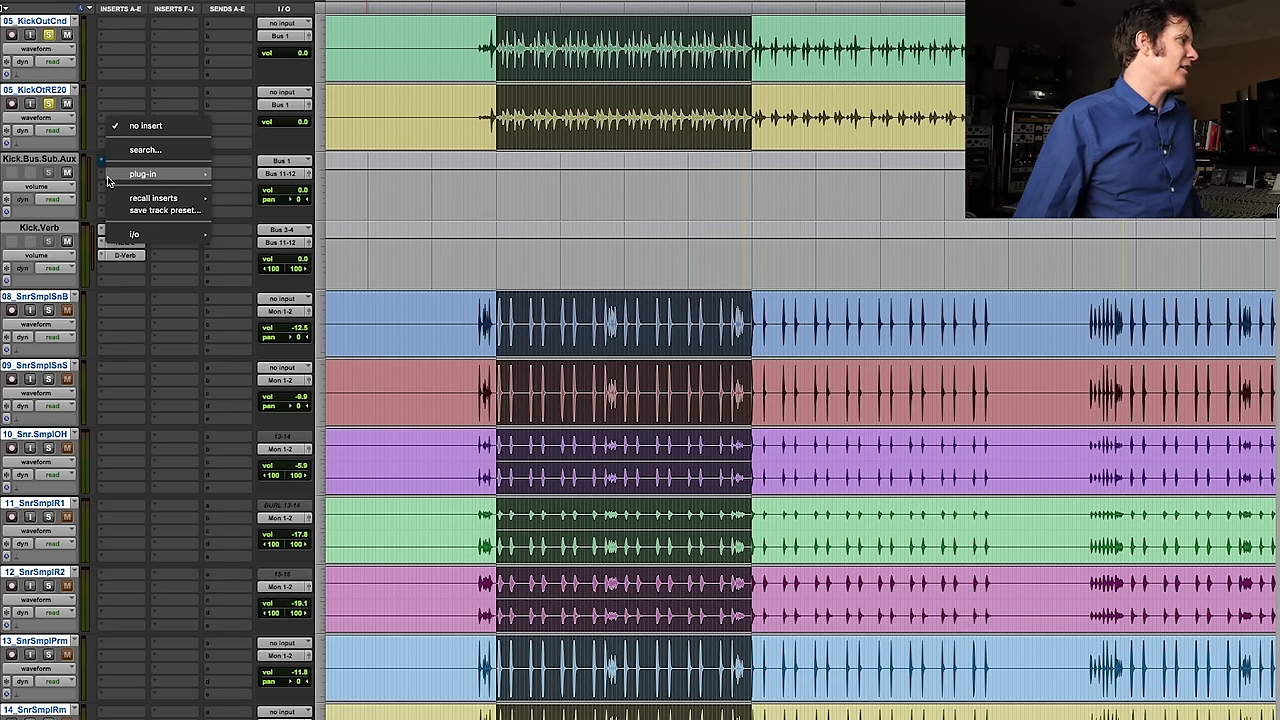
{"action": "mouse_move", "coordinate": [150, 174]}
{"action": "mouse_move", "coordinate": [260, 147]}
{"action": "left_click", "coordinate": [440, 150]}
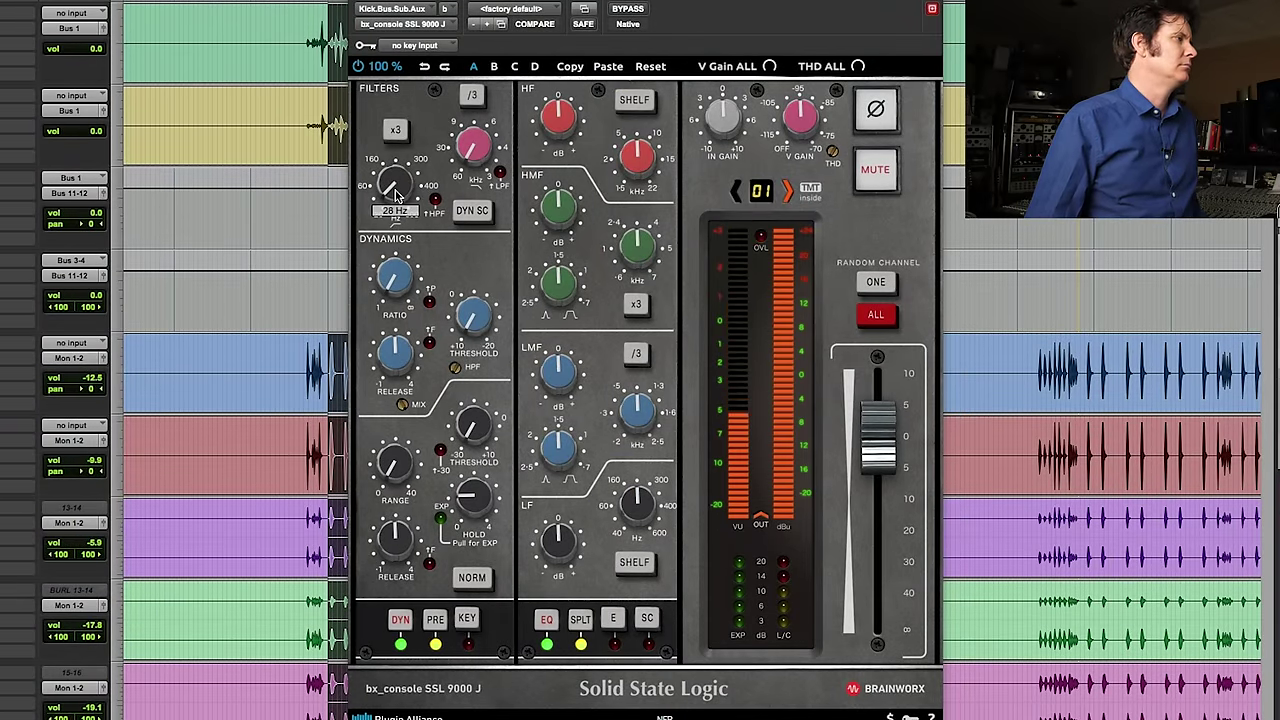
Step: Set the kick channel's high-pass filter to about 28 Hz, lower the LF frequency and boost the LF gain by 6.2 dB
{"action": "left_click_drag", "start_coordinate": [395, 196], "coordinate": [397, 196]}
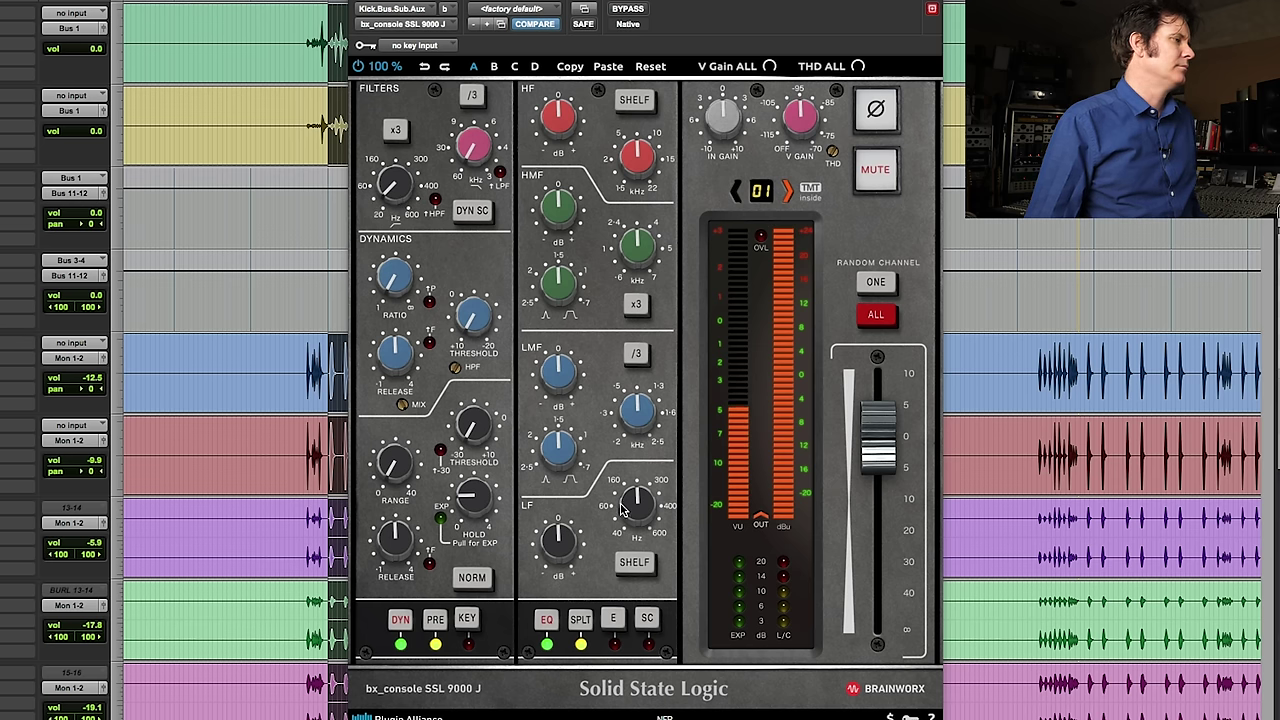
{"action": "left_click_drag", "start_coordinate": [621, 510], "coordinate": [638, 522]}
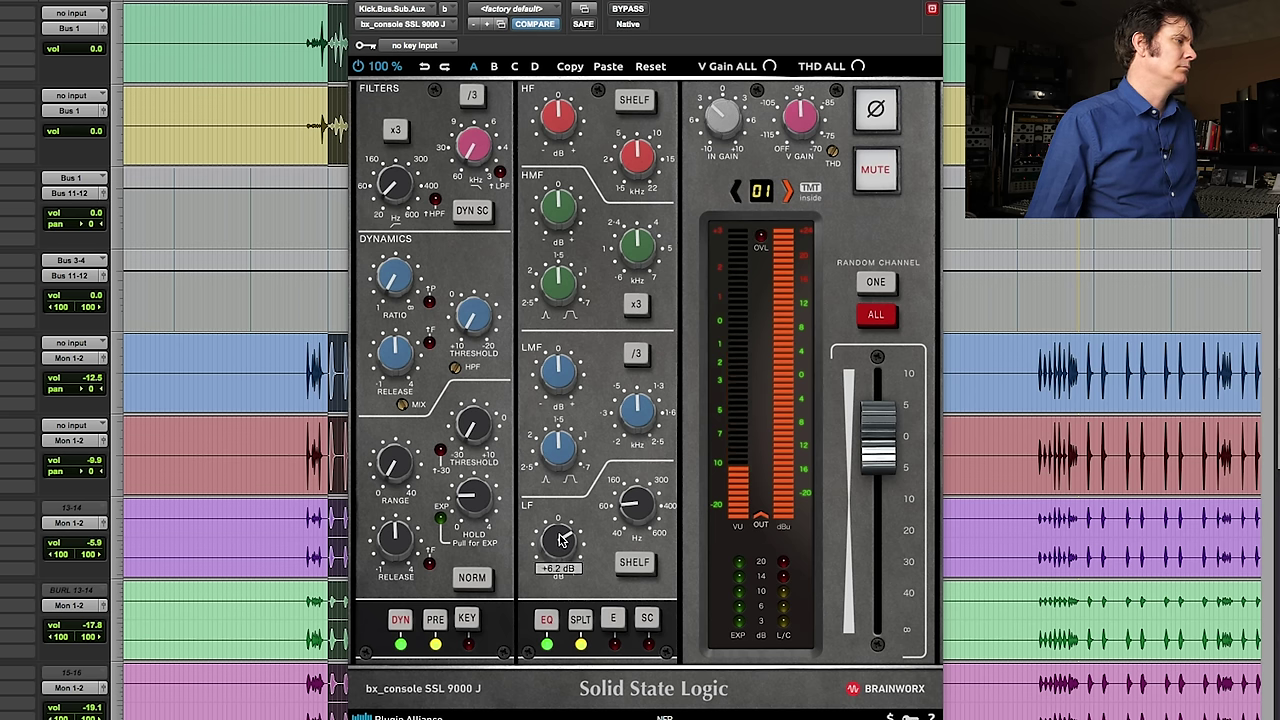
{"action": "left_click", "coordinate": [634, 13]}
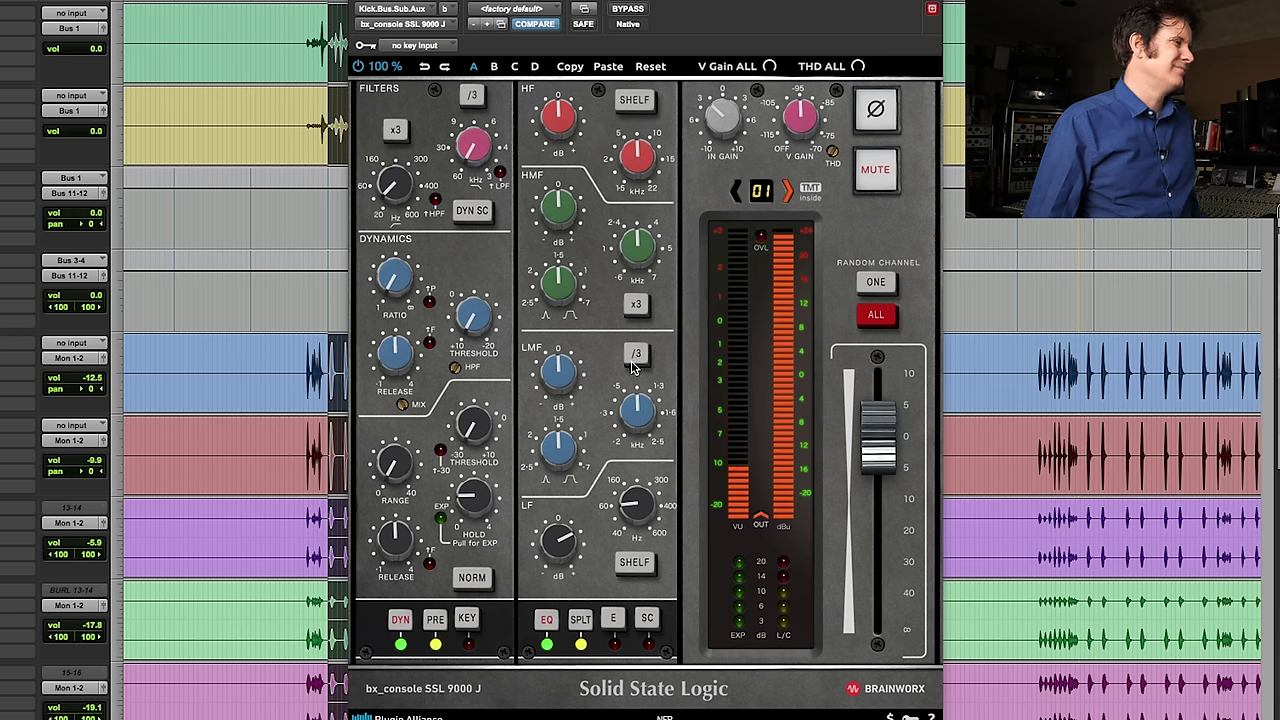
Step: Cut the kick's LMF band at a lower frequency, boost the HMF gain and raise the LF boost beyond 8.7 dB
{"action": "mouse_move", "coordinate": [635, 424]}
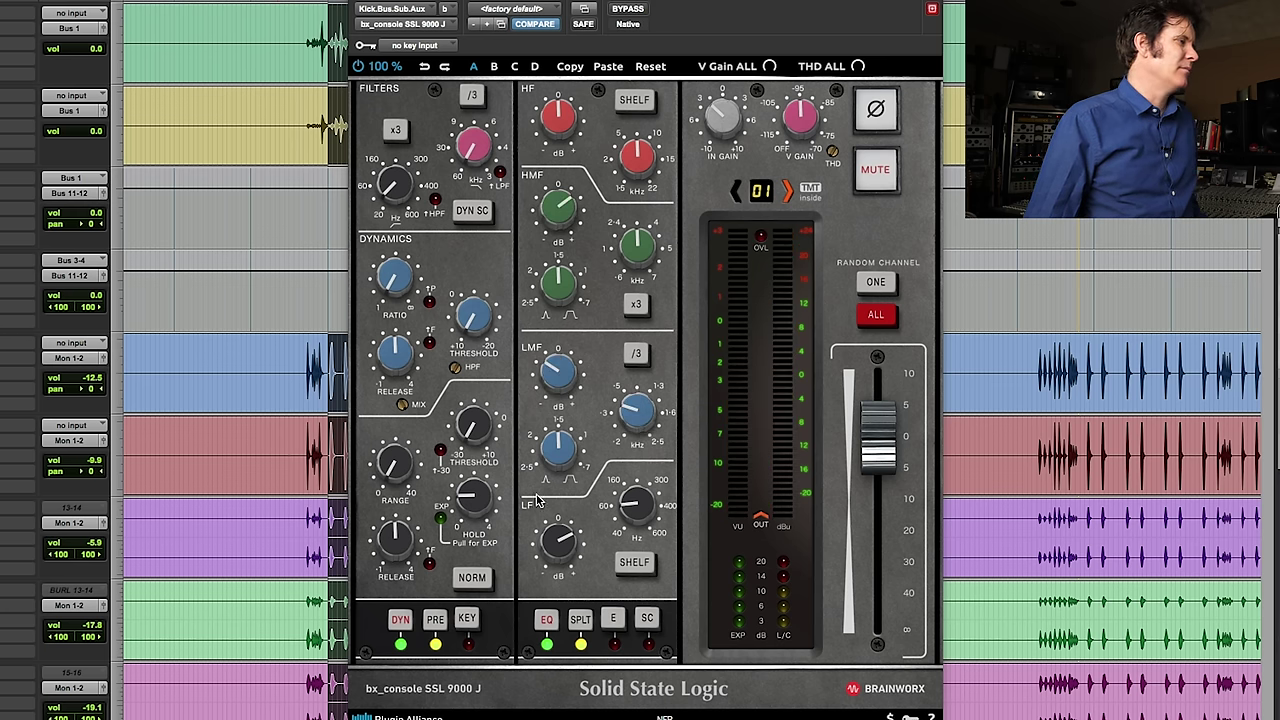
{"action": "mouse_move", "coordinate": [561, 543]}
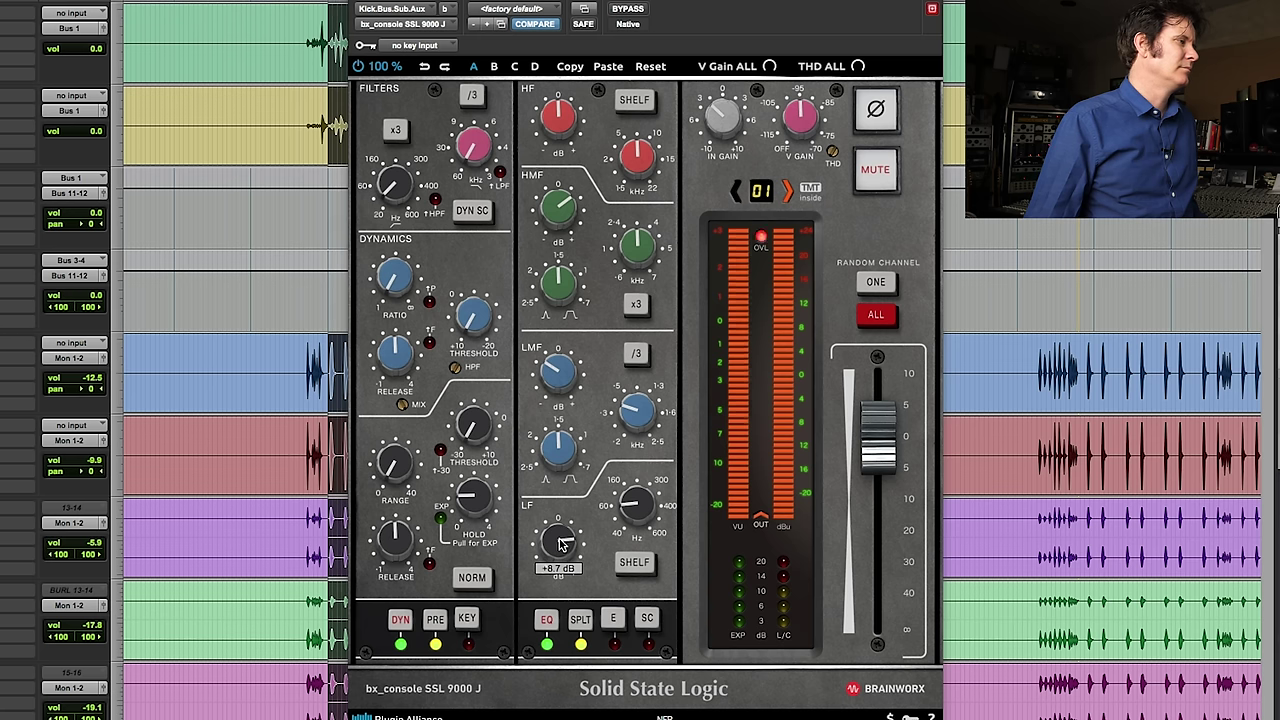
{"action": "scroll", "coordinate": [561, 543], "scroll_direction": "up", "scroll_amount": 1}
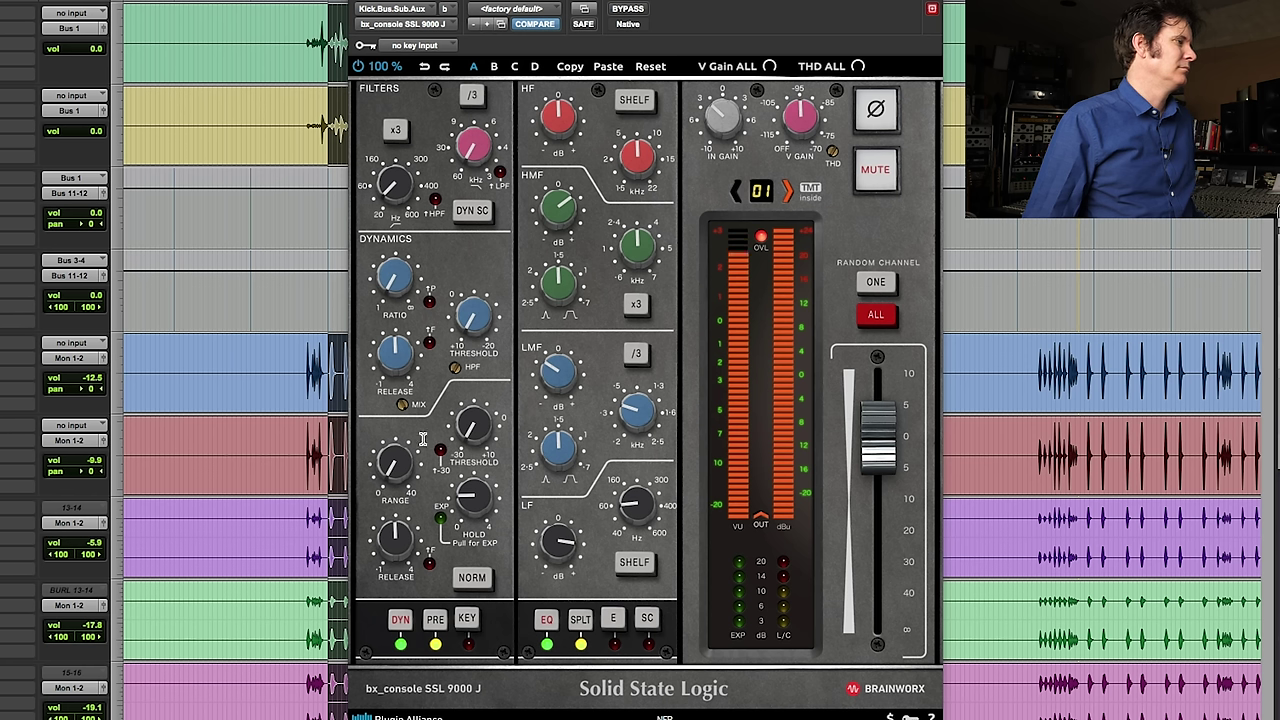
Step: Raise the Kick.Bus.Sub.Aux track volume to +3.6 dB
{"action": "left_click", "coordinate": [85, 214]}
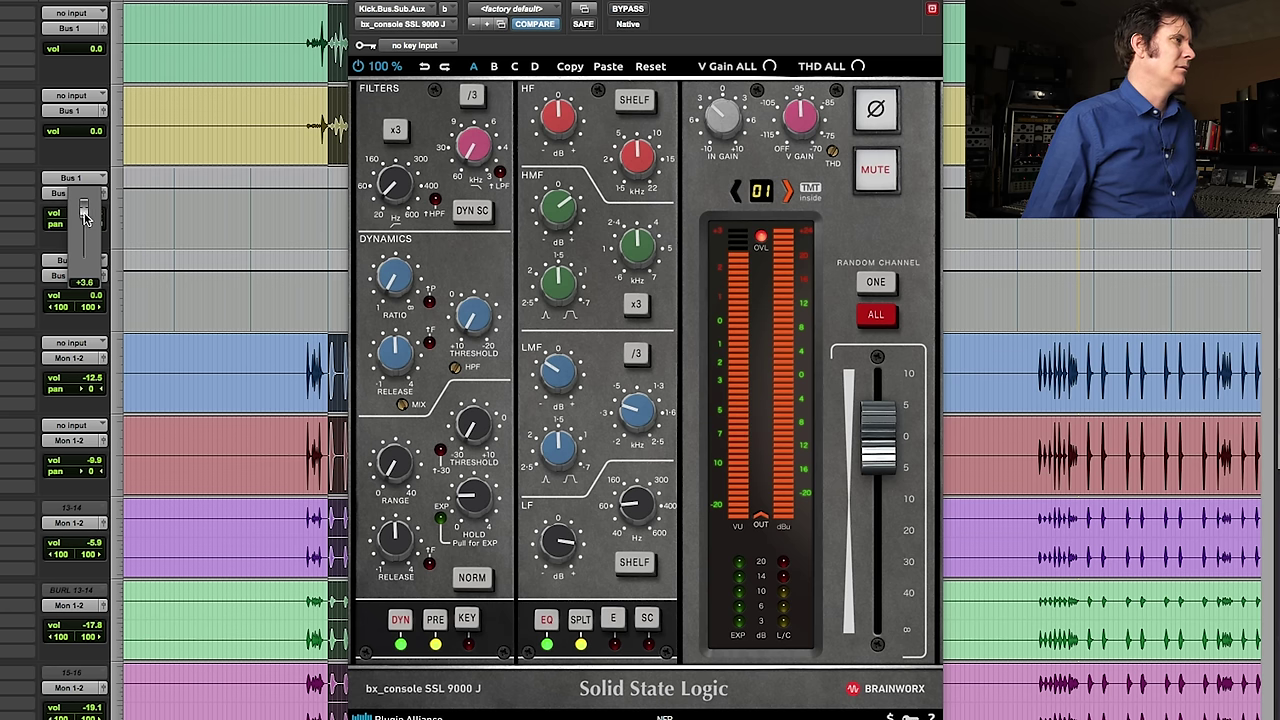
{"action": "left_click_drag", "start_coordinate": [85, 218], "coordinate": [85, 218]}
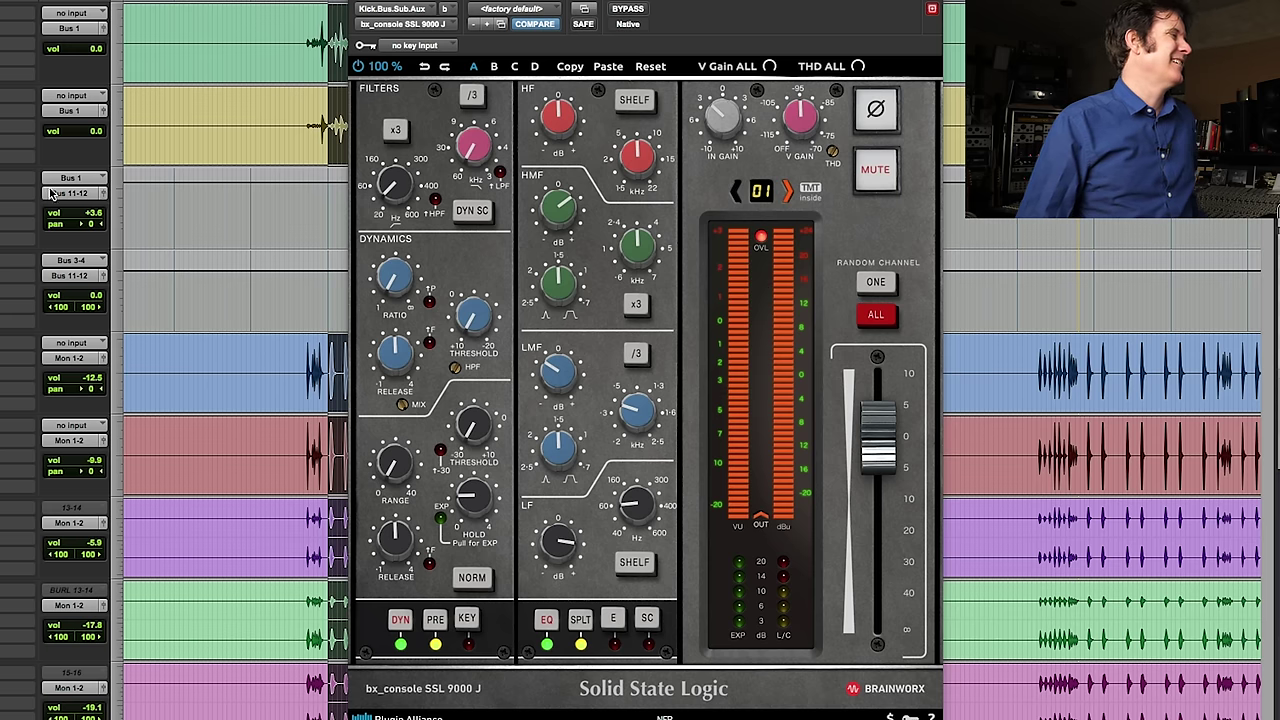
Step: Compare the kick with the plugin bypassed, re-enable it and set the HMF frequency to 600 Hz
{"action": "left_click", "coordinate": [628, 9]}
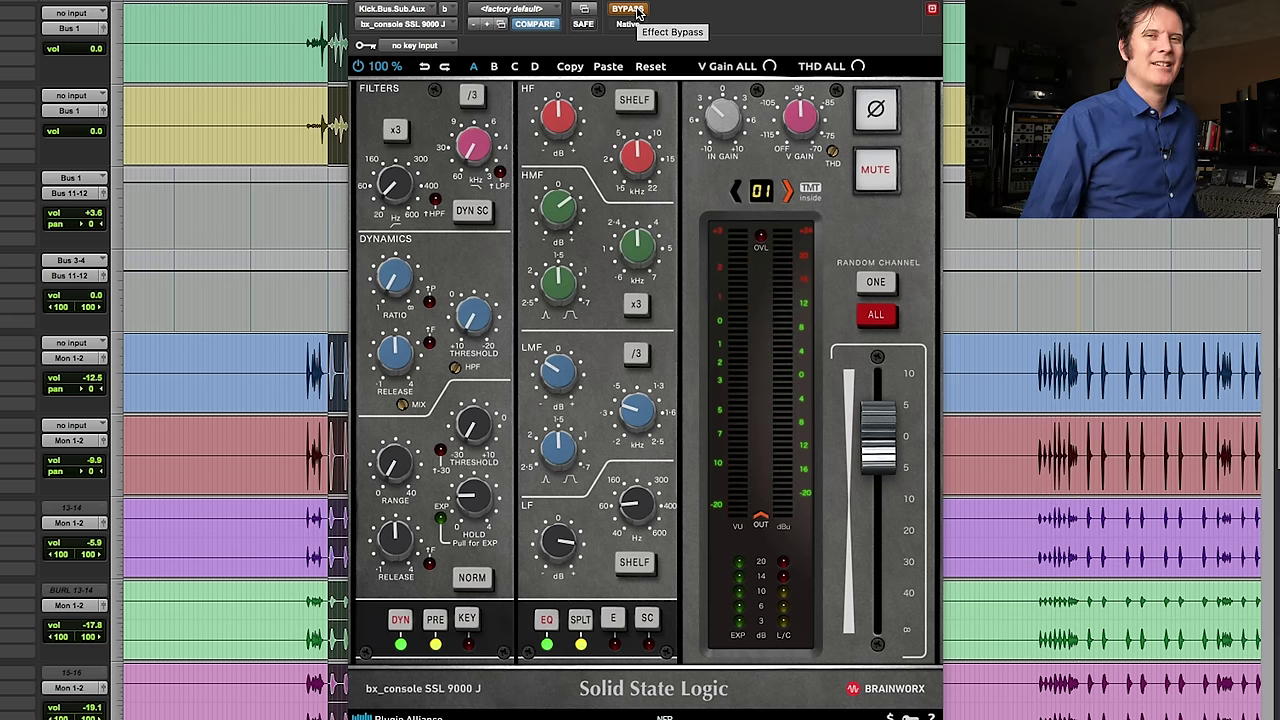
{"action": "left_click", "coordinate": [628, 9]}
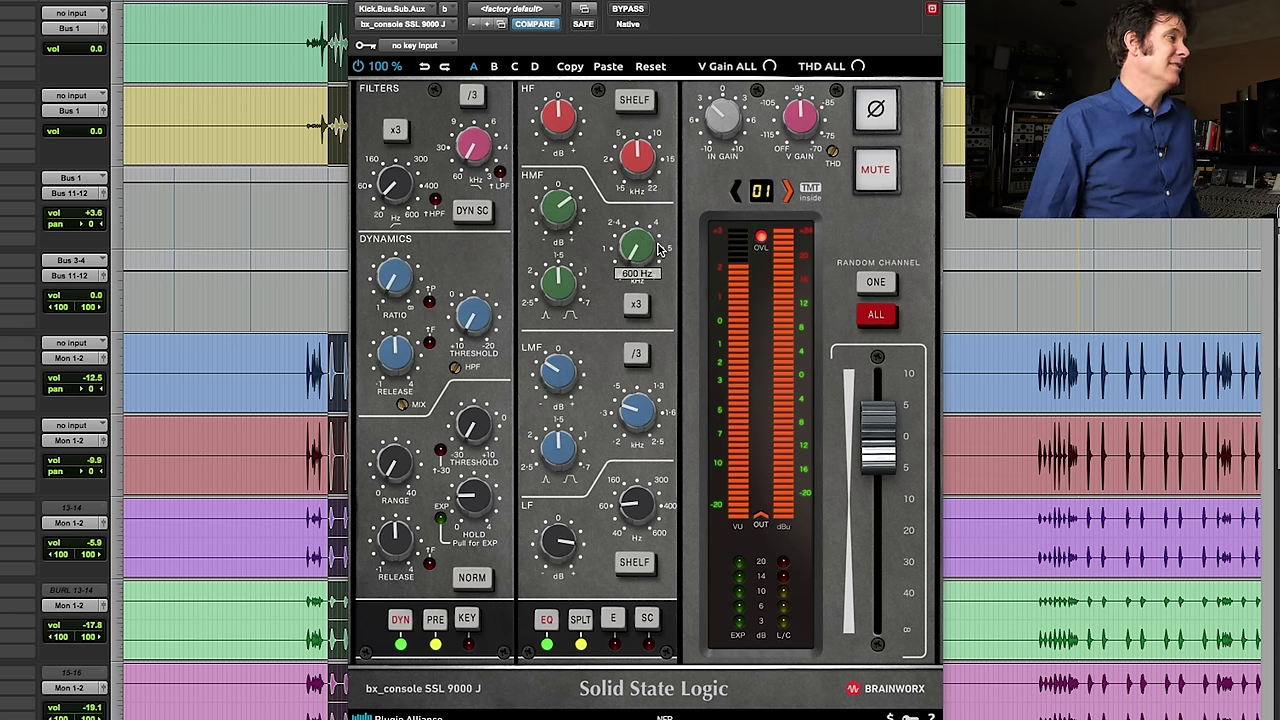
Step: Add 42_Bass DI, 43_BasCab.dp1, 44_Bass Cab, 46_GTR1, 50_GTR2 and 51_GTR2 Back to the soloed drum tracks
{"action": "scroll", "coordinate": [480, 288], "scroll_direction": "down", "scroll_amount": 8}
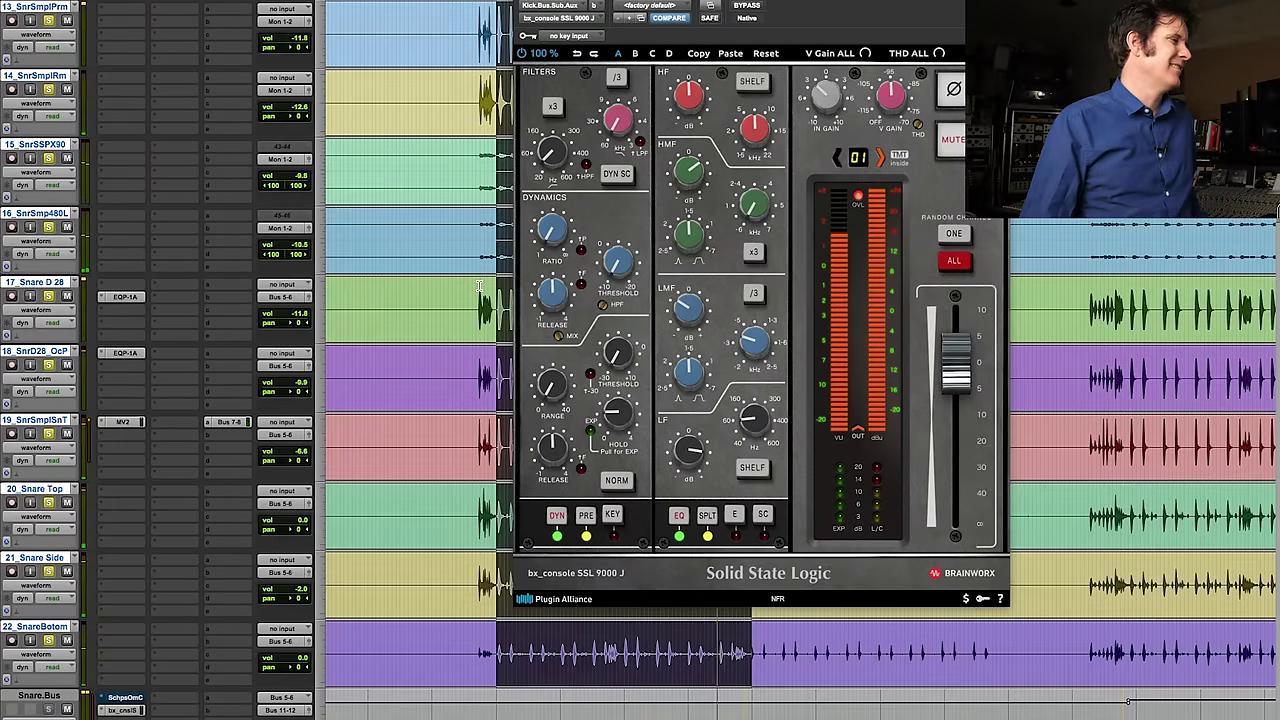
{"action": "scroll", "coordinate": [480, 288], "scroll_direction": "up", "scroll_amount": 5}
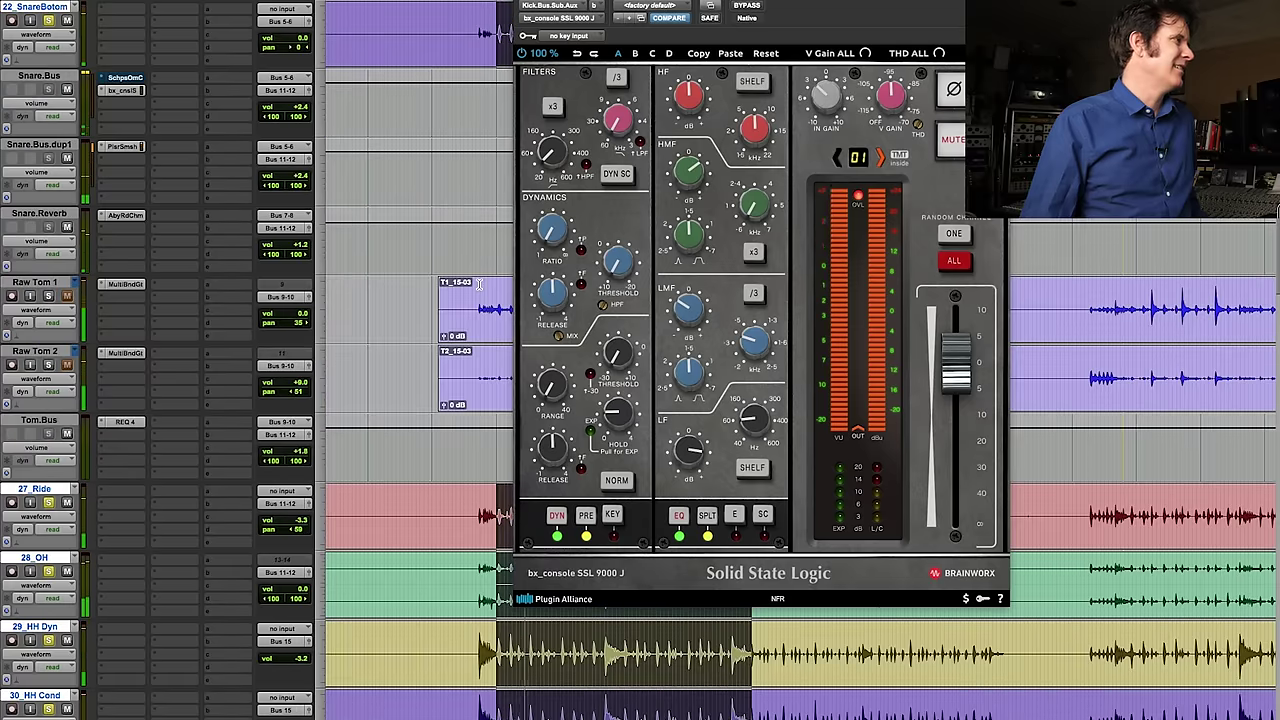
{"action": "scroll", "coordinate": [480, 284], "scroll_direction": "down", "scroll_amount": 8}
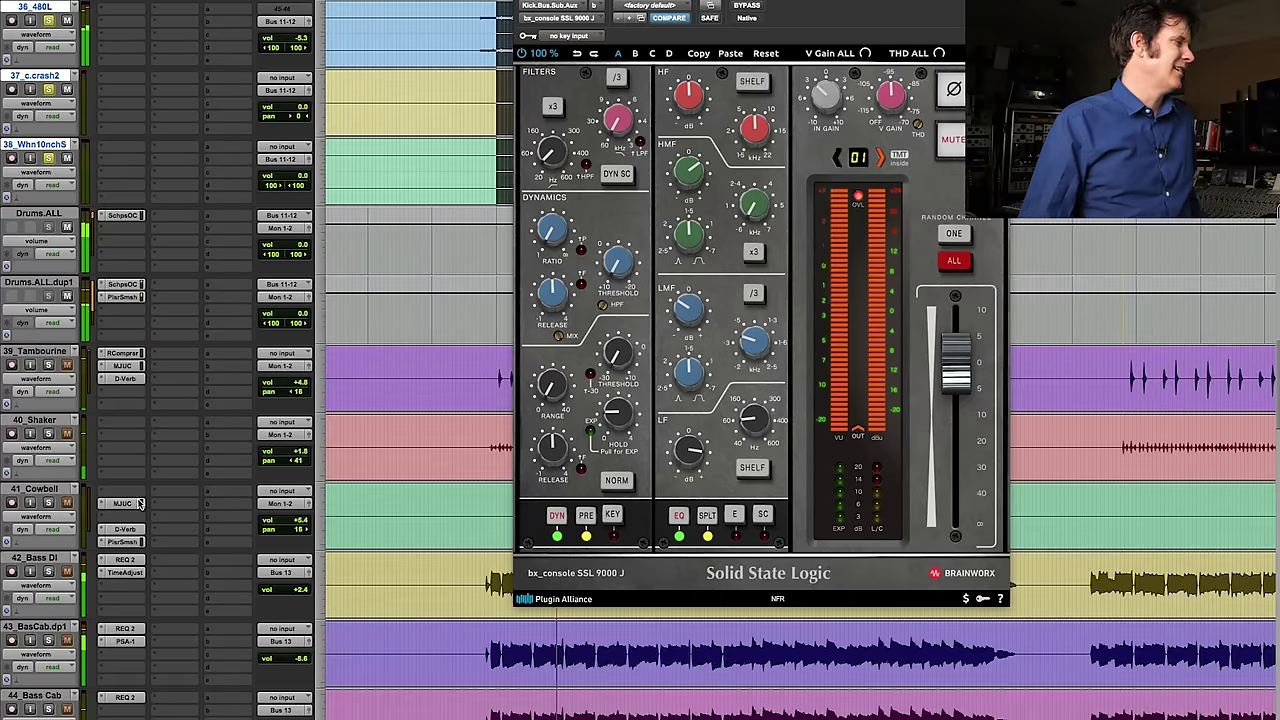
{"action": "scroll", "coordinate": [186, 589], "scroll_direction": "down", "scroll_amount": 1}
{"action": "scroll", "coordinate": [186, 589], "scroll_direction": "down", "scroll_amount": 5}
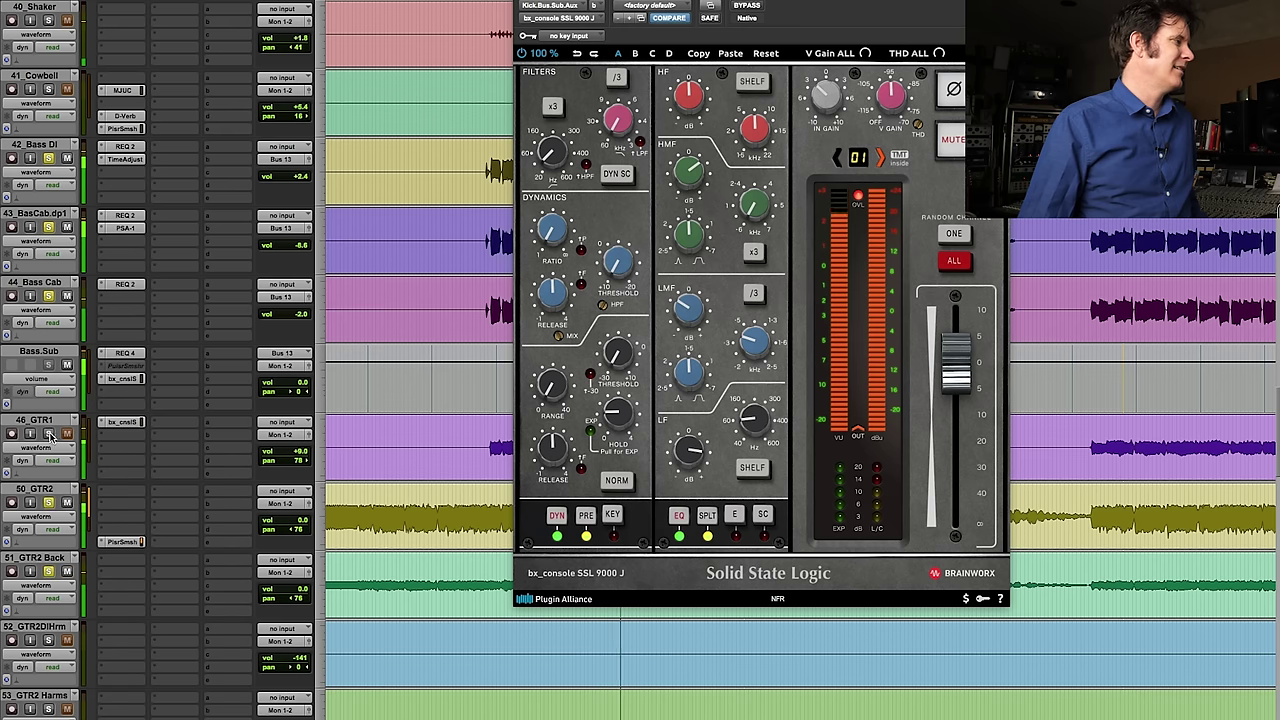
Step: Reopen bx_console SSL 9000 J on 46_GTR1, set its output fader to -0.9 dB and close the plugin window
{"action": "left_click", "coordinate": [122, 421]}
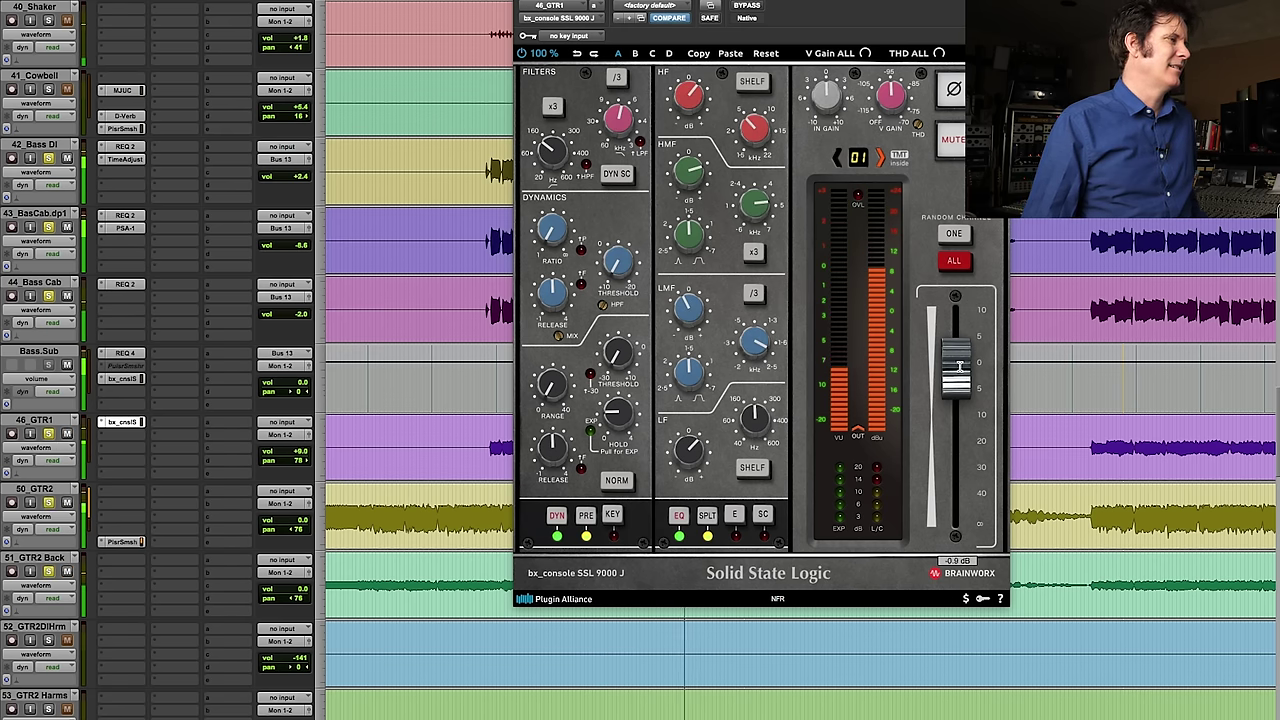
{"action": "left_click", "coordinate": [122, 421]}
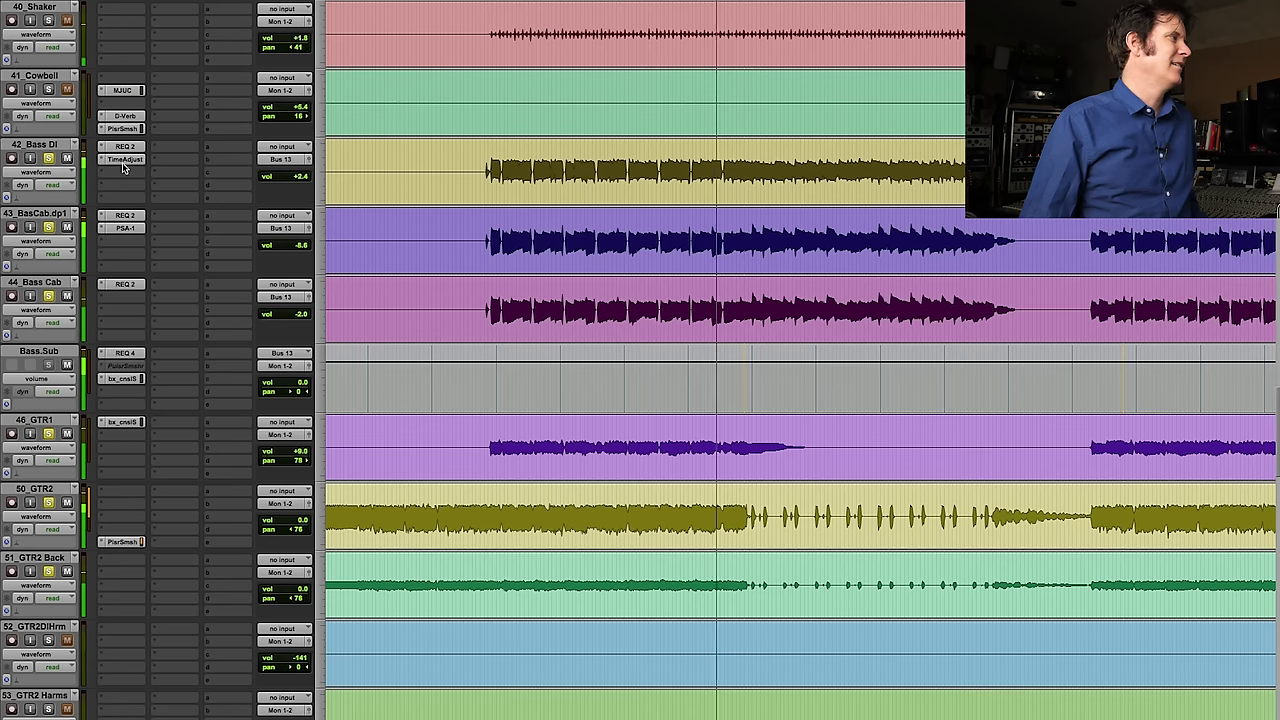
Step: Clear the solos on the drum, bass and guitar tracks and restart playback of the full mix
{"action": "key", "text": "space"}
{"action": "key", "text": "space"}
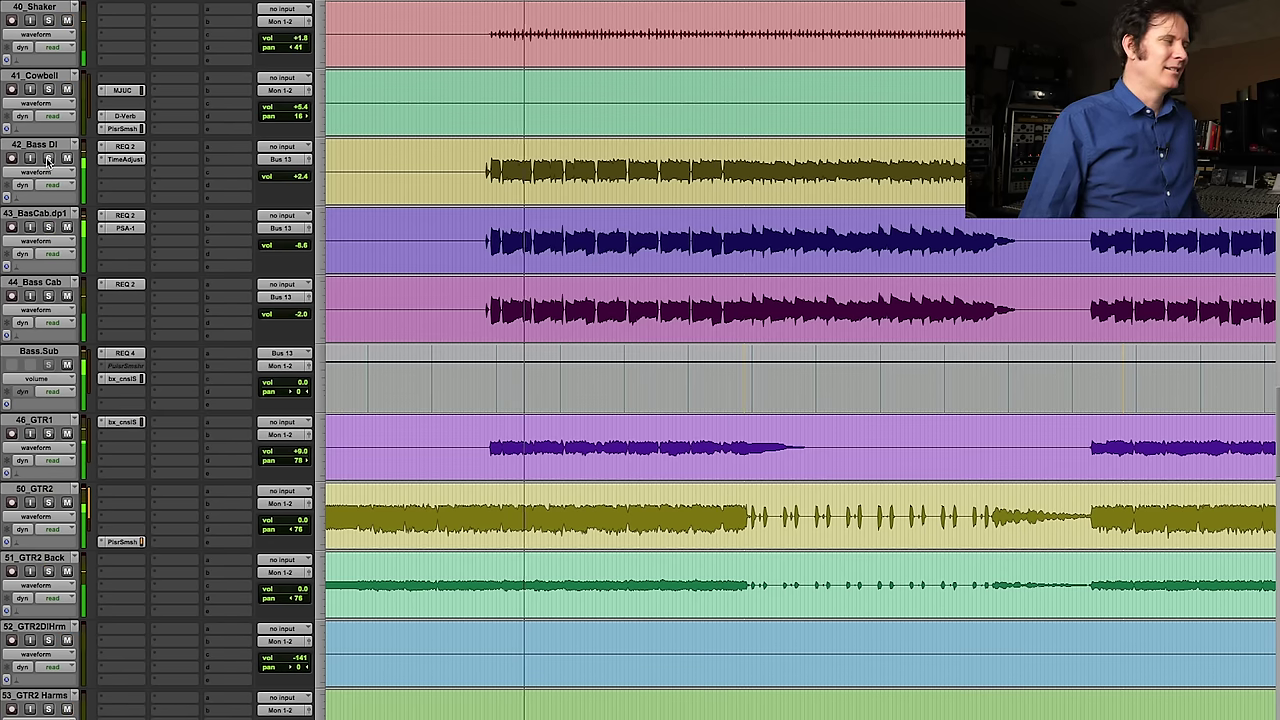